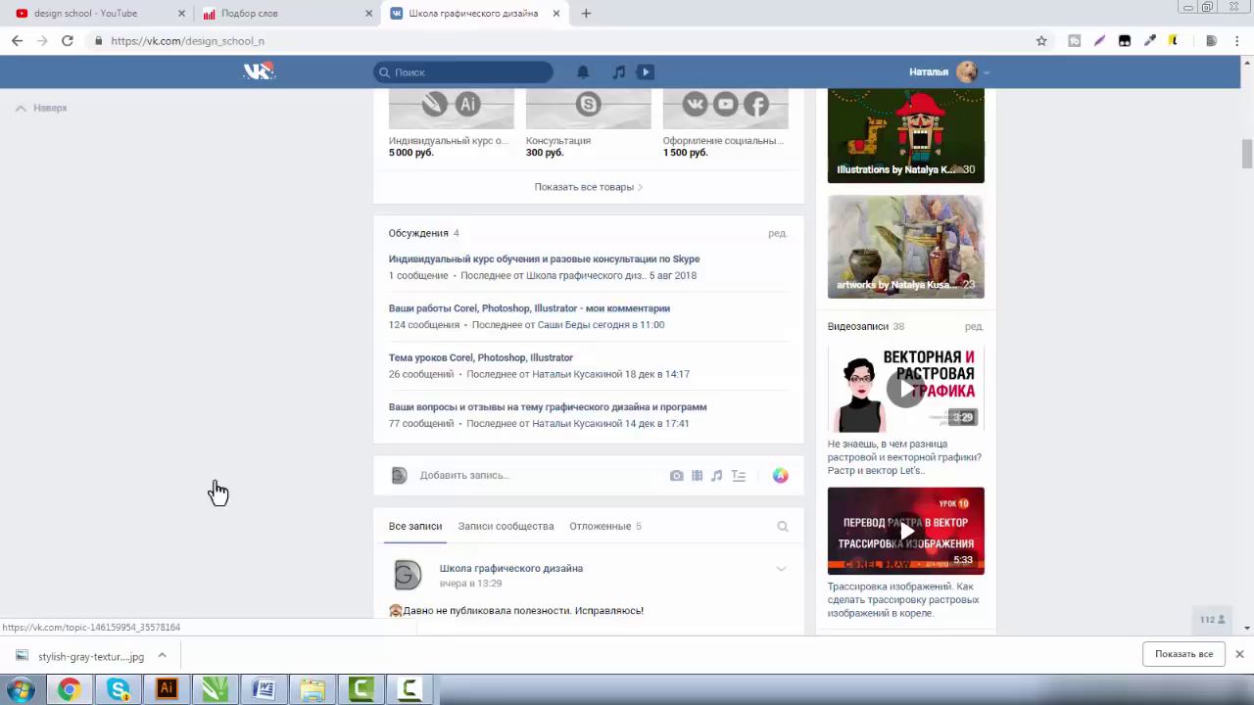
Step: Switch to CorelDRAW and move all three business cards together up off the page, leaving the sheet empty
{"action": "left_click", "coordinate": [210, 690]}
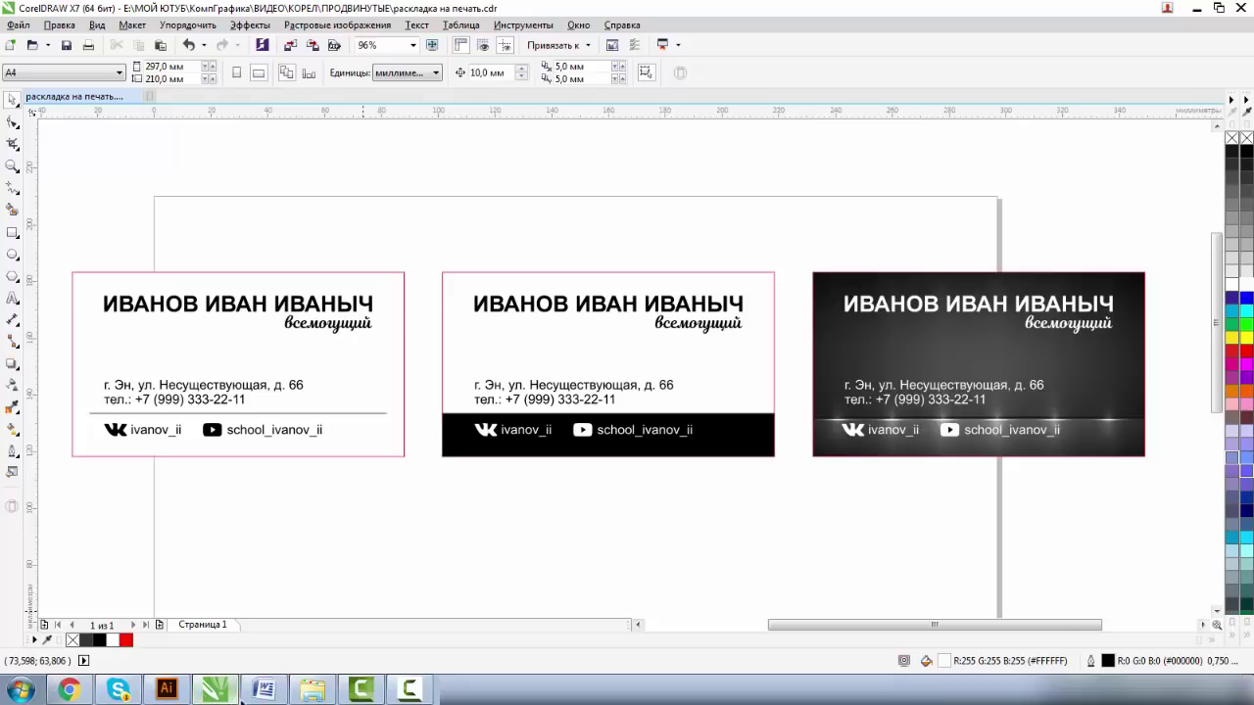
{"action": "mouse_move", "coordinate": [244, 688]}
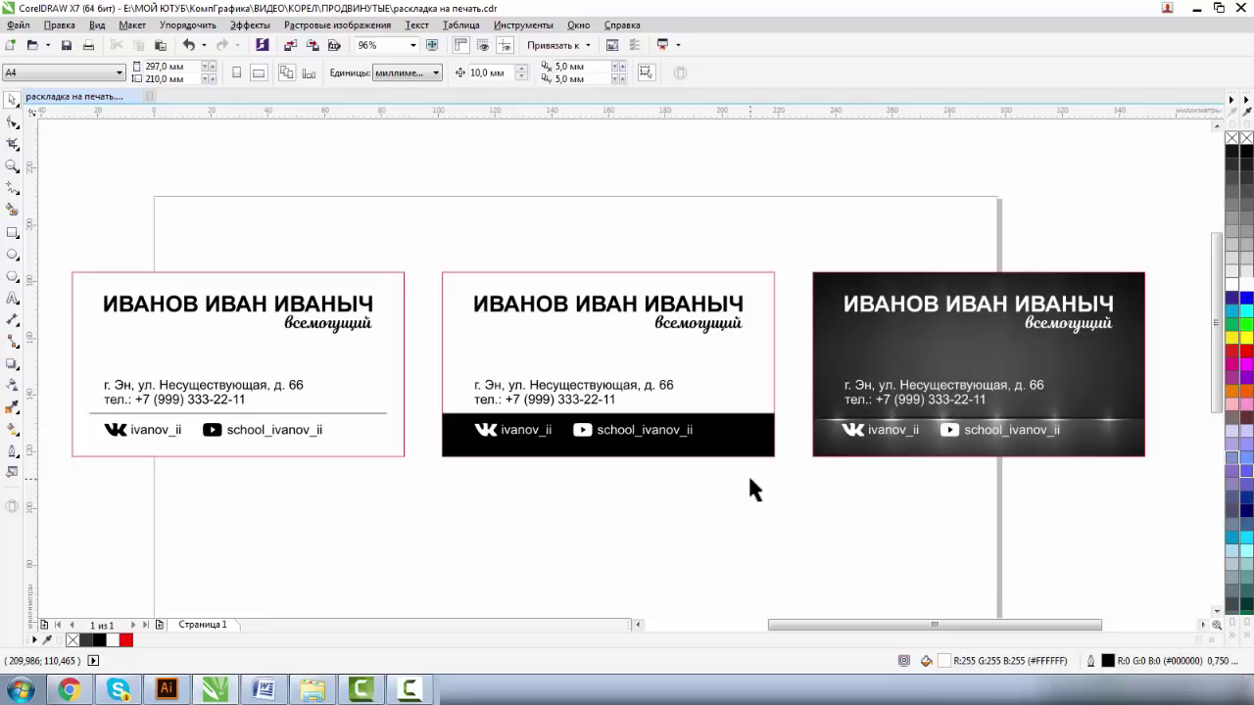
{"action": "left_click", "coordinate": [13, 164]}
{"action": "left_click", "coordinate": [109, 71]}
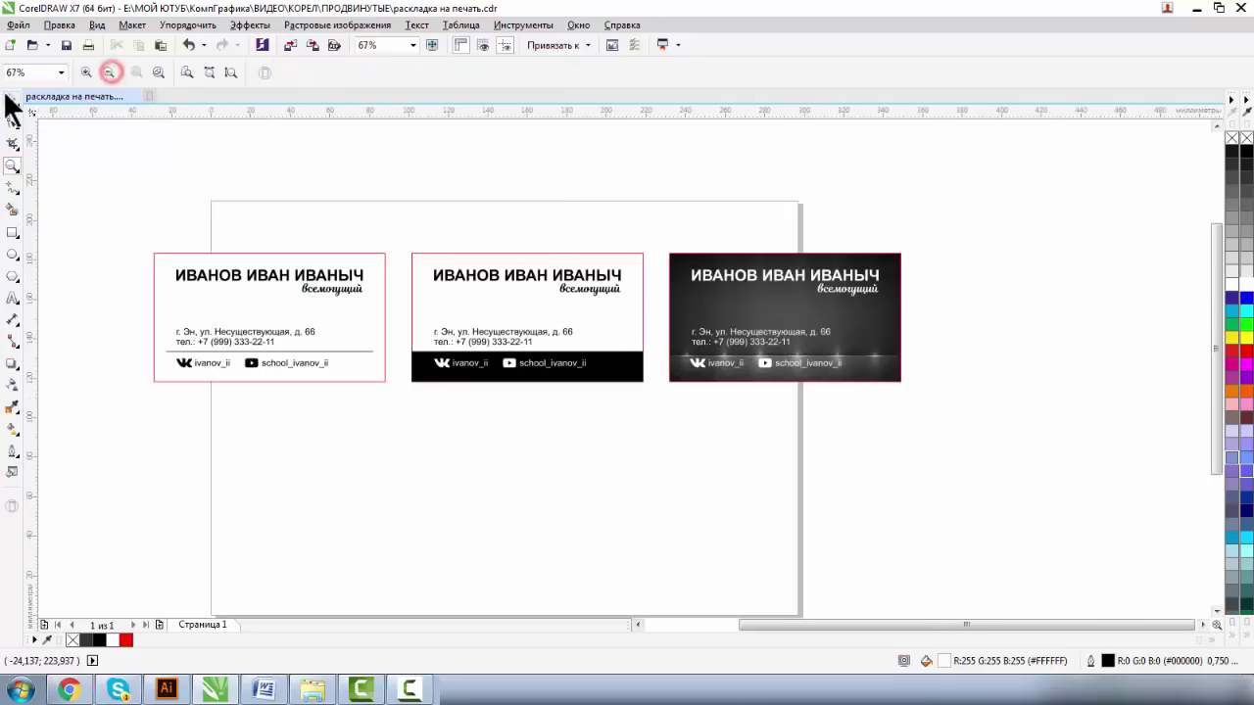
{"action": "left_click", "coordinate": [13, 99]}
{"action": "left_click_drag", "start_coordinate": [101, 201], "coordinate": [881, 411]}
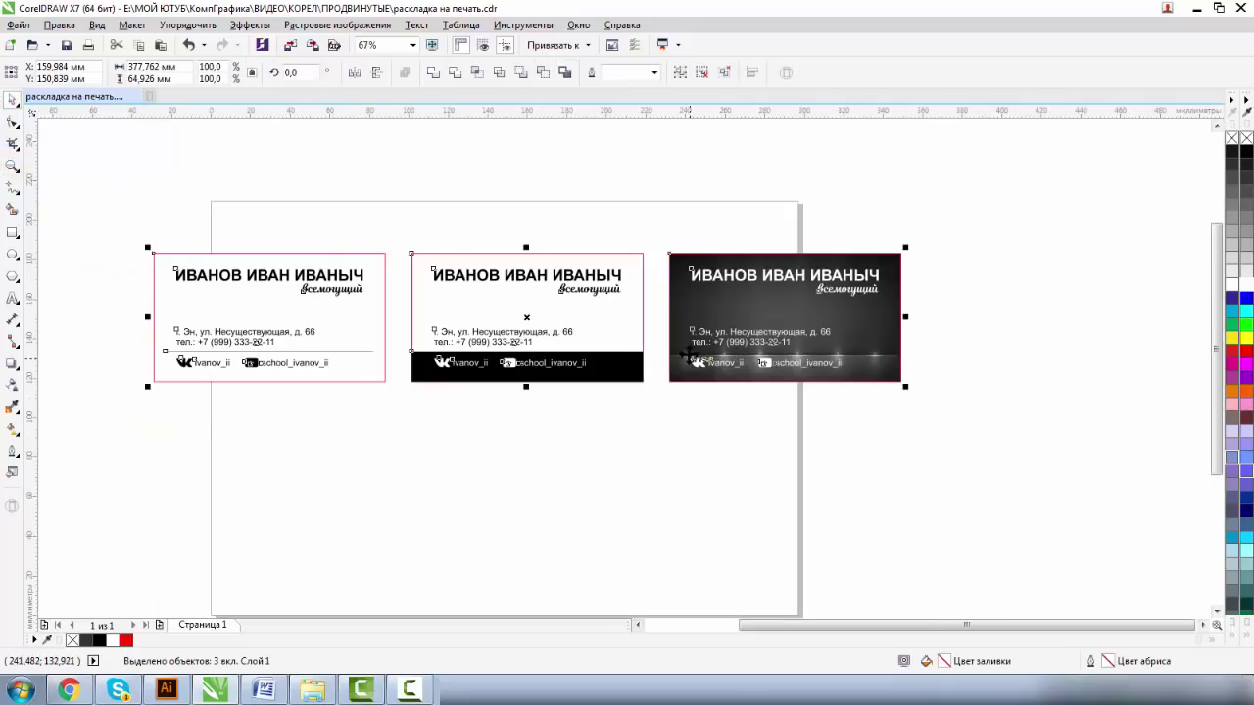
{"action": "left_click_drag", "start_coordinate": [691, 360], "coordinate": [862, 154]}
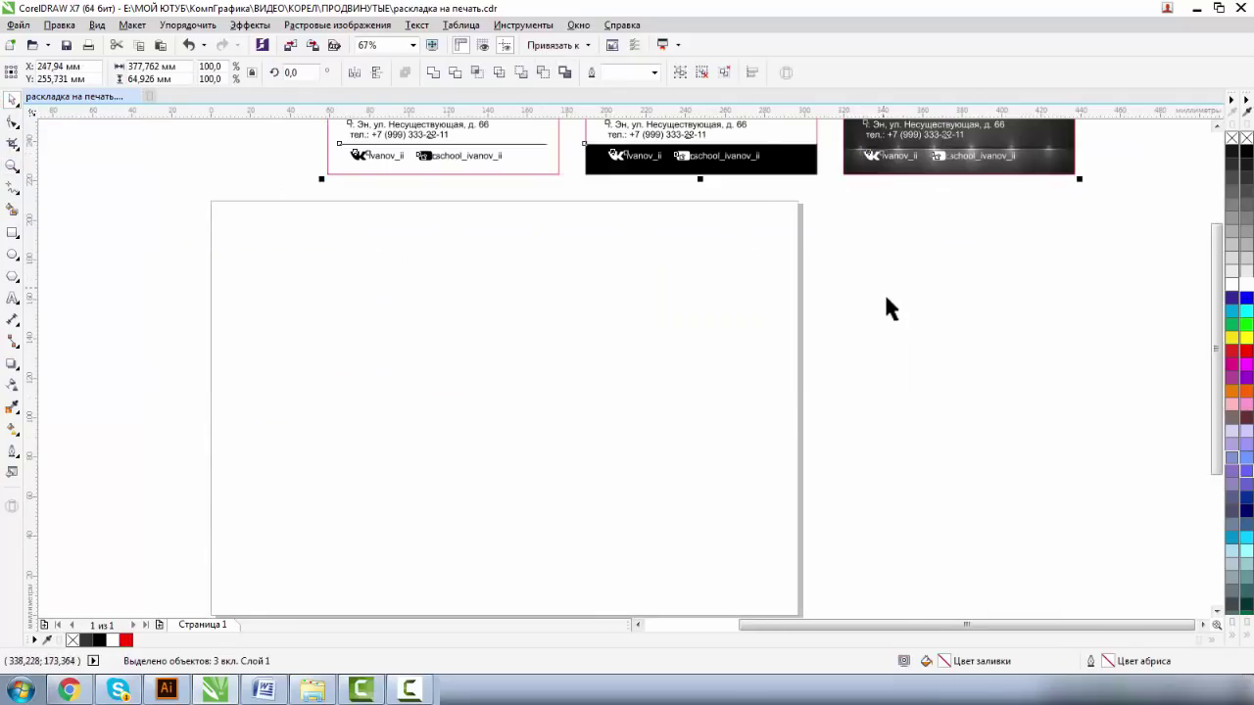
{"action": "left_click", "coordinate": [885, 304]}
Step: Set the page size to A3
{"action": "left_click", "coordinate": [119, 72]}
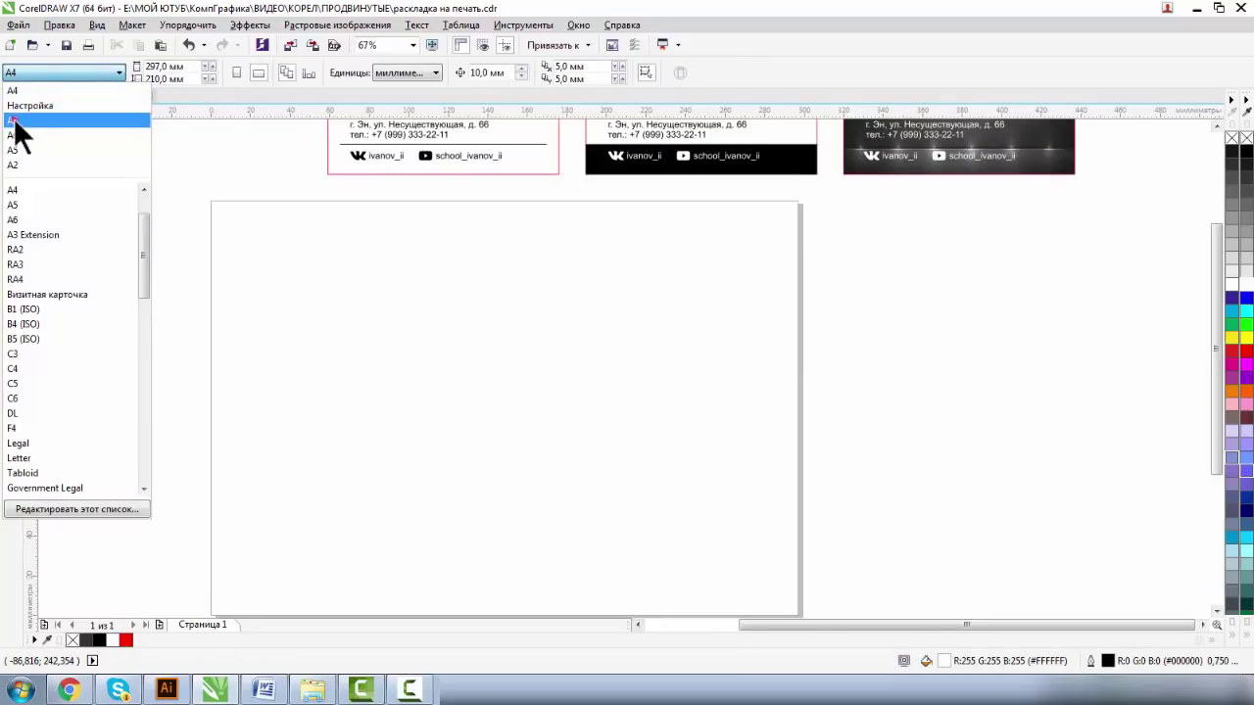
{"action": "left_click", "coordinate": [15, 120]}
{"action": "left_click", "coordinate": [12, 168]}
{"action": "left_click", "coordinate": [109, 72]}
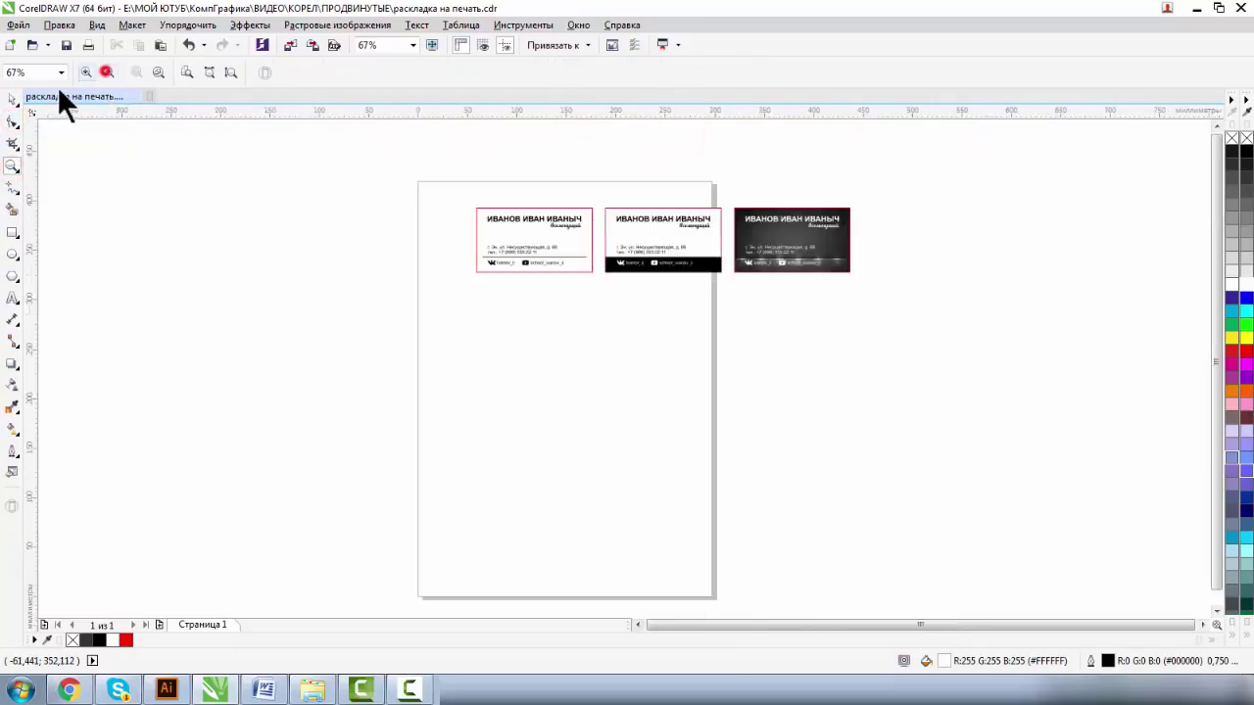
{"action": "left_click", "coordinate": [12, 99]}
{"action": "left_click_drag", "start_coordinate": [431, 168], "coordinate": [913, 308]}
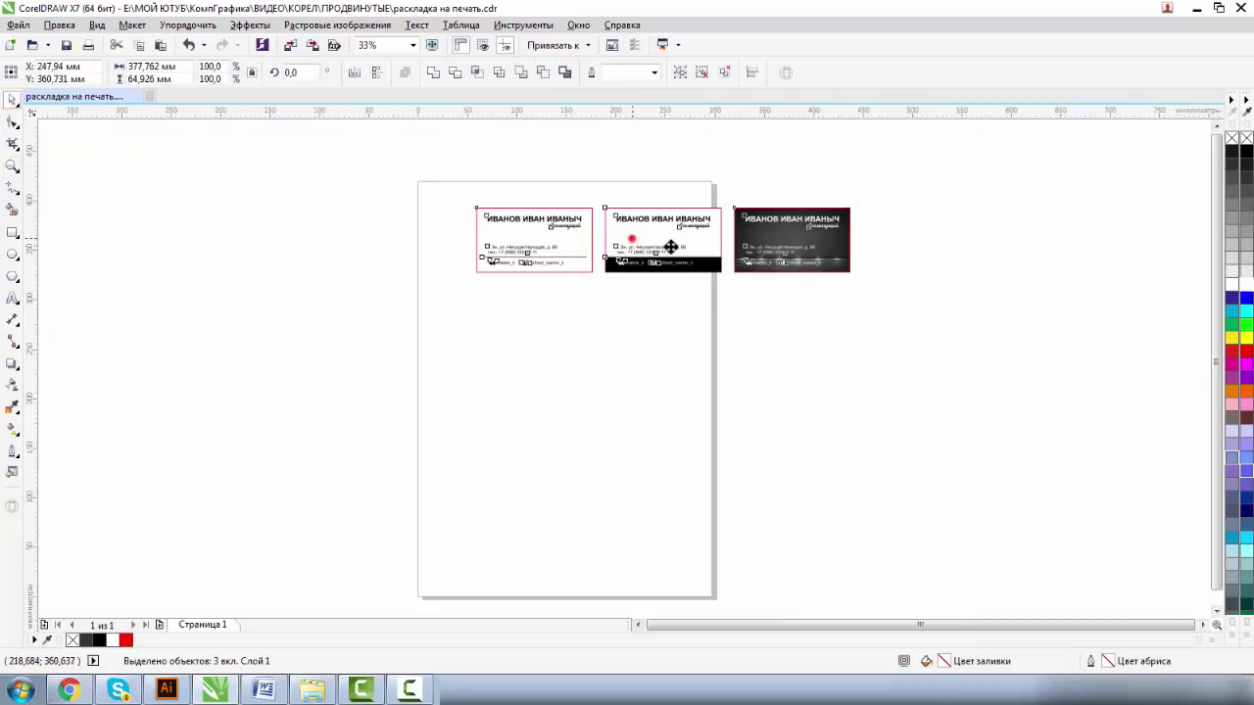
{"action": "left_click_drag", "start_coordinate": [634, 240], "coordinate": [921, 215]}
{"action": "left_click_drag", "start_coordinate": [830, 216], "coordinate": [536, 239]}
{"action": "left_click", "coordinate": [831, 358]}
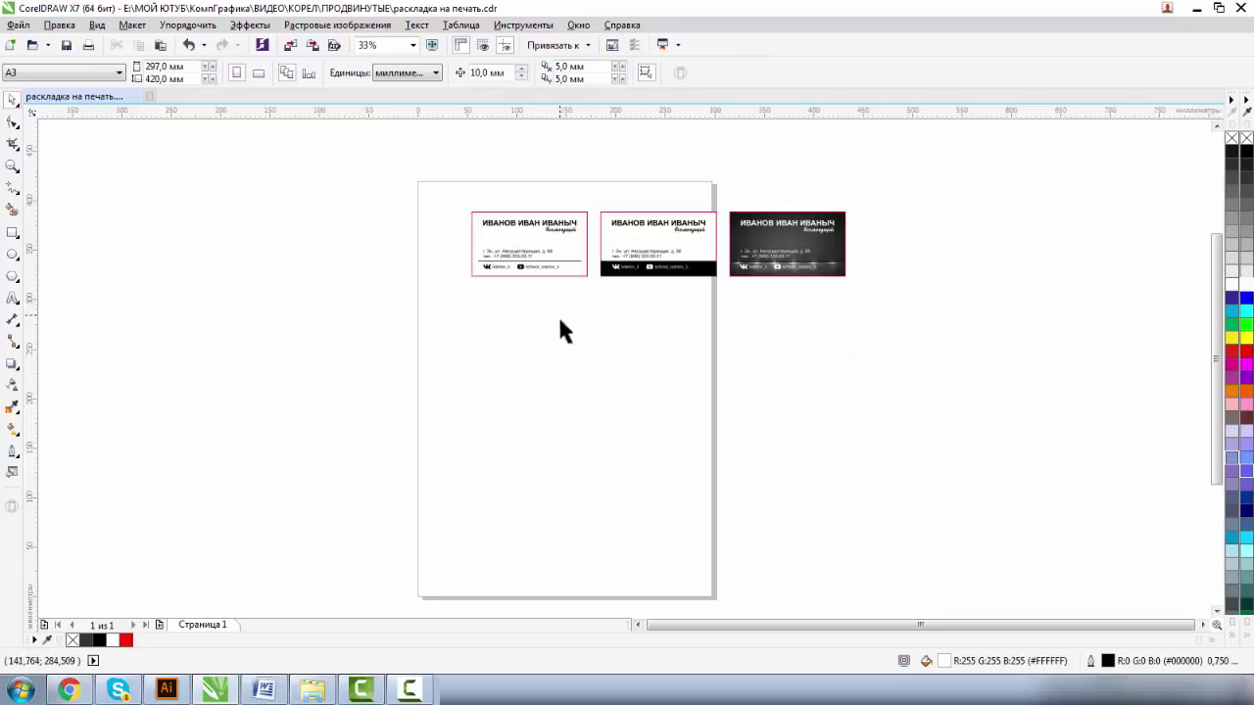
Step: Move the black-banded card and the dark-background card off the page to its right, keeping the plain white card in place
{"action": "left_click_drag", "start_coordinate": [588, 177], "coordinate": [901, 285]}
{"action": "left_click_drag", "start_coordinate": [801, 258], "coordinate": [940, 263]}
{"action": "left_click", "coordinate": [722, 199]}
Step: Cut the black-banded card, paste it on a new second page and place it in the upper left part of the sheet
{"action": "left_click_drag", "start_coordinate": [734, 163], "coordinate": [854, 295]}
{"action": "right_click", "coordinate": [781, 234]}
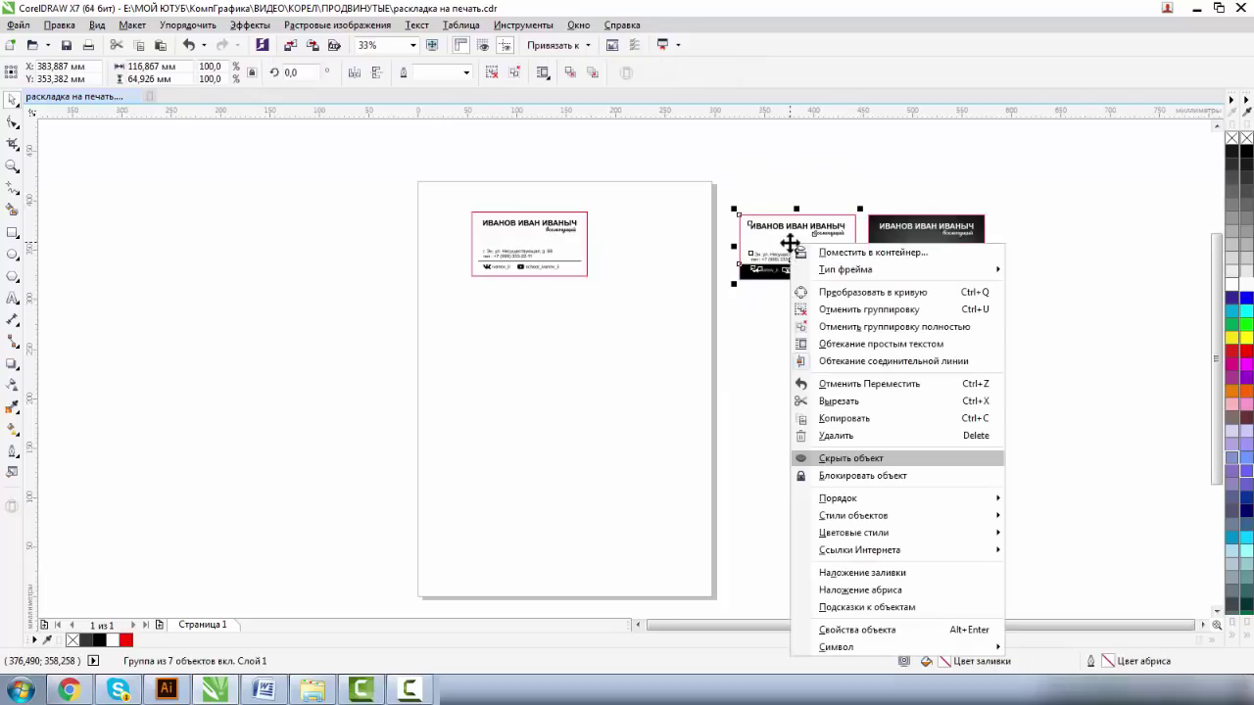
{"action": "left_click", "coordinate": [835, 401]}
{"action": "left_click", "coordinate": [158, 624]}
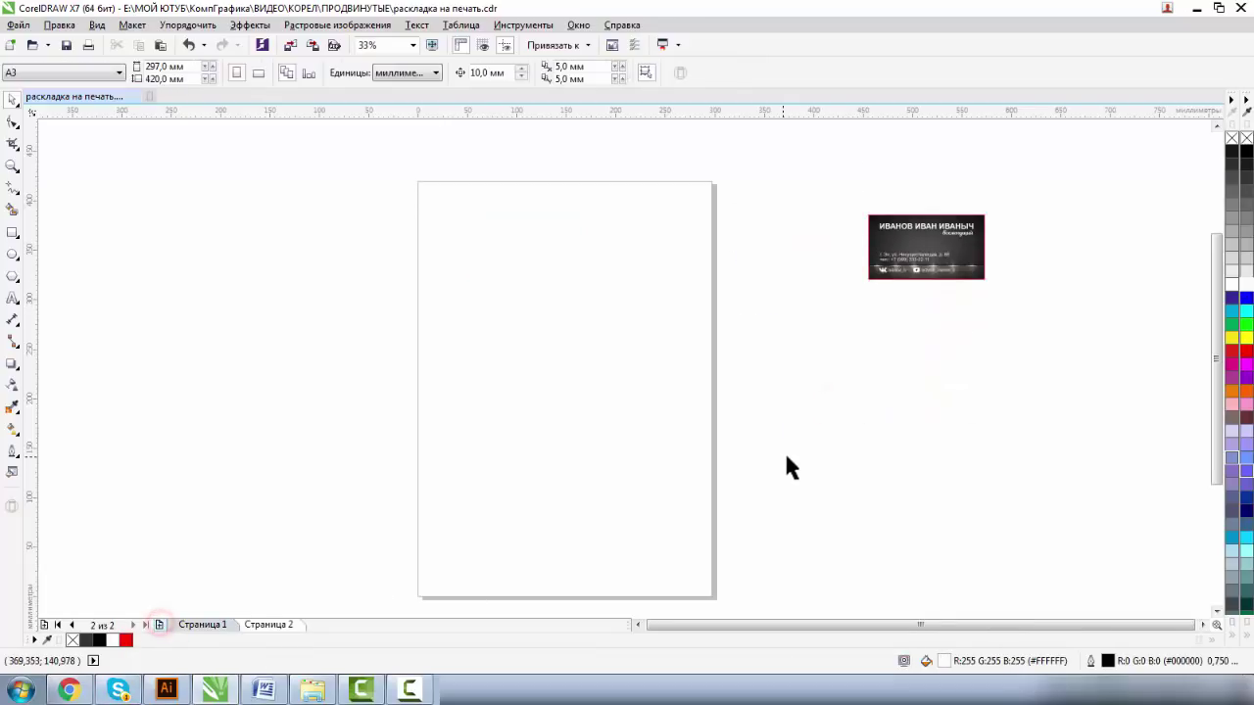
{"action": "key", "text": "ctrl+v"}
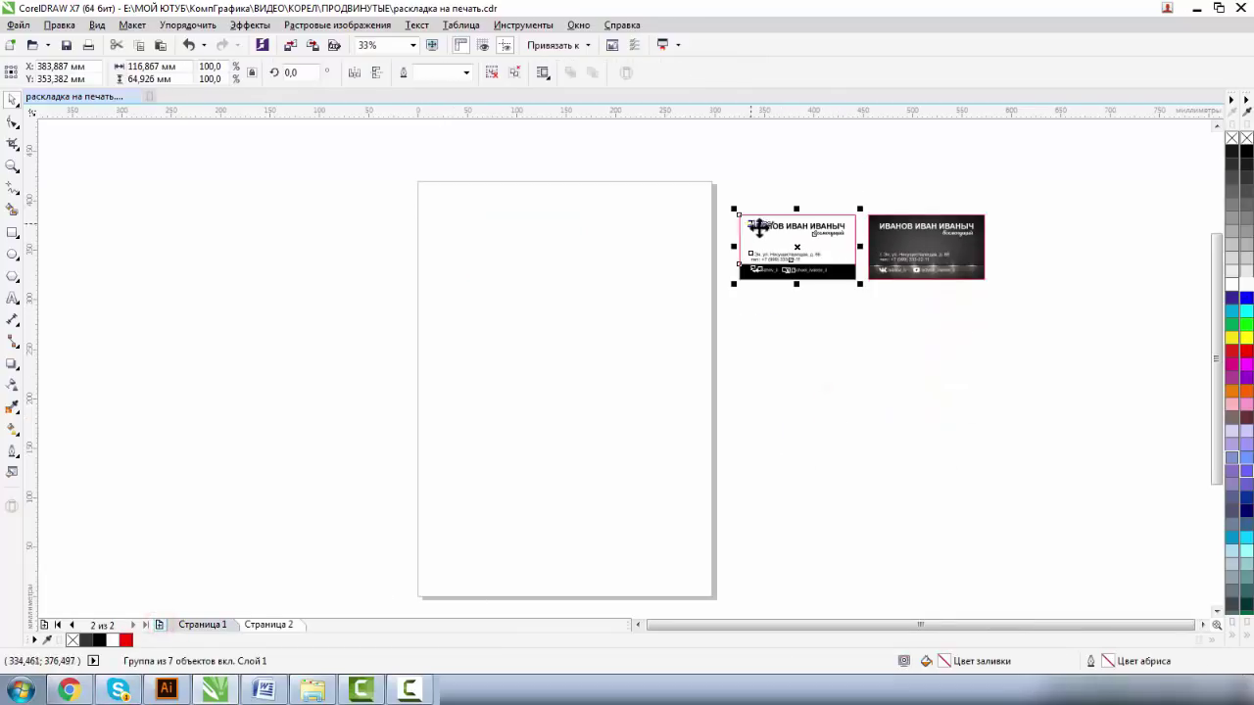
{"action": "left_click_drag", "start_coordinate": [783, 240], "coordinate": [495, 225]}
Step: Add a third page and place the dark-background card in its upper left corner
{"action": "left_click_drag", "start_coordinate": [859, 173], "coordinate": [1019, 319]}
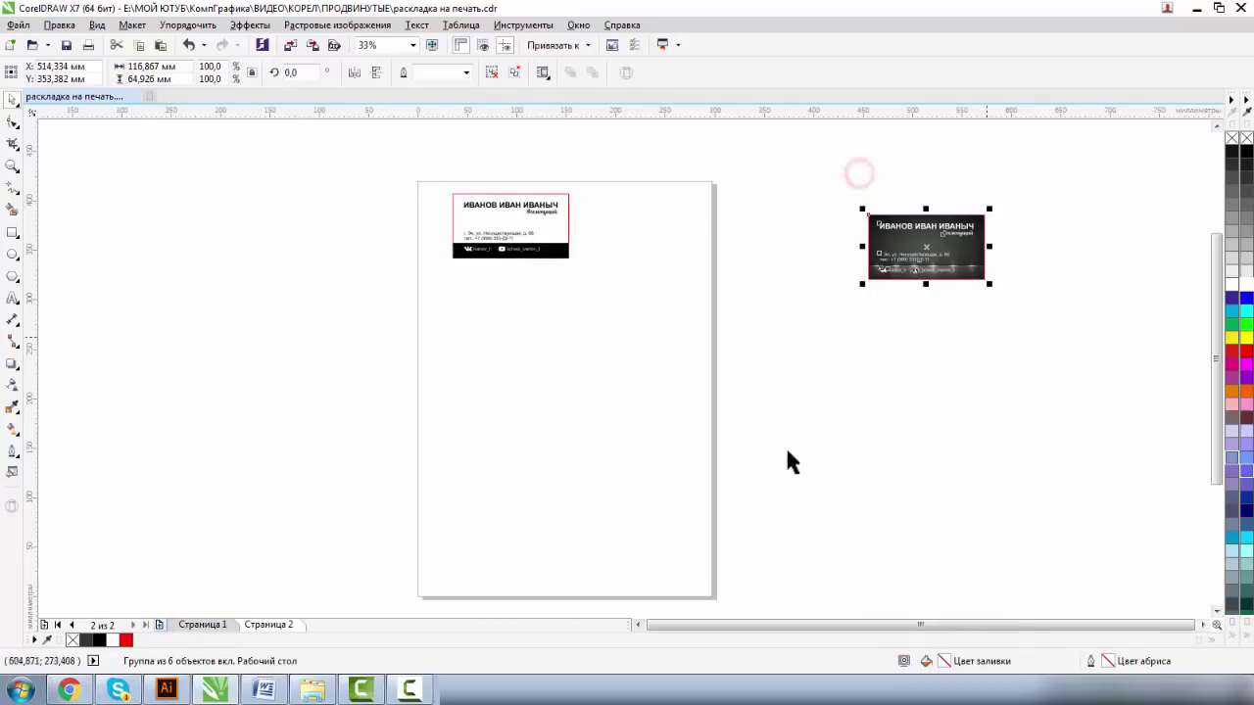
{"action": "left_click", "coordinate": [159, 625]}
{"action": "left_click", "coordinate": [970, 278]}
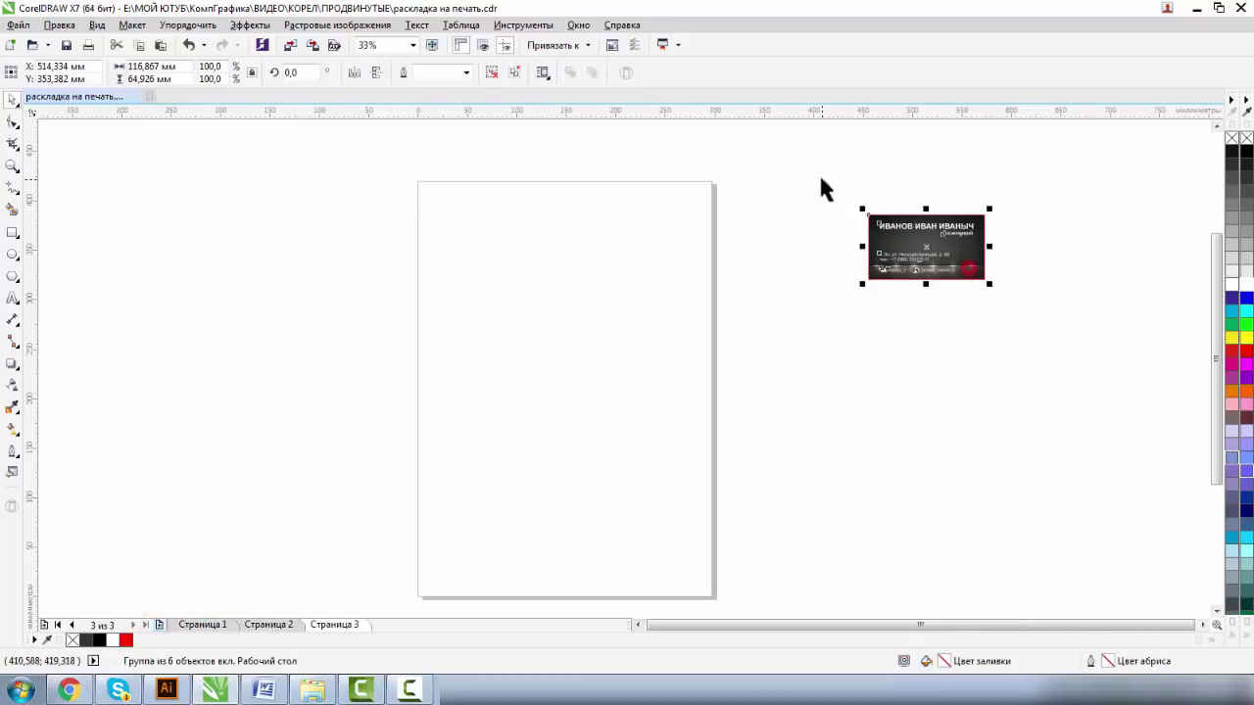
{"action": "left_click_drag", "start_coordinate": [937, 231], "coordinate": [489, 204]}
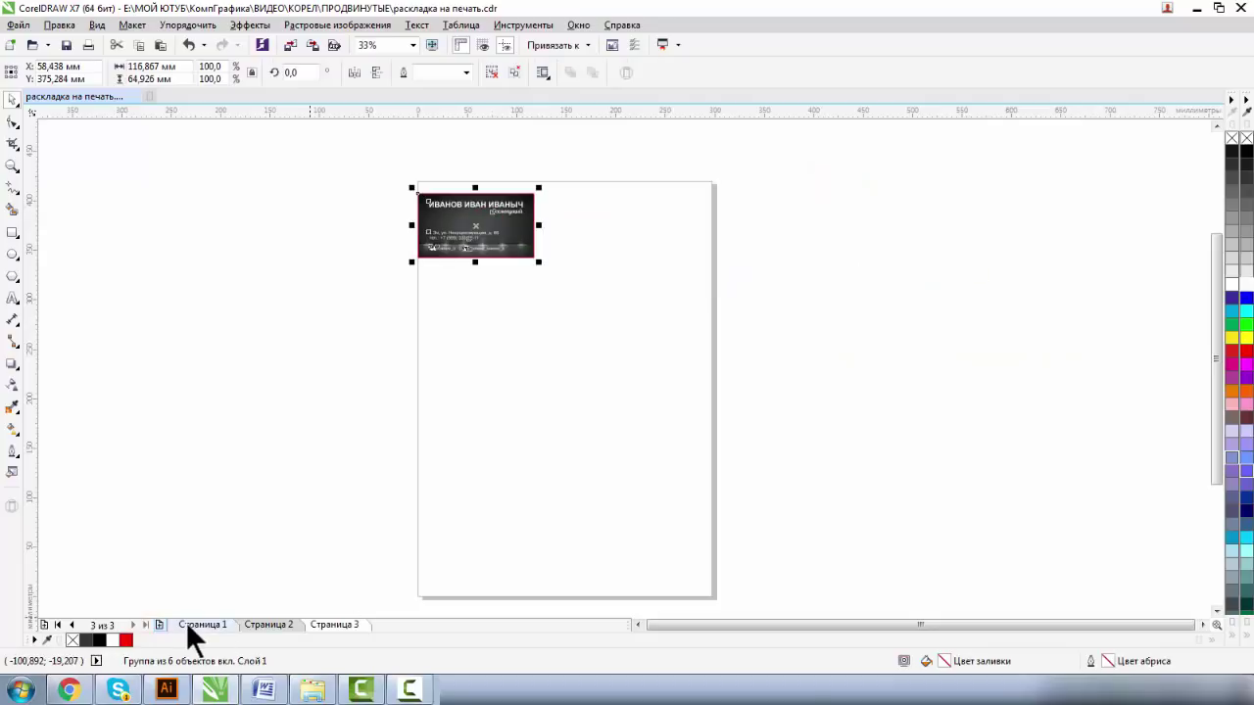
Step: On page 1, move the plain white card into the upper left corner of the sheet
{"action": "left_click", "coordinate": [185, 624]}
{"action": "scroll", "coordinate": [411, 255], "scroll_direction": "up", "scroll_amount": 2}
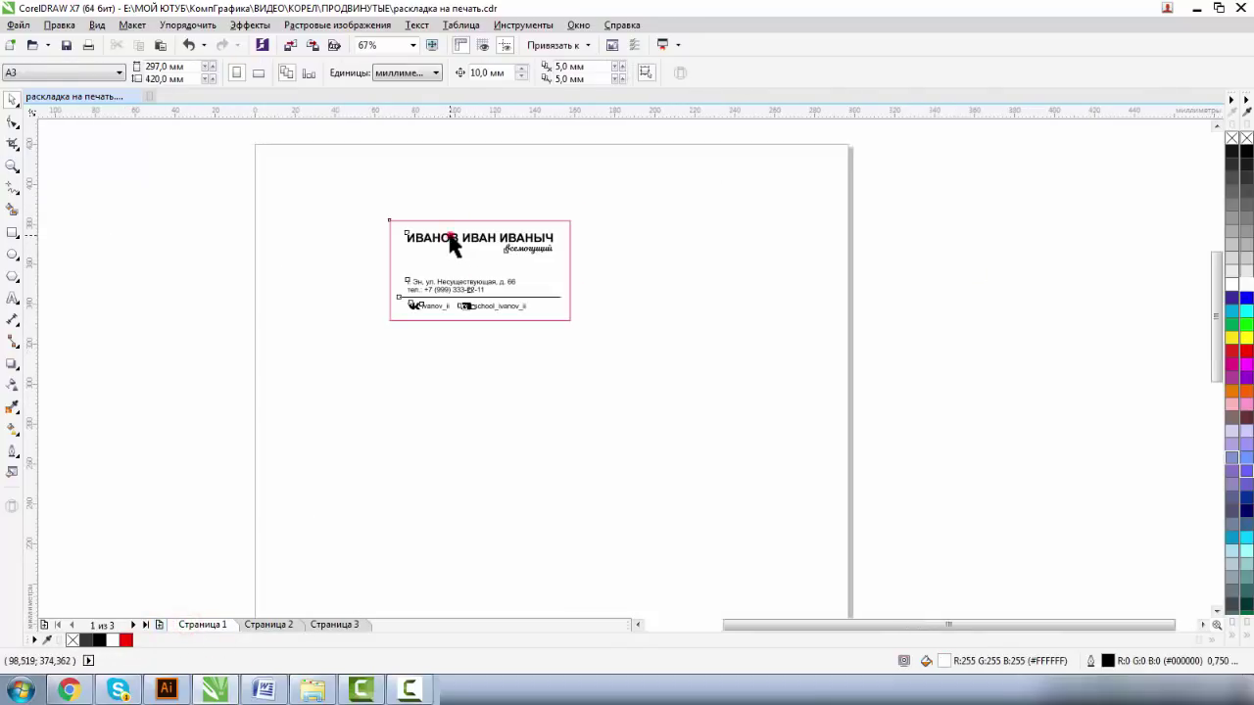
{"action": "left_click", "coordinate": [449, 241]}
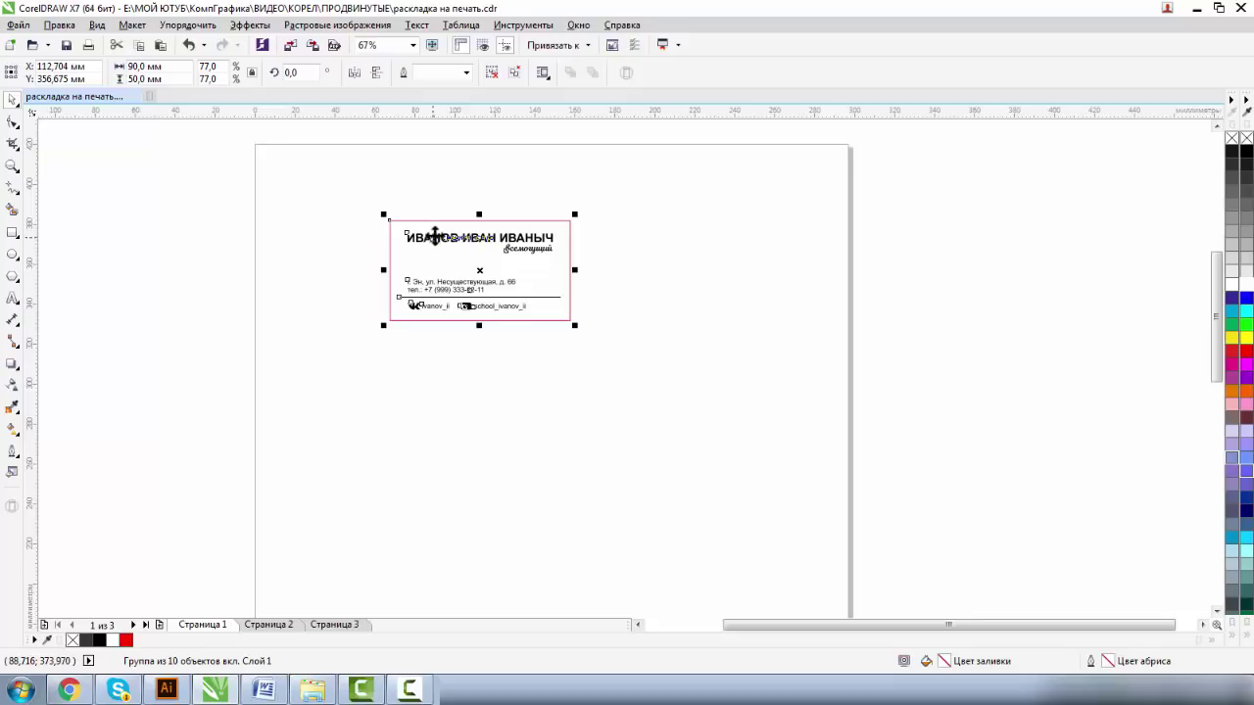
{"action": "left_click_drag", "start_coordinate": [436, 232], "coordinate": [310, 166]}
Step: Examine the white card's position near the page corner up close and check the Snap to Objects setting
{"action": "left_click", "coordinate": [12, 165]}
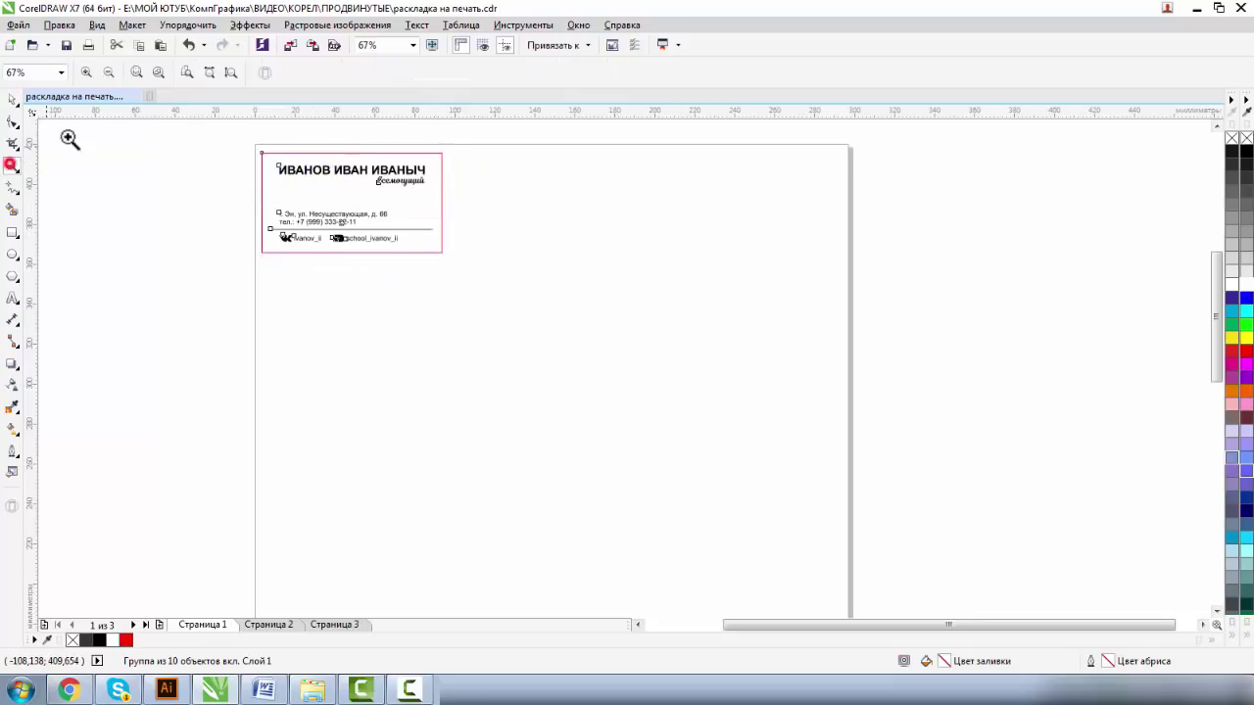
{"action": "left_click", "coordinate": [109, 72]}
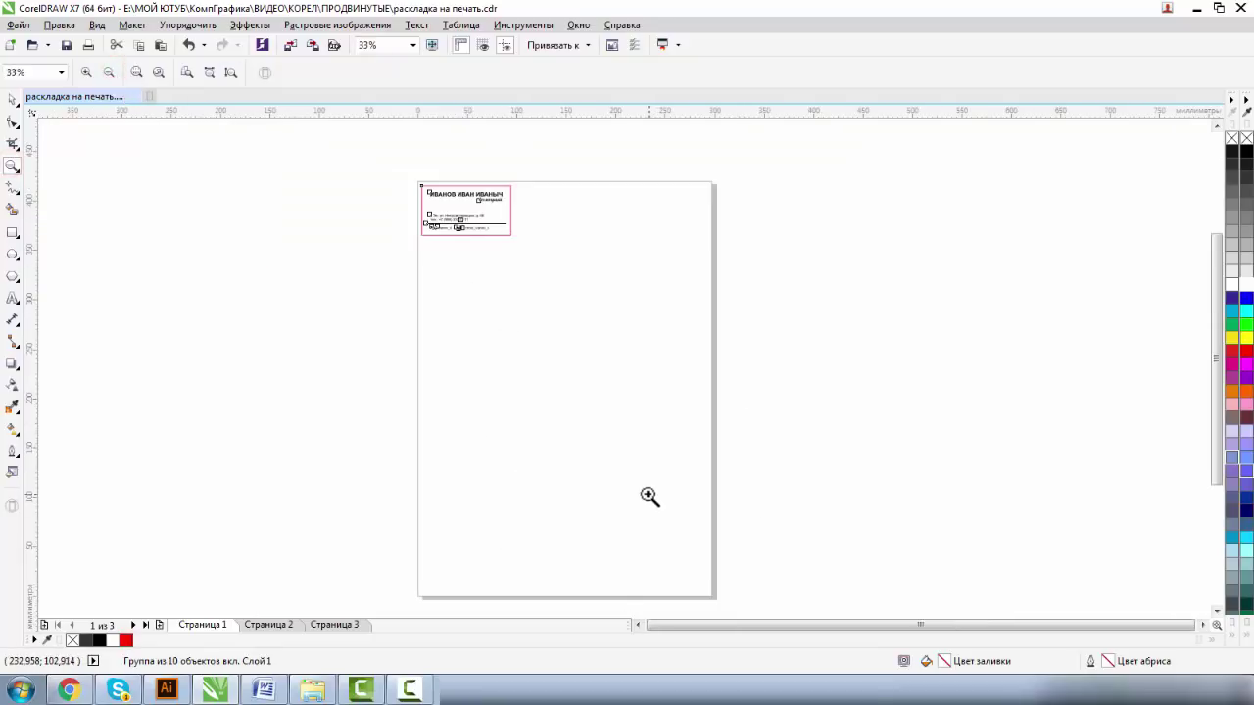
{"action": "left_click_drag", "start_coordinate": [389, 152], "coordinate": [604, 266]}
{"action": "left_click_drag", "start_coordinate": [258, 203], "coordinate": [776, 505]}
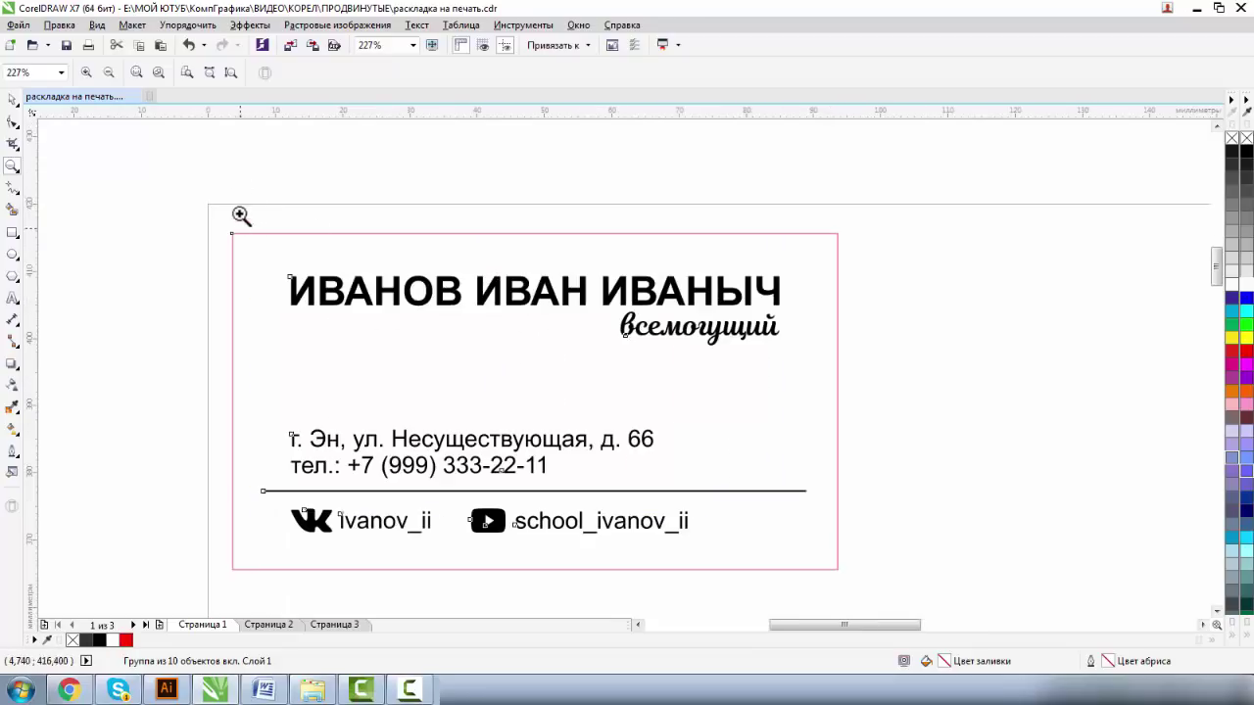
{"action": "left_click", "coordinate": [10, 98]}
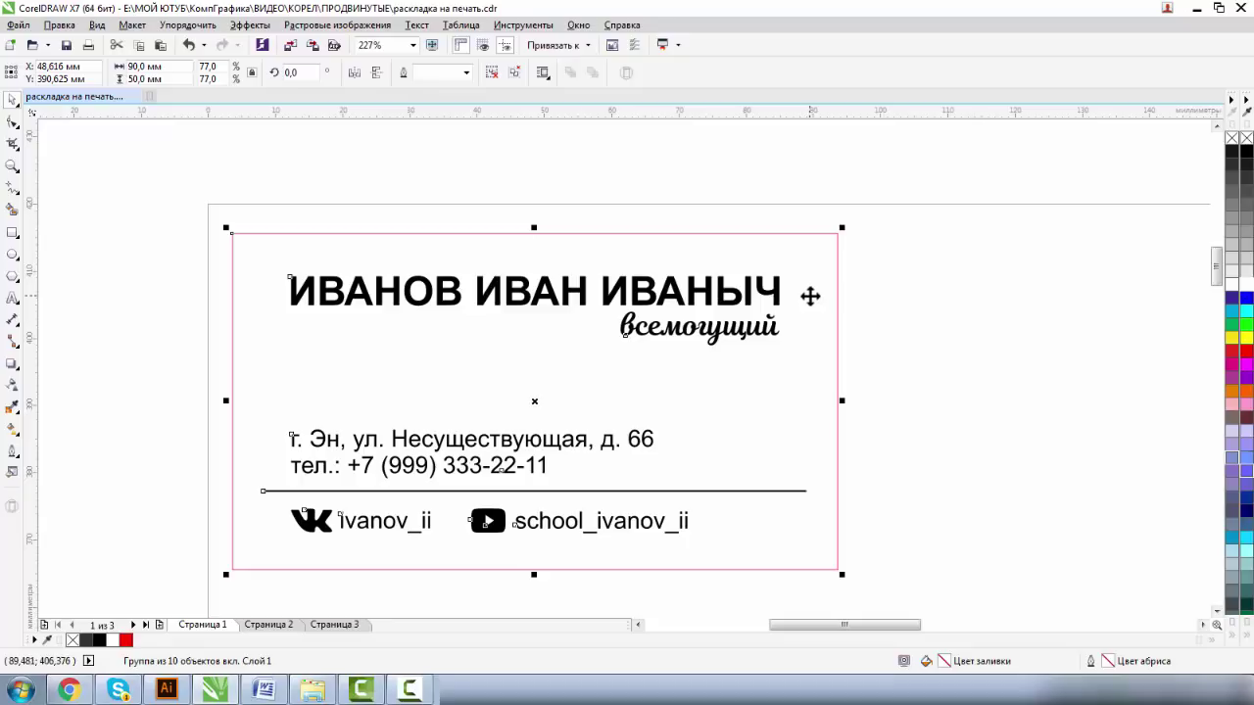
{"action": "left_click", "coordinate": [11, 188]}
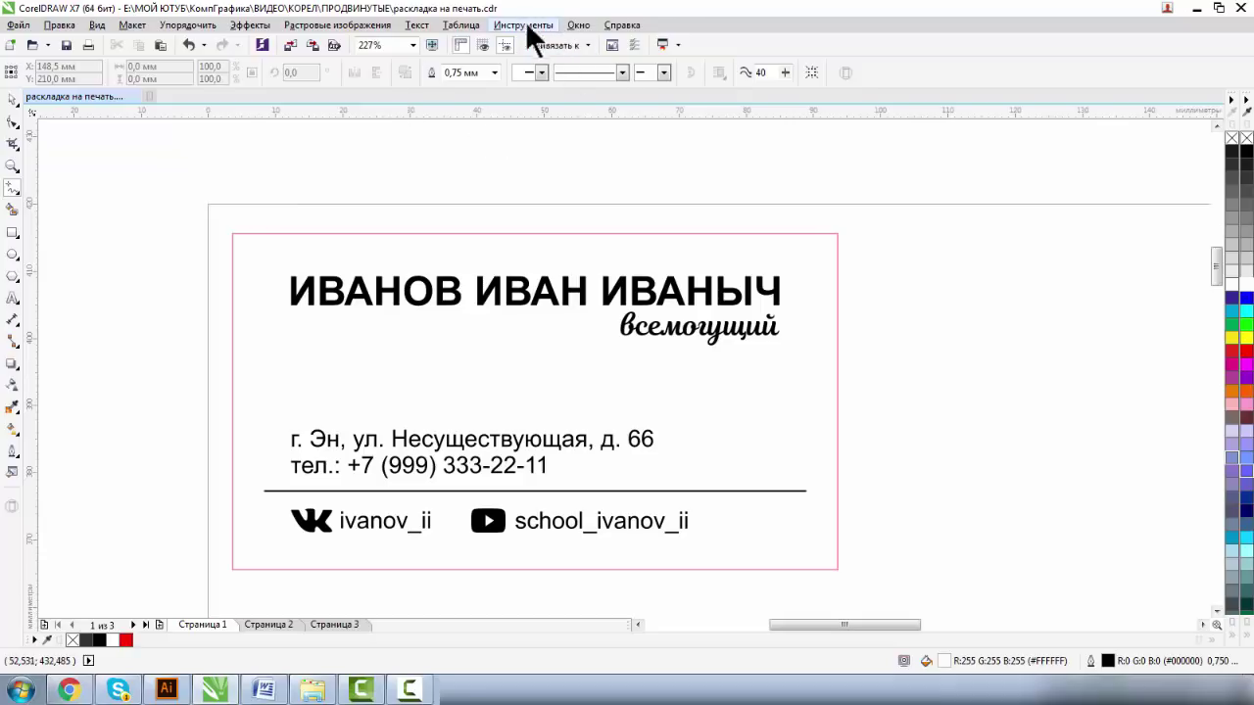
{"action": "left_click", "coordinate": [576, 26]}
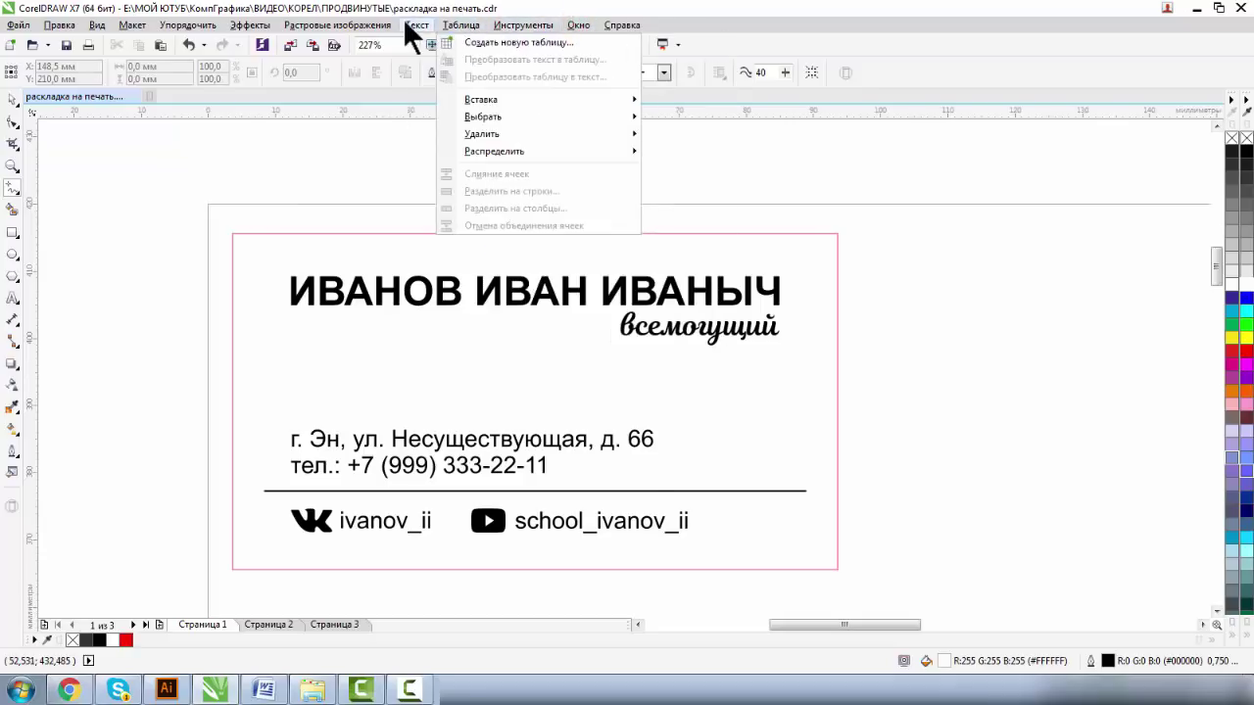
{"action": "left_click", "coordinate": [11, 98]}
{"action": "left_click", "coordinate": [570, 44]}
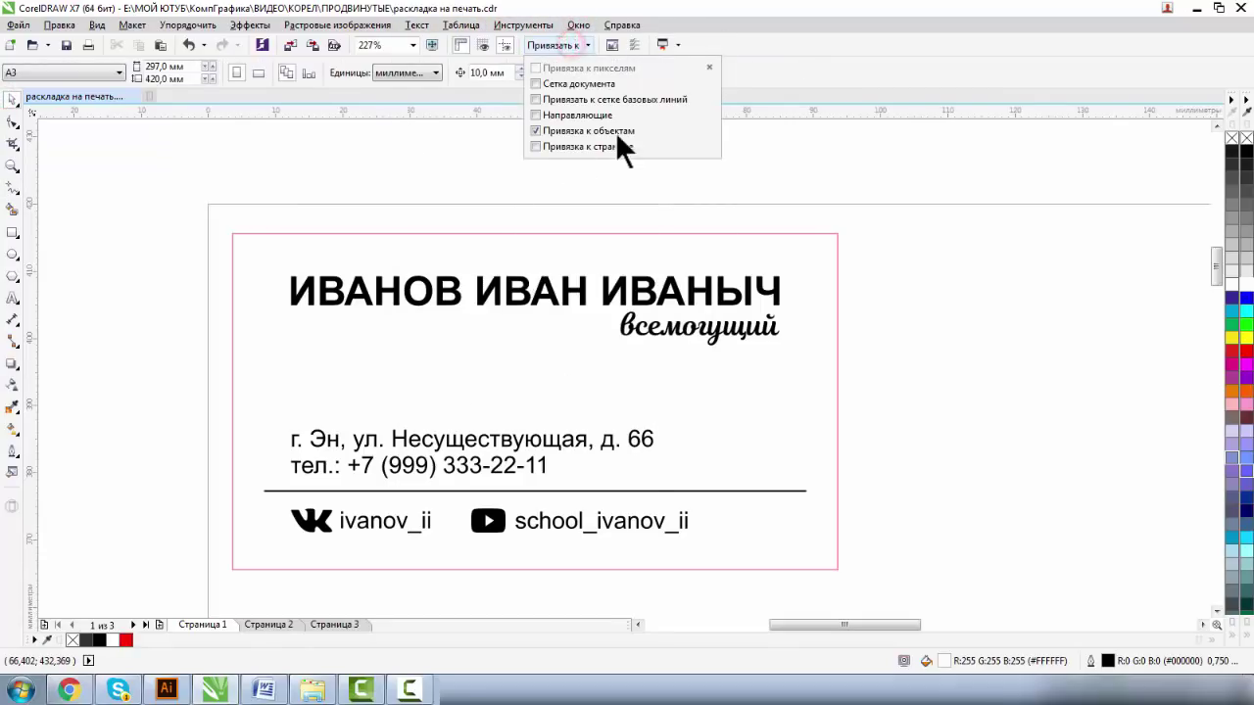
{"action": "left_click", "coordinate": [227, 221]}
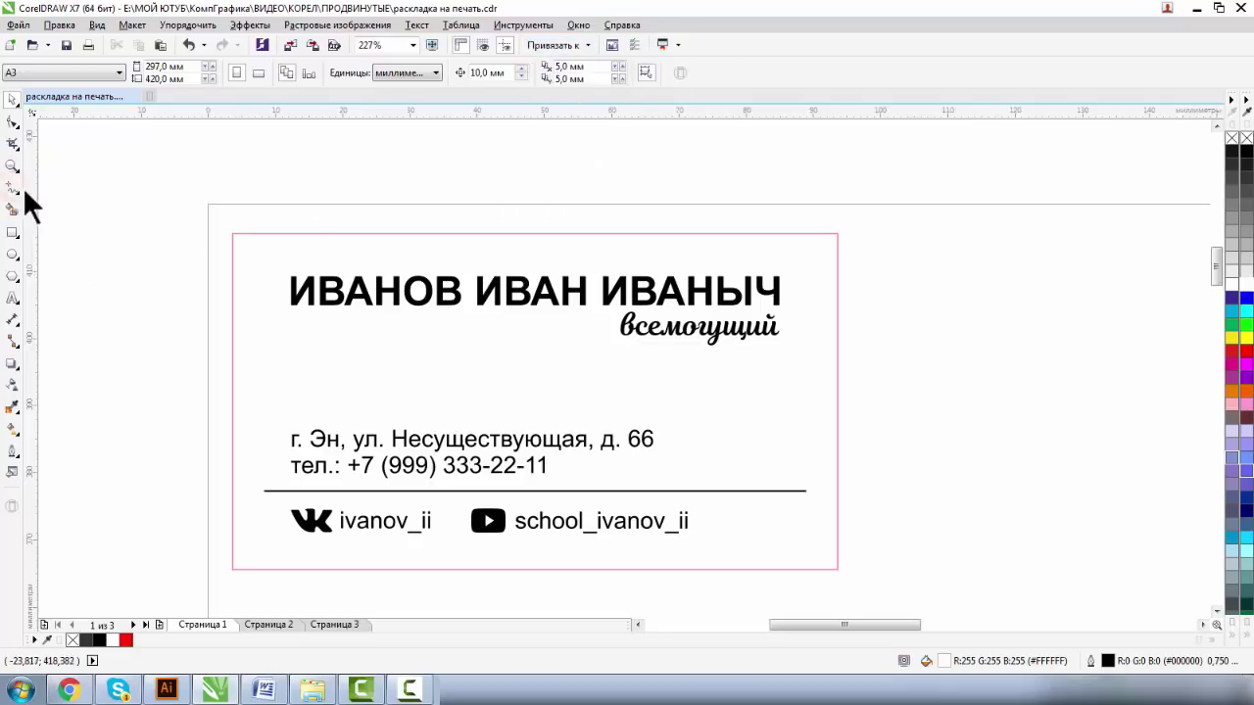
Step: Draw a vertical freehand line about 7.2 mm long upward from the card's upper left corner and set its outline width to 0.2 mm
{"action": "left_click", "coordinate": [12, 188]}
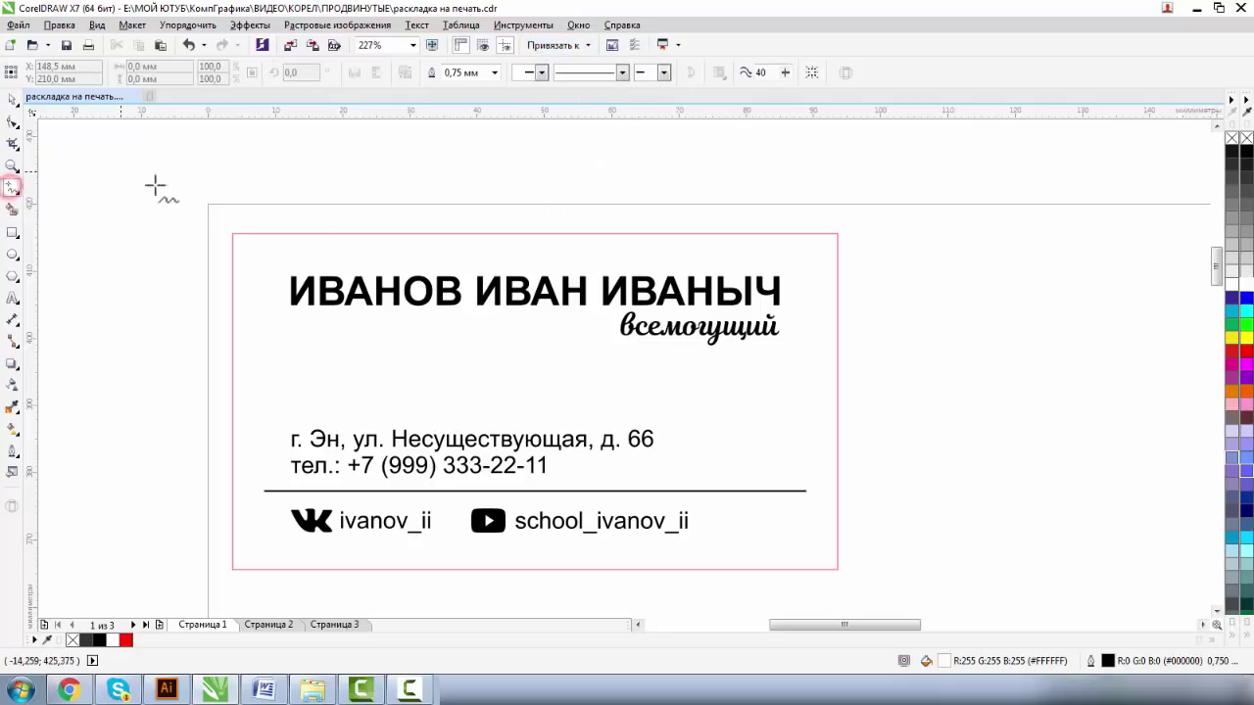
{"action": "left_click", "coordinate": [232, 233]}
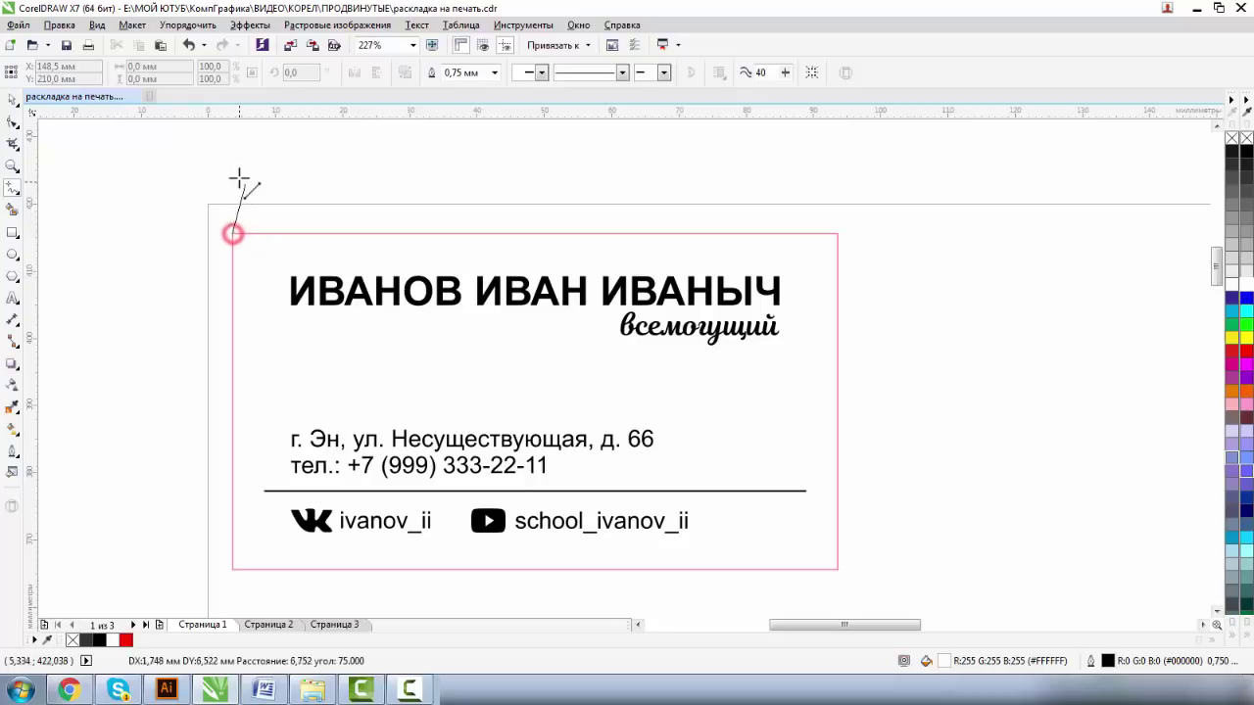
{"action": "left_click", "coordinate": [236, 185]}
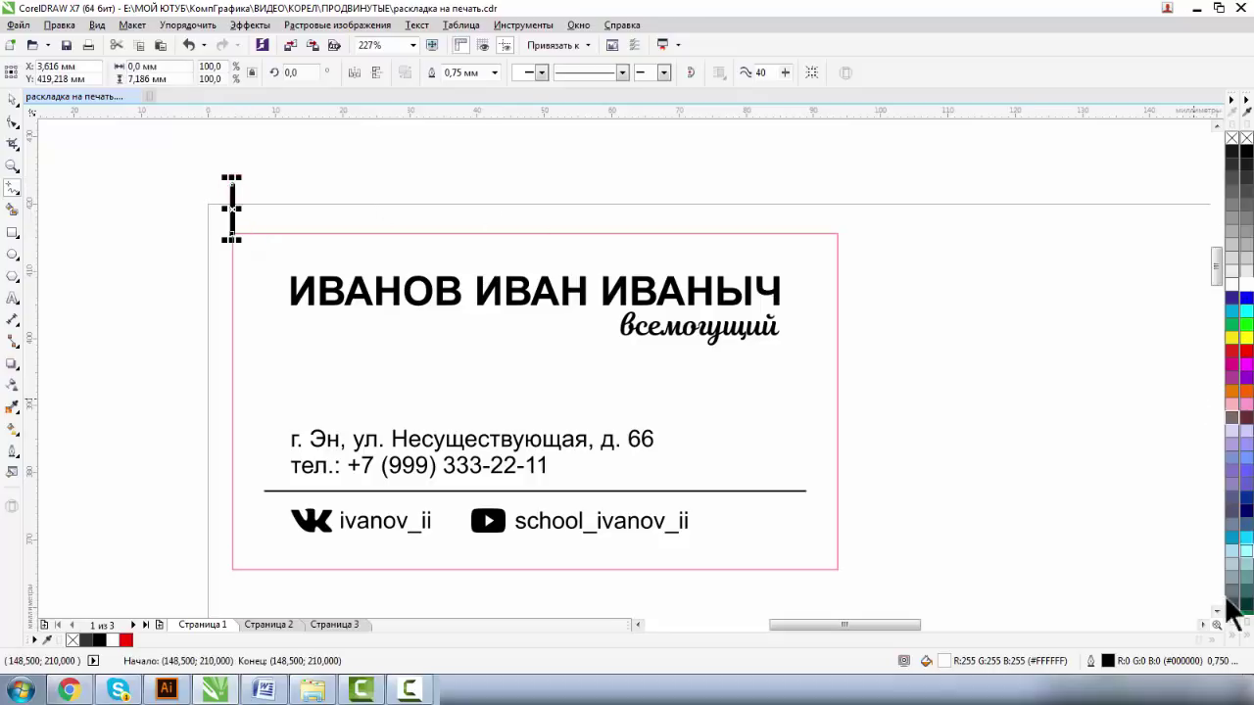
{"action": "left_click", "coordinate": [496, 73]}
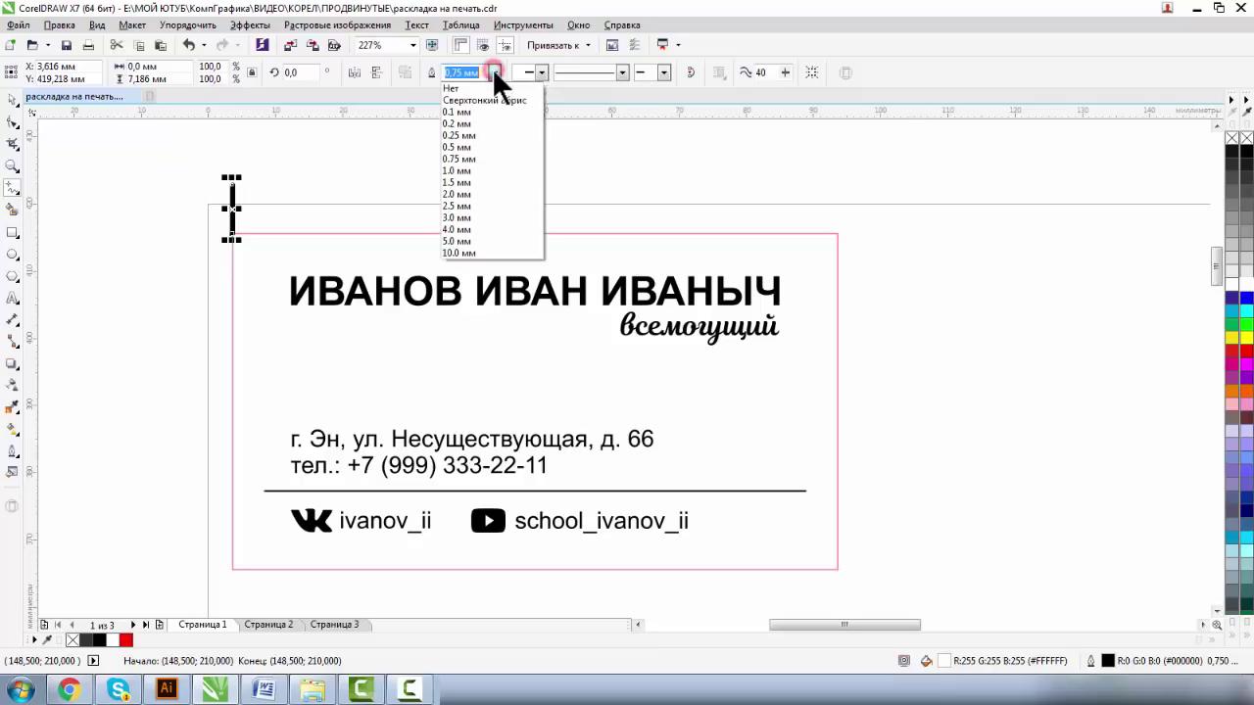
{"action": "left_click", "coordinate": [470, 124]}
Step: Move the vertical line straight up from the card's corner to about Y 423.1 mm, leaving a gap above the card
{"action": "left_click", "coordinate": [12, 165]}
{"action": "left_click_drag", "start_coordinate": [210, 196], "coordinate": [369, 339]}
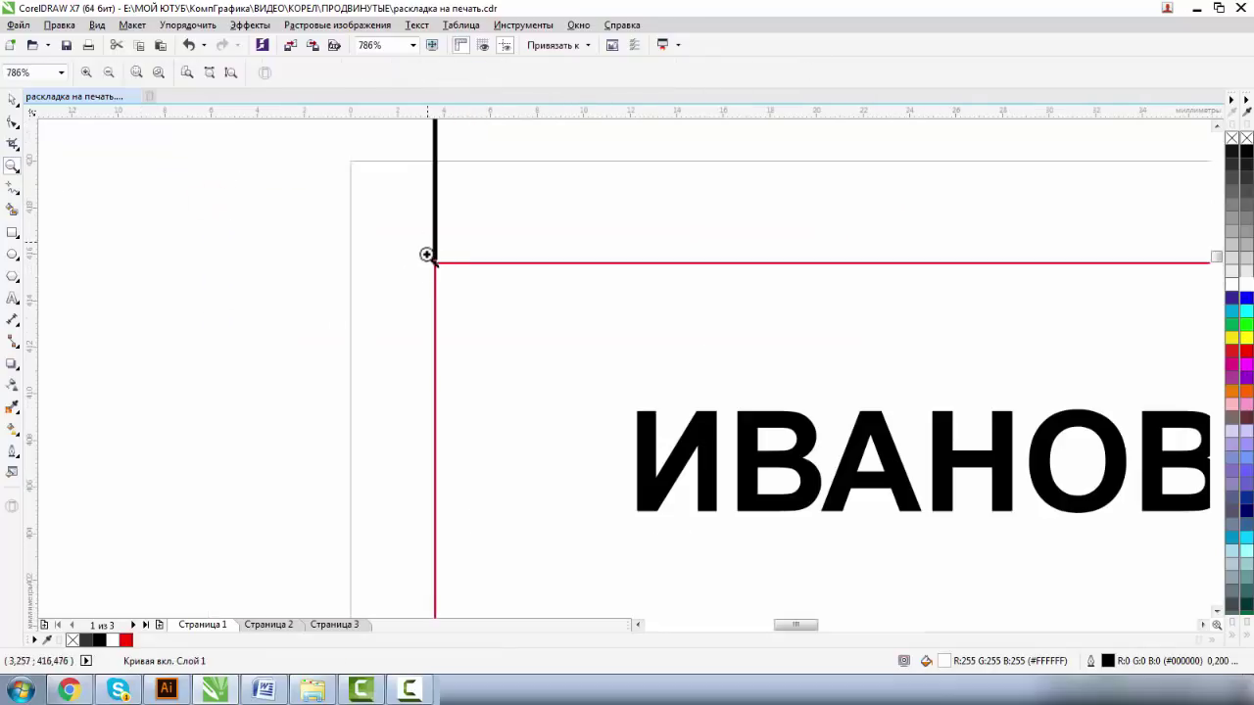
{"action": "left_click", "coordinate": [14, 99]}
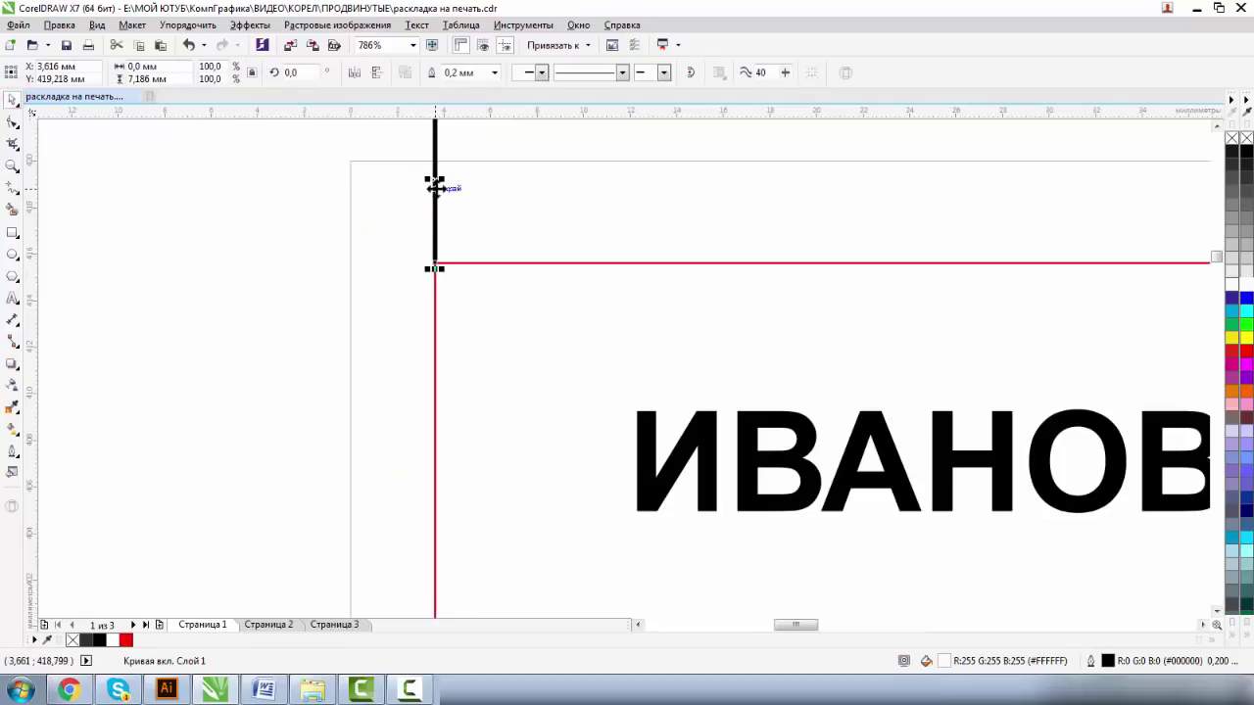
{"action": "left_click_drag", "start_coordinate": [435, 181], "coordinate": [435, 137]}
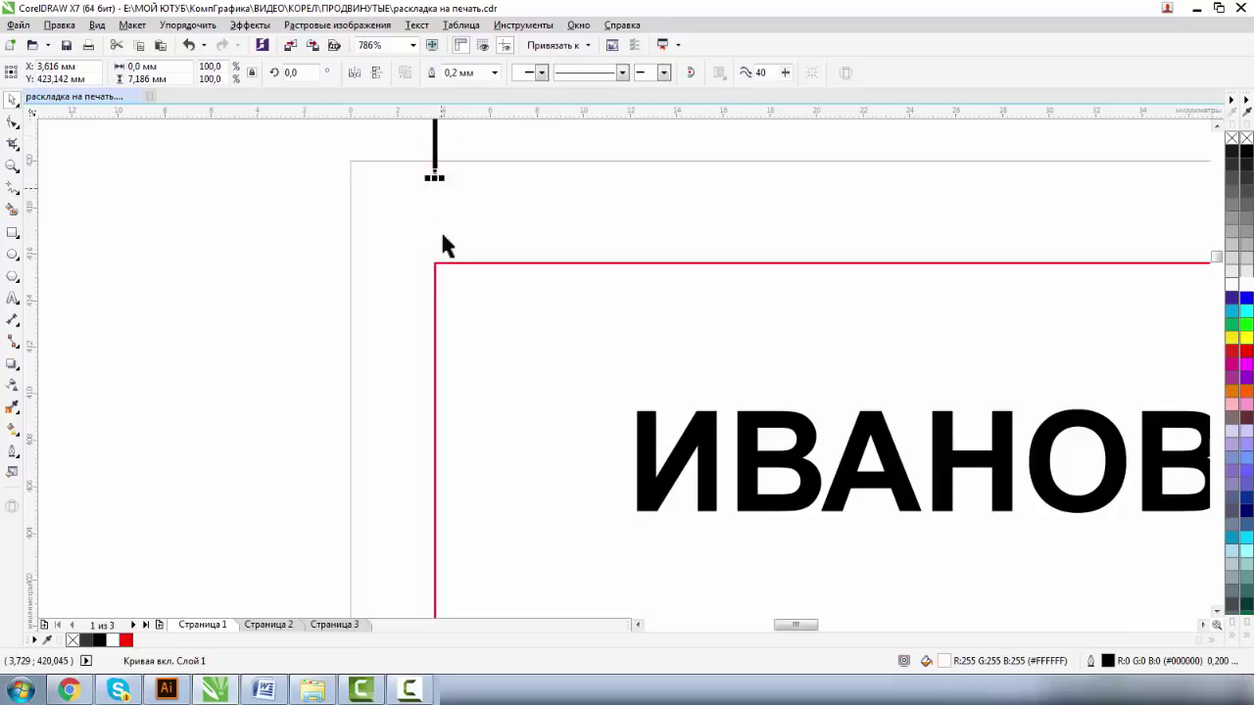
{"action": "left_click", "coordinate": [13, 165]}
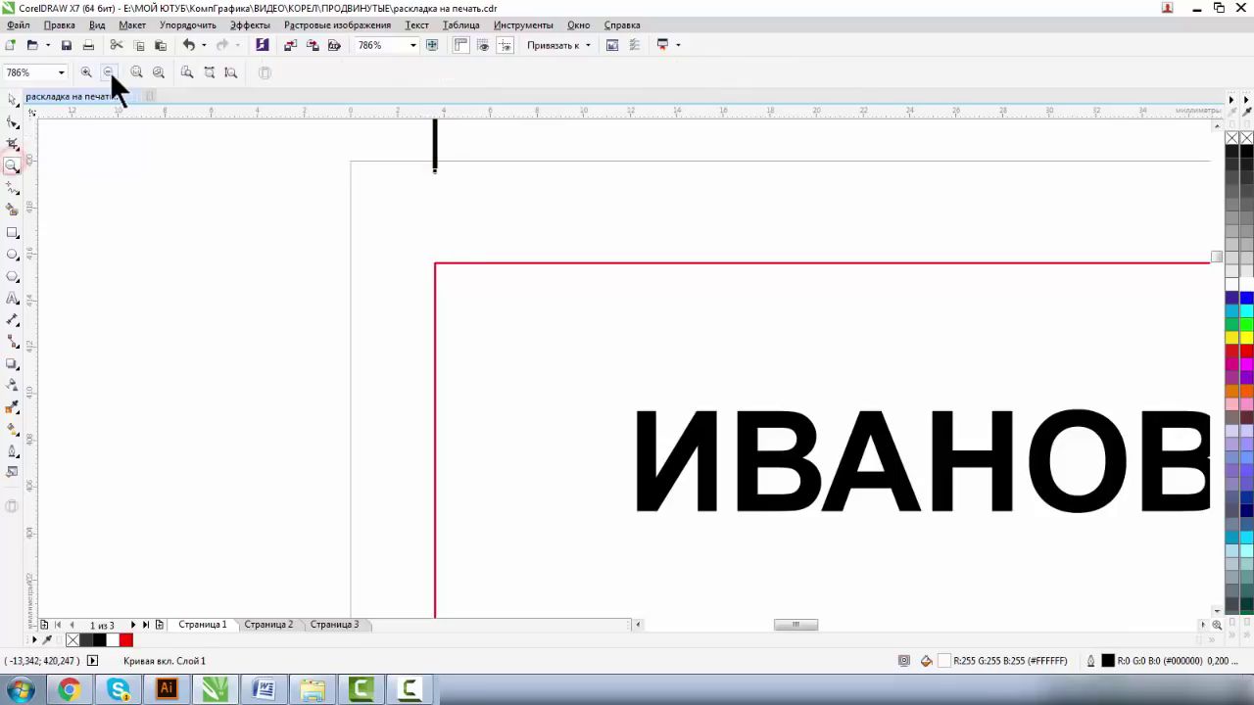
{"action": "left_click", "coordinate": [109, 72]}
{"action": "left_click", "coordinate": [12, 100]}
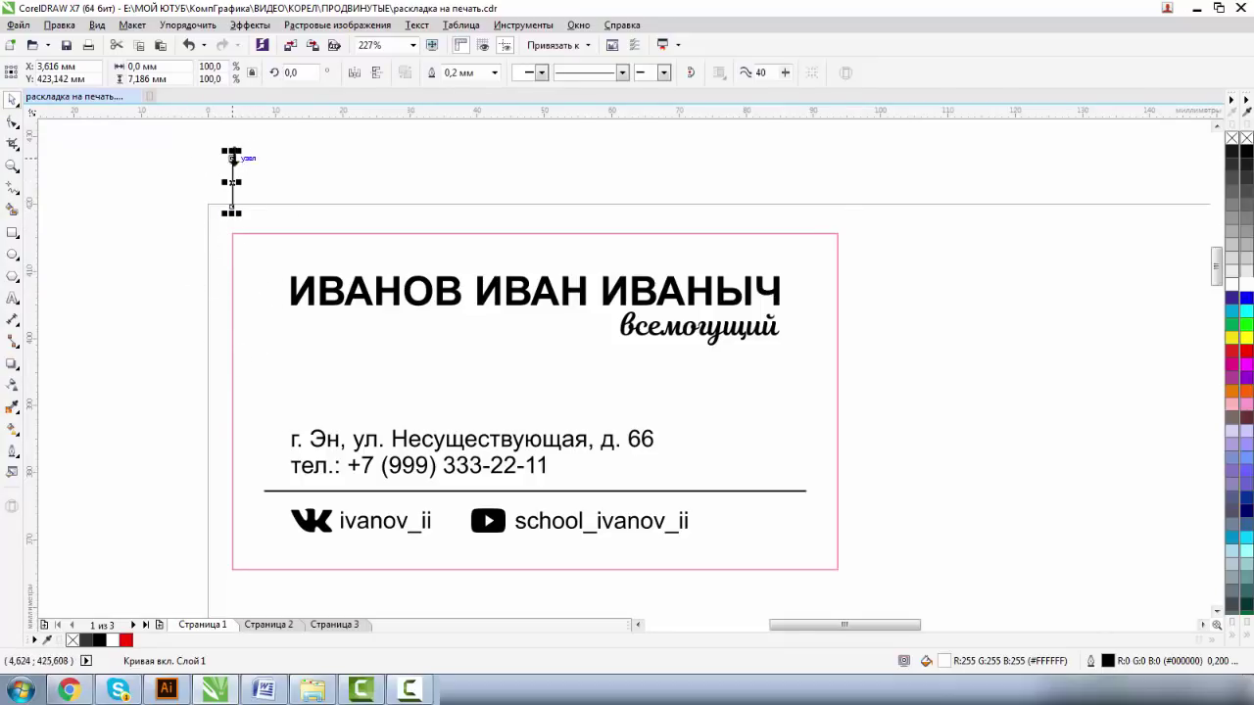
{"action": "left_click", "coordinate": [13, 166]}
{"action": "left_click", "coordinate": [112, 71]}
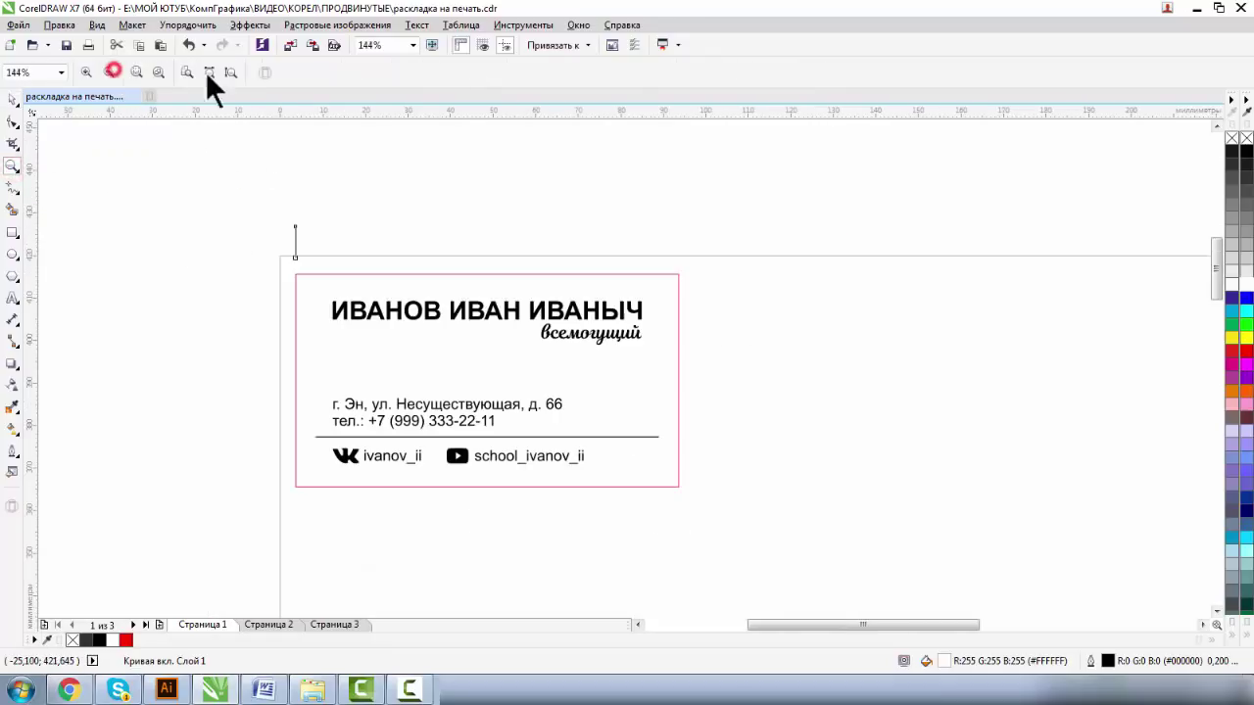
Step: Create one copy of the vertical cutting mark offset 90 mm horizontally, at the card's upper right corner
{"action": "left_click", "coordinate": [182, 23]}
{"action": "mouse_move", "coordinate": [183, 44]}
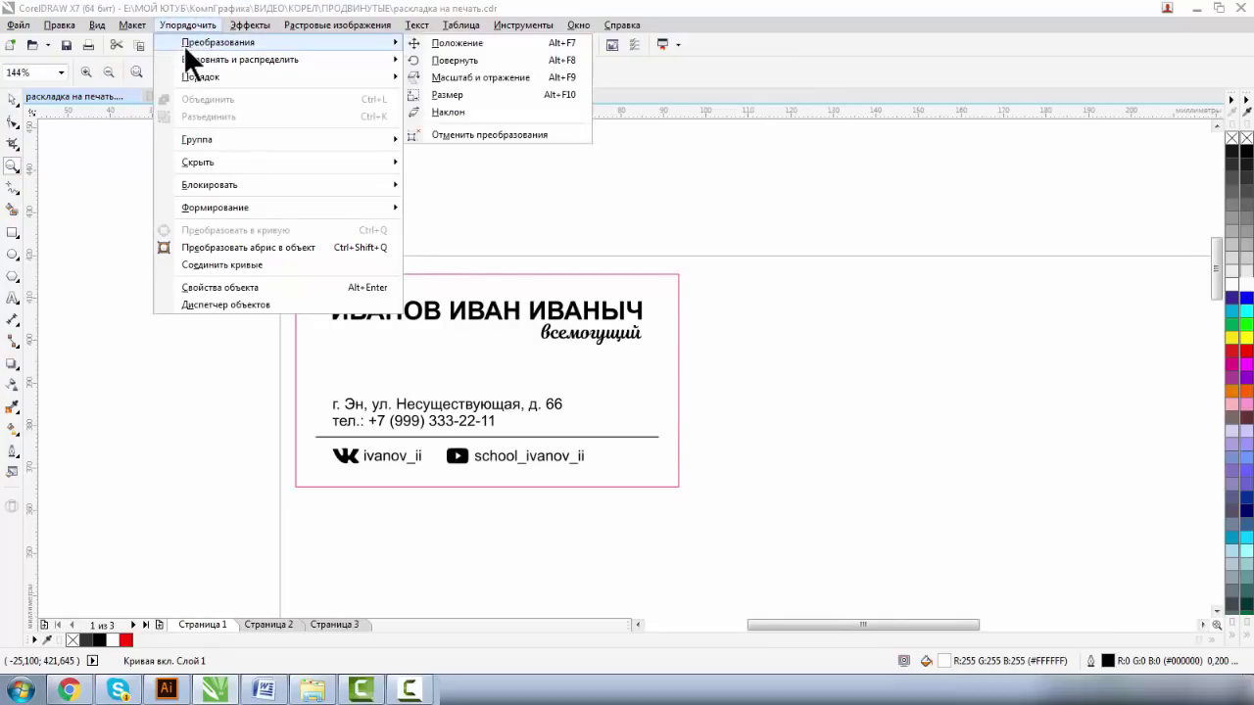
{"action": "left_click", "coordinate": [503, 45]}
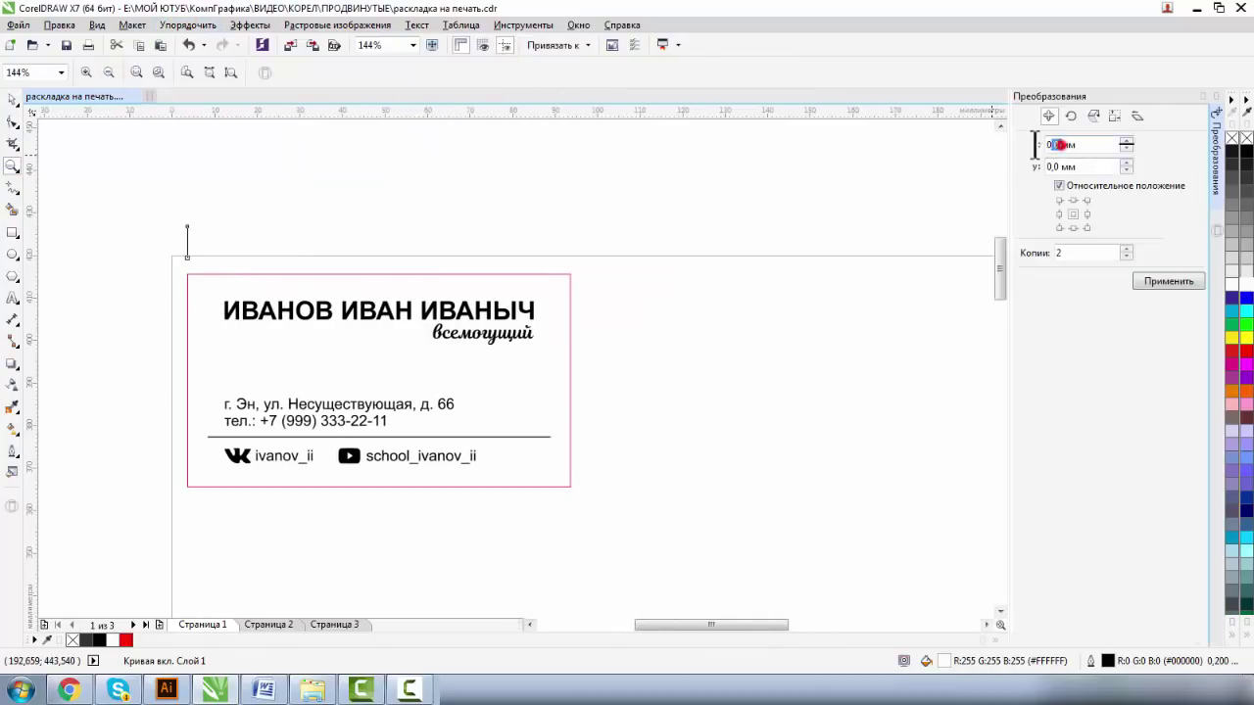
{"action": "type", "text": "90"}
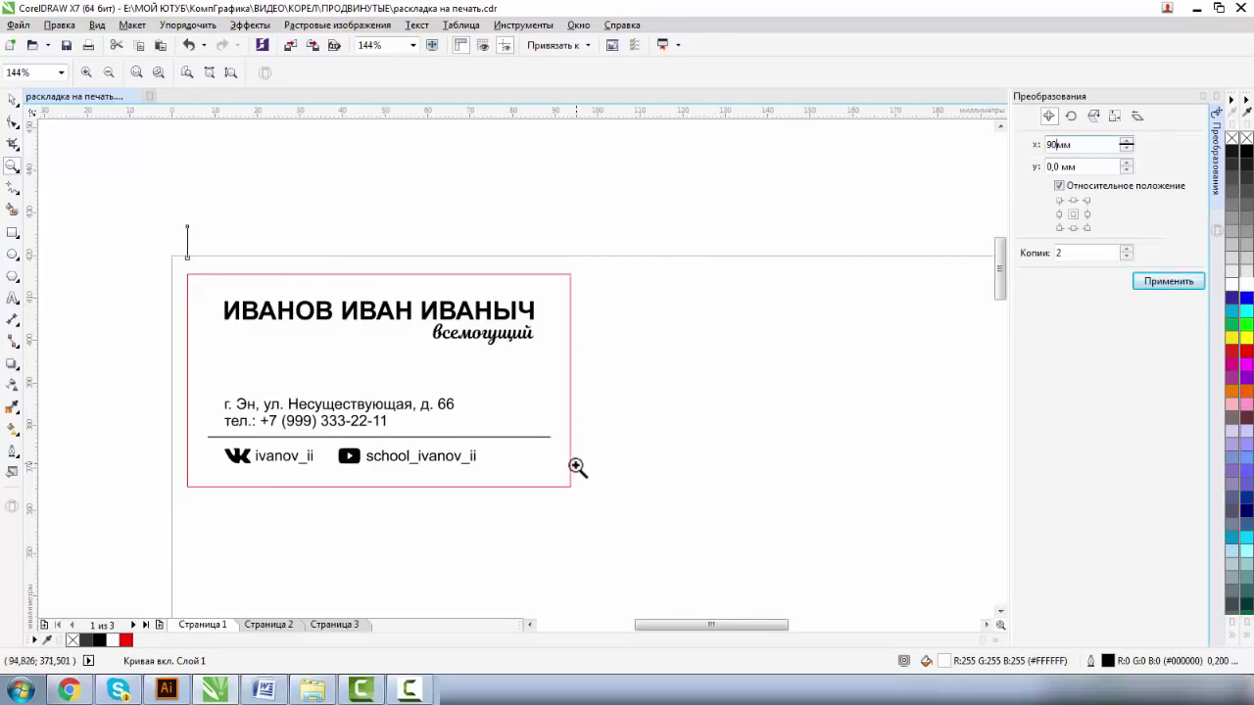
{"action": "double_click", "coordinate": [1088, 252]}
{"action": "type", "text": "1"}
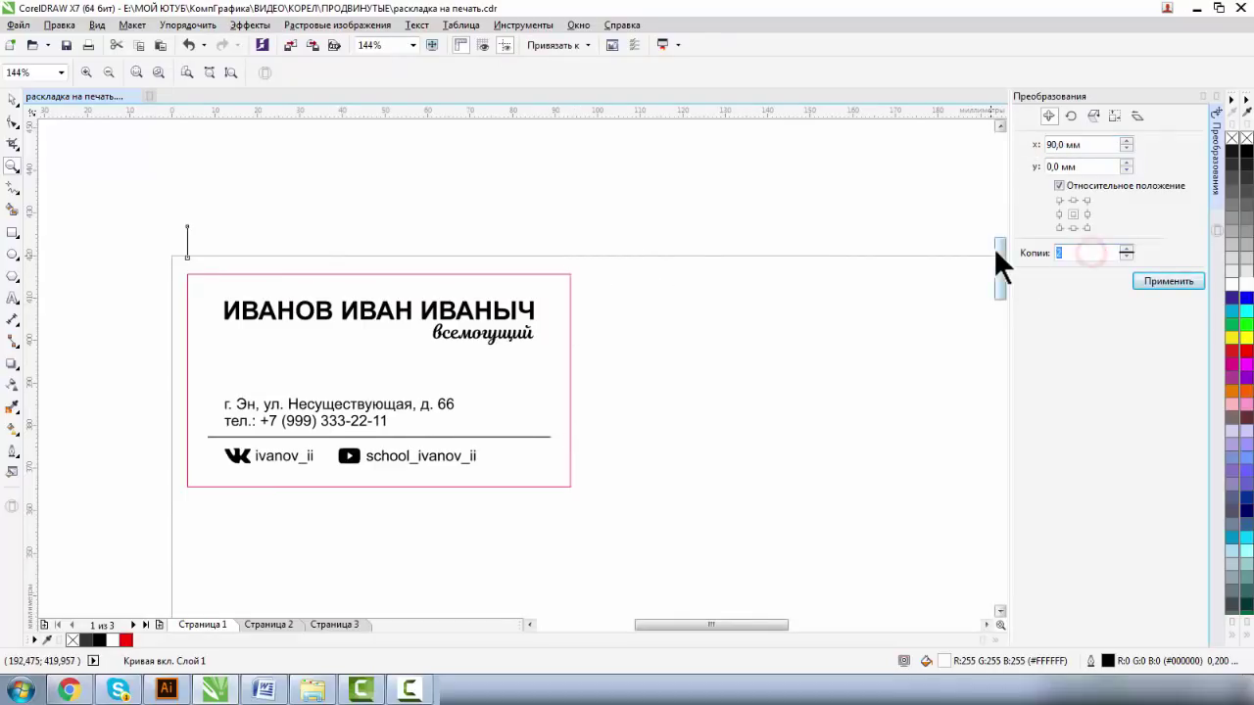
{"action": "left_click", "coordinate": [1159, 280]}
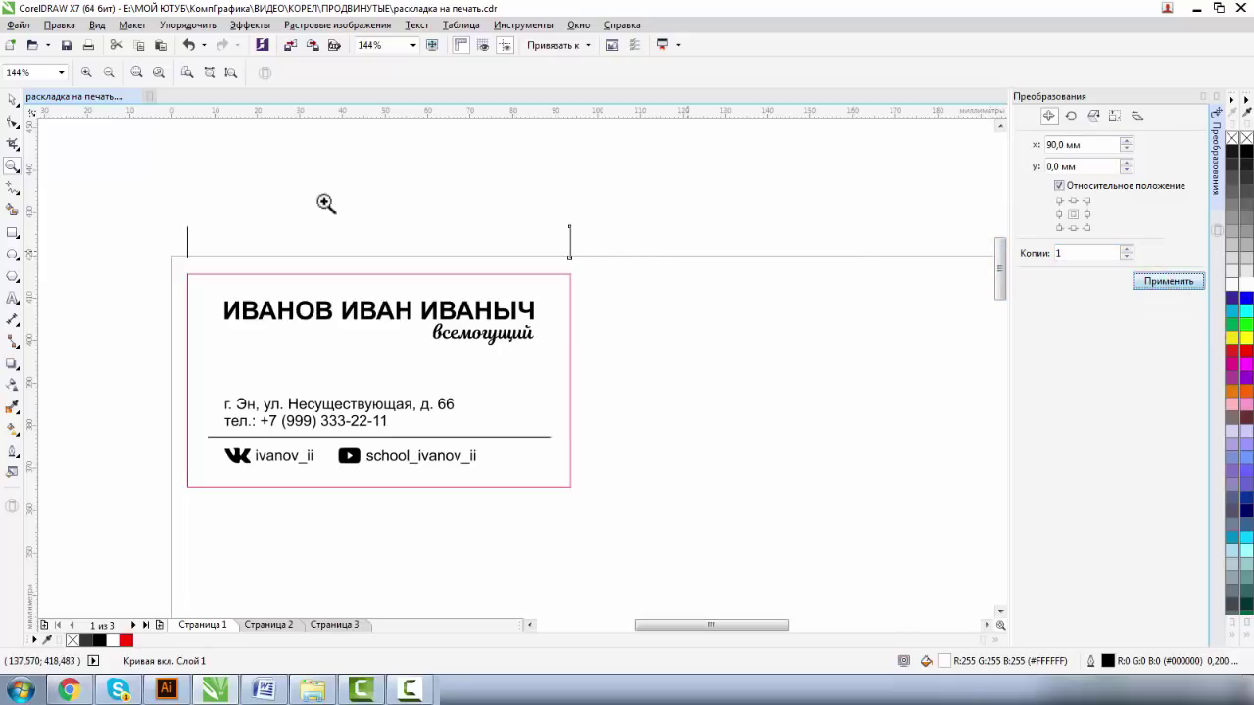
Step: Ungroup all objects of the business card on page 1
{"action": "key", "text": "shift+F4"}
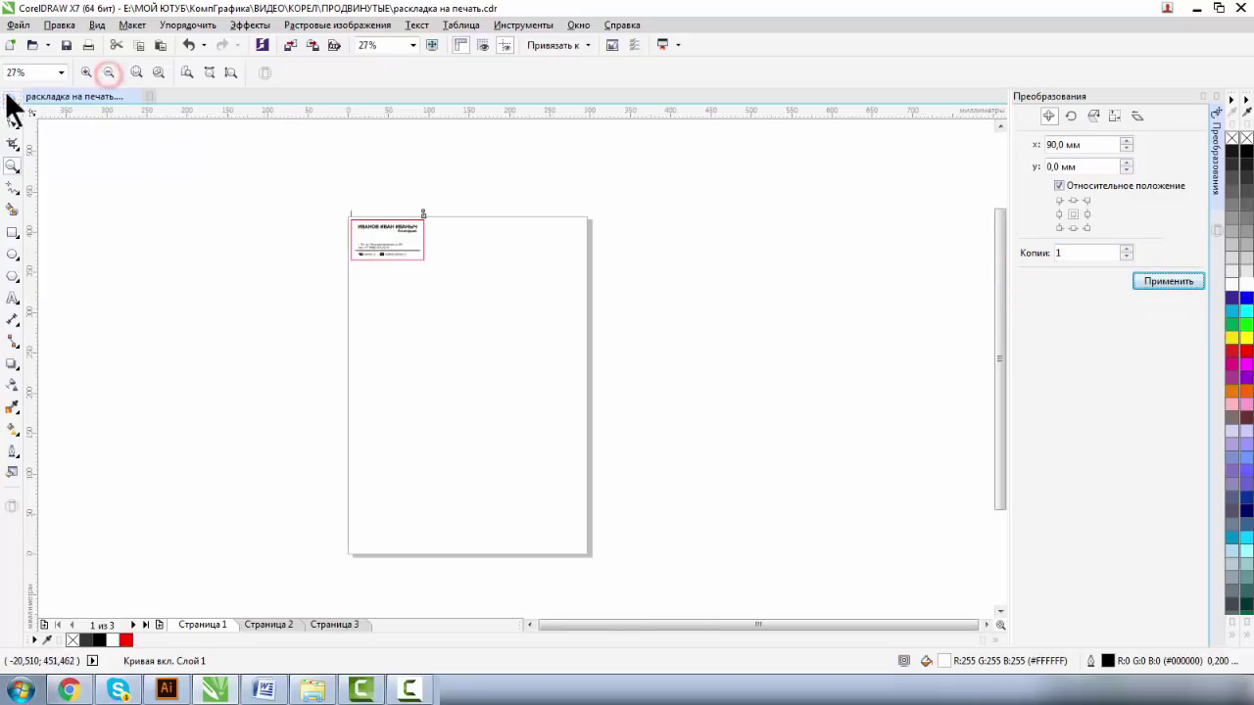
{"action": "left_click", "coordinate": [12, 98]}
{"action": "left_click", "coordinate": [361, 235]}
{"action": "left_click", "coordinate": [507, 72]}
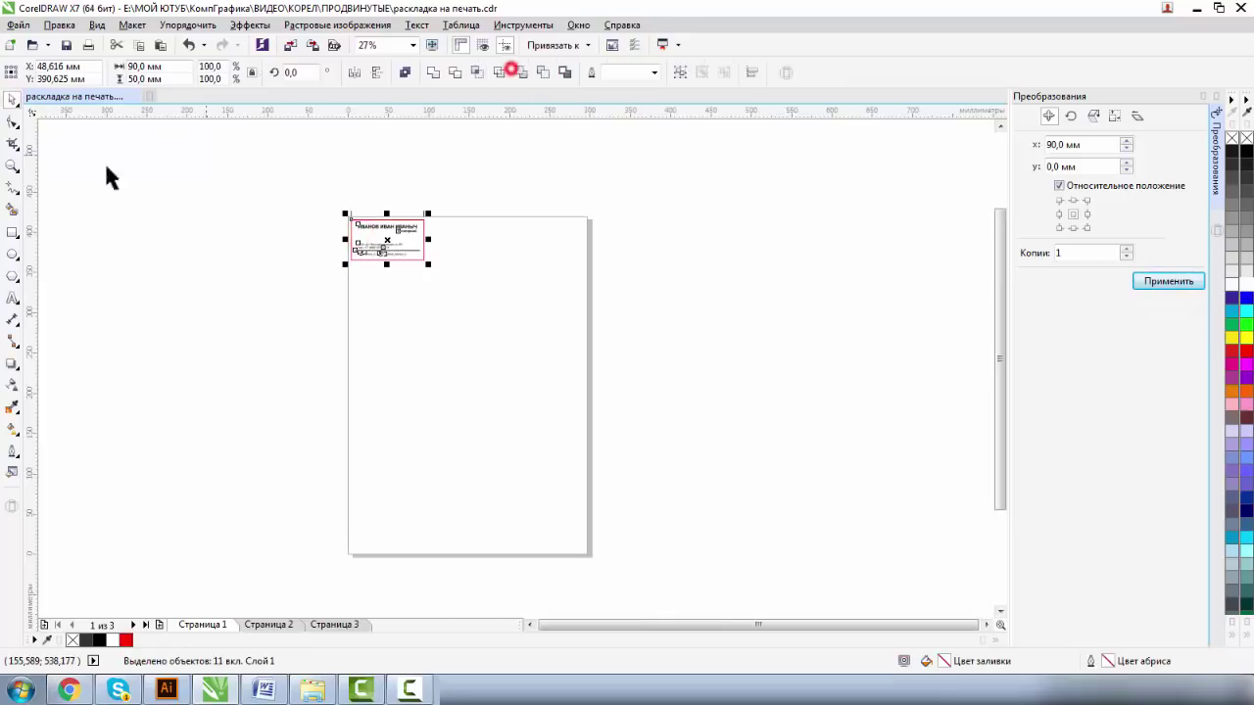
Step: Remove the red outline from the card's border rectangle and switch the document view to Wireframe
{"action": "left_click", "coordinate": [12, 167]}
{"action": "left_click_drag", "start_coordinate": [314, 206], "coordinate": [526, 327]}
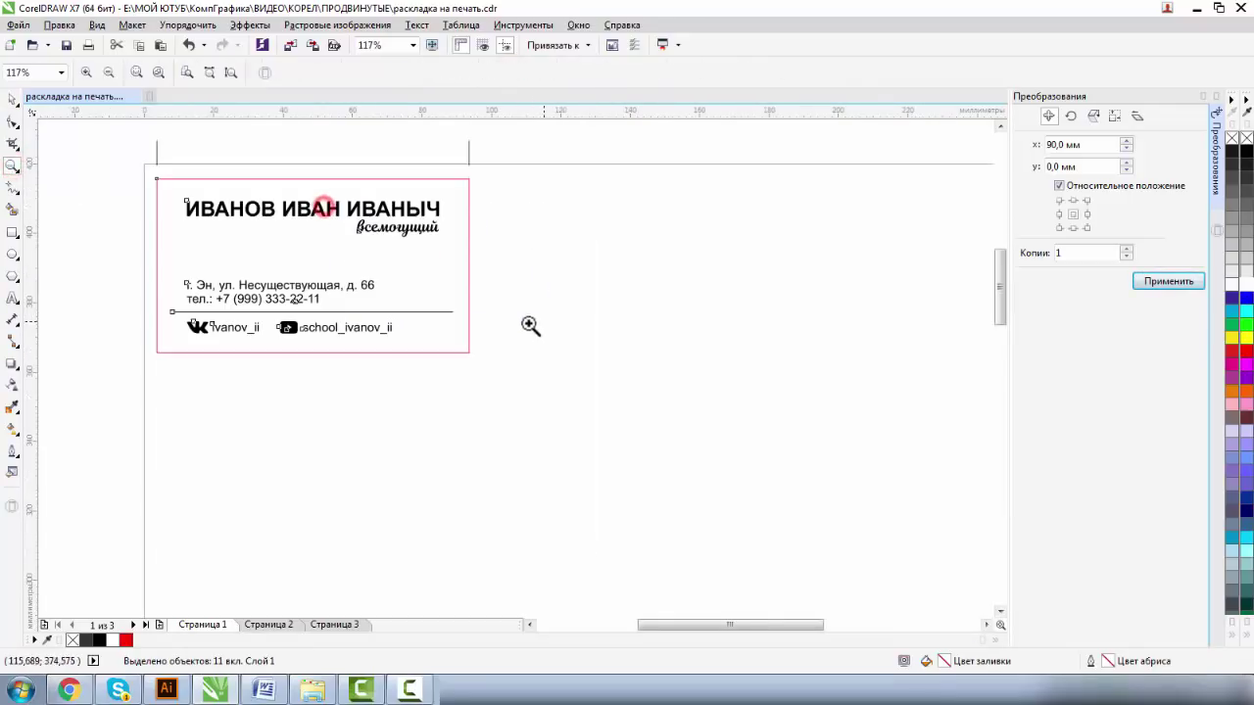
{"action": "left_click", "coordinate": [12, 98]}
{"action": "left_click", "coordinate": [158, 186]}
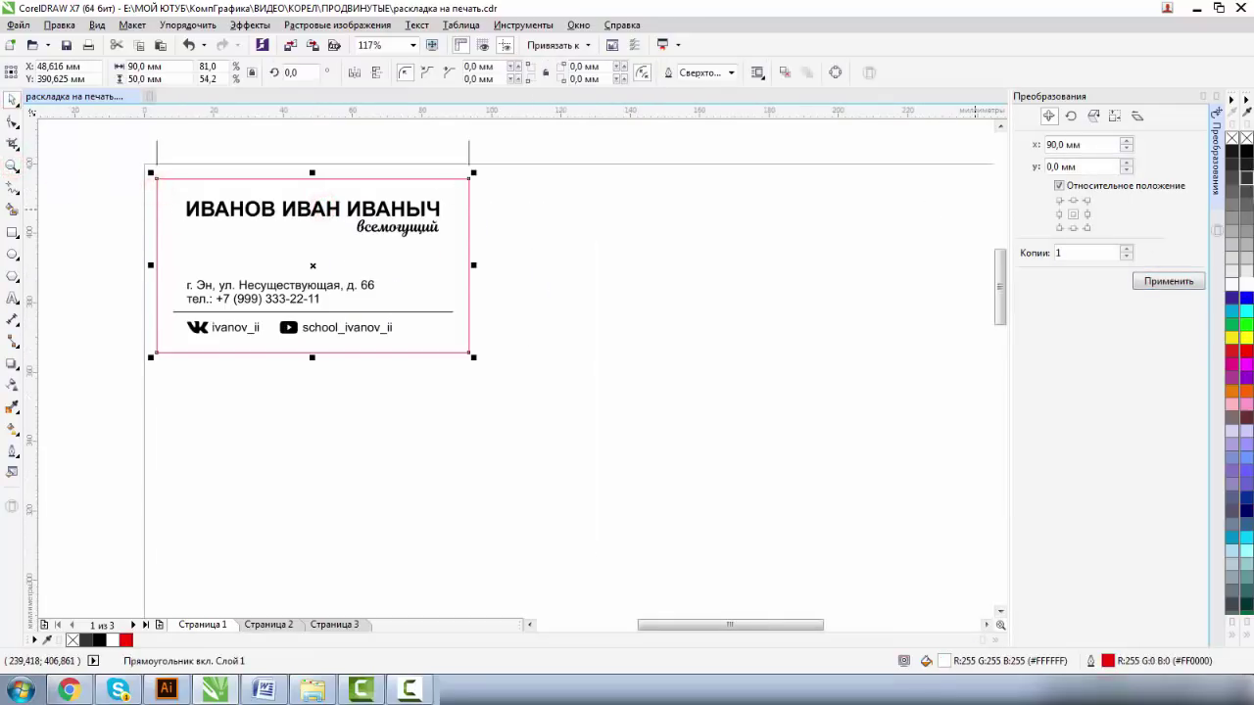
{"action": "right_click", "coordinate": [1246, 138]}
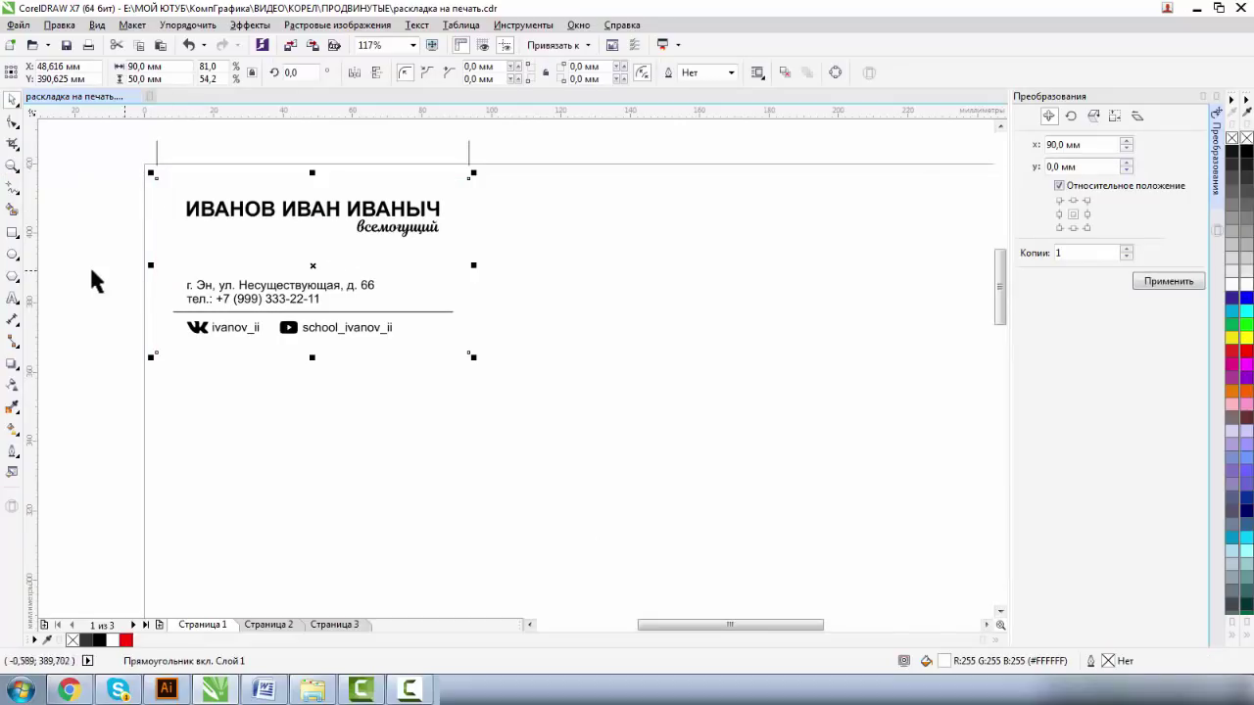
{"action": "left_click", "coordinate": [96, 25]}
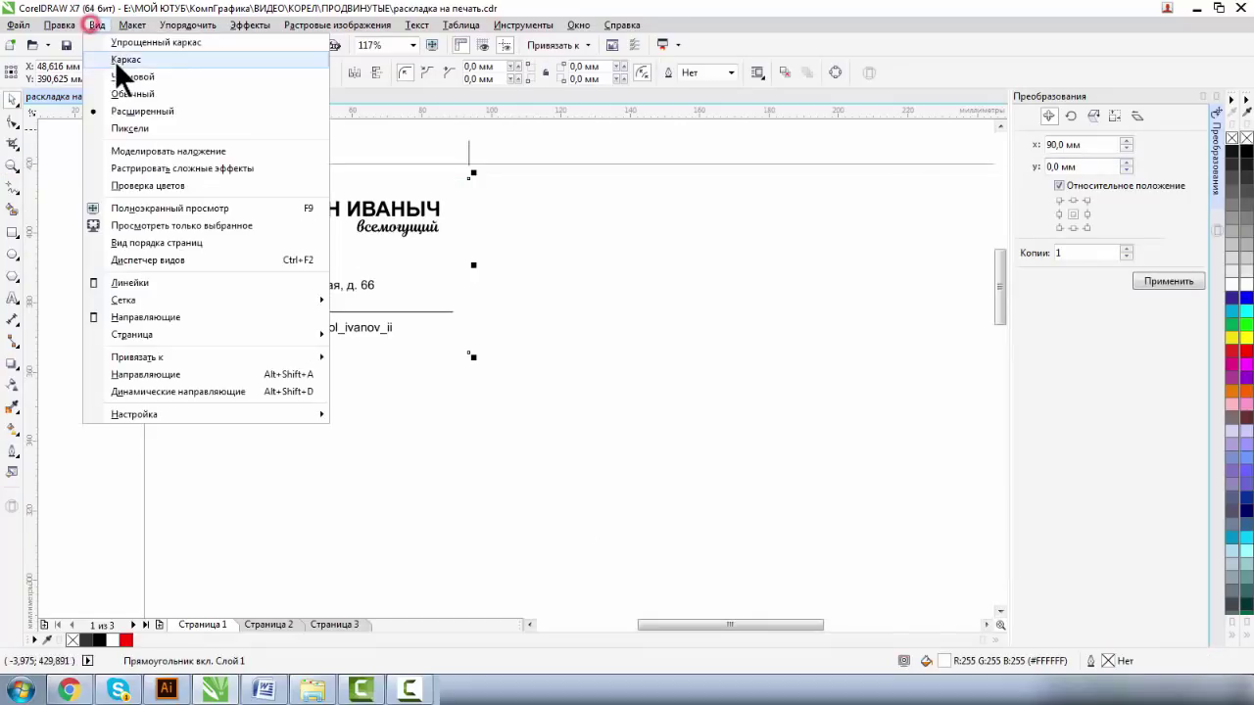
{"action": "left_click", "coordinate": [115, 61]}
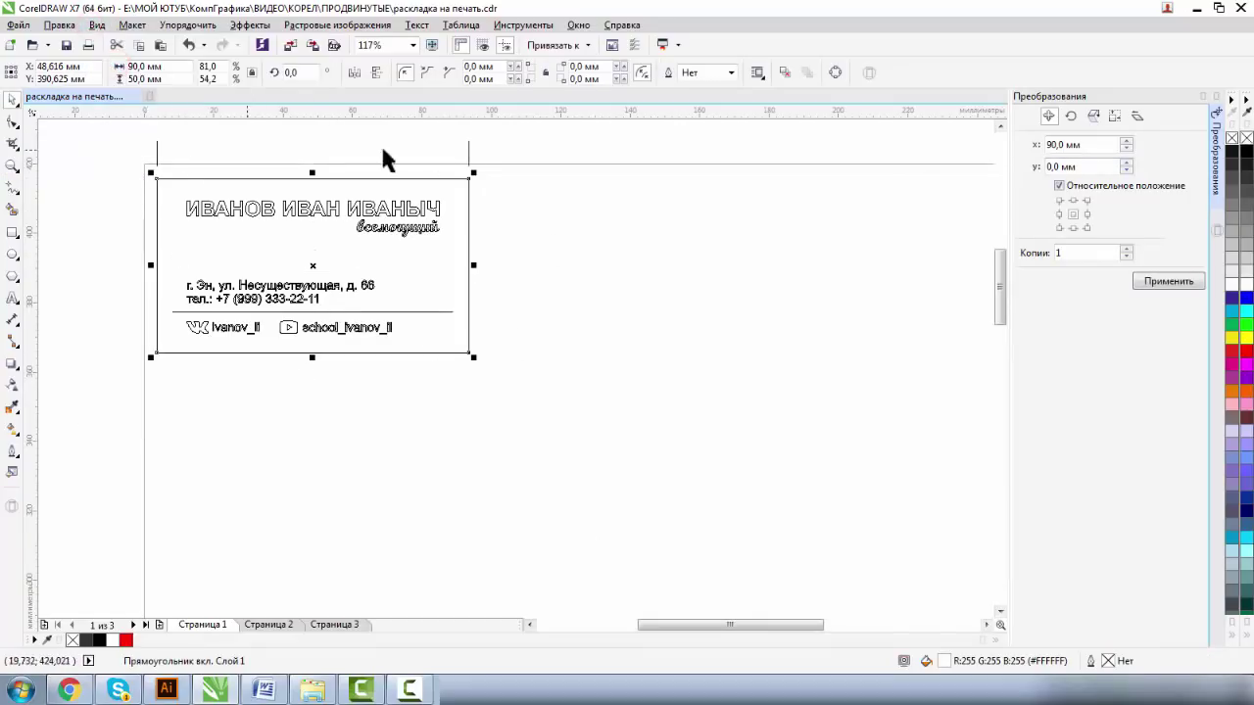
Step: Select the card together with its two vertical marks and create 2 copies spaced 90 mm apart horizontally
{"action": "left_click", "coordinate": [12, 166]}
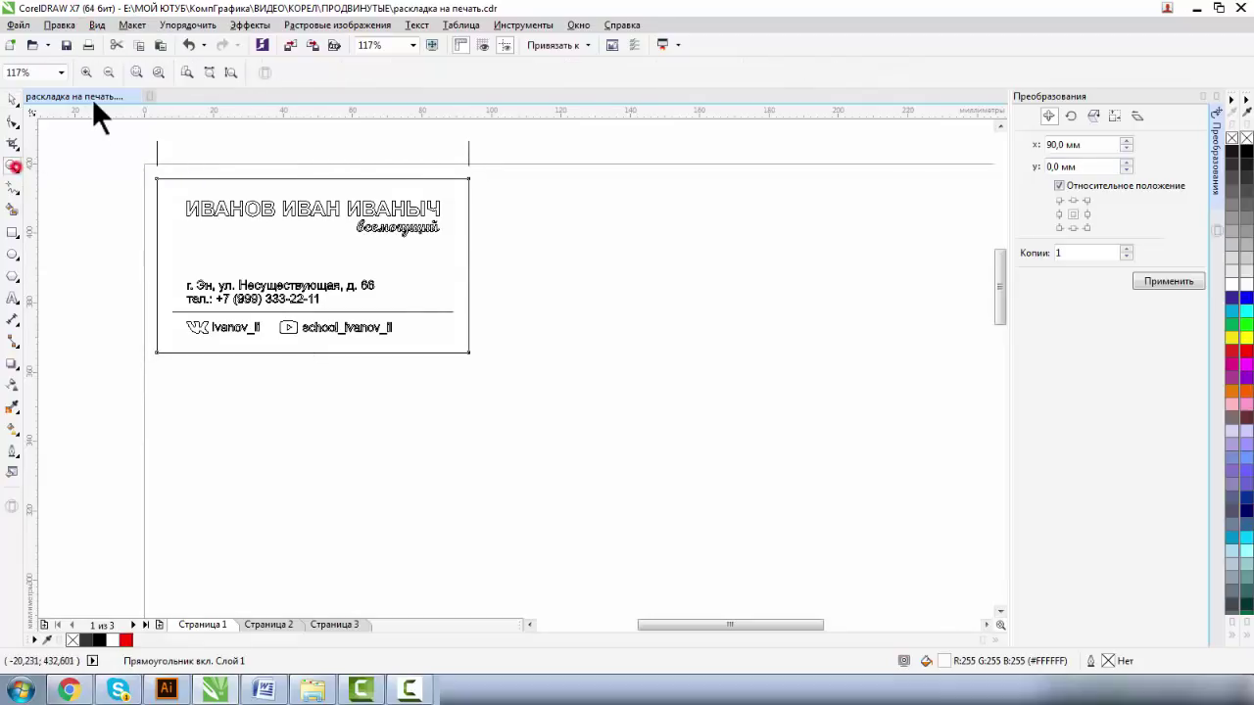
{"action": "left_click", "coordinate": [104, 72]}
{"action": "left_click", "coordinate": [12, 100]}
{"action": "left_click_drag", "start_coordinate": [330, 190], "coordinate": [458, 275]}
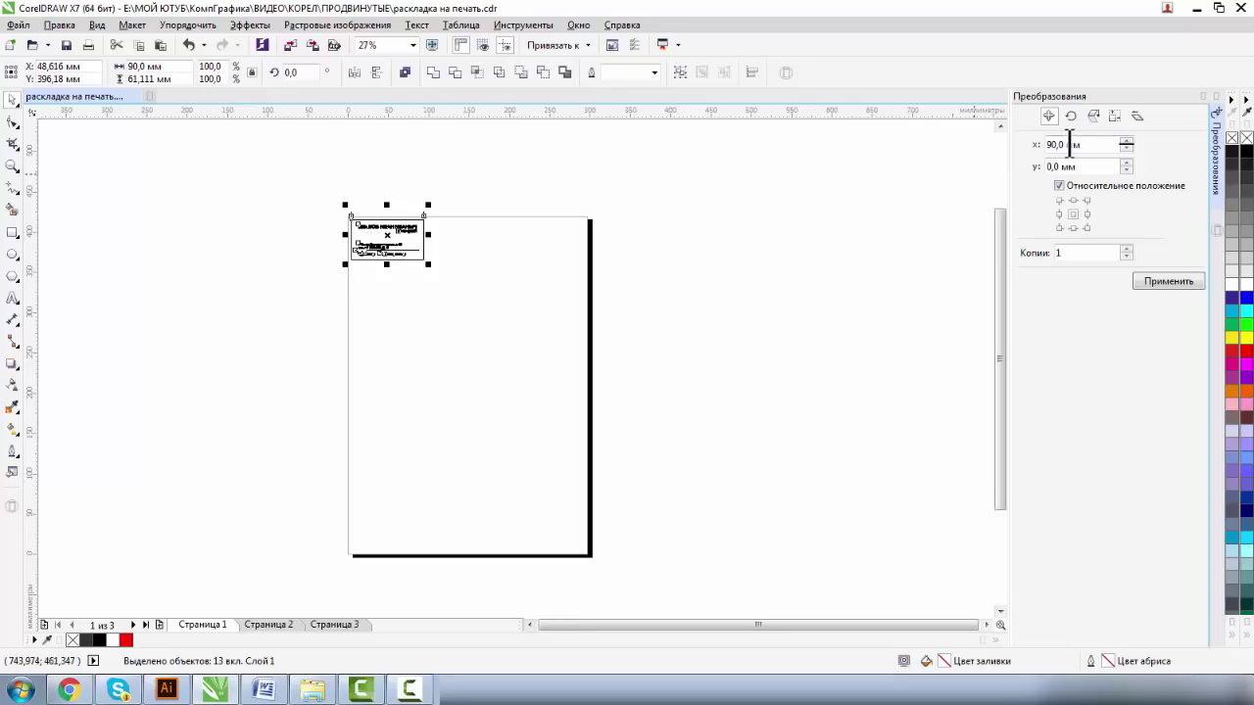
{"action": "double_click", "coordinate": [1084, 253]}
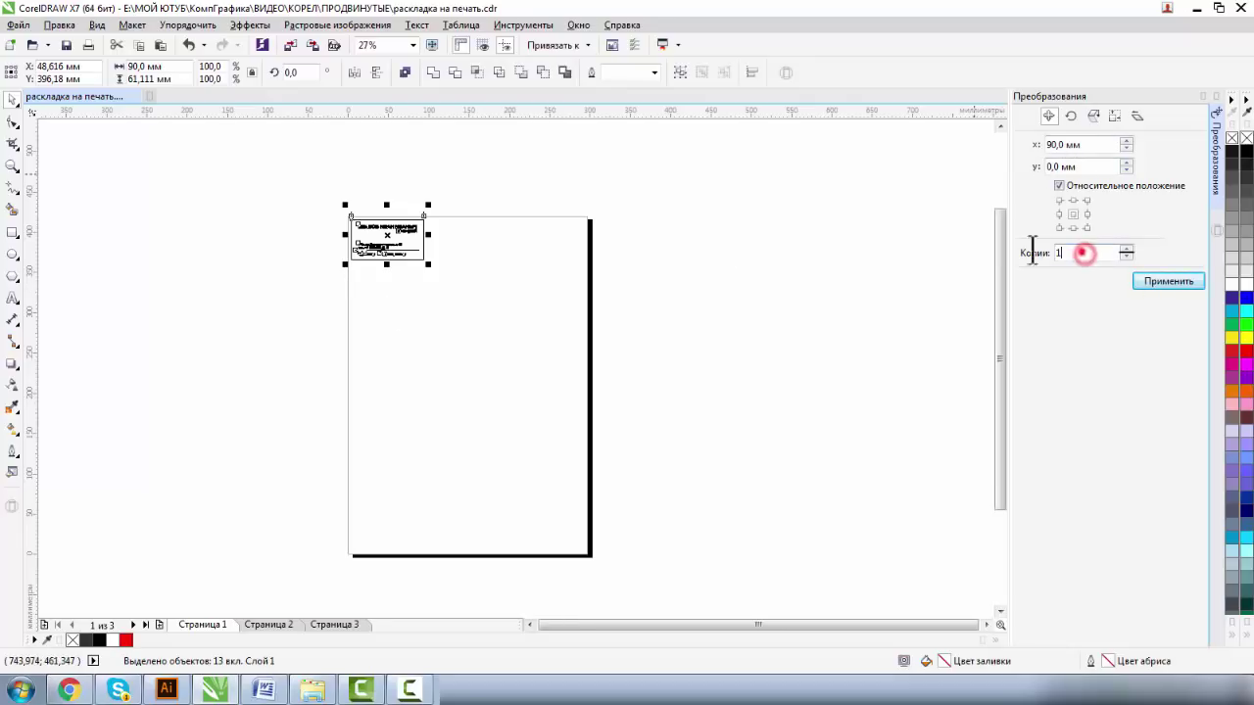
{"action": "left_click", "coordinate": [1165, 281]}
Step: Place a copy of the first vertical mark left of the first card near its upper corner and rotate it 90°
{"action": "left_click", "coordinate": [12, 167]}
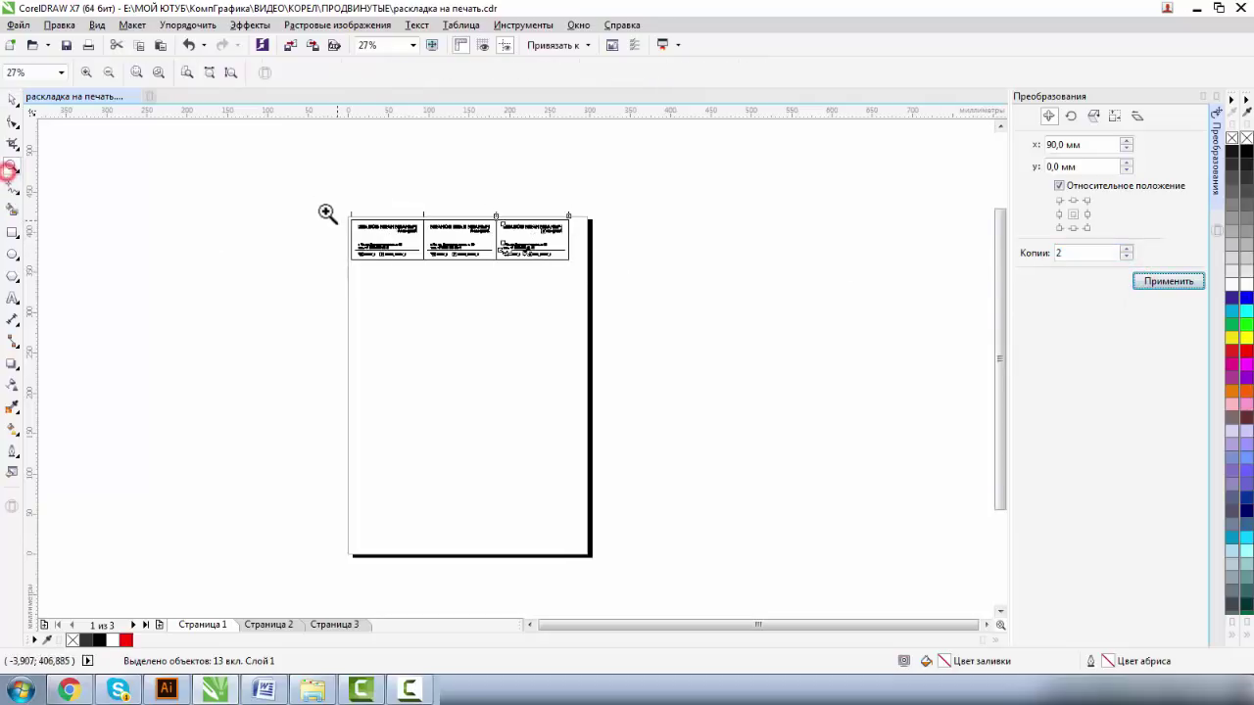
{"action": "left_click_drag", "start_coordinate": [327, 212], "coordinate": [714, 322]}
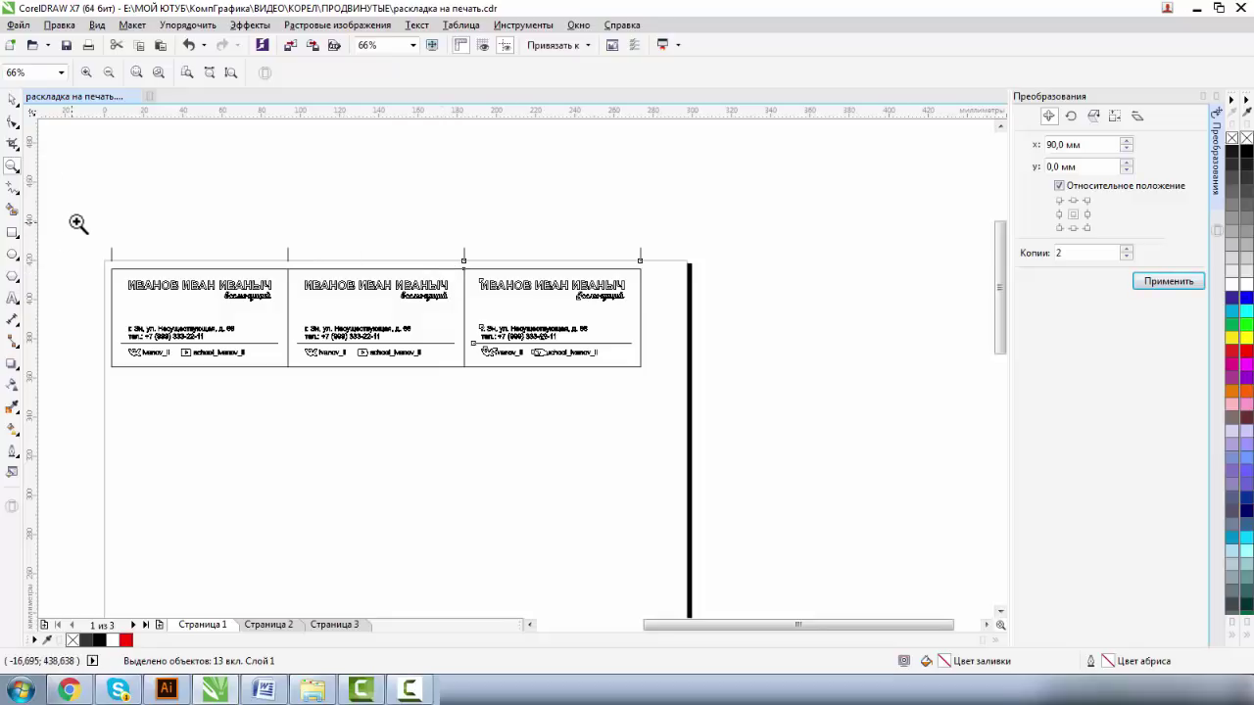
{"action": "left_click_drag", "start_coordinate": [77, 219], "coordinate": [287, 410]}
{"action": "left_click", "coordinate": [11, 99]}
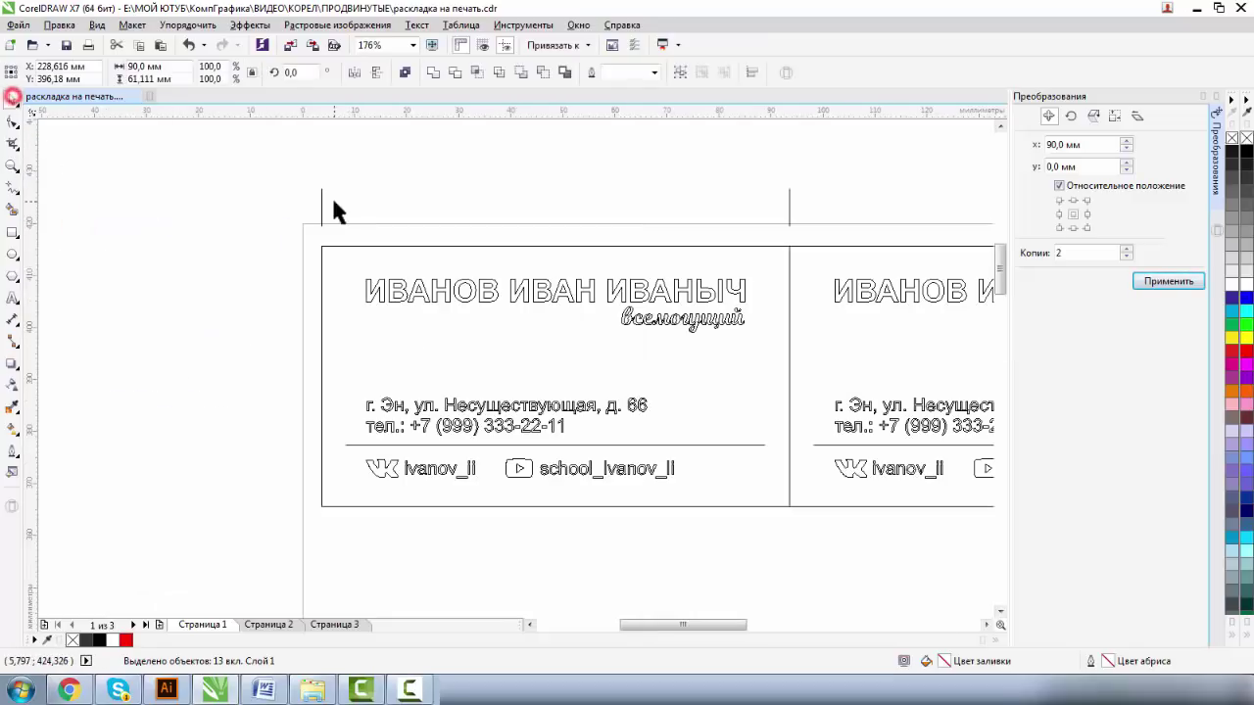
{"action": "left_click", "coordinate": [323, 203]}
{"action": "left_click_drag", "start_coordinate": [321, 199], "coordinate": [270, 255]}
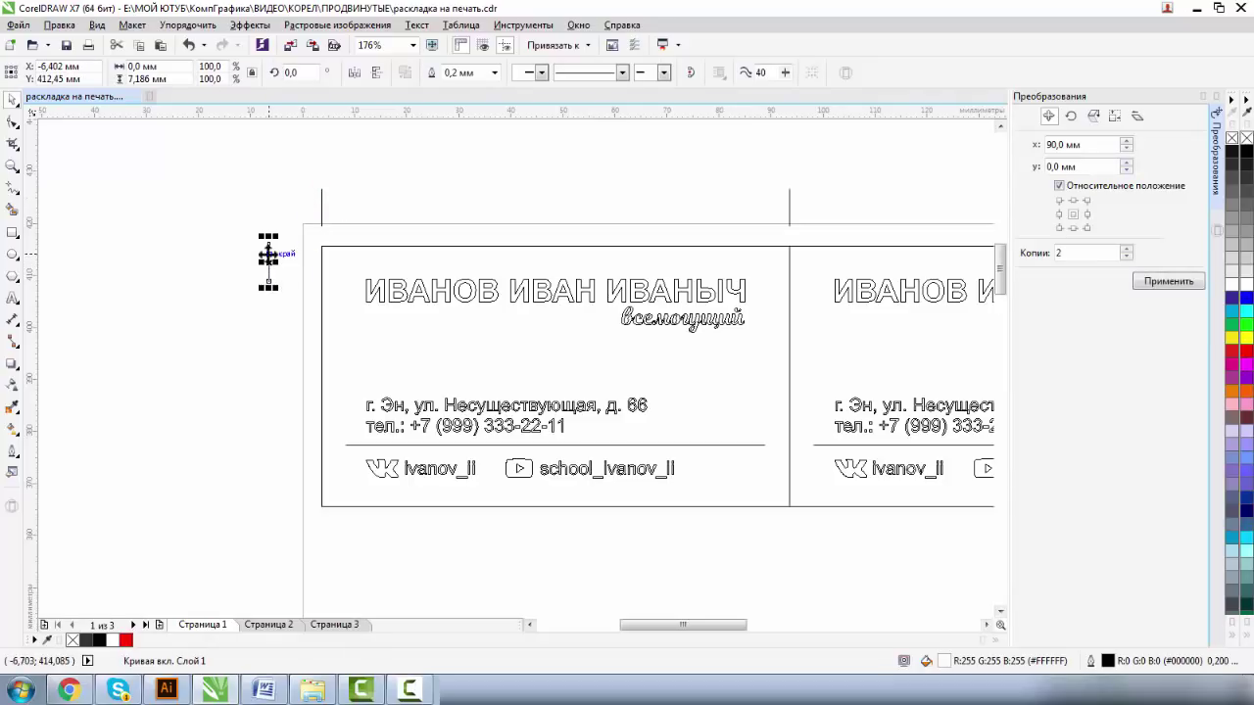
{"action": "left_click", "coordinate": [313, 73]}
{"action": "type", "text": "90"}
{"action": "key", "text": "Return"}
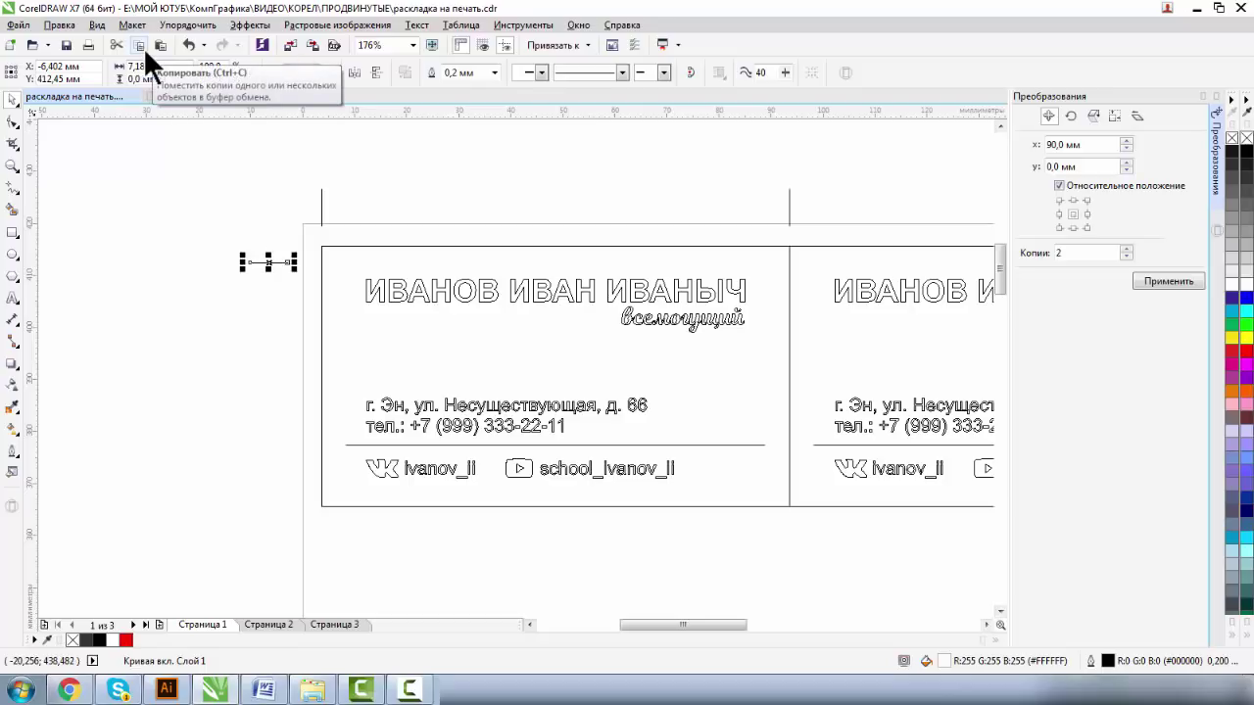
Step: Align the horizontal mark with the top edge of the first card's border rectangle
{"action": "left_click", "coordinate": [13, 166]}
{"action": "left_click_drag", "start_coordinate": [202, 232], "coordinate": [443, 344]}
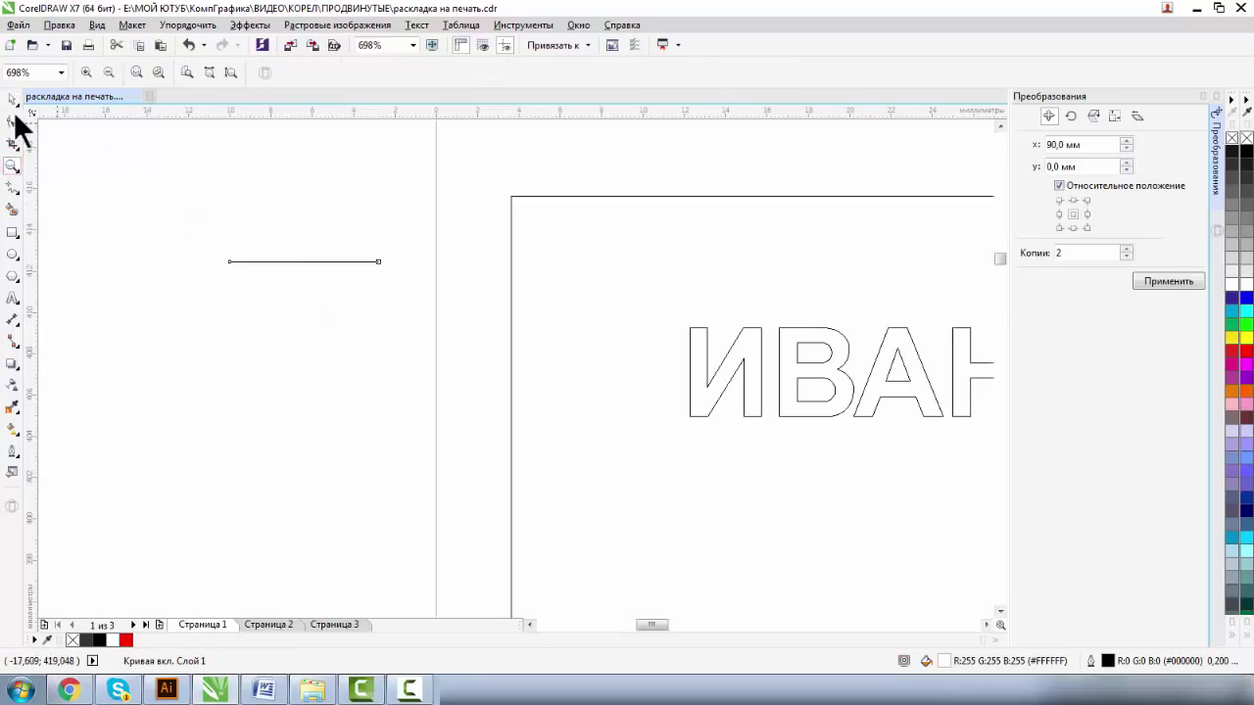
{"action": "left_click", "coordinate": [12, 99]}
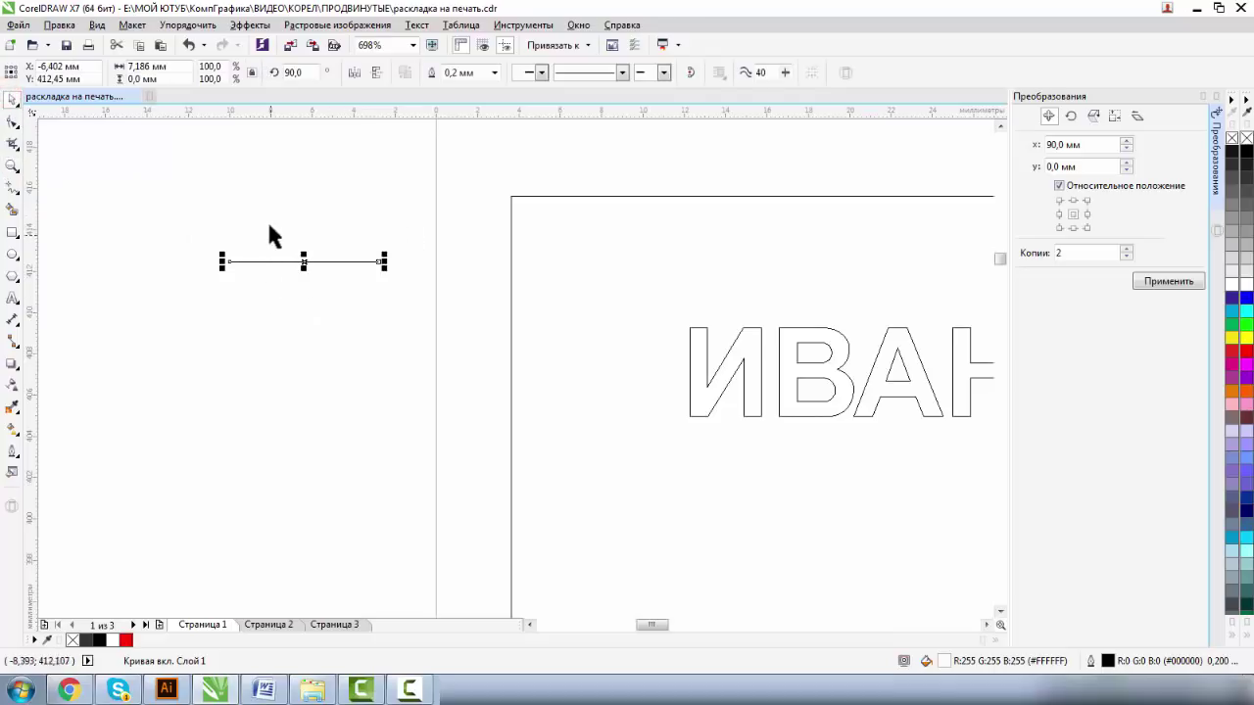
{"action": "left_click", "coordinate": [269, 227]}
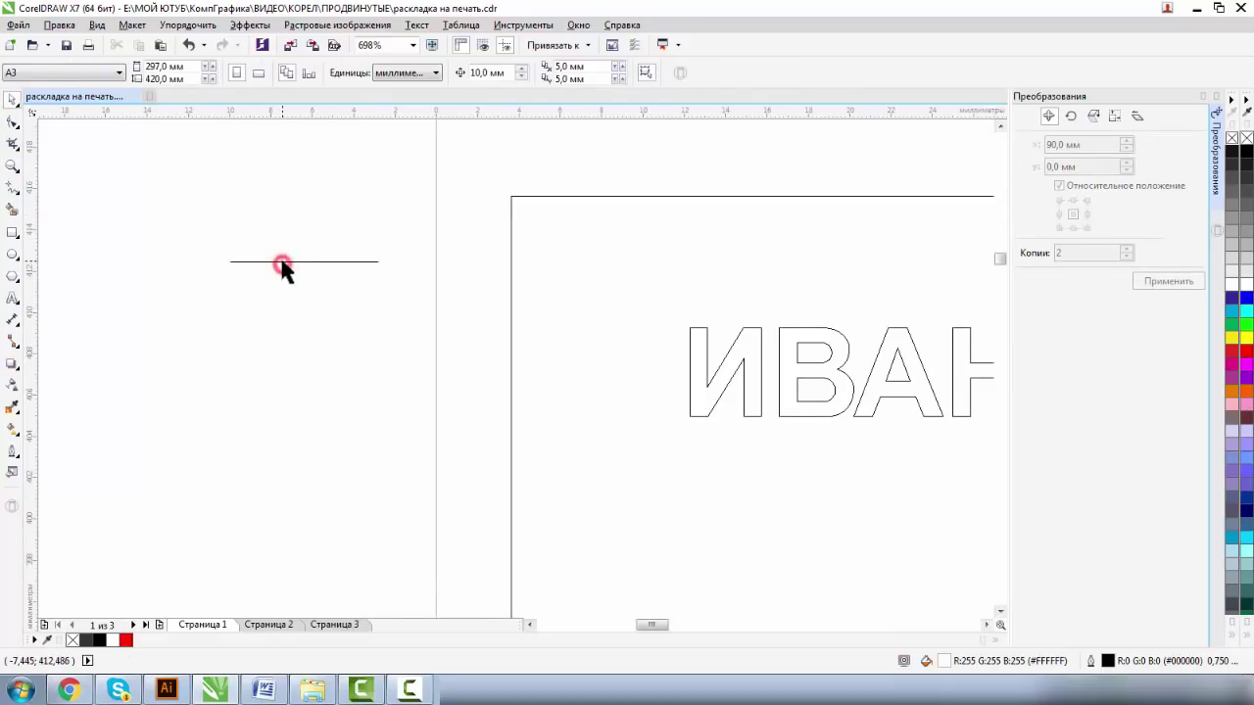
{"action": "left_click", "coordinate": [282, 263]}
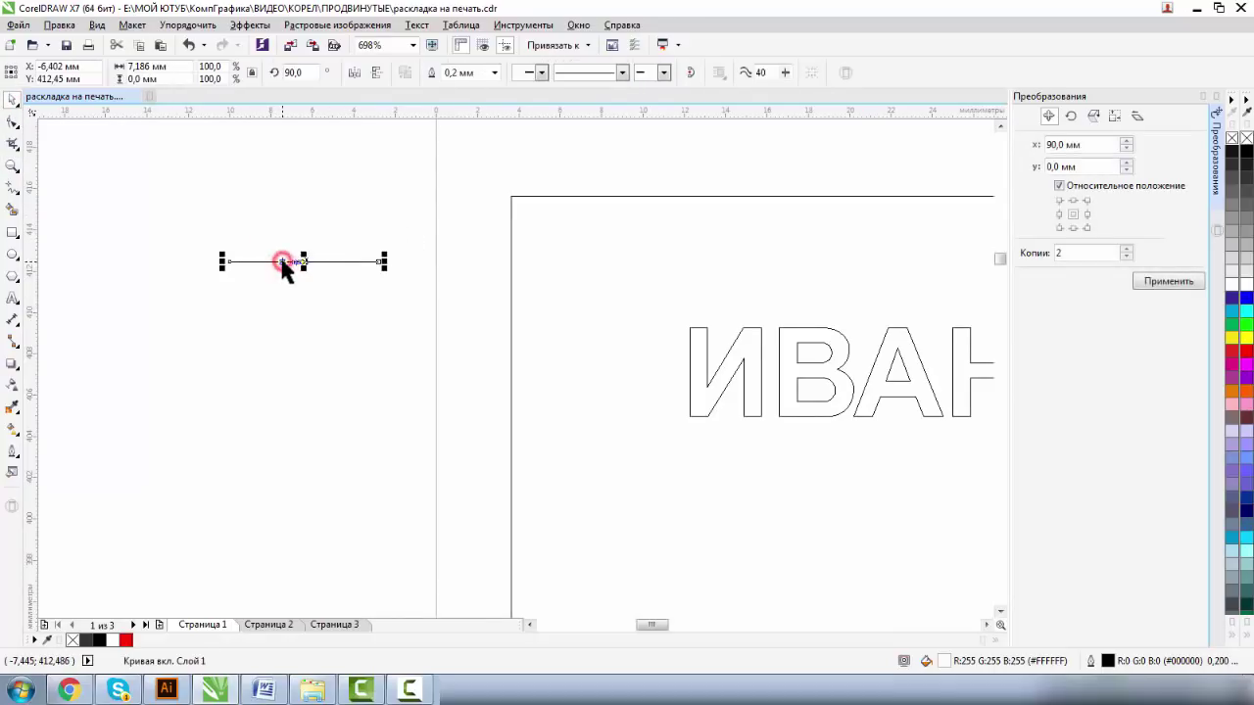
{"action": "left_click", "coordinate": [515, 197], "text": "shift"}
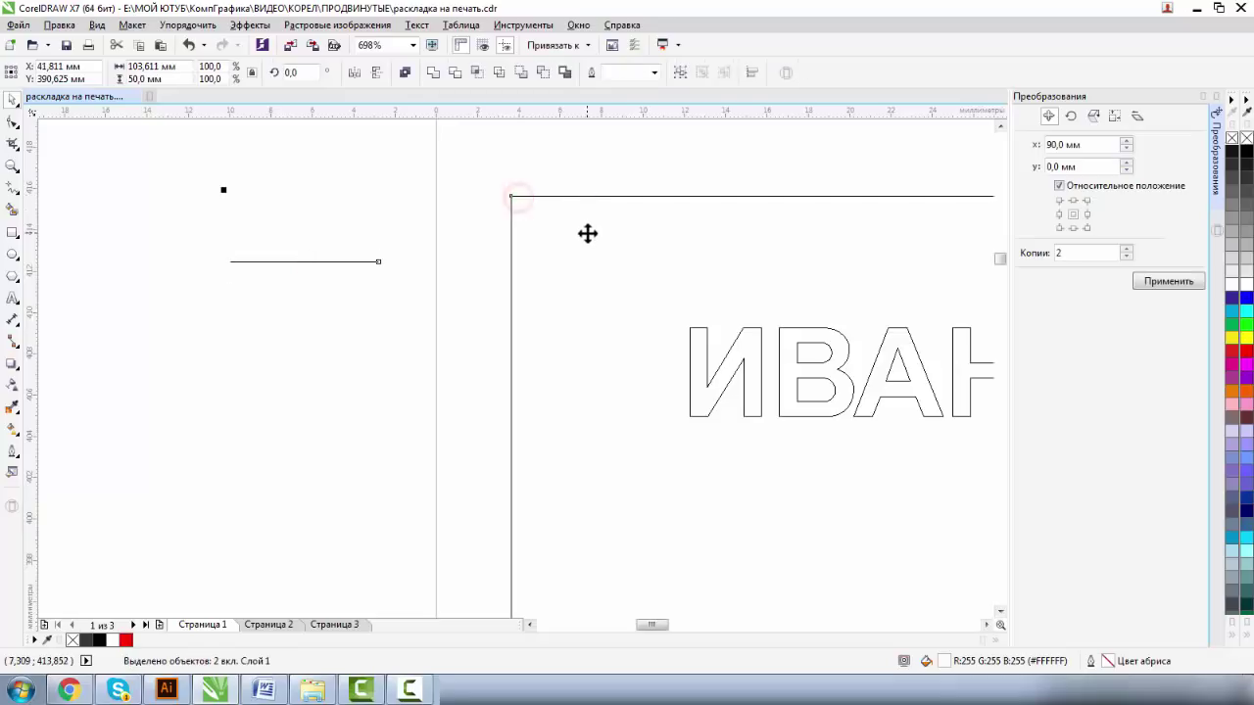
{"action": "left_click", "coordinate": [752, 72]}
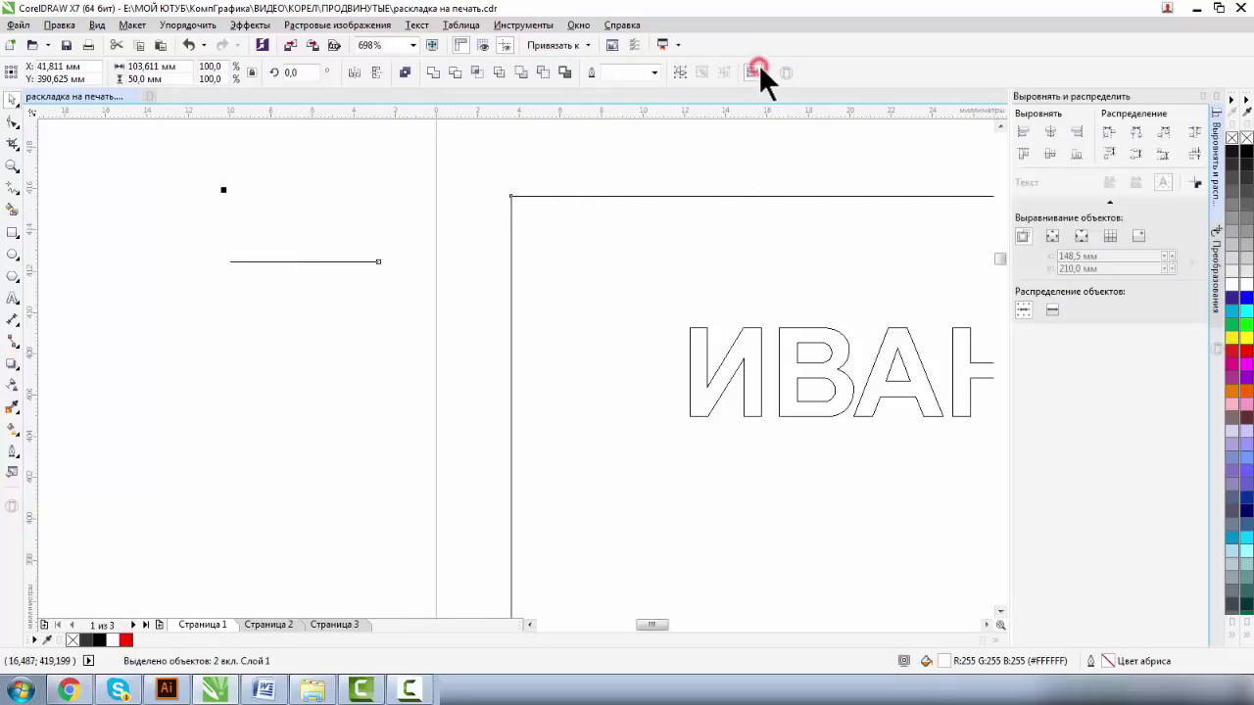
{"action": "left_click", "coordinate": [1023, 153]}
Step: Create one copy of the horizontal mark offset 0 mm in X and -50 mm in Y, level with the card's bottom edge
{"action": "key", "text": "z"}
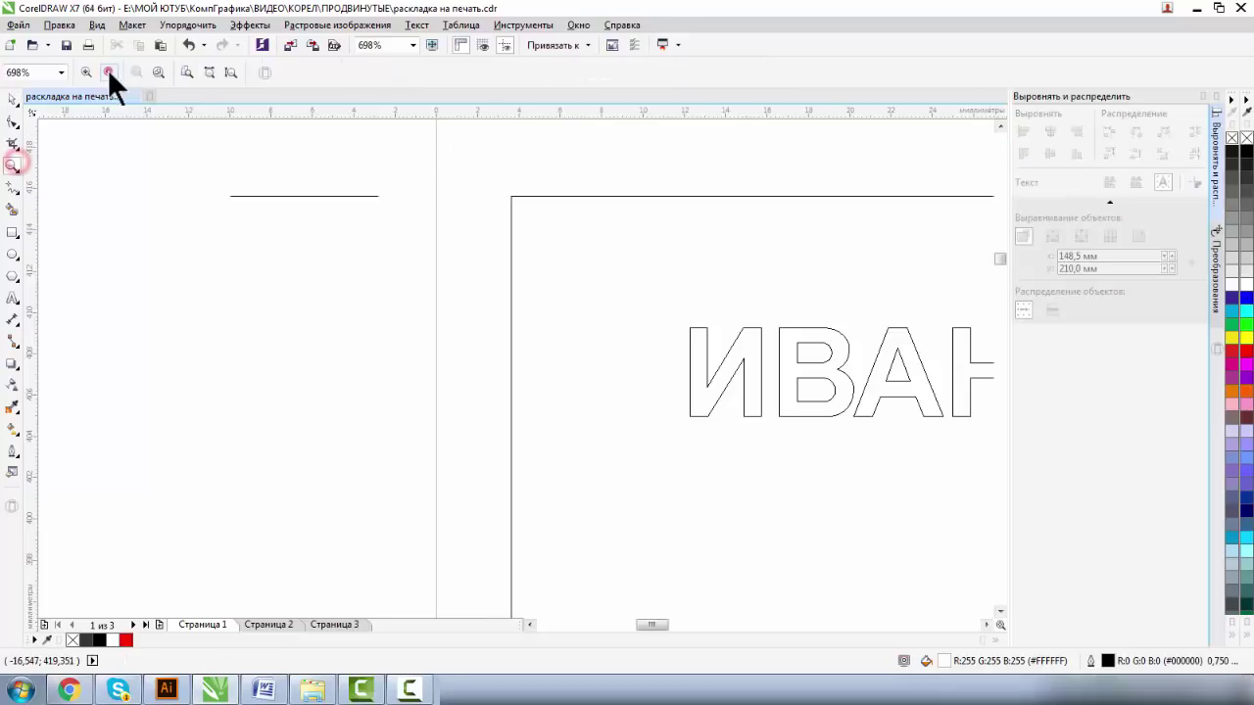
{"action": "left_click", "coordinate": [107, 70]}
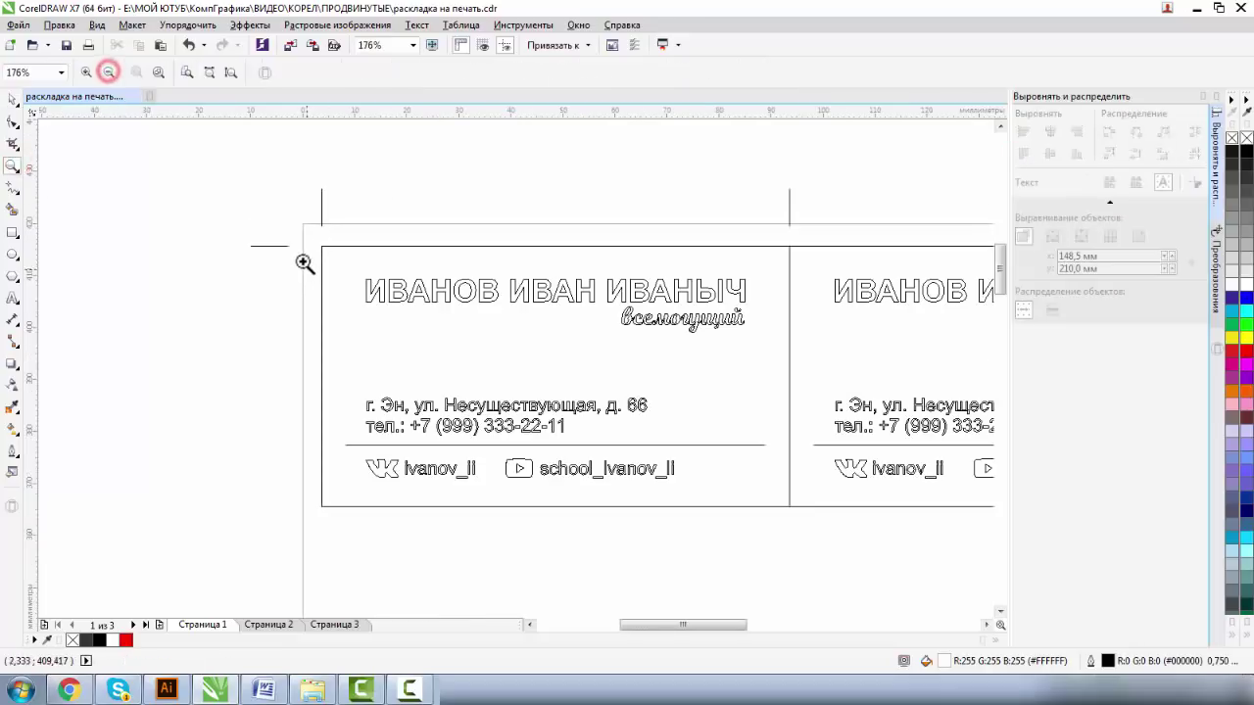
{"action": "left_click", "coordinate": [13, 99]}
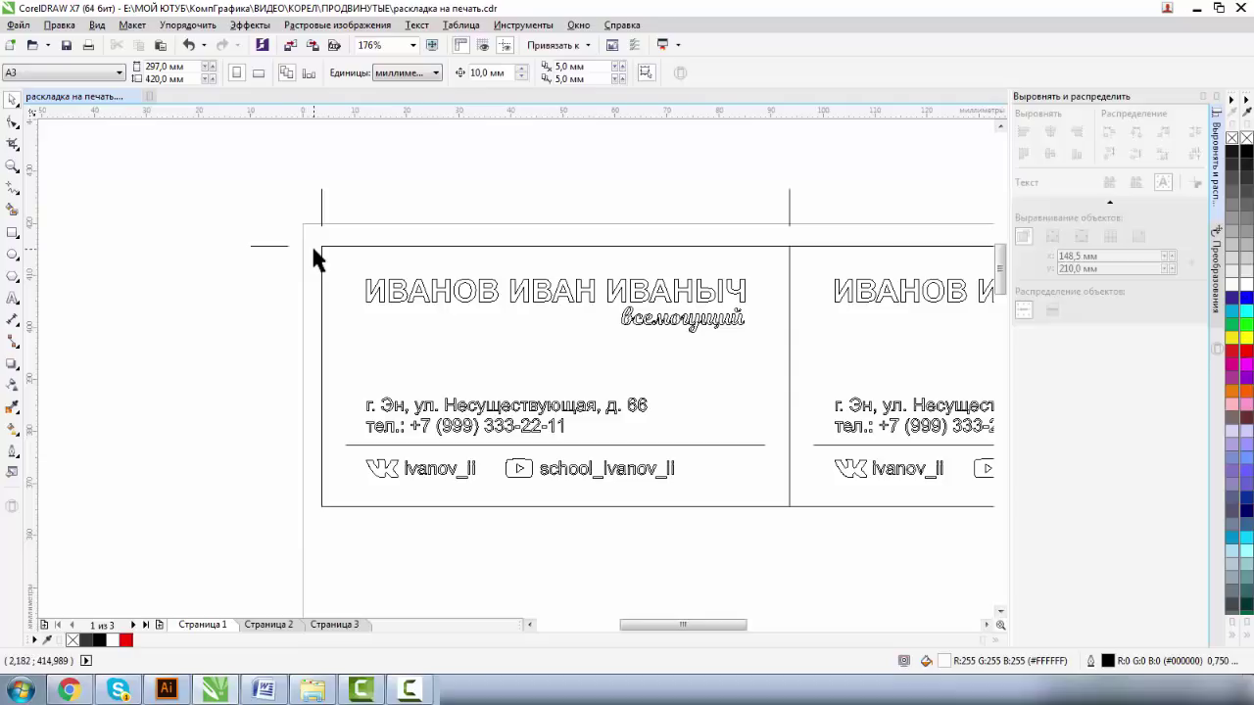
{"action": "left_click", "coordinate": [275, 245]}
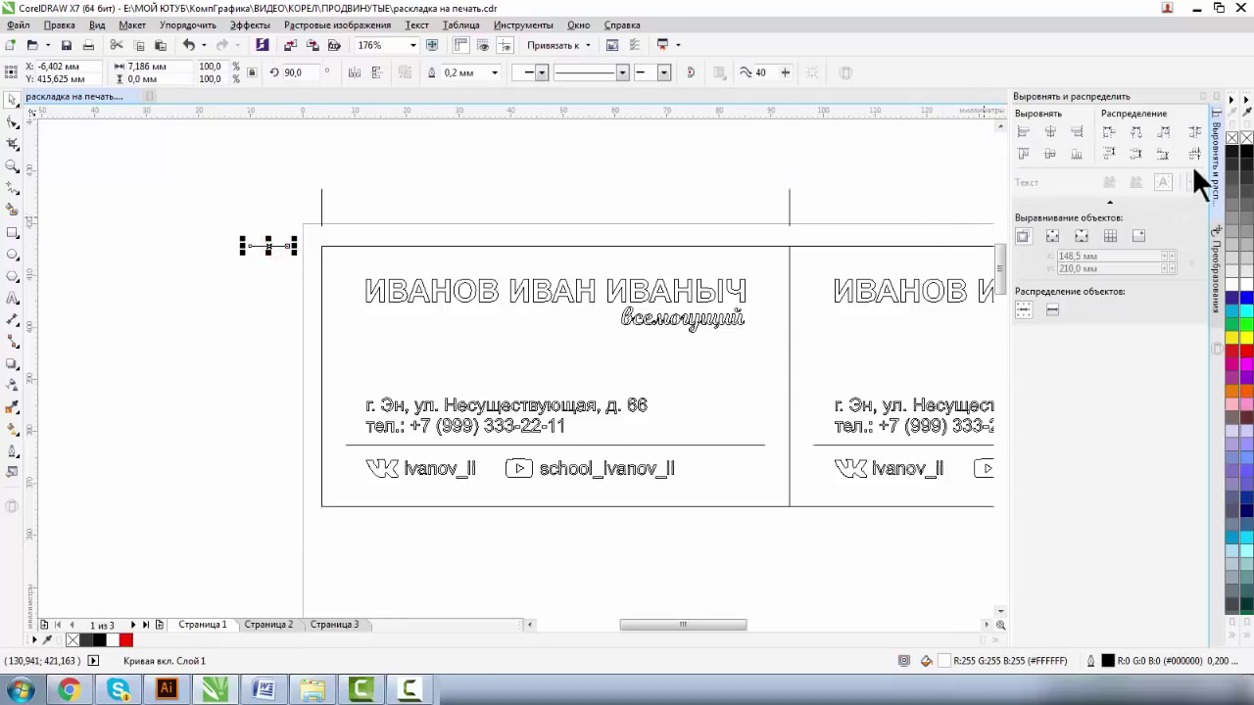
{"action": "left_click", "coordinate": [1222, 264]}
{"action": "double_click", "coordinate": [1058, 144]}
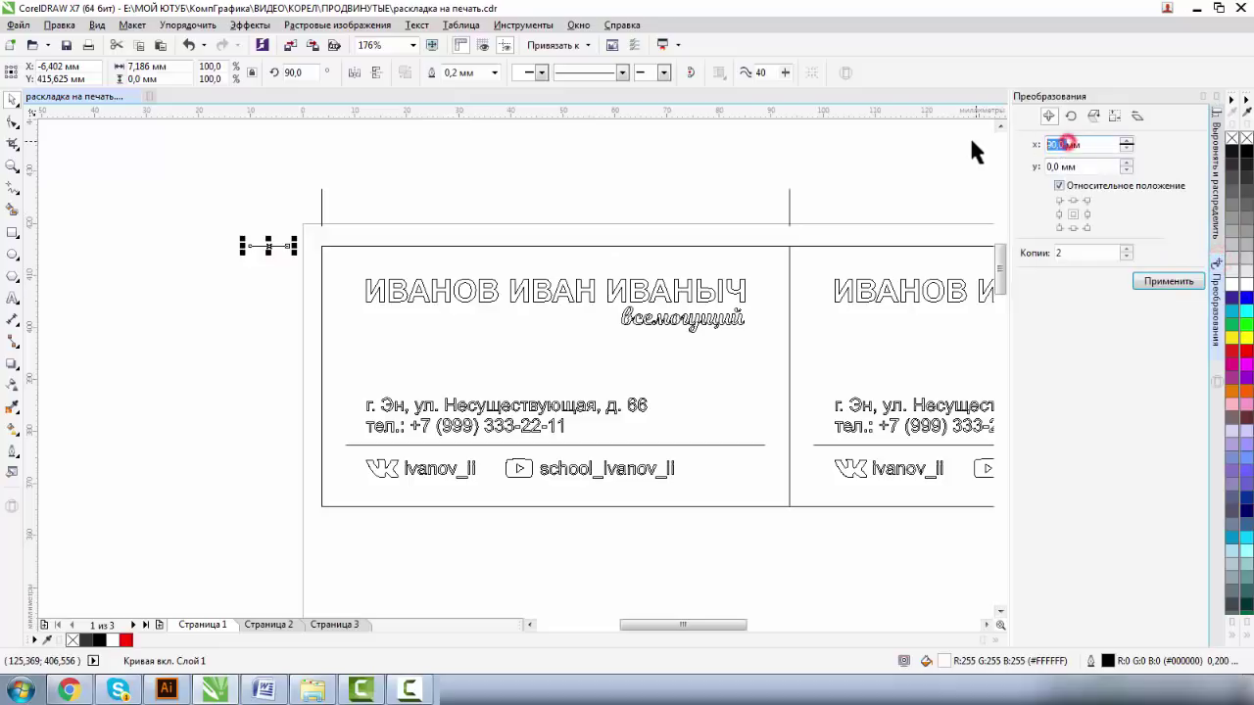
{"action": "type", "text": "0"}
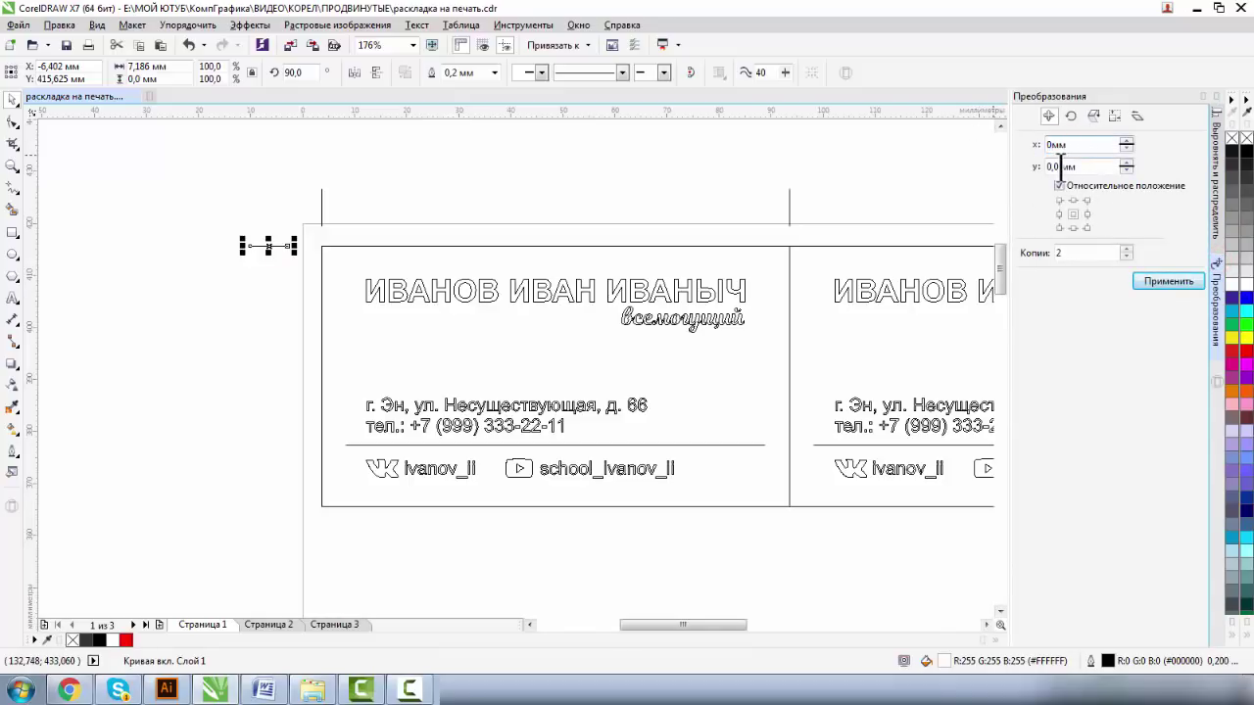
{"action": "double_click", "coordinate": [1057, 166]}
{"action": "type", "text": "-5"}
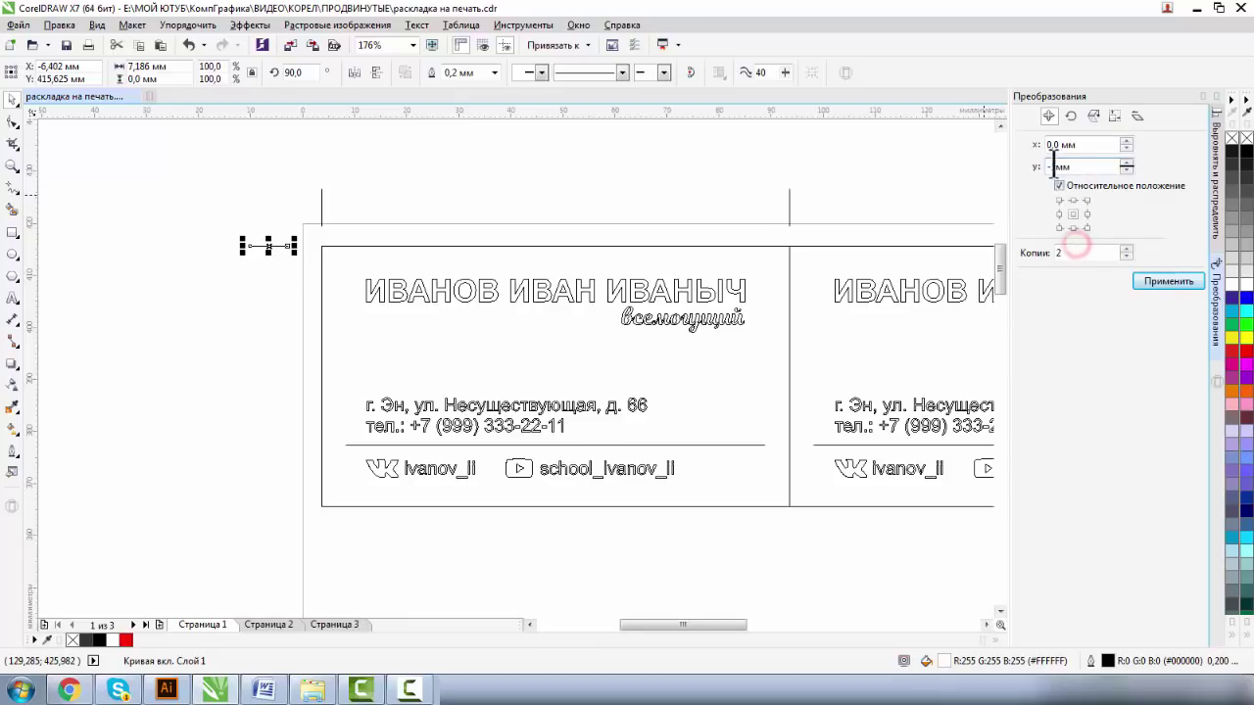
{"action": "left_click_drag", "start_coordinate": [1054, 163], "coordinate": [1090, 168]}
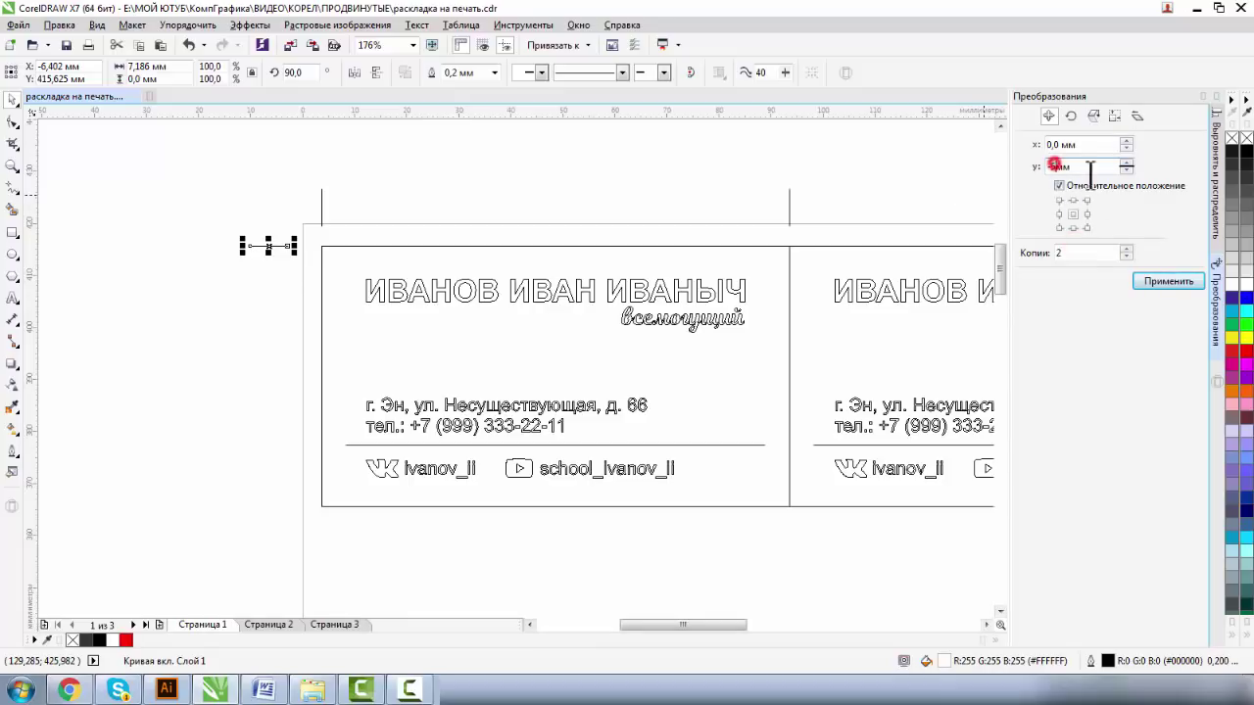
{"action": "double_click", "coordinate": [1073, 253]}
{"action": "type", "text": "1"}
{"action": "left_click", "coordinate": [1155, 281]}
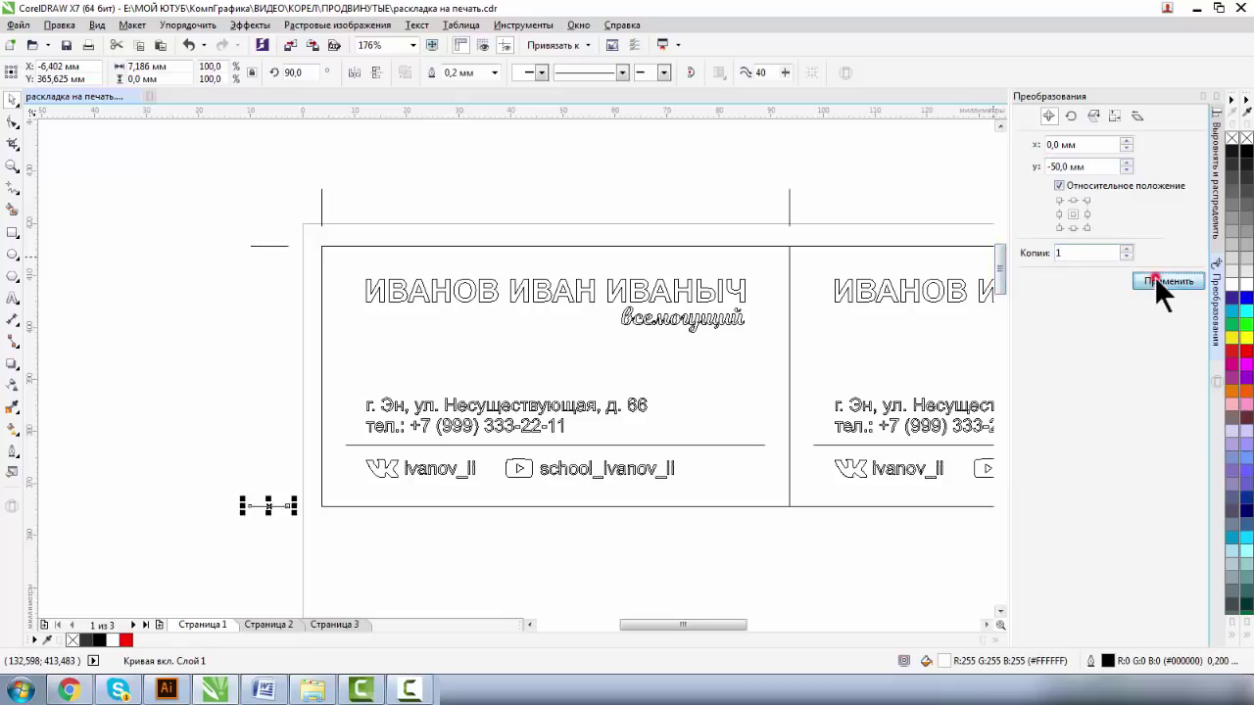
Step: Copy the two horizontal marks beside the first card to the outer side of the third card at the same height
{"action": "left_click", "coordinate": [13, 166]}
{"action": "left_click", "coordinate": [106, 72]}
{"action": "left_click", "coordinate": [12, 98]}
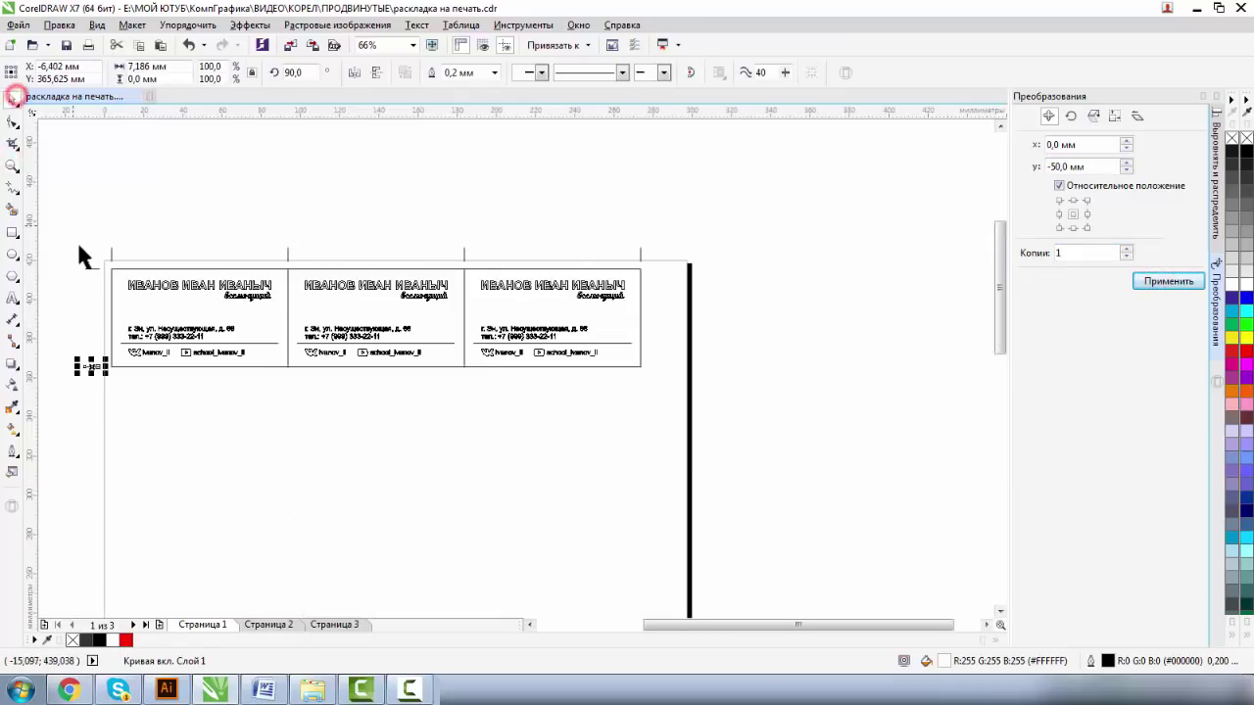
{"action": "left_click_drag", "start_coordinate": [74, 252], "coordinate": [102, 379]}
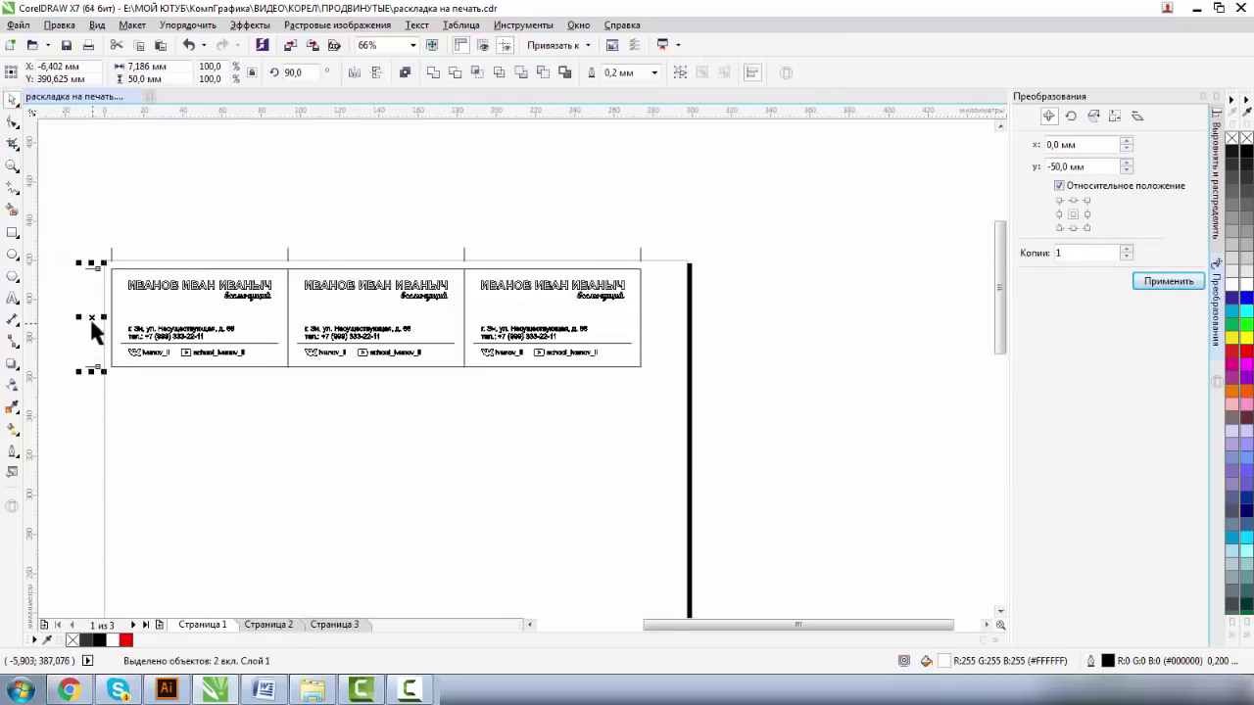
{"action": "left_click_drag", "start_coordinate": [91, 318], "coordinate": [656, 309]}
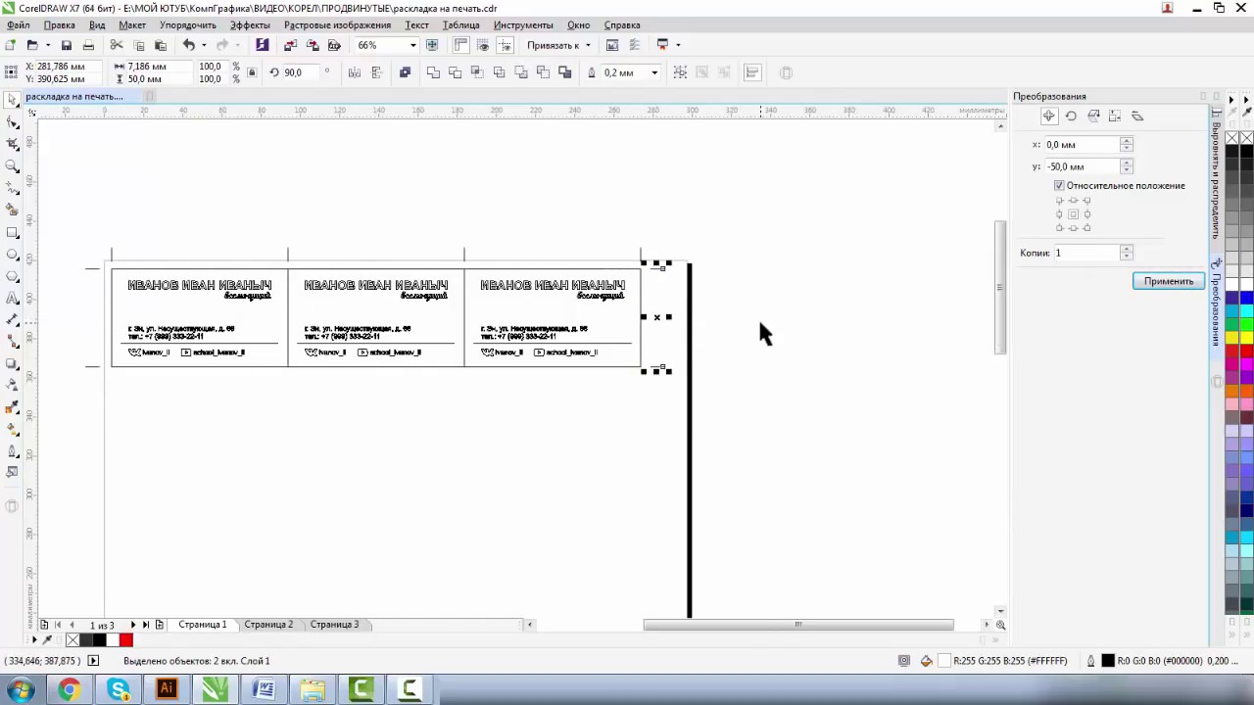
{"action": "left_click", "coordinate": [757, 317]}
Step: Select the row of three cards with its horizontal side marks and create two further rows, each offset -50 mm in Y
{"action": "left_click", "coordinate": [10, 165]}
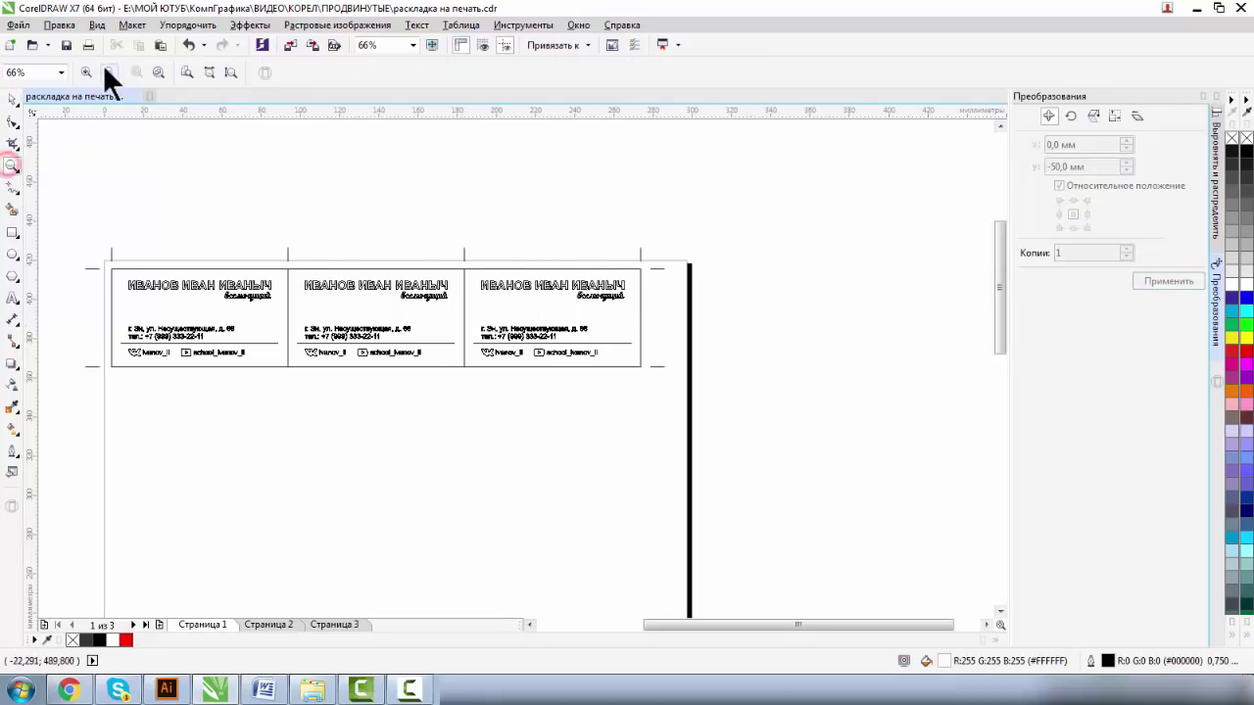
{"action": "left_click", "coordinate": [109, 73]}
{"action": "left_click_drag", "start_coordinate": [308, 193], "coordinate": [662, 397]}
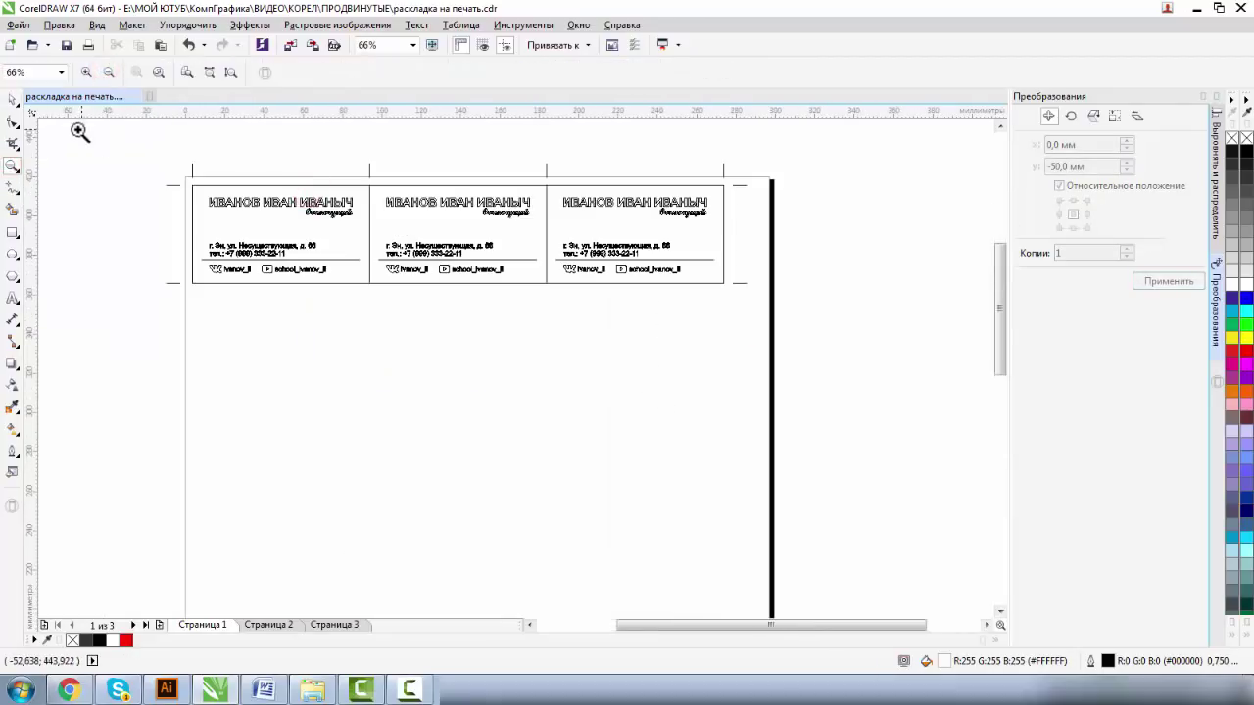
{"action": "left_click", "coordinate": [12, 99]}
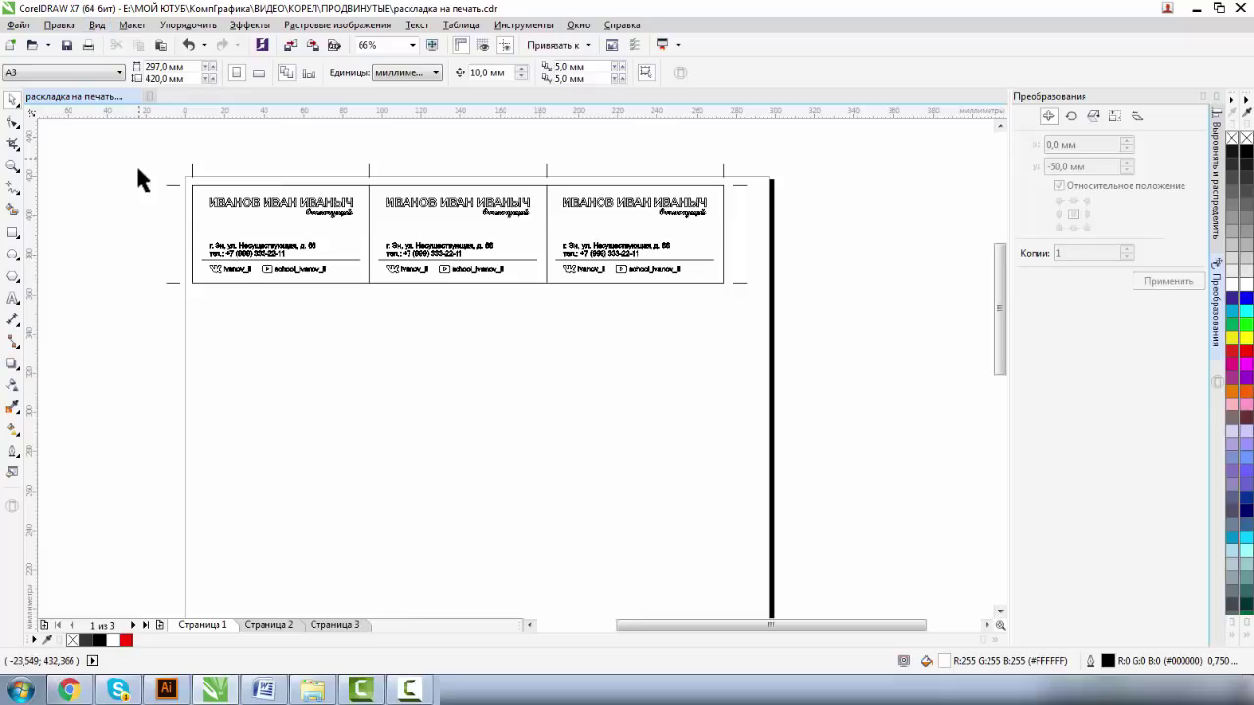
{"action": "left_click_drag", "start_coordinate": [154, 179], "coordinate": [854, 341]}
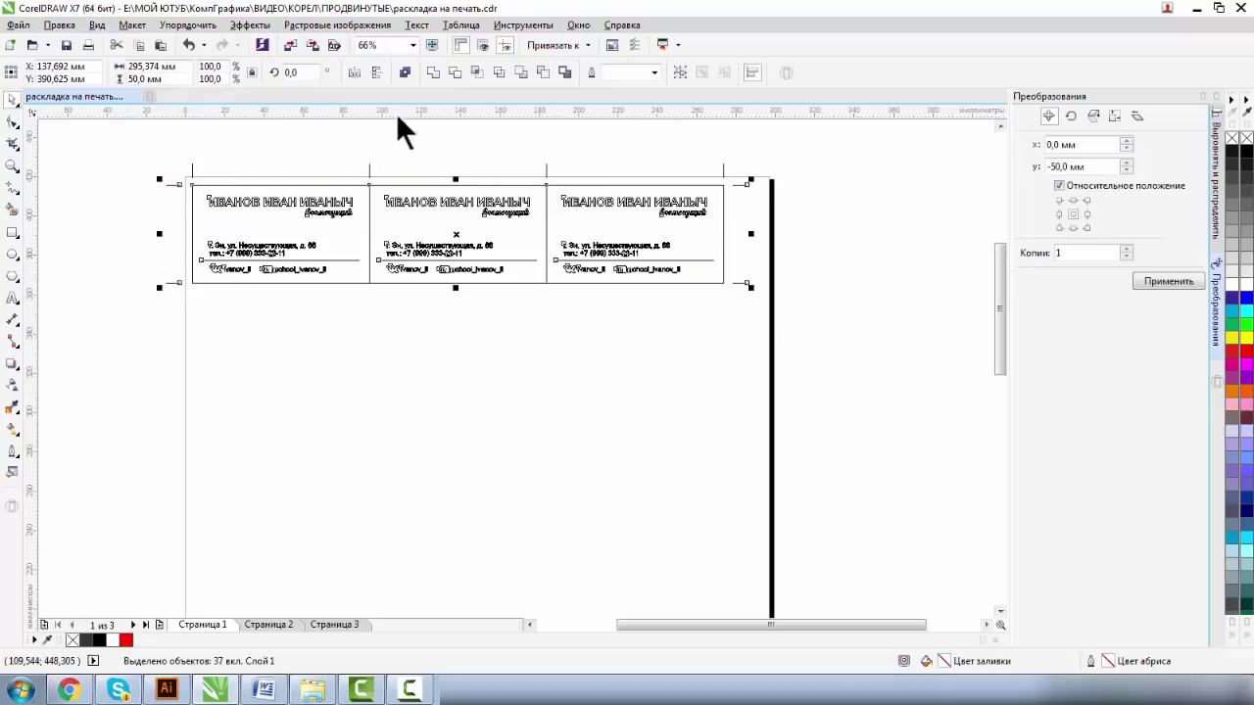
{"action": "left_click", "coordinate": [1142, 278]}
{"action": "left_click", "coordinate": [1143, 278]}
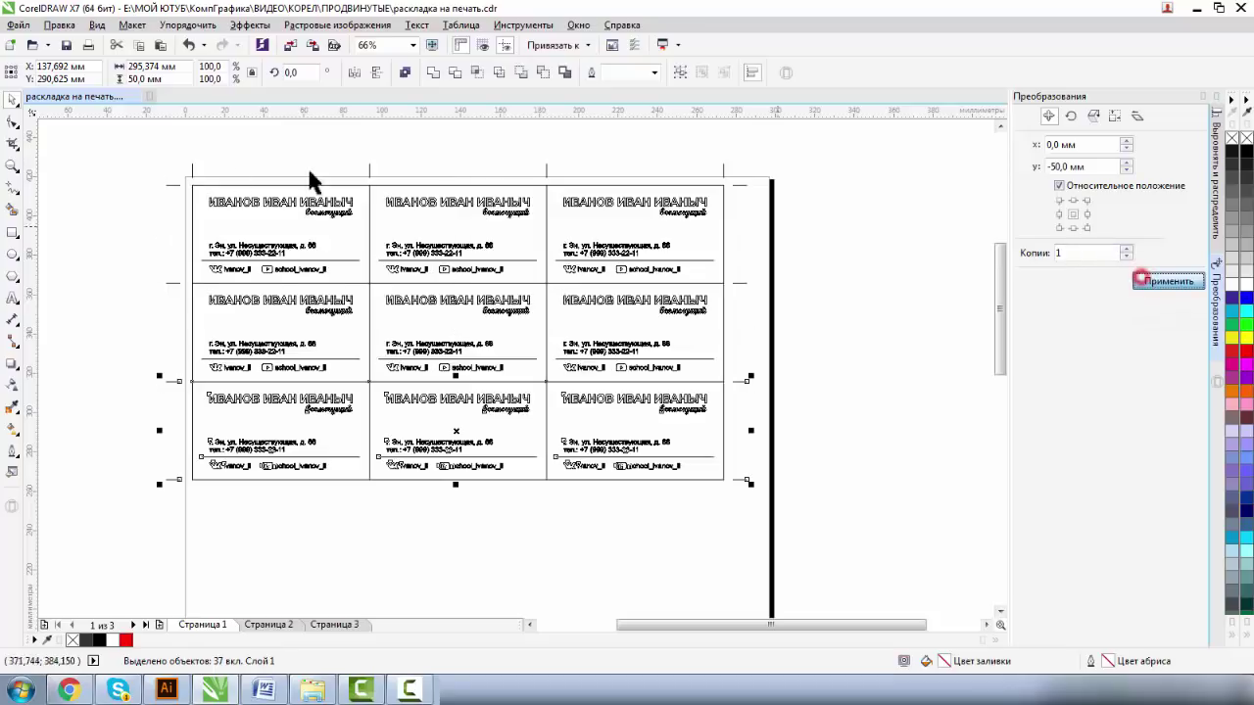
Step: Add five more copies of the card row at -50 mm in Y to fill the sheet with eight rows
{"action": "left_click", "coordinate": [12, 169]}
{"action": "left_click", "coordinate": [107, 71]}
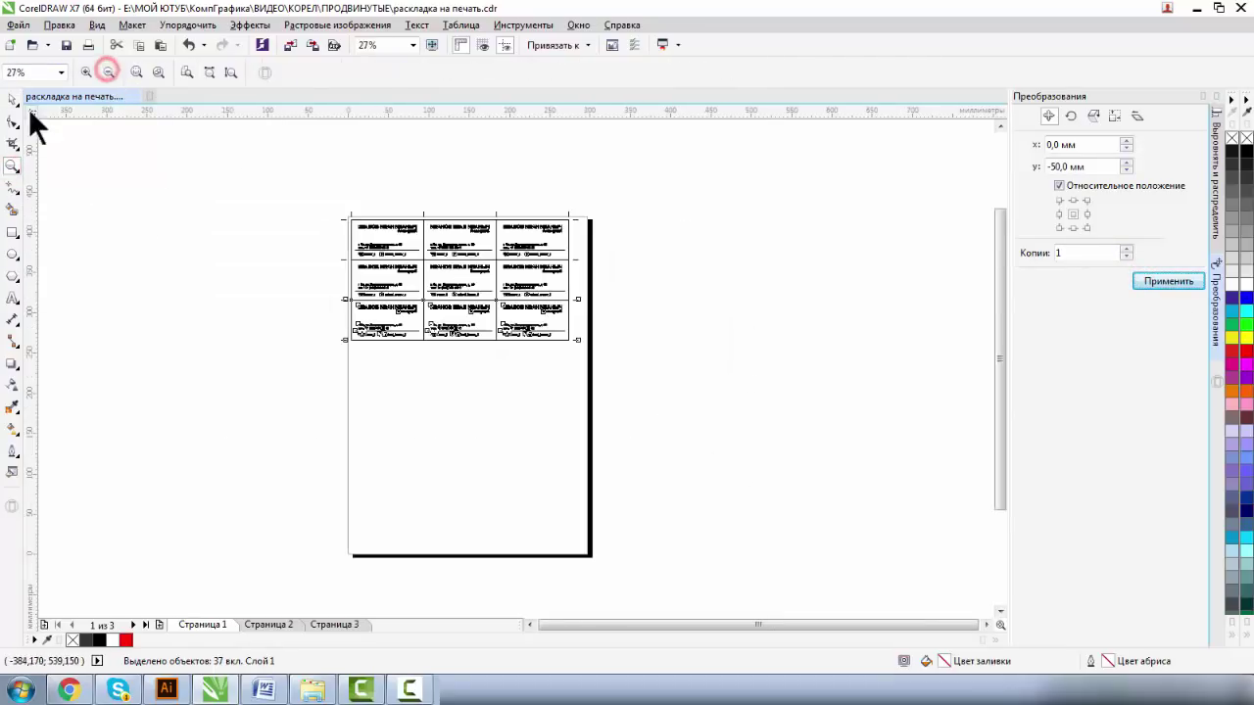
{"action": "left_click", "coordinate": [13, 100]}
{"action": "left_click", "coordinate": [1160, 280]}
{"action": "left_click", "coordinate": [1159, 280]}
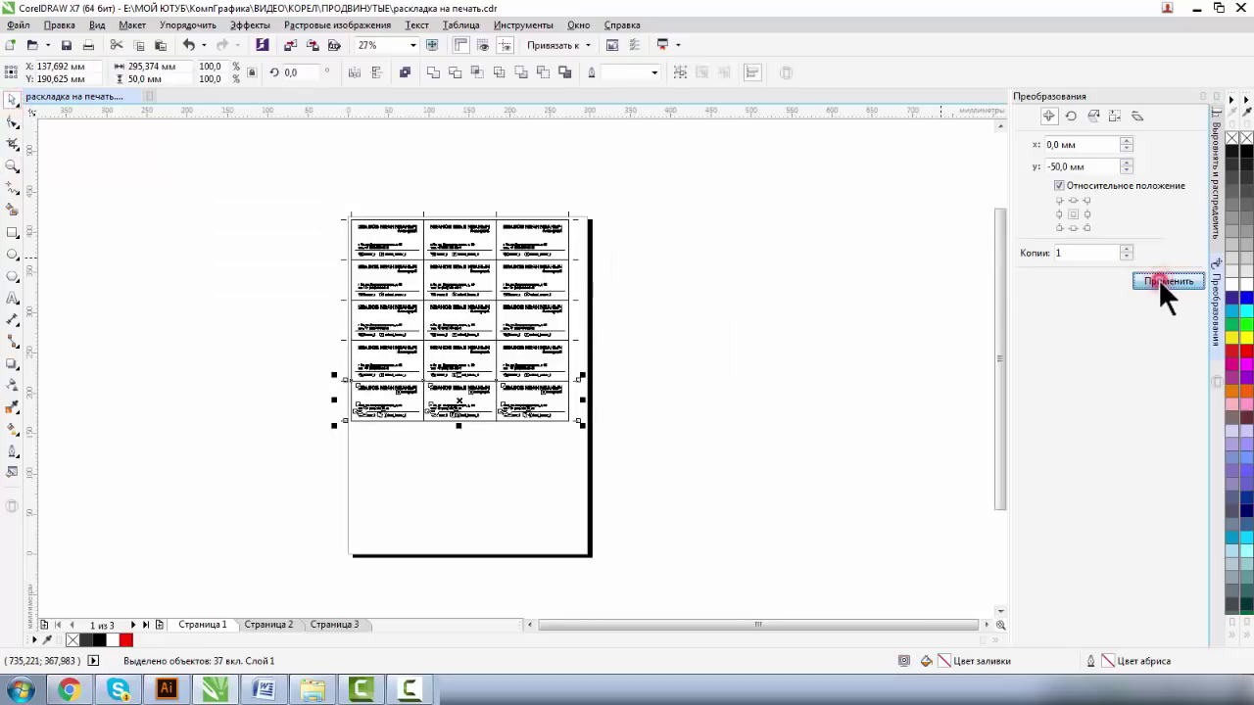
{"action": "left_click", "coordinate": [1160, 280]}
{"action": "left_click", "coordinate": [1157, 279]}
{"action": "left_click", "coordinate": [1157, 279]}
{"action": "left_click", "coordinate": [874, 355]}
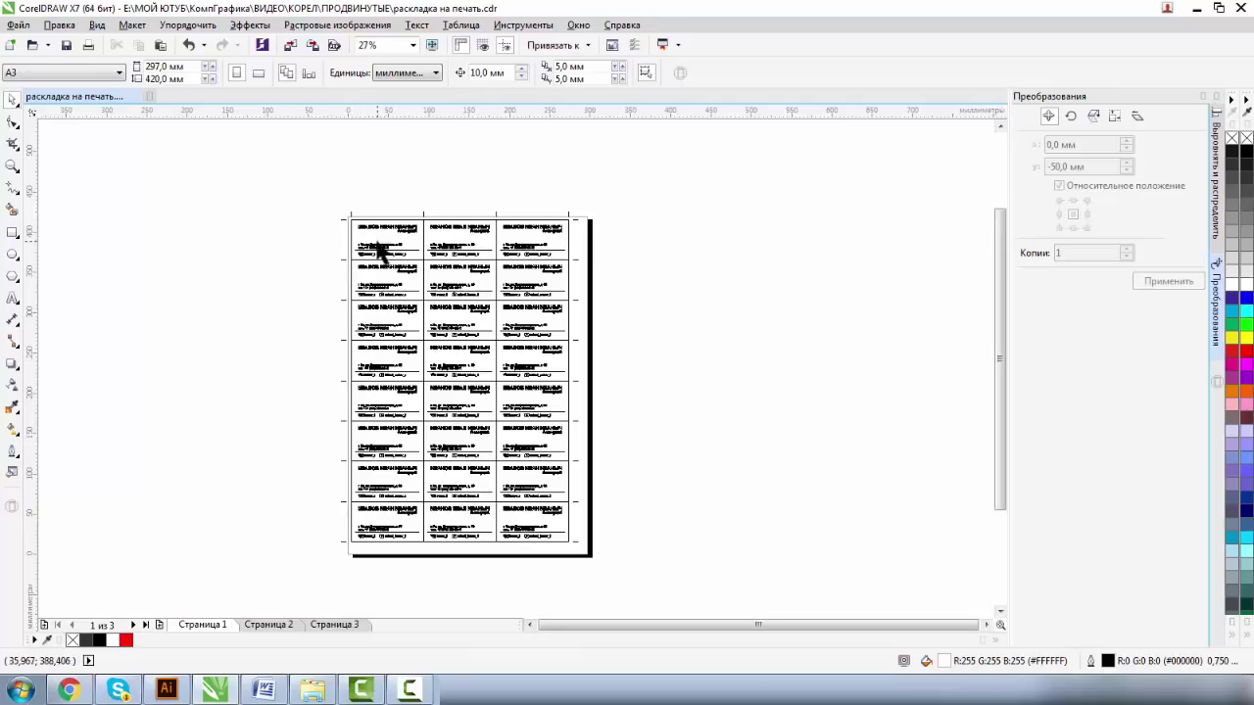
Step: Group the vertical marks above the cards and place a copy of the group beneath the last card row
{"action": "left_click_drag", "start_coordinate": [345, 199], "coordinate": [576, 225]}
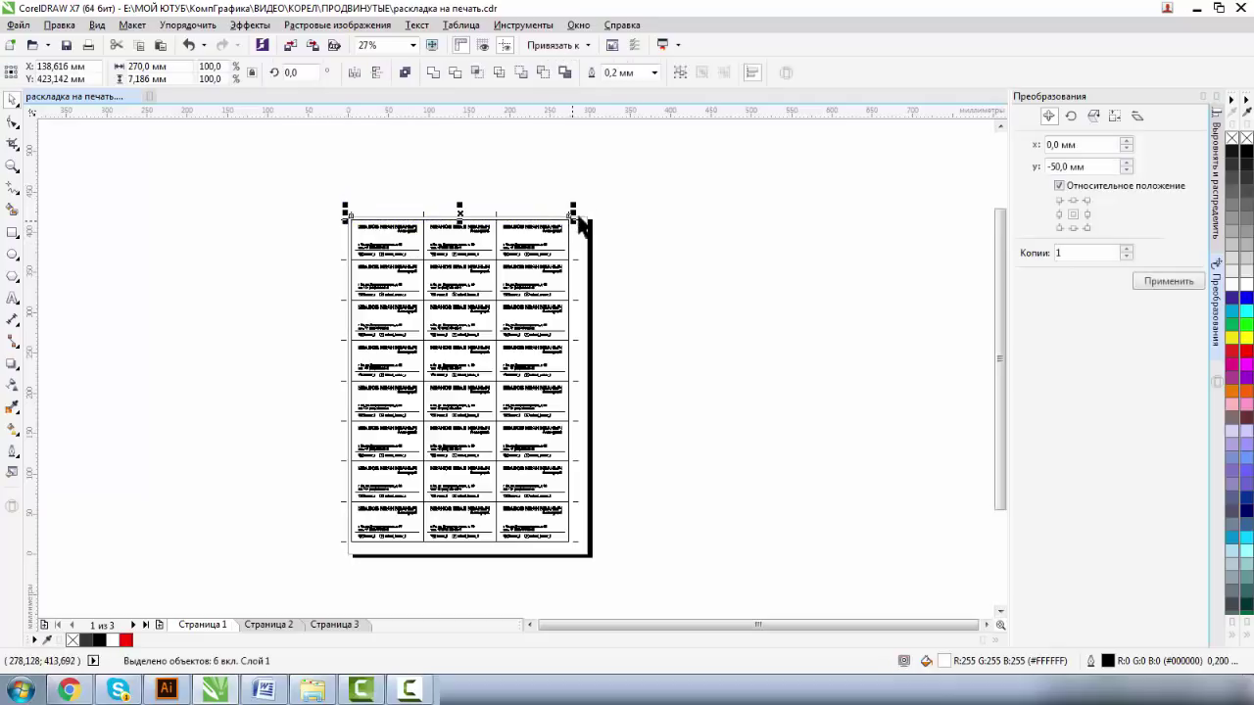
{"action": "left_click", "coordinate": [679, 69]}
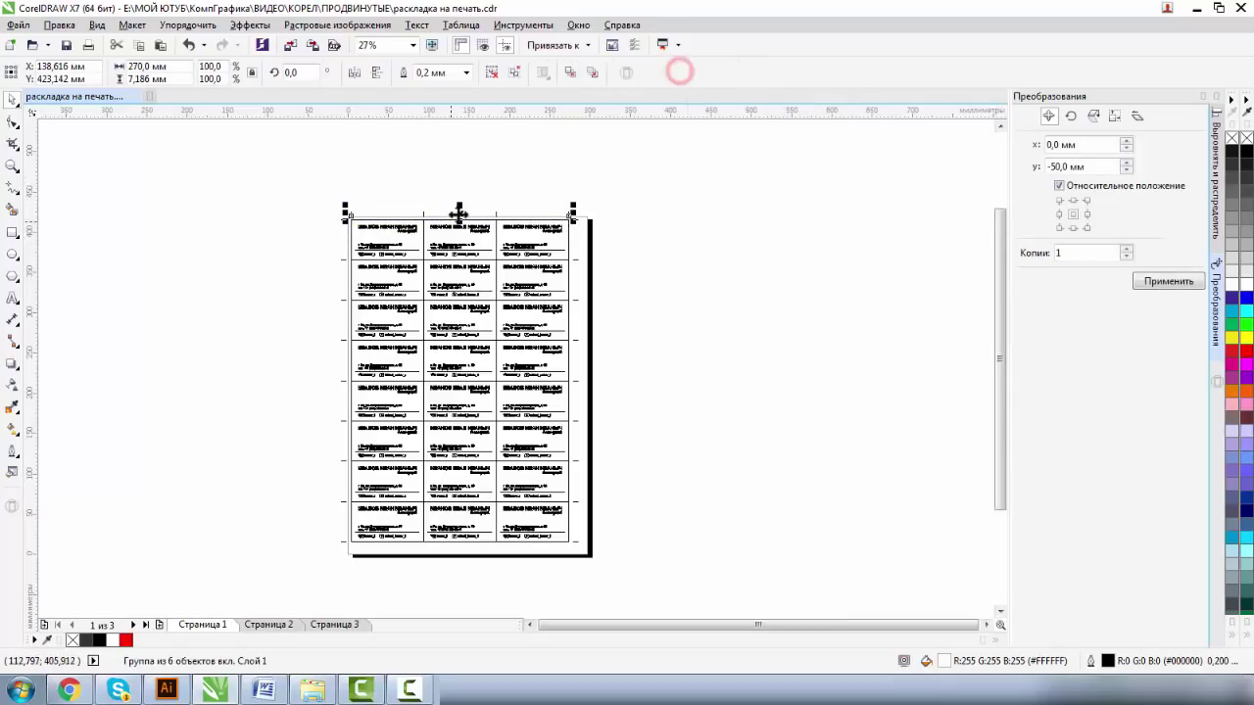
{"action": "left_click_drag", "start_coordinate": [460, 210], "coordinate": [444, 548]}
{"action": "left_click", "coordinate": [475, 589]}
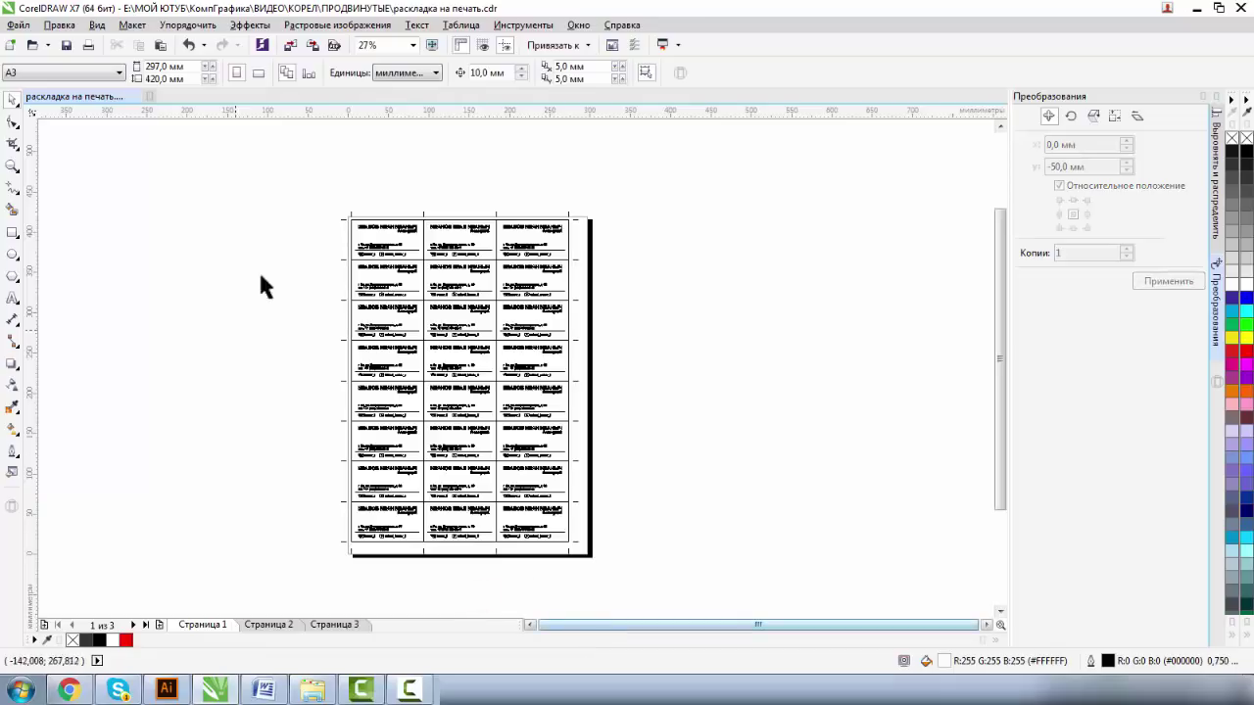
Step: Group all the cards and cutting marks and centre the group on the page
{"action": "left_click_drag", "start_coordinate": [311, 190], "coordinate": [719, 594]}
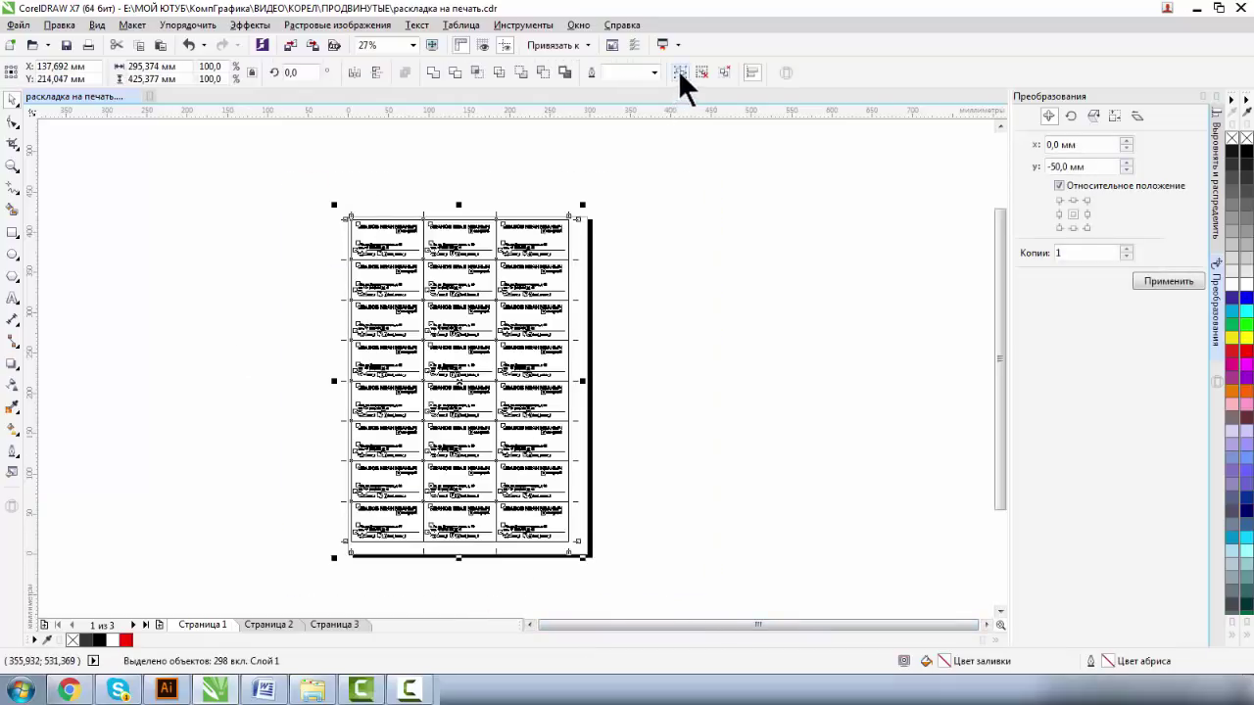
{"action": "left_click", "coordinate": [678, 72]}
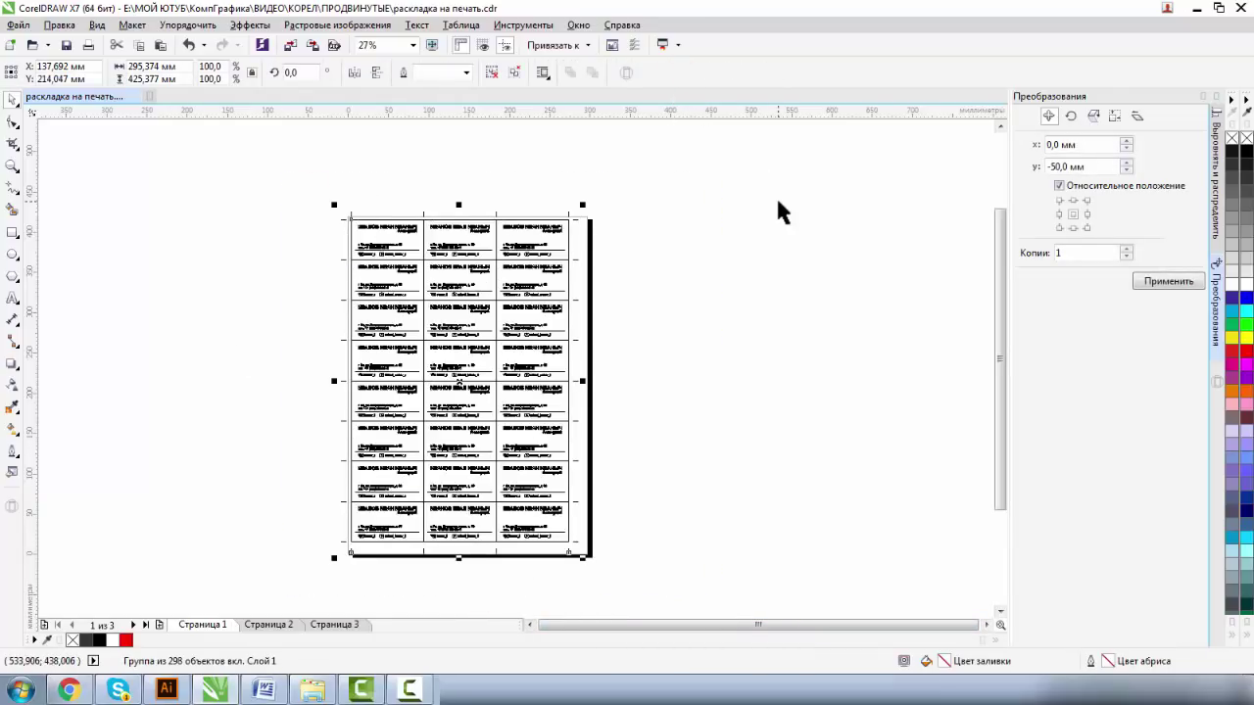
{"action": "key", "text": "p"}
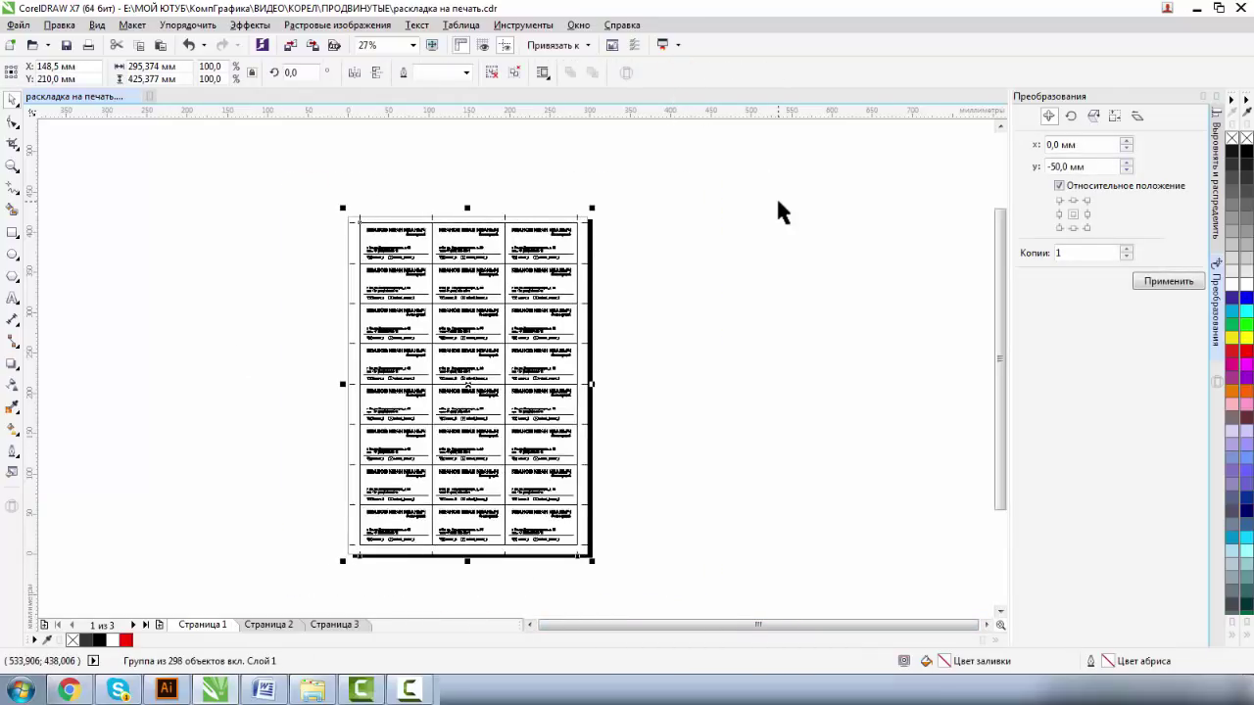
Step: Switch the display from wireframe to a view with fills and inspect the finished first sheet up close
{"action": "left_click", "coordinate": [97, 25]}
{"action": "left_click", "coordinate": [116, 110]}
{"action": "left_click", "coordinate": [686, 313]}
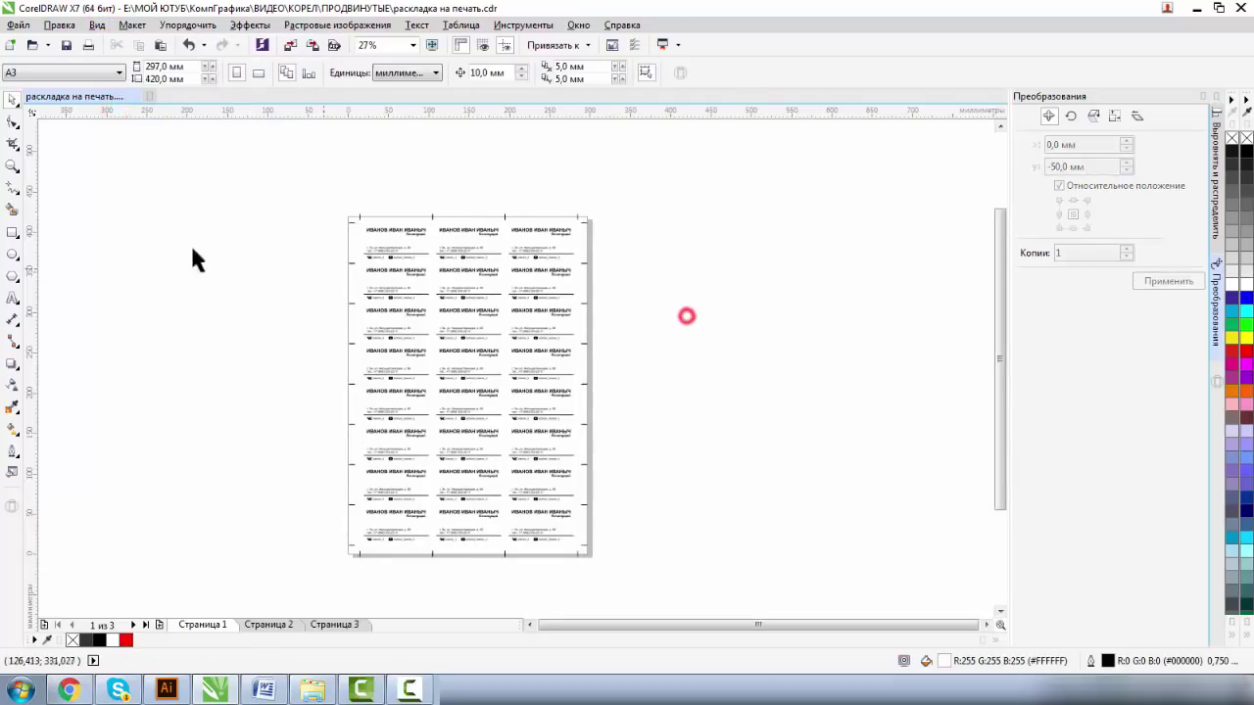
{"action": "left_click", "coordinate": [12, 162]}
{"action": "left_click_drag", "start_coordinate": [335, 206], "coordinate": [731, 473]}
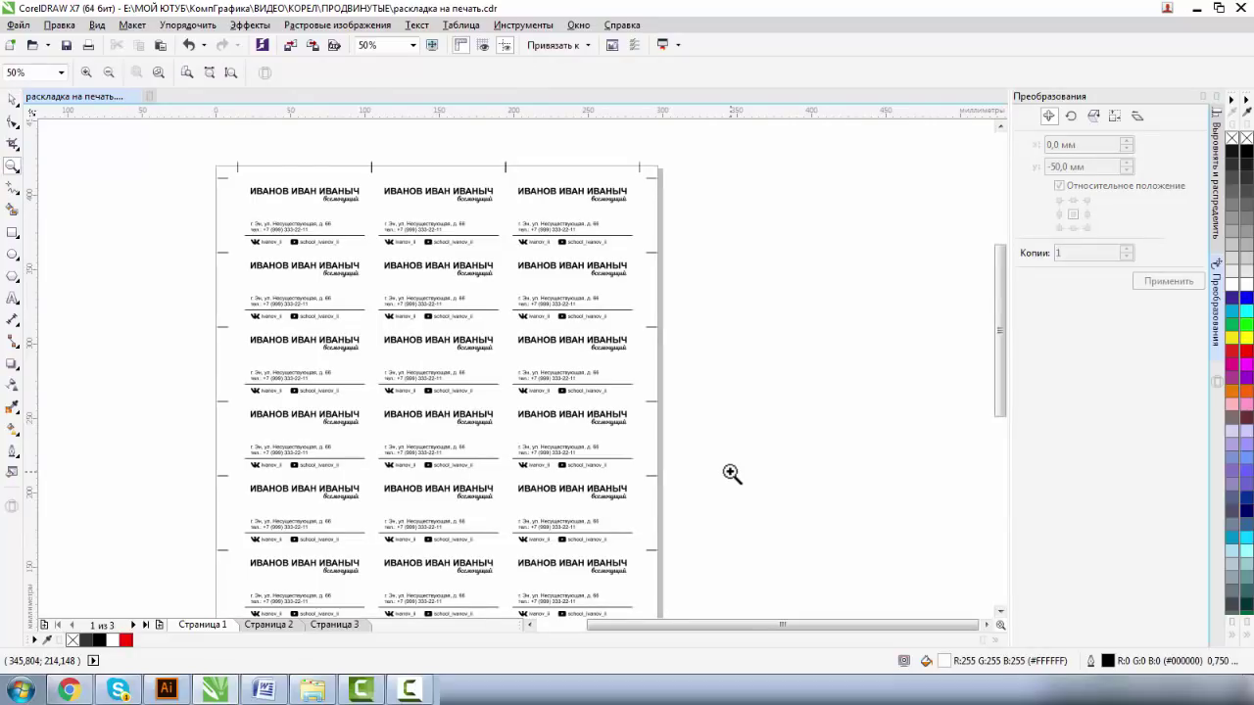
{"action": "left_click", "coordinate": [109, 73]}
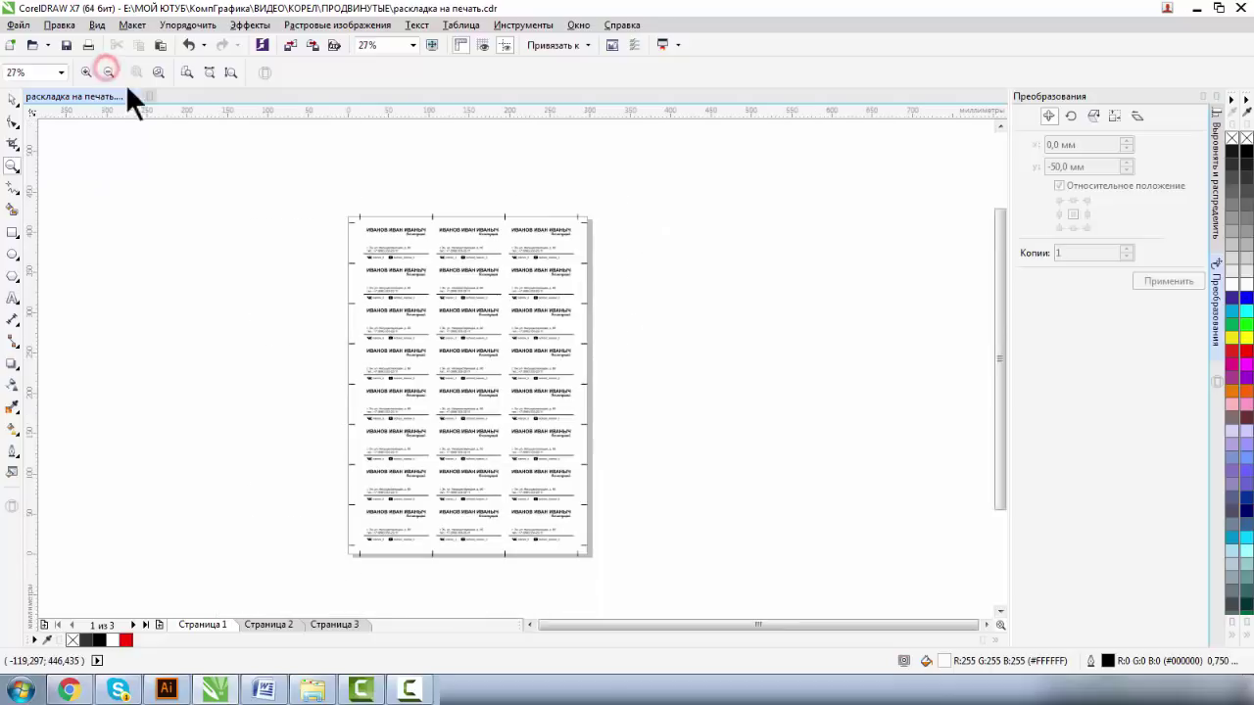
Step: Go to page 2 and move the card near the sheet's upper-left corner, centred at about X 50 mm, Y 390 mm
{"action": "left_click", "coordinate": [254, 626]}
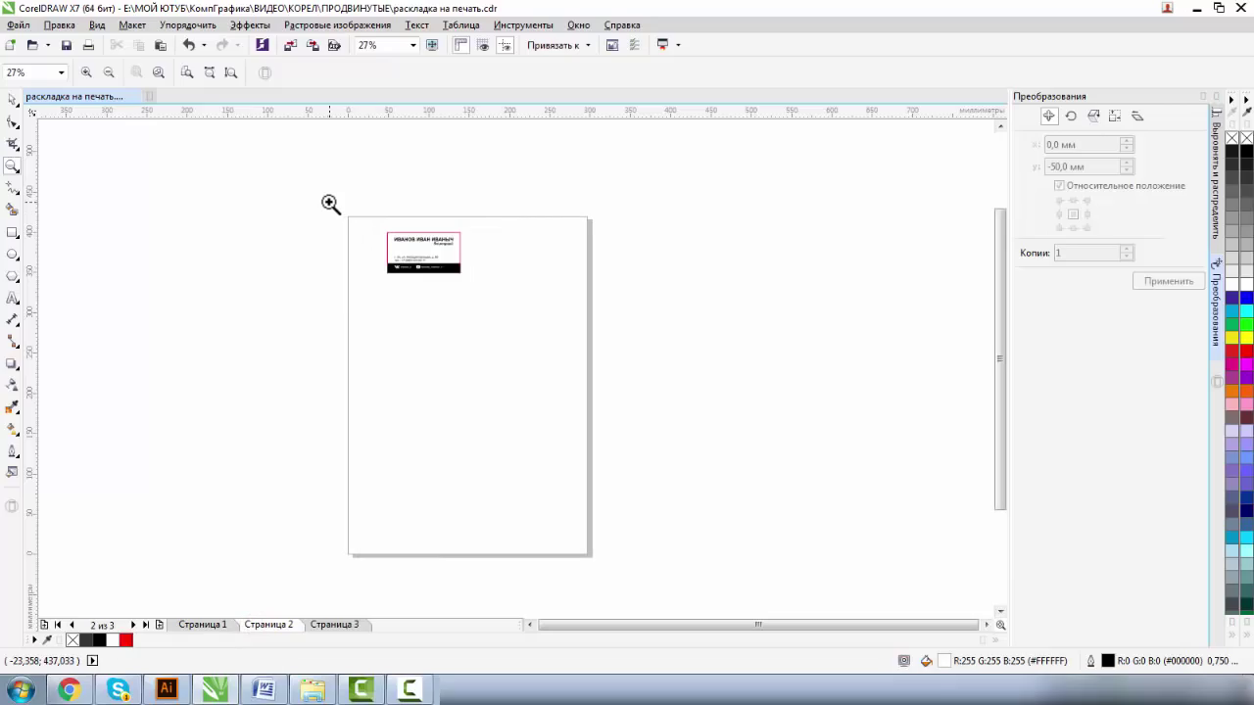
{"action": "left_click_drag", "start_coordinate": [307, 187], "coordinate": [518, 316]}
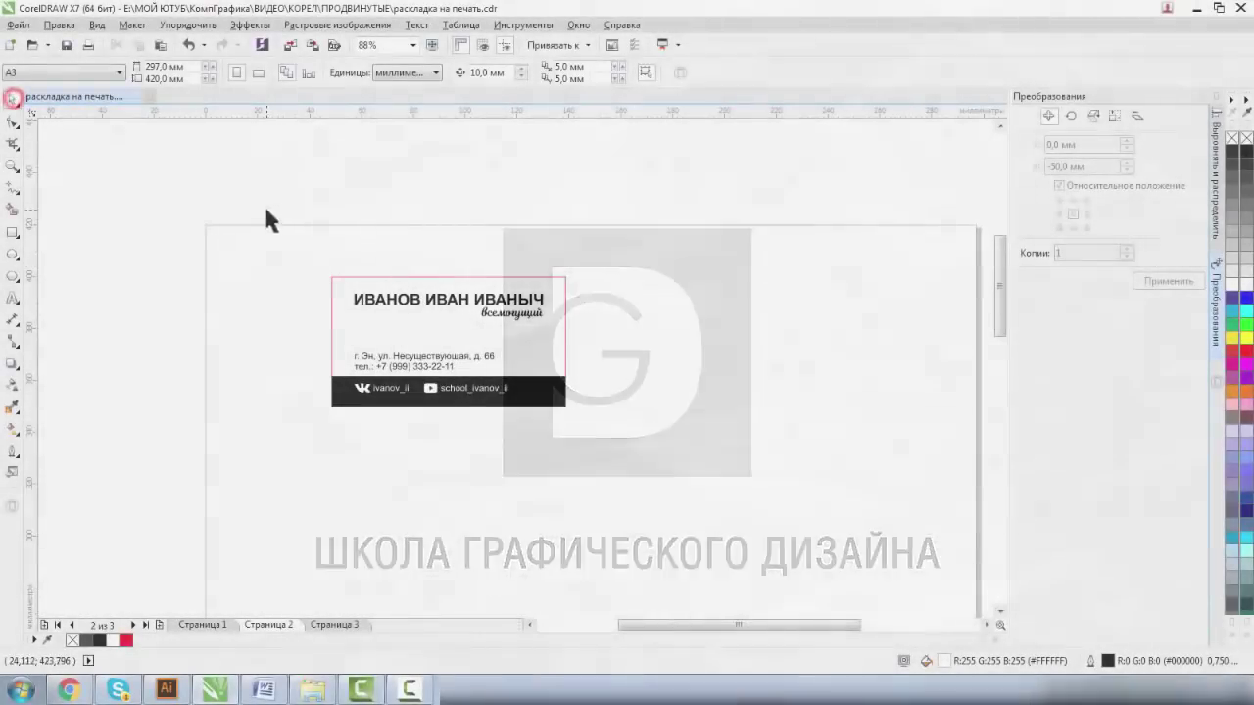
{"action": "left_click_drag", "start_coordinate": [303, 254], "coordinate": [655, 454]}
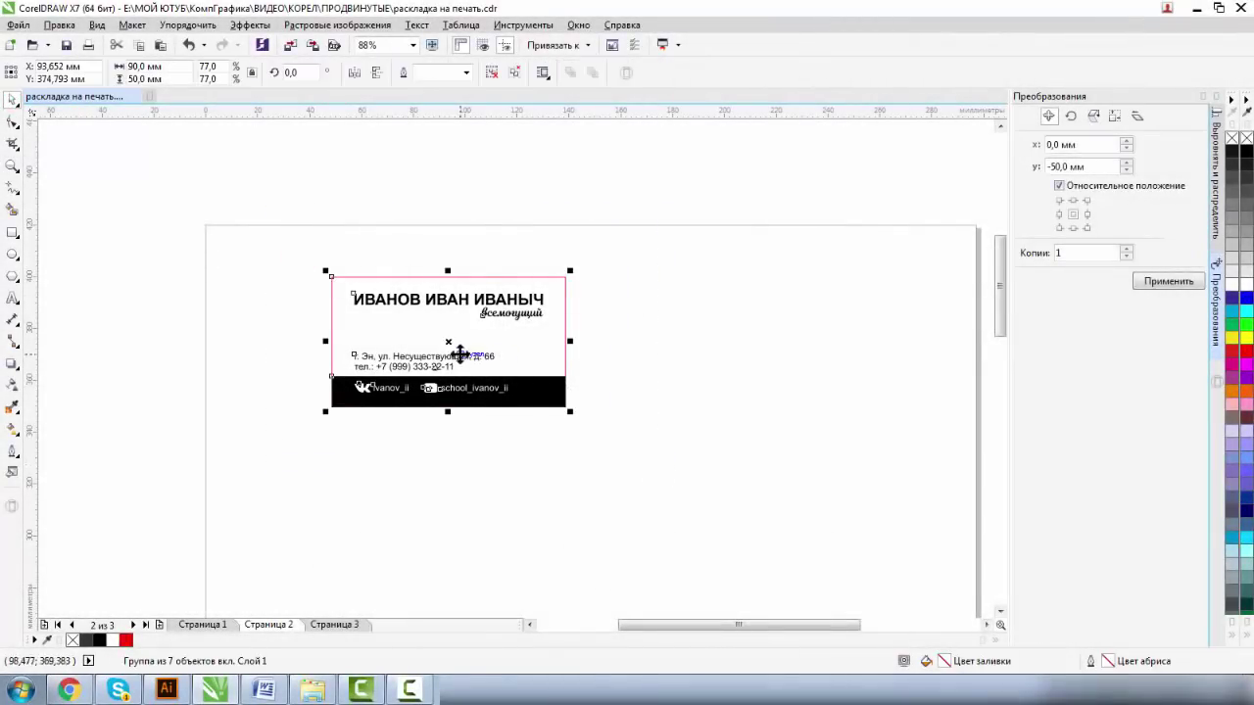
{"action": "mouse_move", "coordinate": [460, 355]}
{"action": "left_mouse_down"}
{"action": "mouse_move", "coordinate": [353, 315]}
{"action": "mouse_move", "coordinate": [461, 355]}
{"action": "left_mouse_up"}
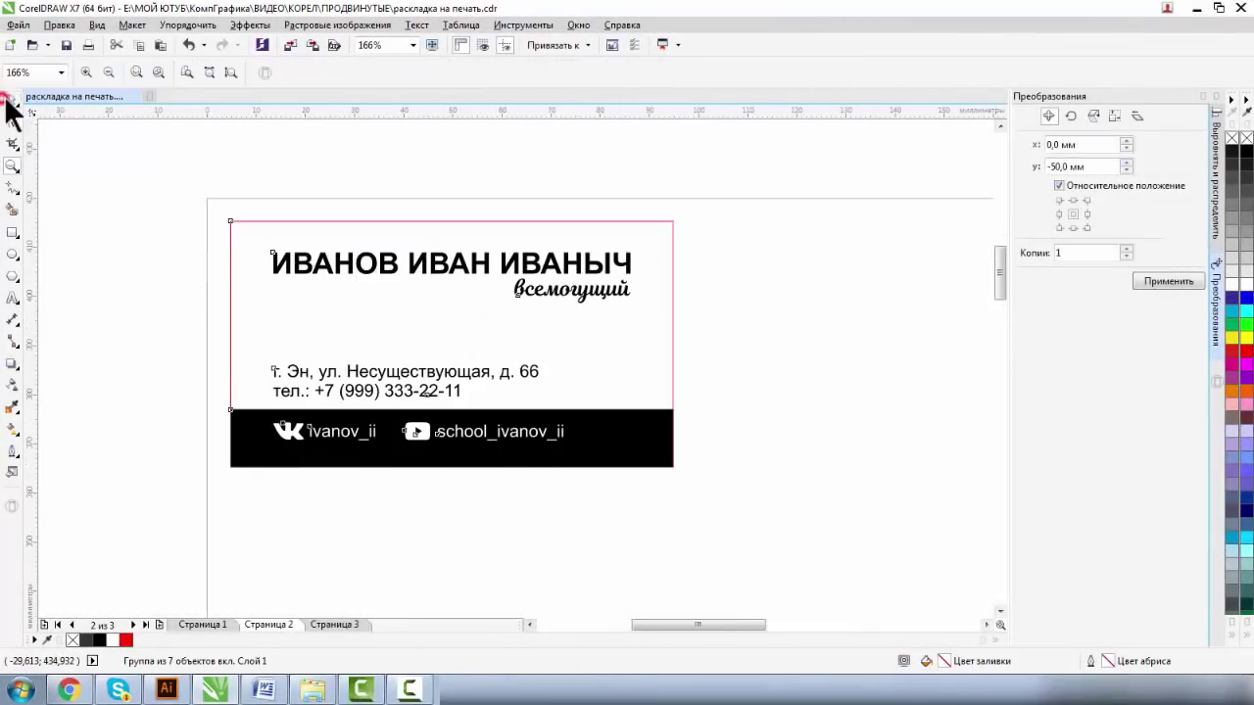
{"action": "left_click", "coordinate": [7, 99]}
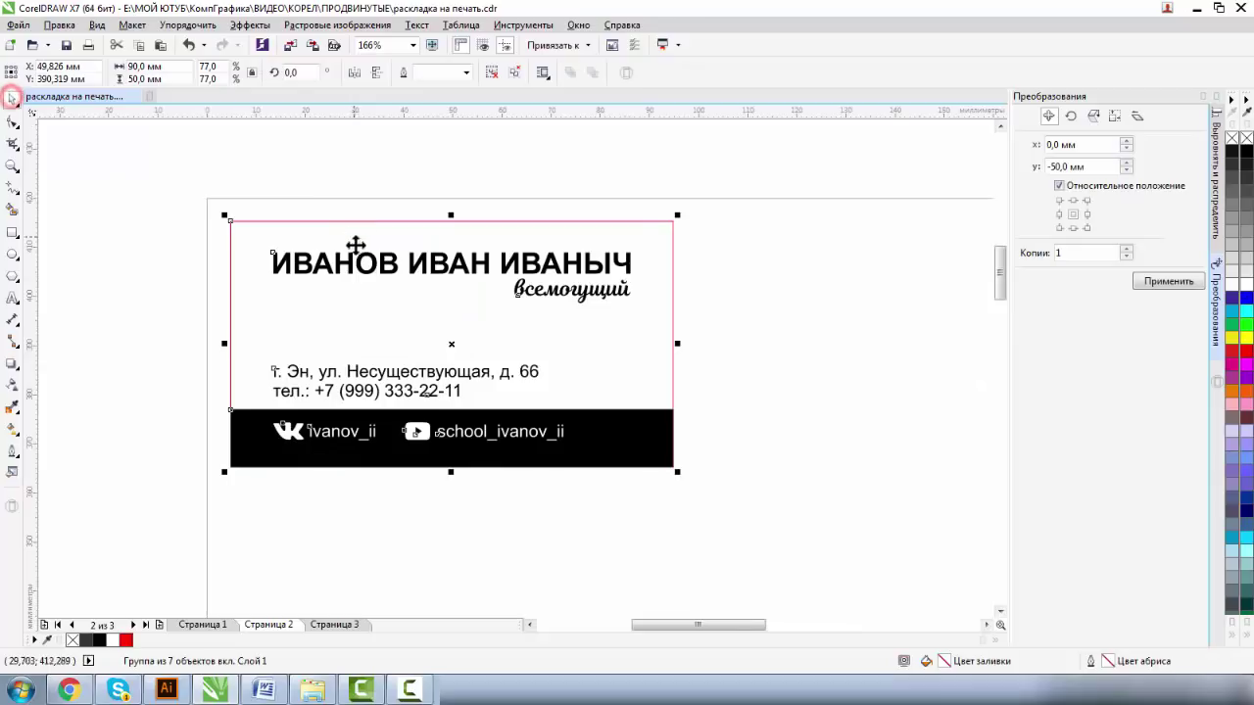
Step: Ungroup all objects of the card and check whether the black bar can still be converted to a curve
{"action": "left_click", "coordinate": [516, 72]}
{"action": "left_click", "coordinate": [518, 168]}
{"action": "left_click", "coordinate": [254, 421]}
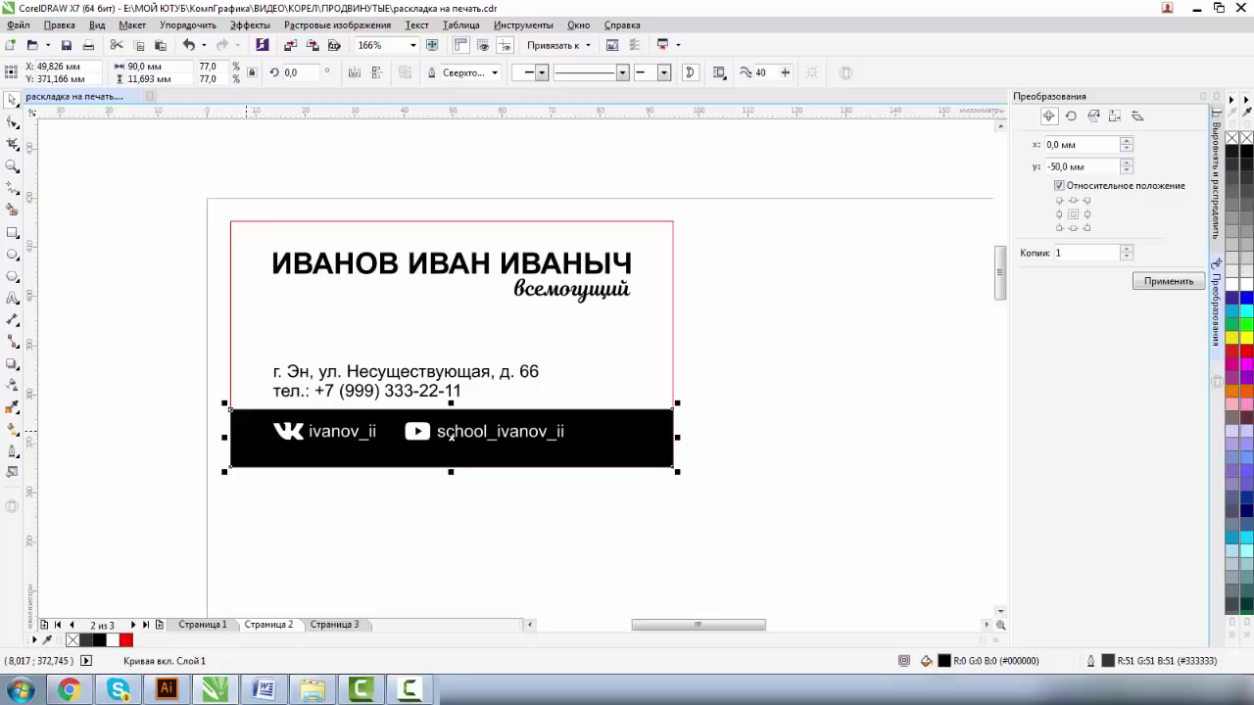
{"action": "right_click", "coordinate": [246, 433]}
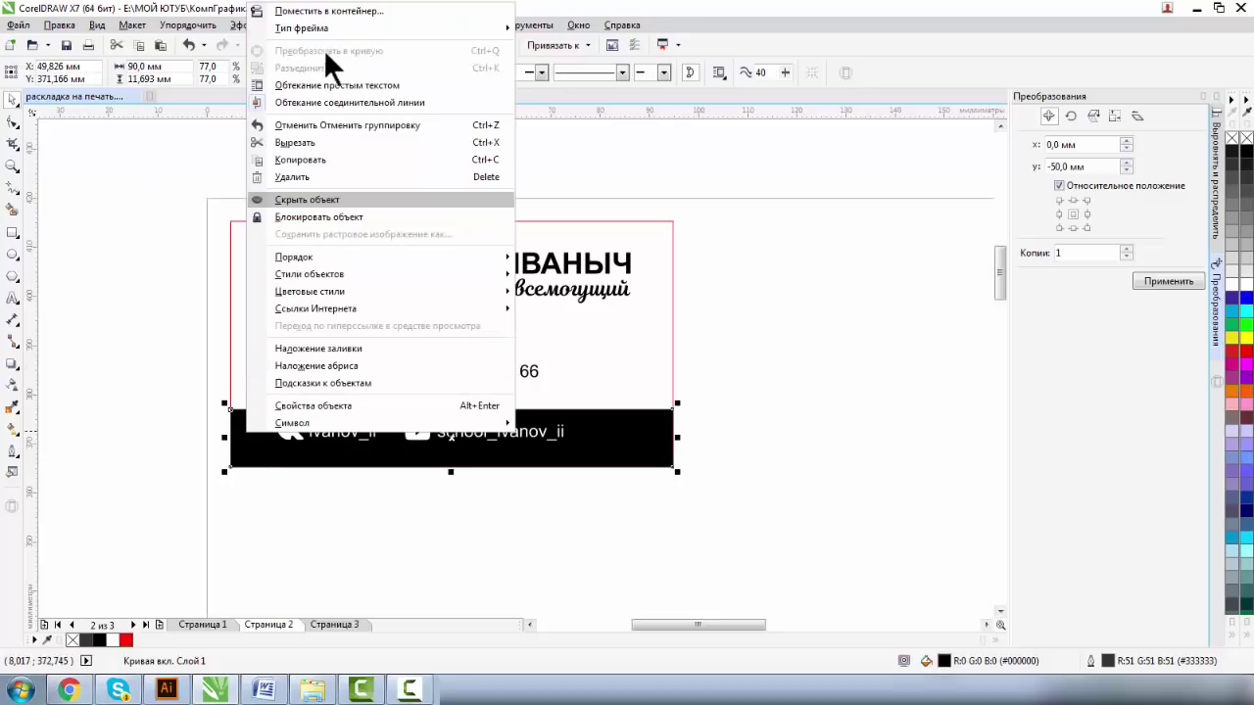
{"action": "left_click", "coordinate": [764, 222]}
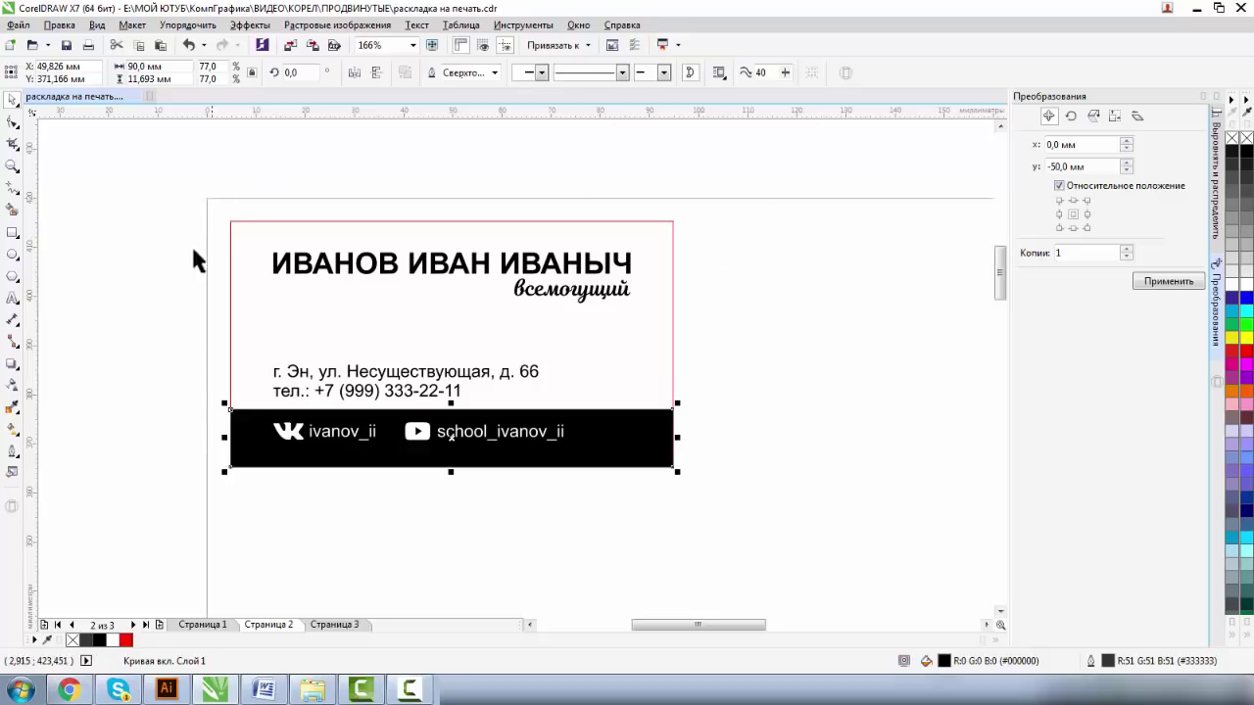
{"action": "left_click", "coordinate": [769, 284]}
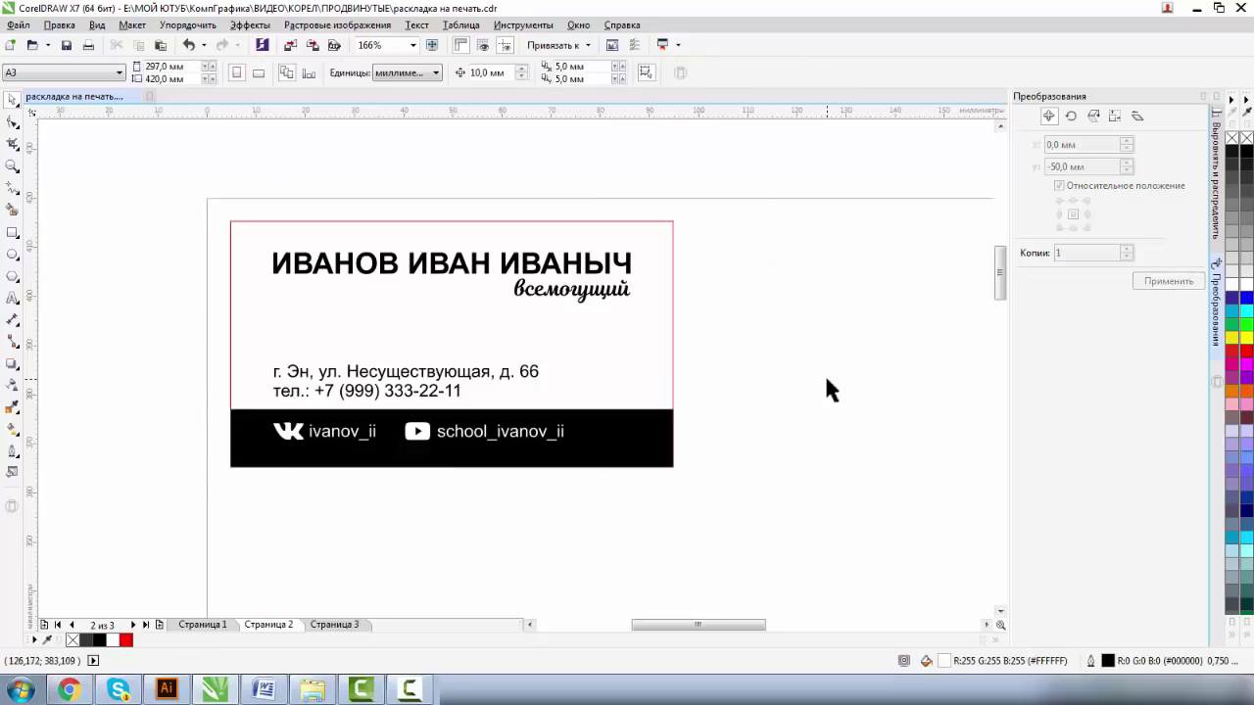
Step: Set the nudge distance to 3 mm and shift the black bar's two left nodes outward by one nudge
{"action": "double_click", "coordinate": [484, 72]}
{"action": "type", "text": "3"}
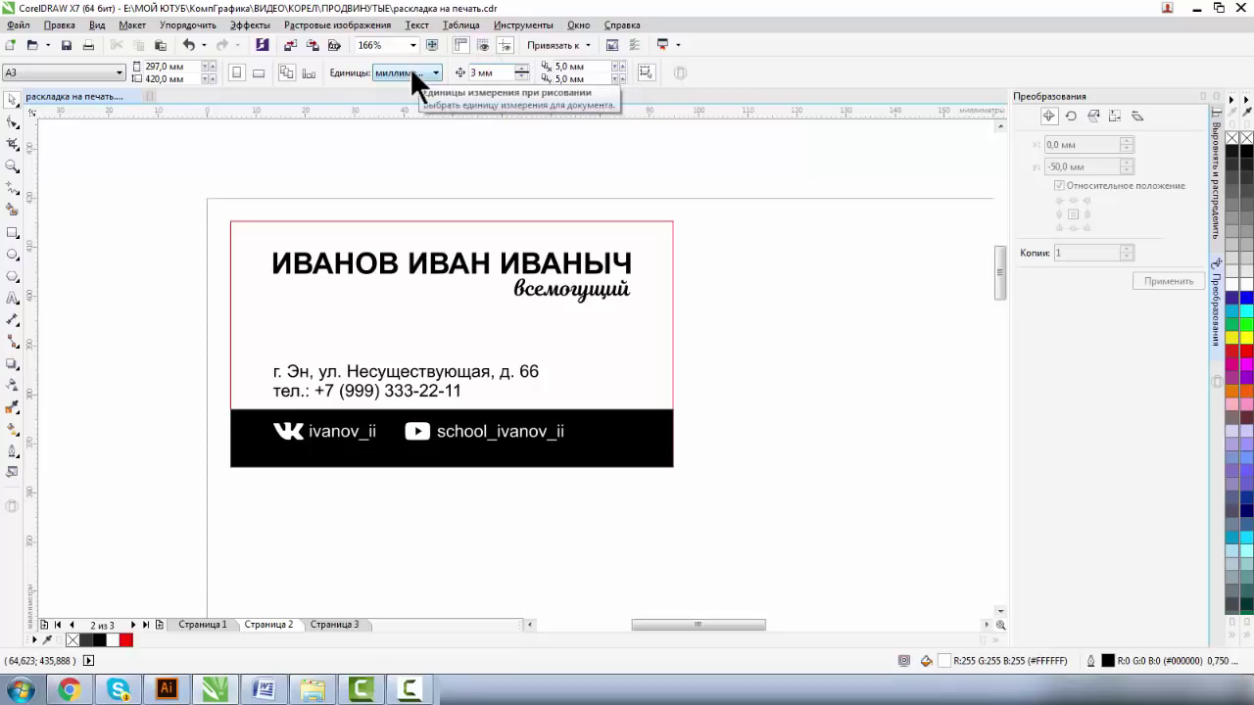
{"action": "key", "text": "Return"}
{"action": "left_click", "coordinate": [12, 121]}
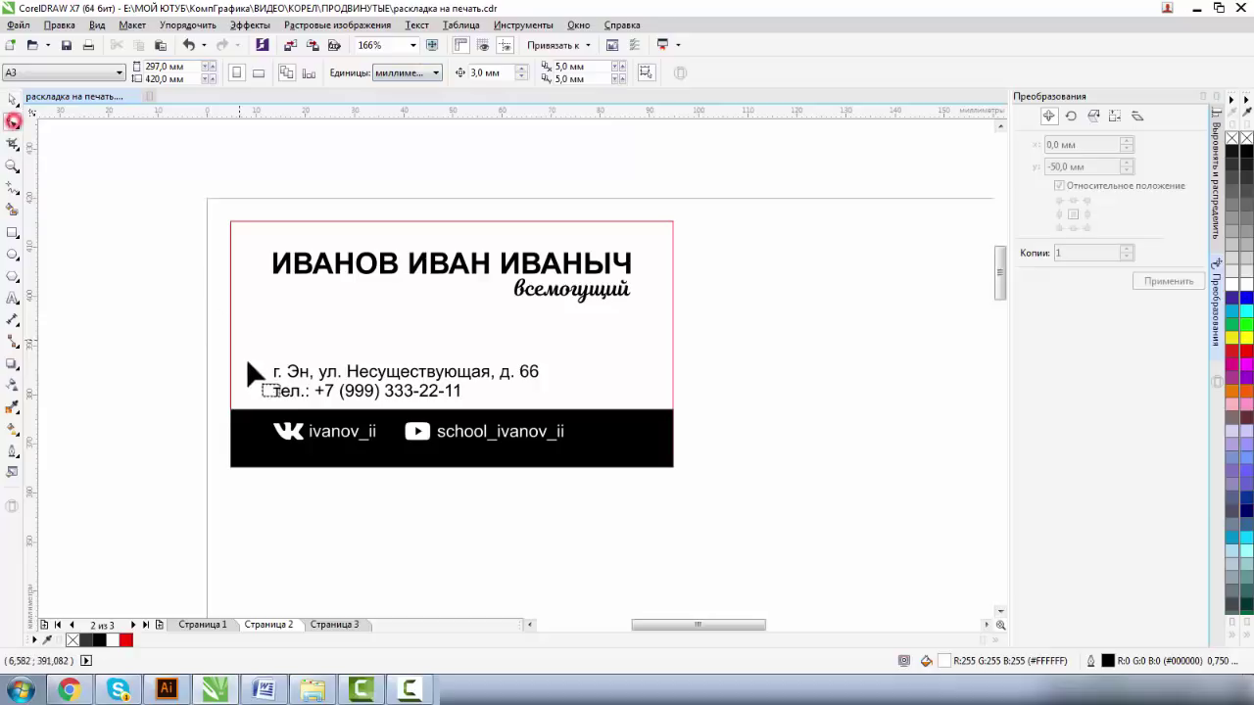
{"action": "left_click", "coordinate": [253, 417]}
{"action": "left_click_drag", "start_coordinate": [185, 389], "coordinate": [251, 486]}
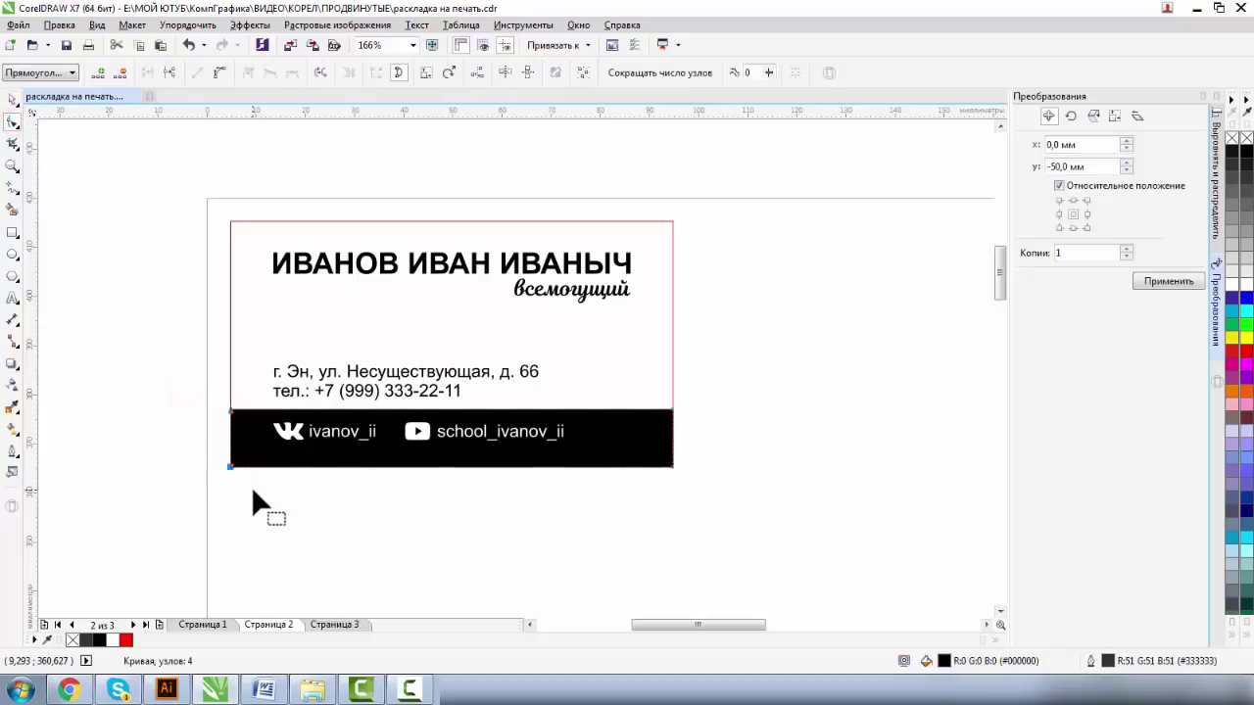
{"action": "key", "text": "Left"}
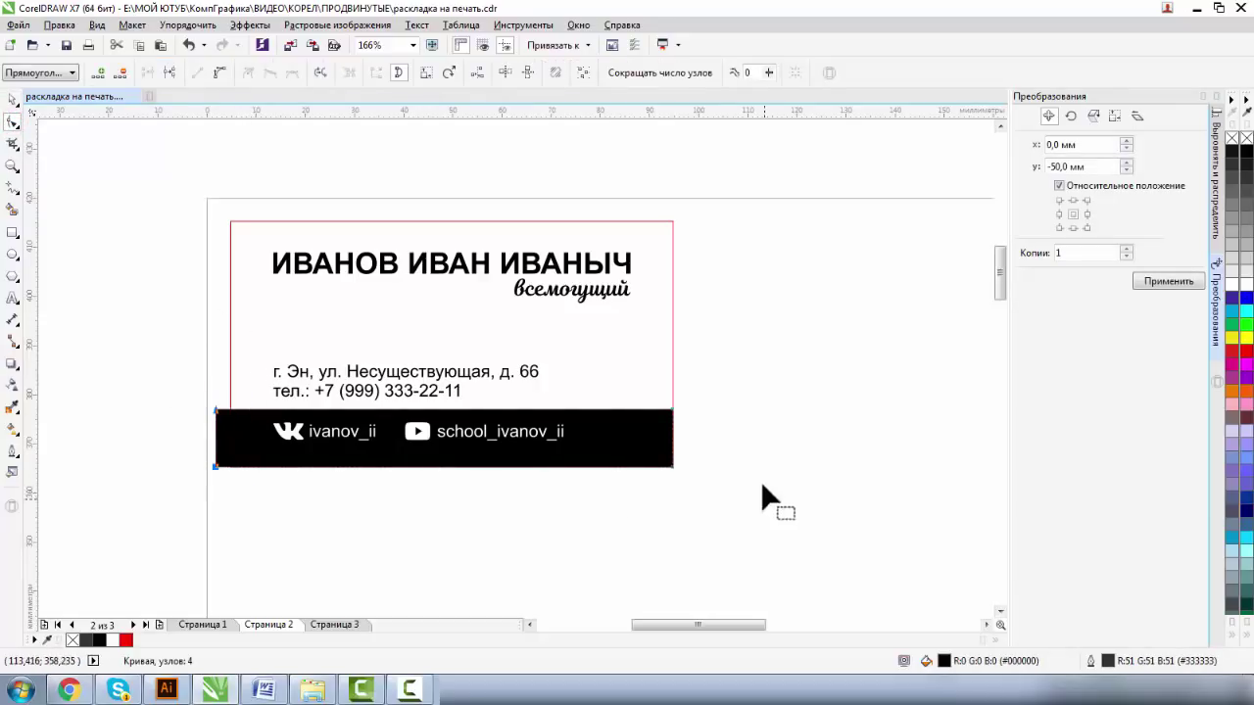
Step: Extend the black bar's right and bottom edges 3 mm outward past the card border by nudging their nodes
{"action": "left_click_drag", "start_coordinate": [726, 398], "coordinate": [640, 484]}
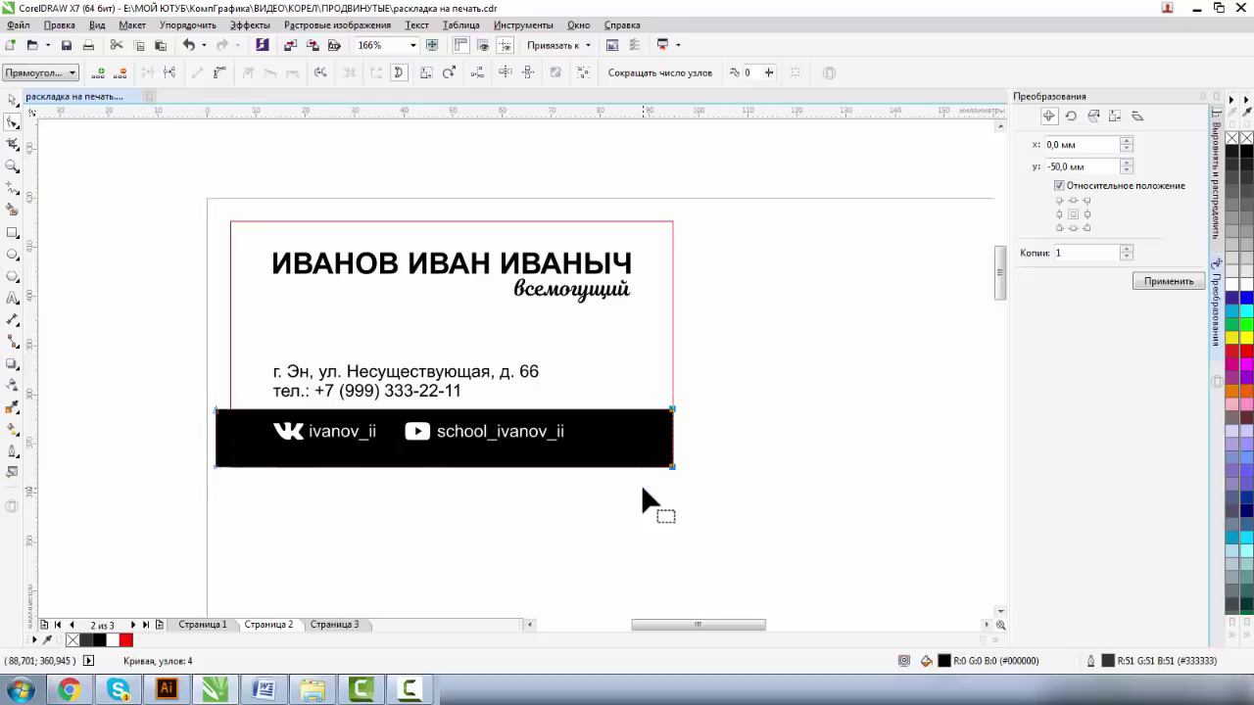
{"action": "key", "text": "Right"}
{"action": "left_click_drag", "start_coordinate": [143, 446], "coordinate": [789, 544]}
{"action": "key", "text": "Down"}
{"action": "key", "text": "space"}
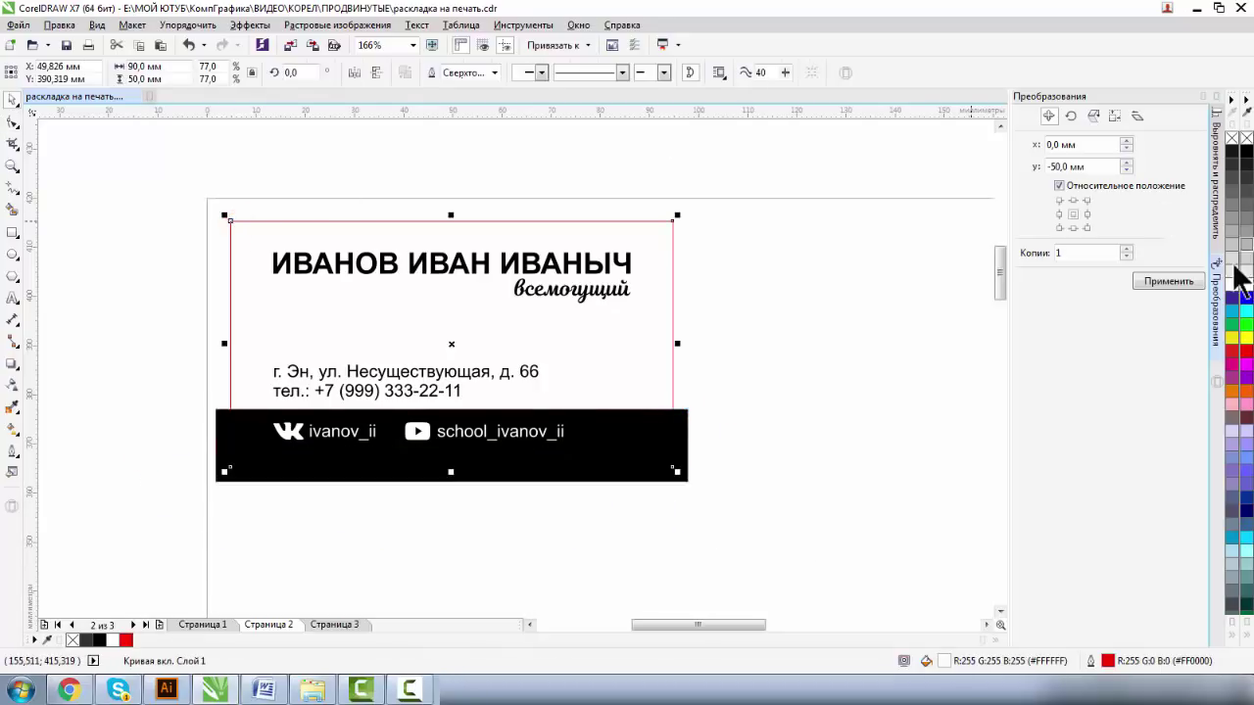
Step: Remove the outline from the card's border rectangle and switch the document view to Wireframe
{"action": "right_click", "coordinate": [1245, 140]}
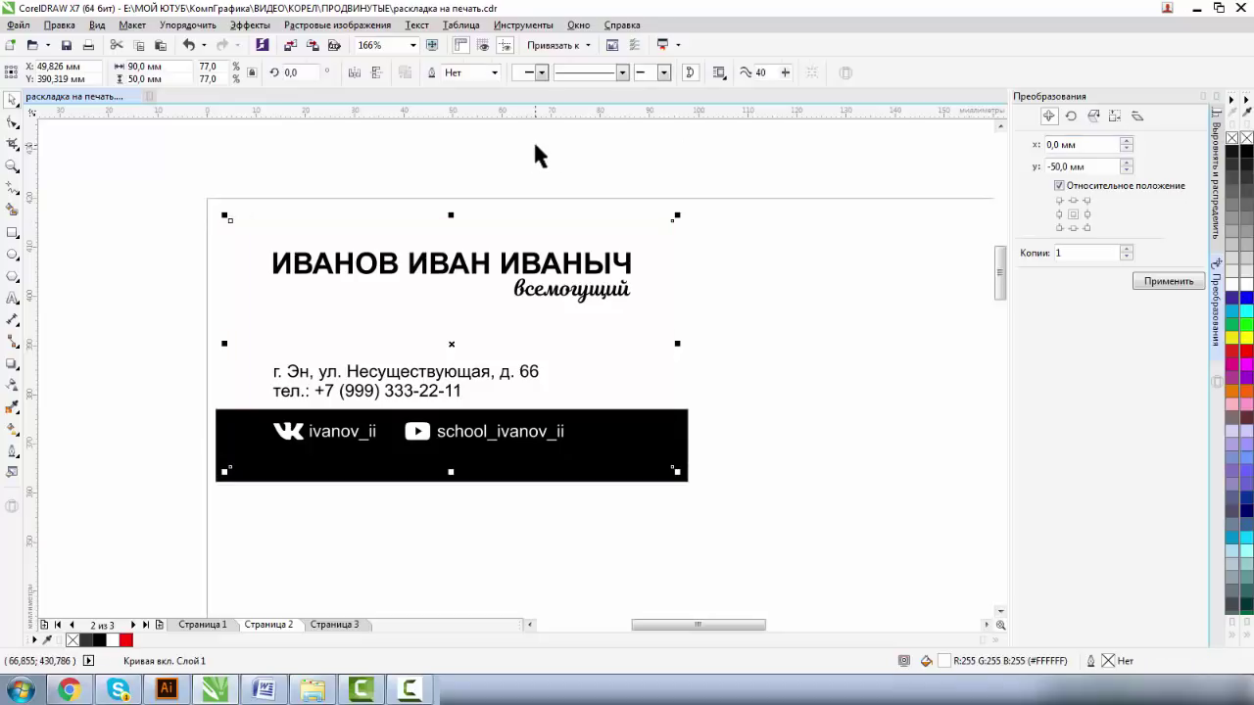
{"action": "left_click", "coordinate": [96, 24]}
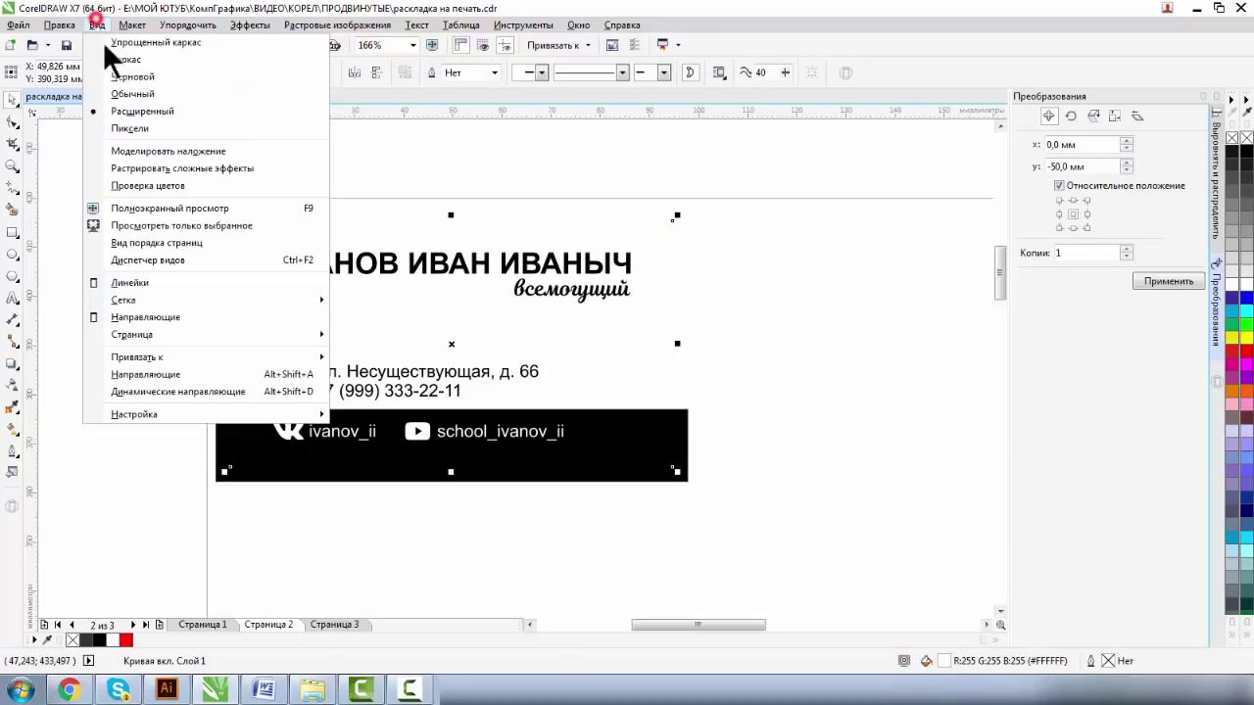
{"action": "left_click", "coordinate": [117, 61]}
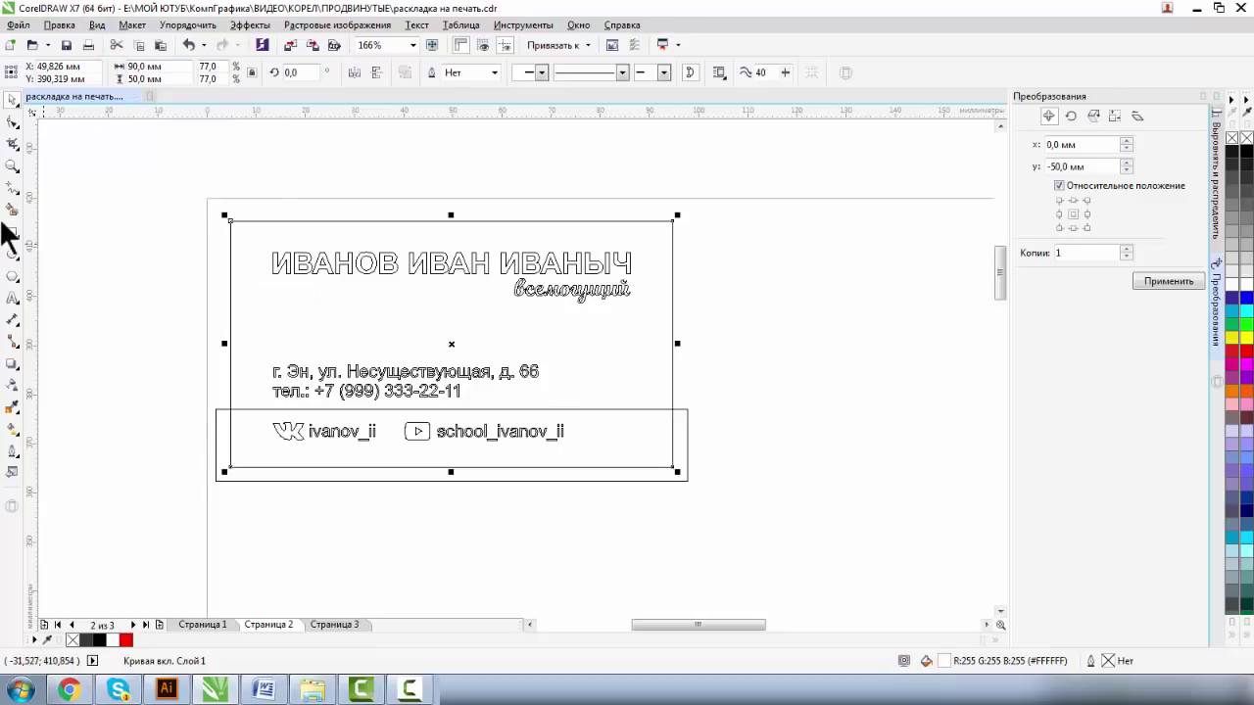
Step: Draw a vertical cutting mark about 6 mm long above the card's upper-left corner and set its outline width to 0.2 mm
{"action": "left_click", "coordinate": [13, 187]}
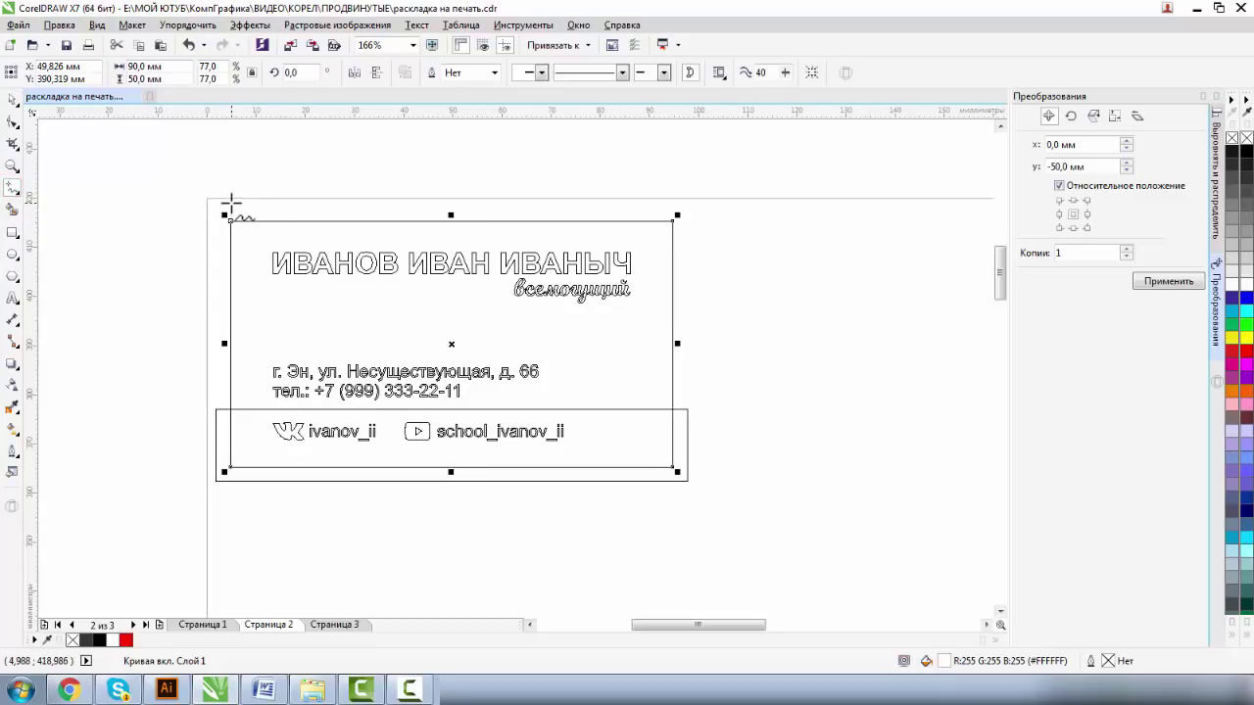
{"action": "left_click", "coordinate": [229, 163]}
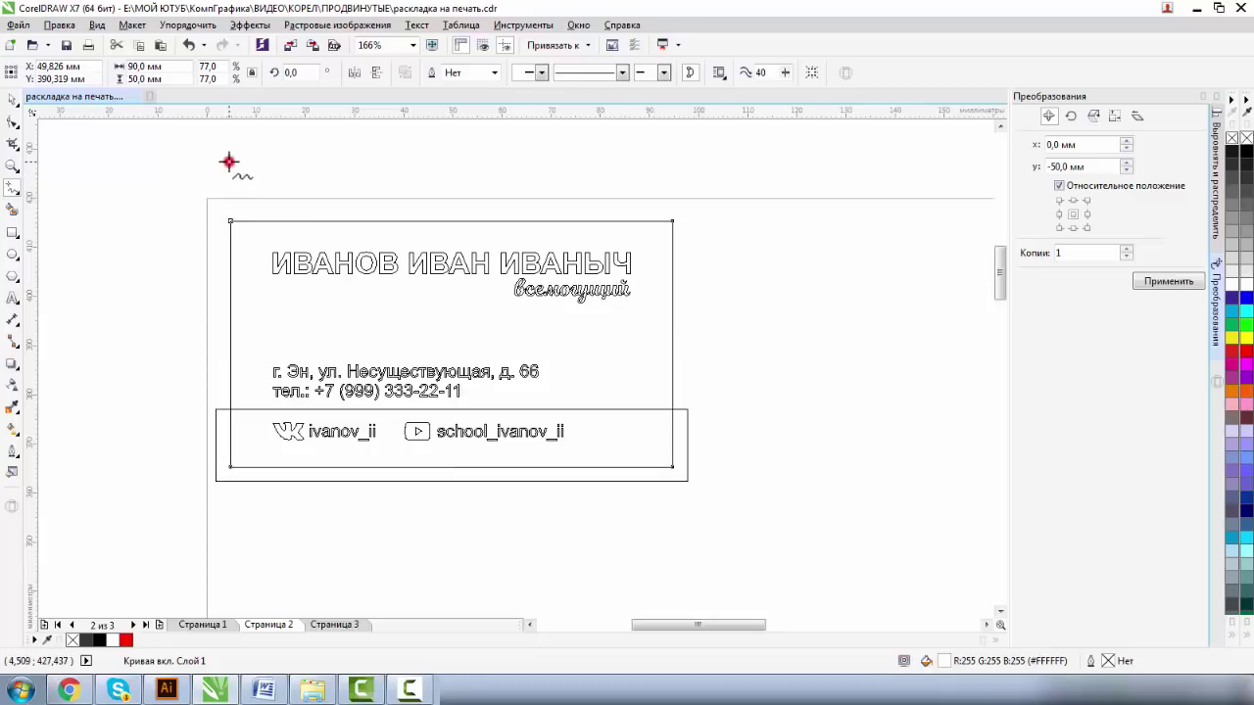
{"action": "left_click_drag", "start_coordinate": [231, 197], "coordinate": [230, 199]}
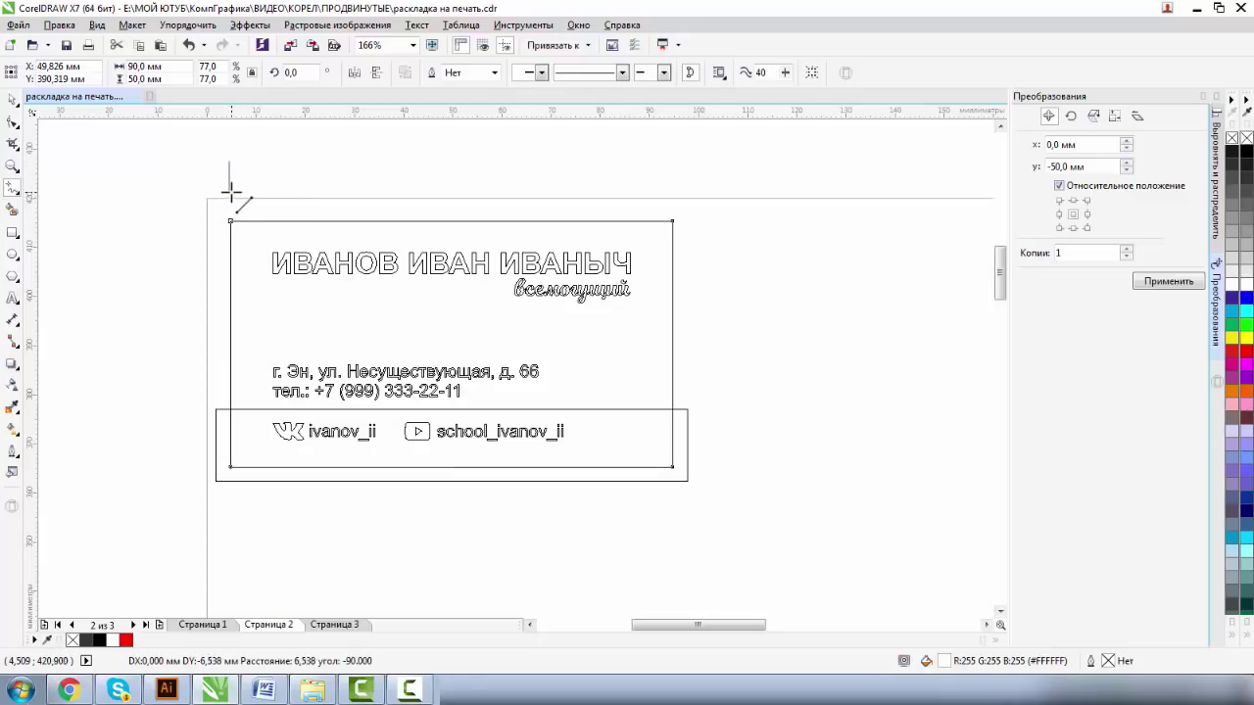
{"action": "left_click", "coordinate": [497, 73]}
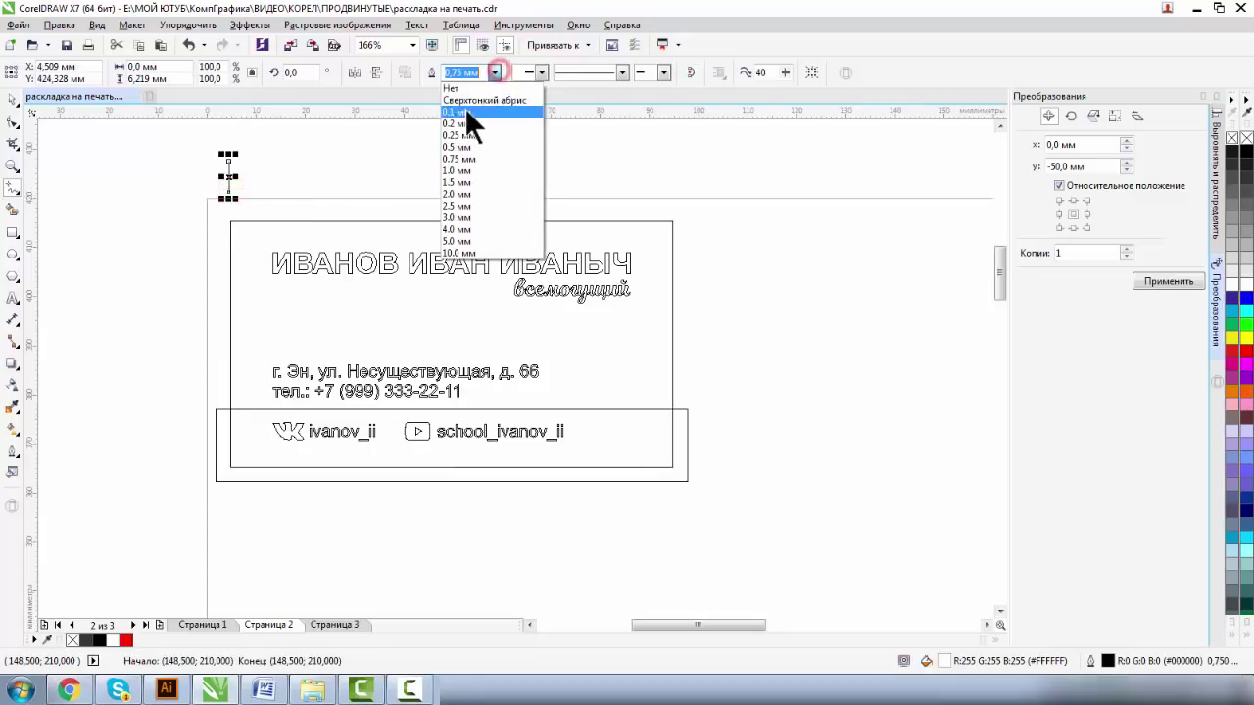
{"action": "left_click", "coordinate": [460, 125]}
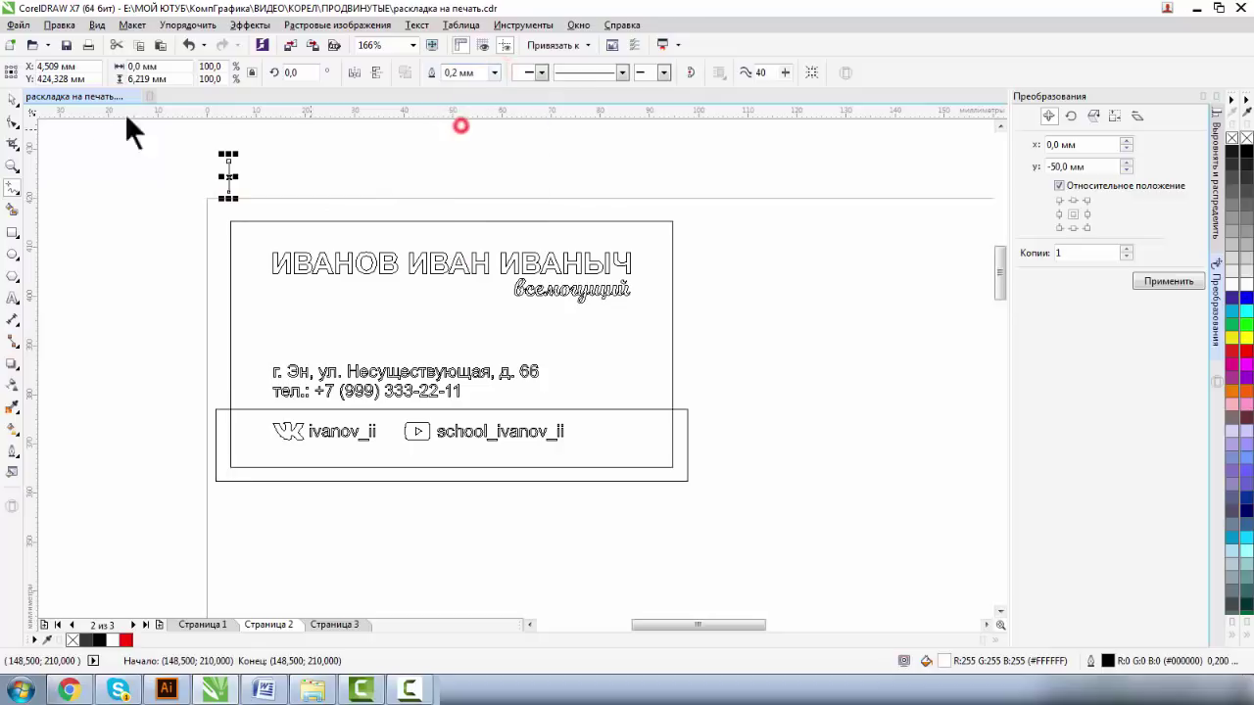
Step: Align the vertical cutting mark with the left edge of the card's border rectangle
{"action": "left_click", "coordinate": [11, 101]}
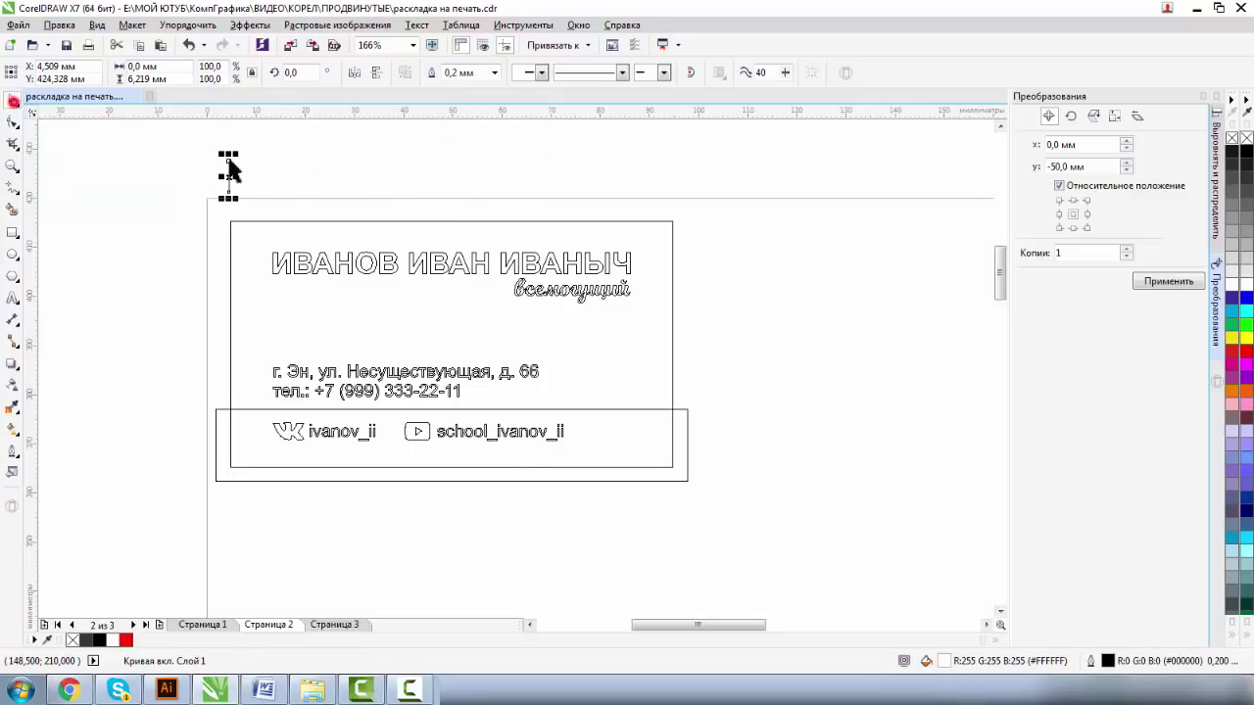
{"action": "left_click", "coordinate": [259, 221], "text": "shift"}
{"action": "left_click", "coordinate": [1215, 158]}
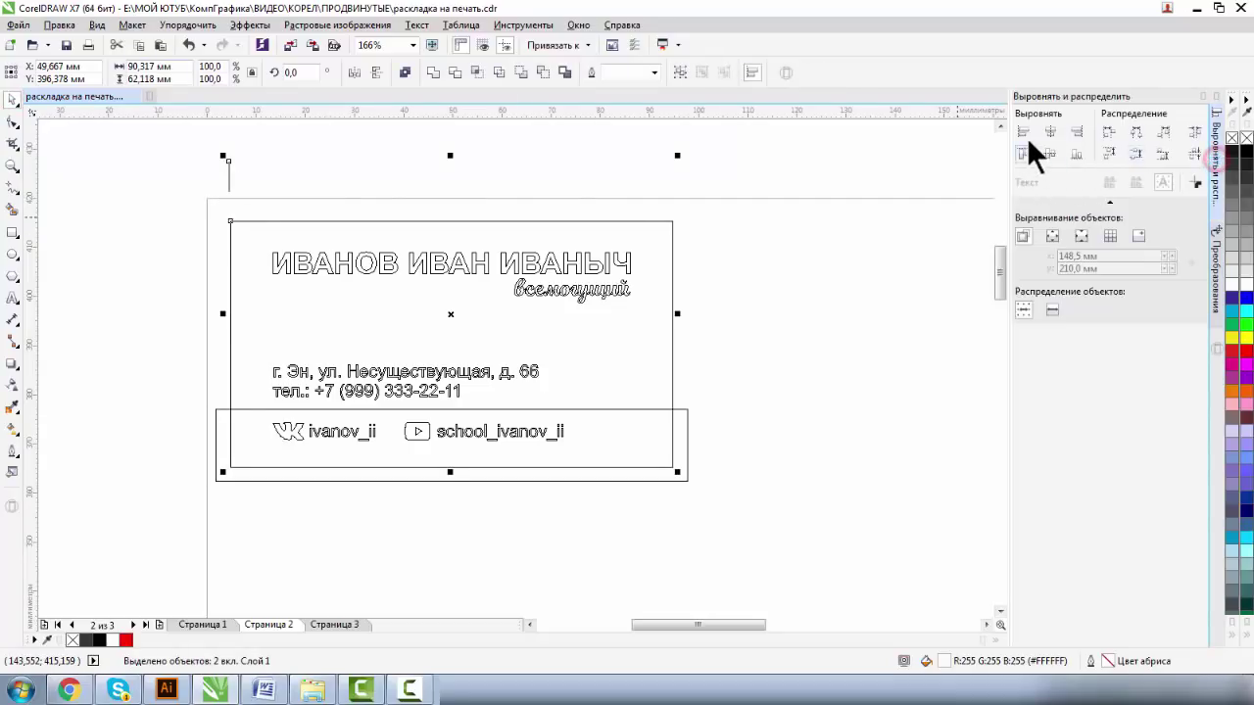
{"action": "left_click", "coordinate": [1021, 133]}
{"action": "left_click", "coordinate": [365, 161]}
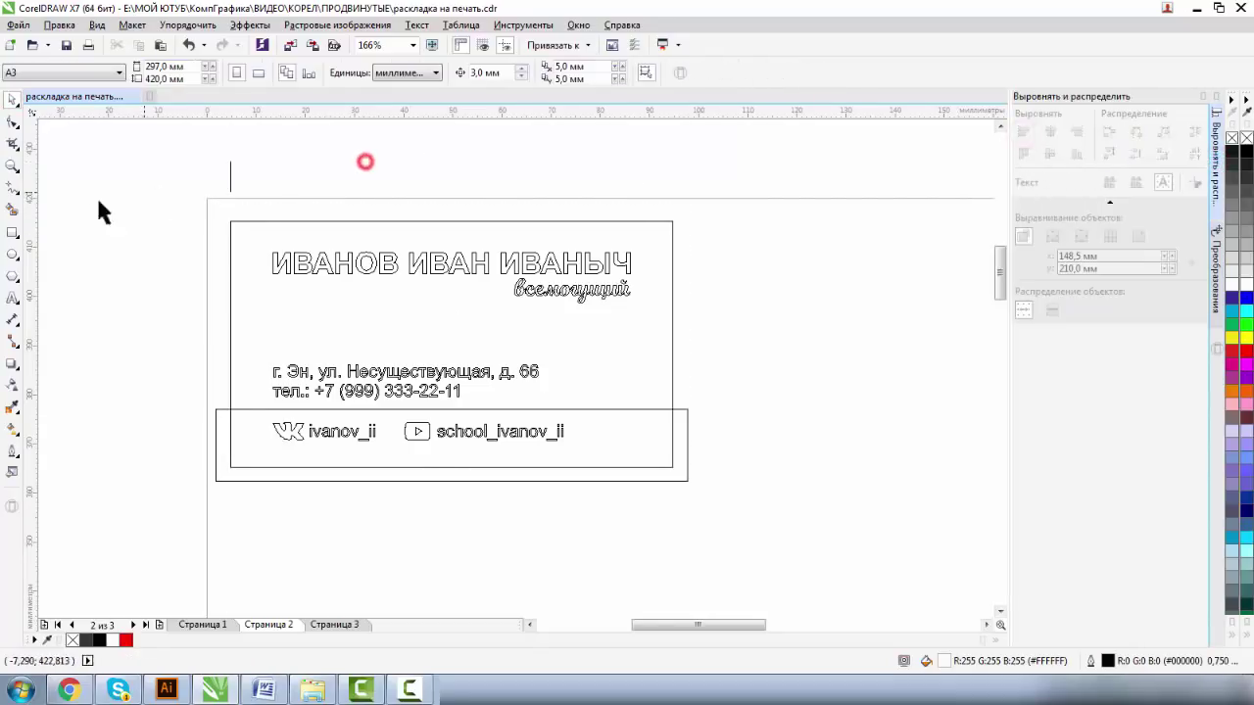
Step: Move the vertical cutting mark straight down to just above the card's upper-left corner, centred at about Y 420 mm
{"action": "left_click", "coordinate": [13, 166]}
{"action": "left_click_drag", "start_coordinate": [181, 158], "coordinate": [328, 295]}
{"action": "left_click", "coordinate": [13, 100]}
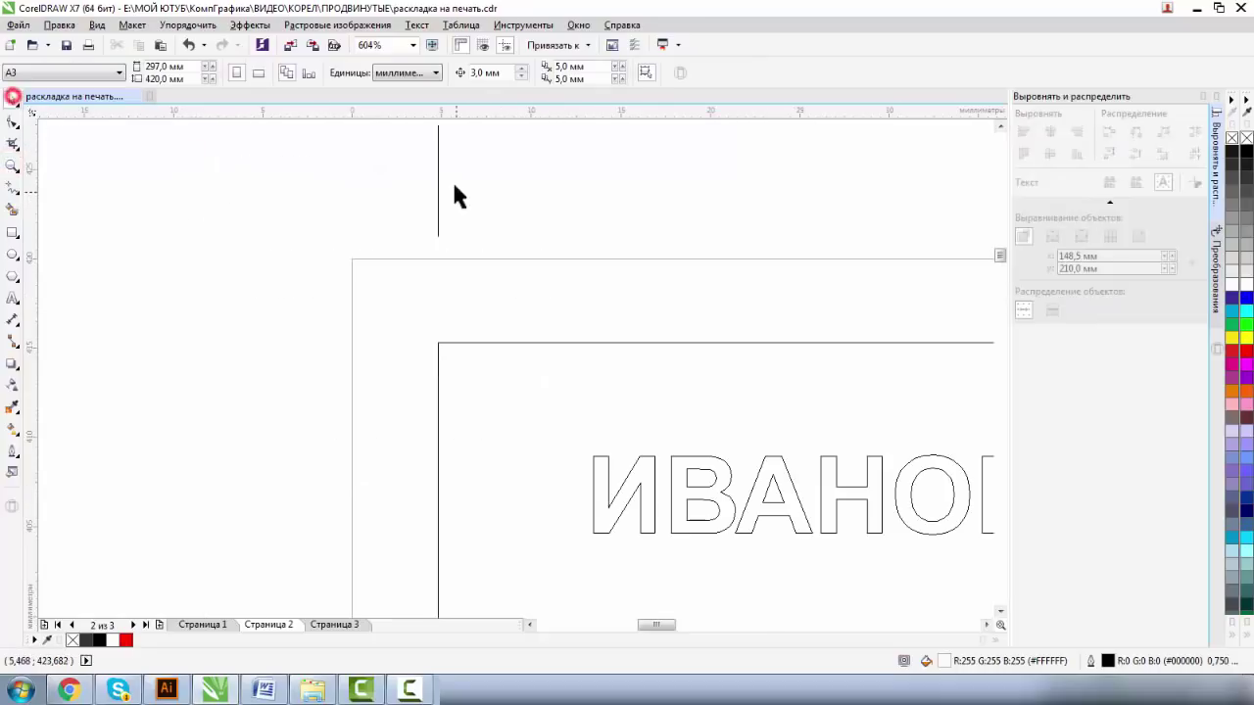
{"action": "left_click_drag", "start_coordinate": [440, 177], "coordinate": [438, 259]}
{"action": "left_click", "coordinate": [13, 167]}
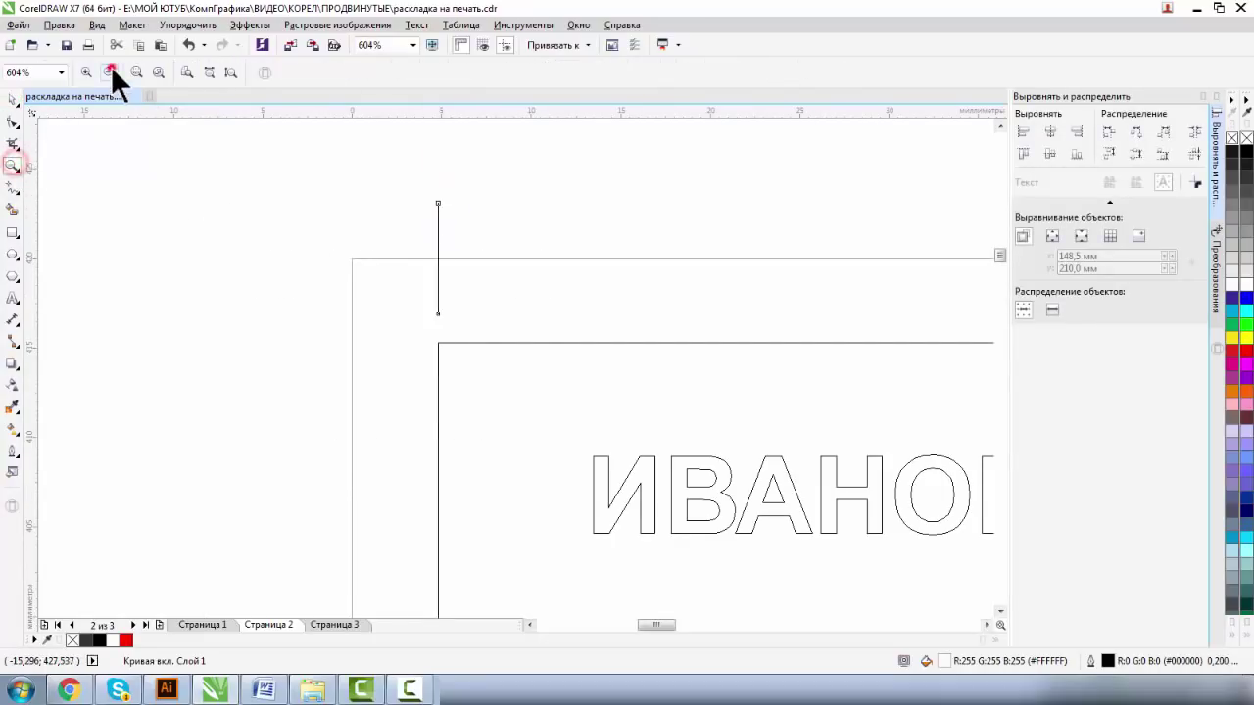
{"action": "left_click", "coordinate": [110, 71]}
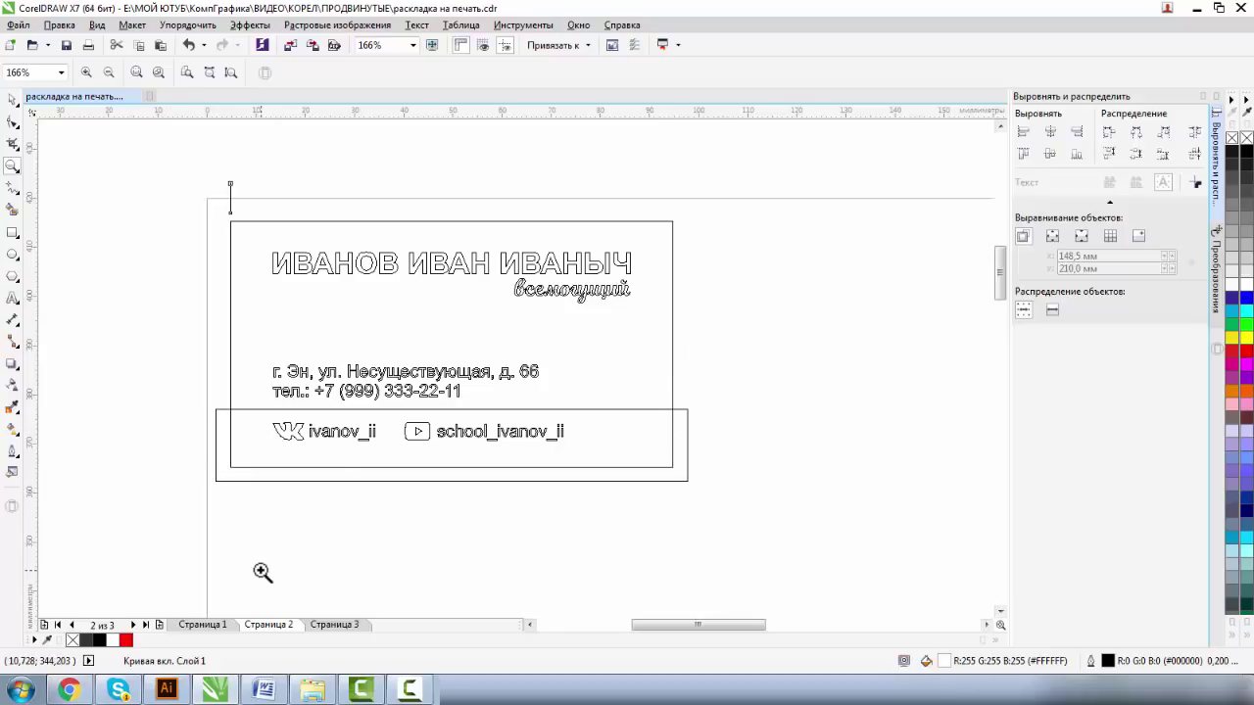
Step: Copy the vertical cutting mark to the card's upper-right corner with a relative offset of 90 mm in X and 0 mm in Y
{"action": "left_click", "coordinate": [109, 72]}
{"action": "left_click", "coordinate": [13, 98]}
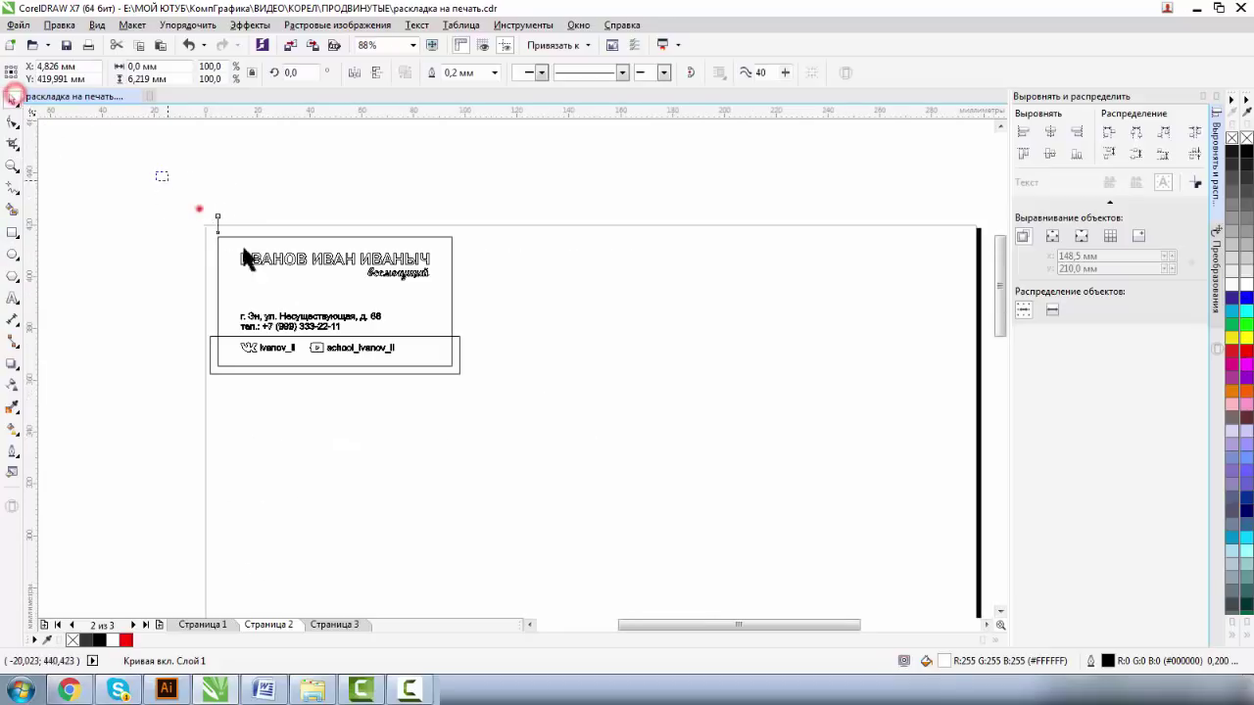
{"action": "left_click_drag", "start_coordinate": [157, 173], "coordinate": [564, 423]}
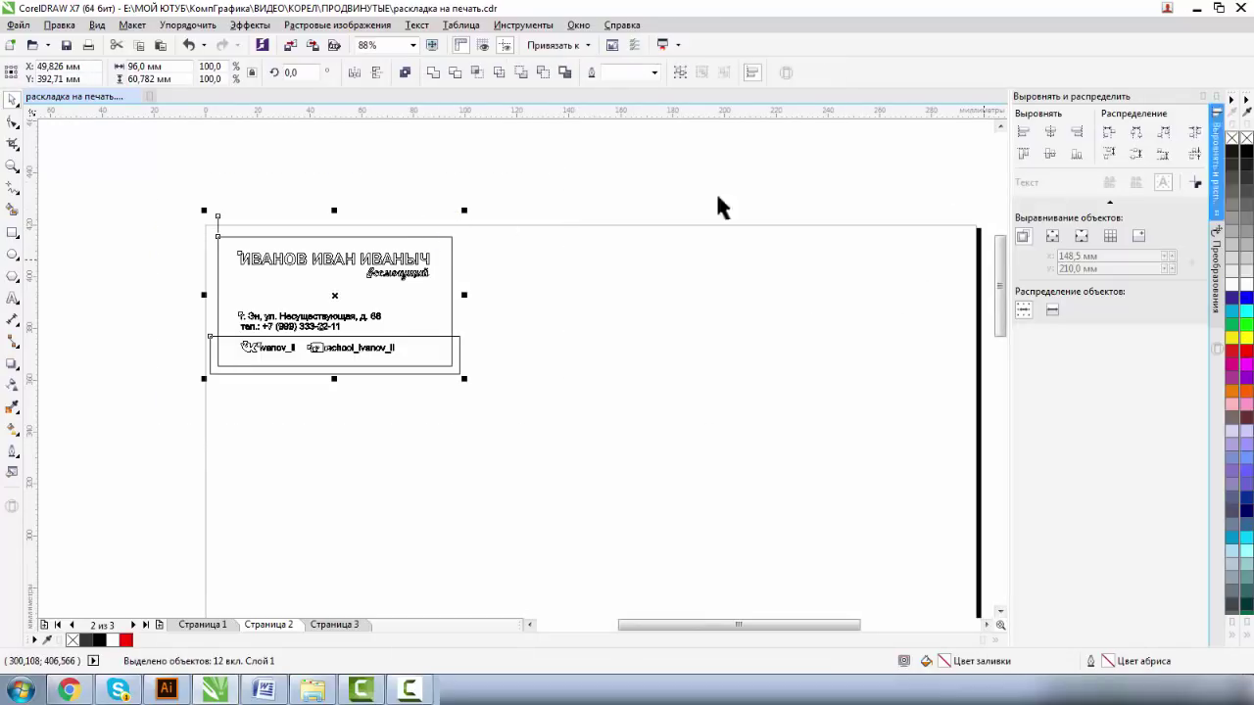
{"action": "left_click", "coordinate": [282, 187]}
{"action": "left_click_drag", "start_coordinate": [192, 183], "coordinate": [240, 250]}
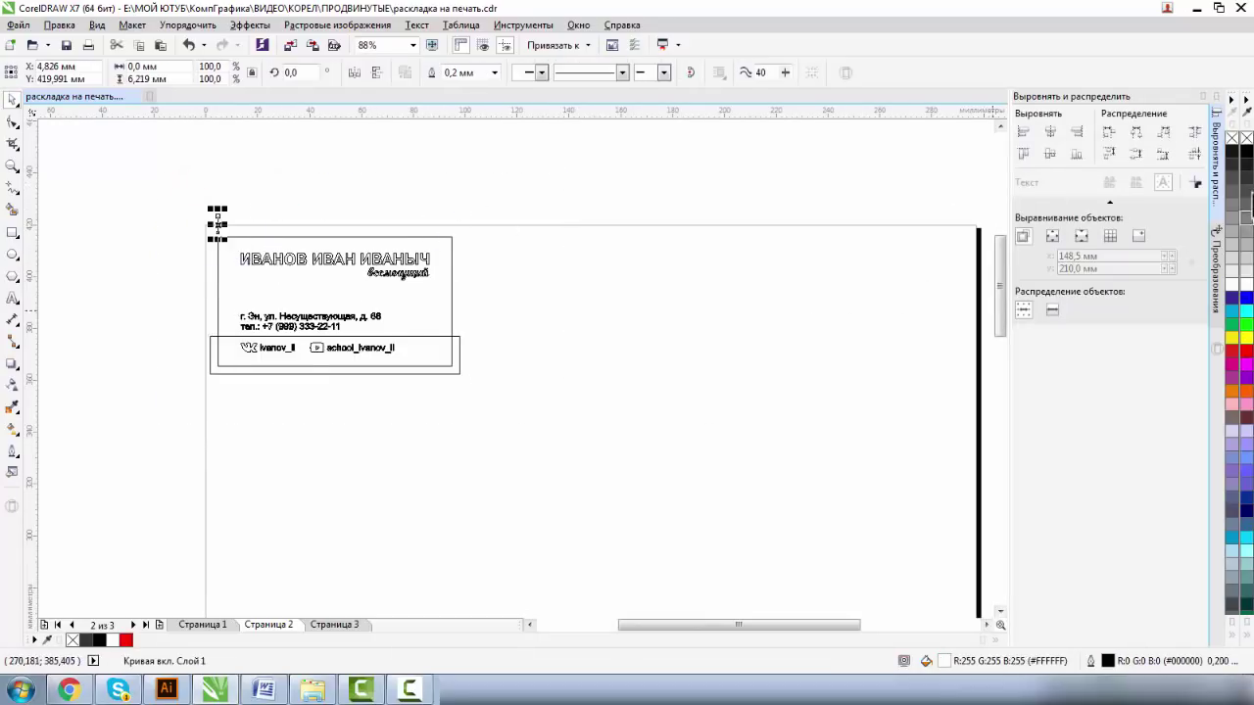
{"action": "left_click", "coordinate": [1215, 253]}
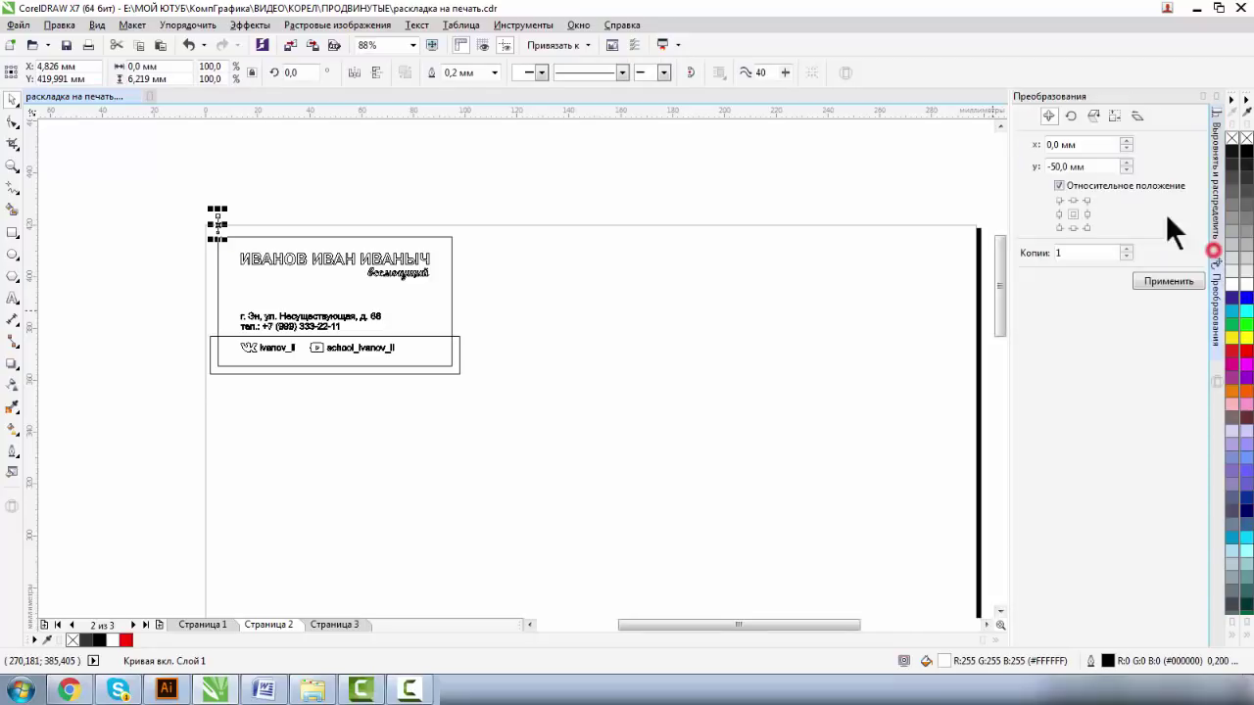
{"action": "double_click", "coordinate": [1069, 165]}
{"action": "type", "text": "0"}
{"action": "double_click", "coordinate": [1061, 144]}
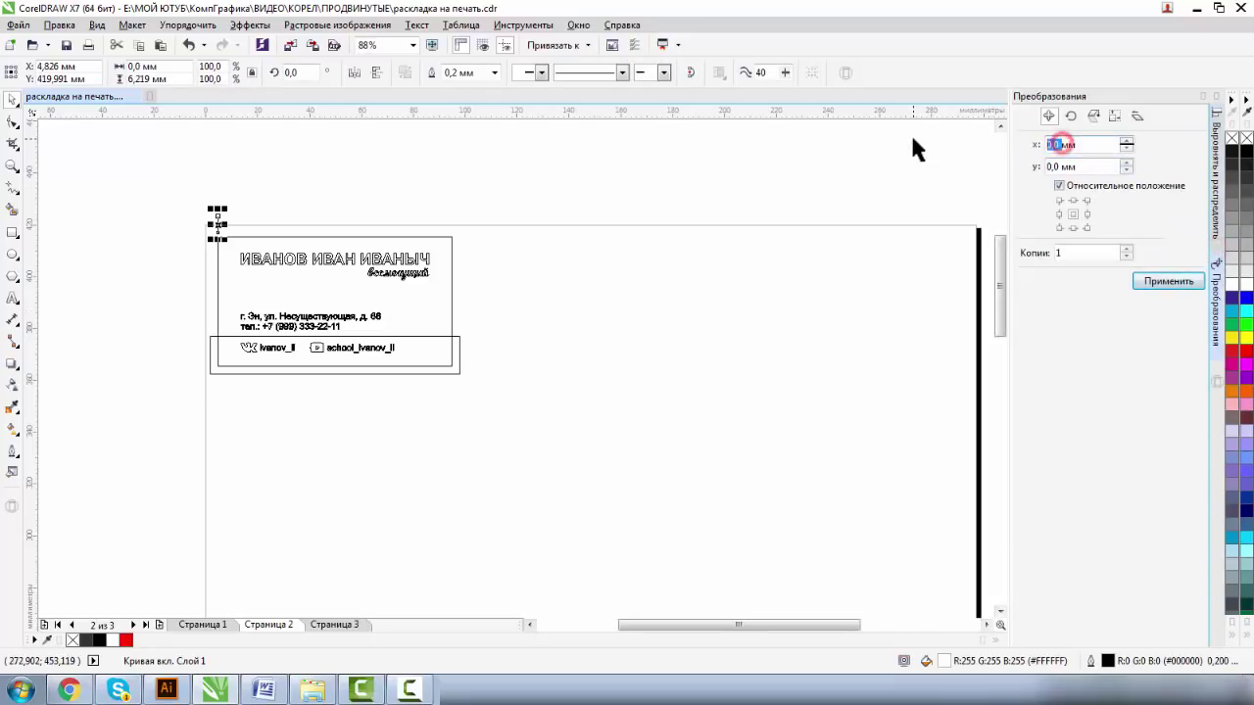
{"action": "type", "text": "90"}
{"action": "left_click", "coordinate": [1139, 281]}
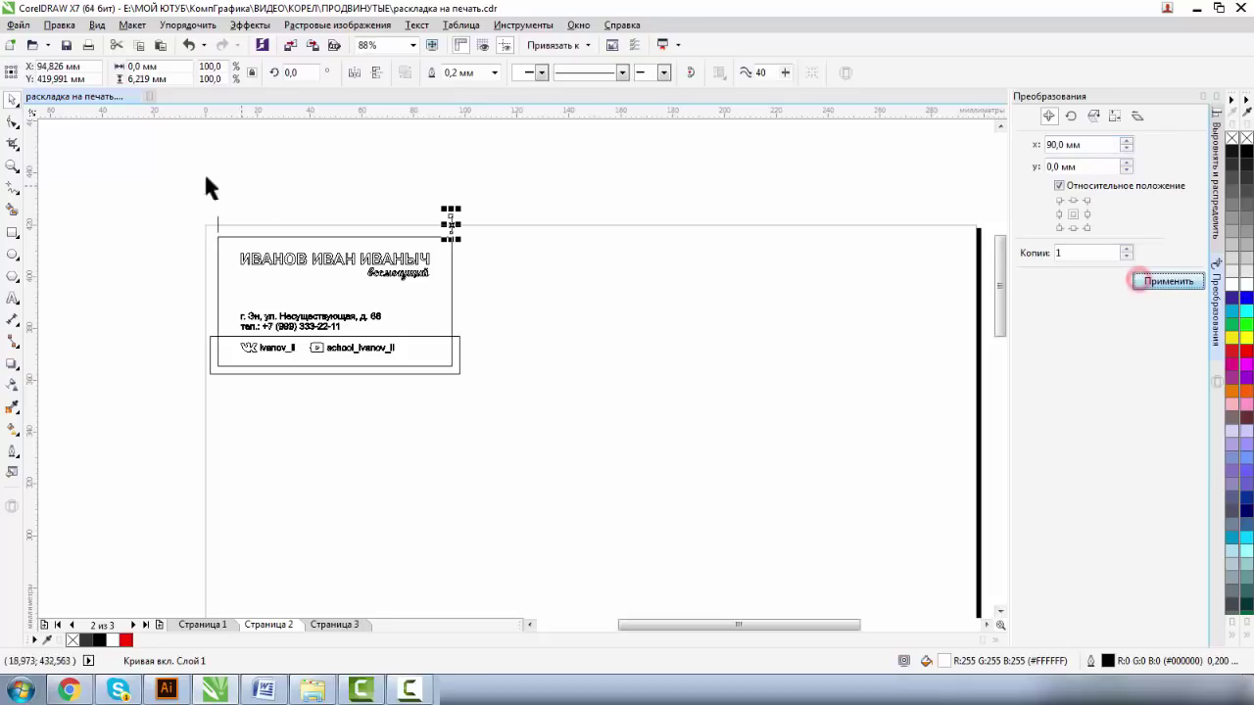
Step: Select the card with its cutting marks and make two successive copies, each offset 90 mm in X, to complete a row of three
{"action": "left_click_drag", "start_coordinate": [177, 182], "coordinate": [549, 425]}
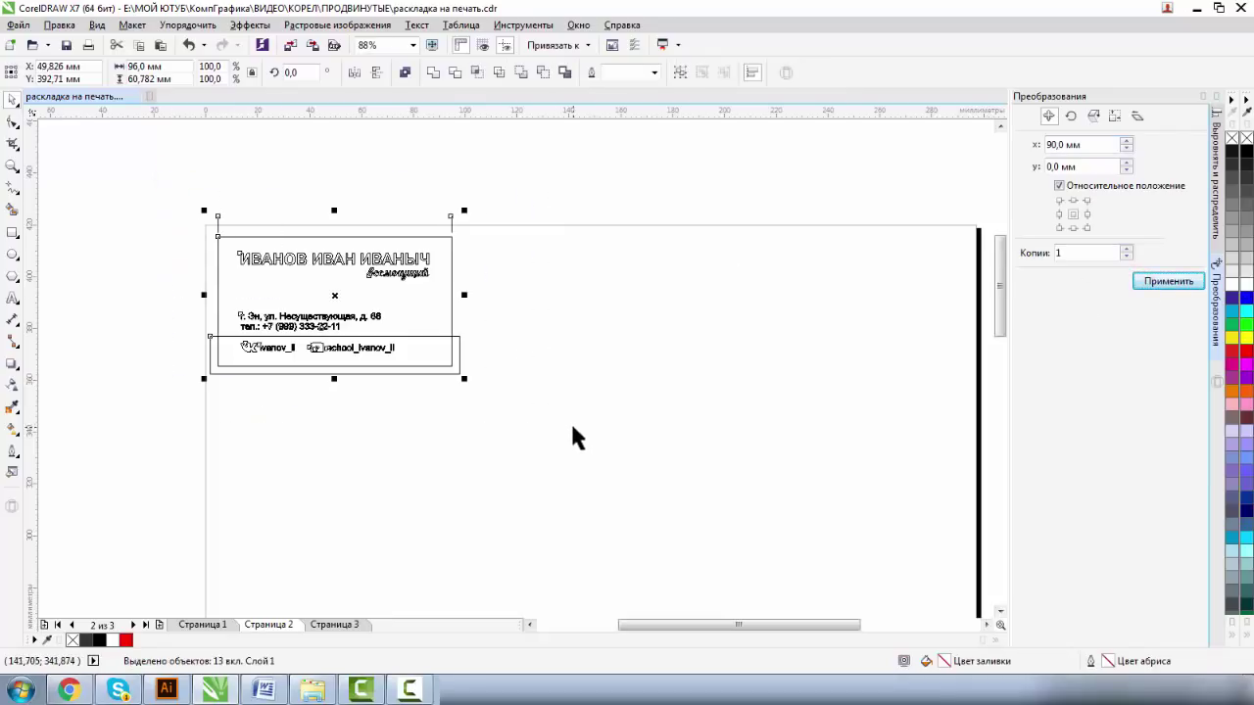
{"action": "left_click", "coordinate": [1141, 279]}
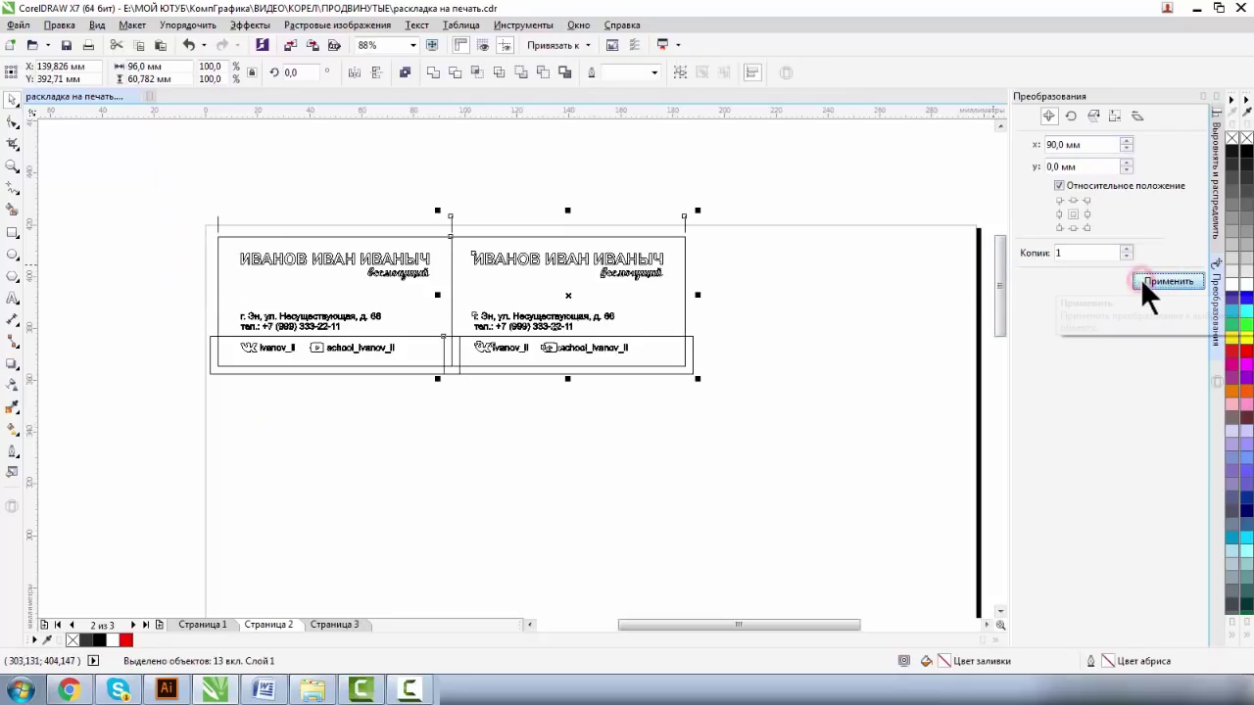
{"action": "left_click", "coordinate": [1141, 279]}
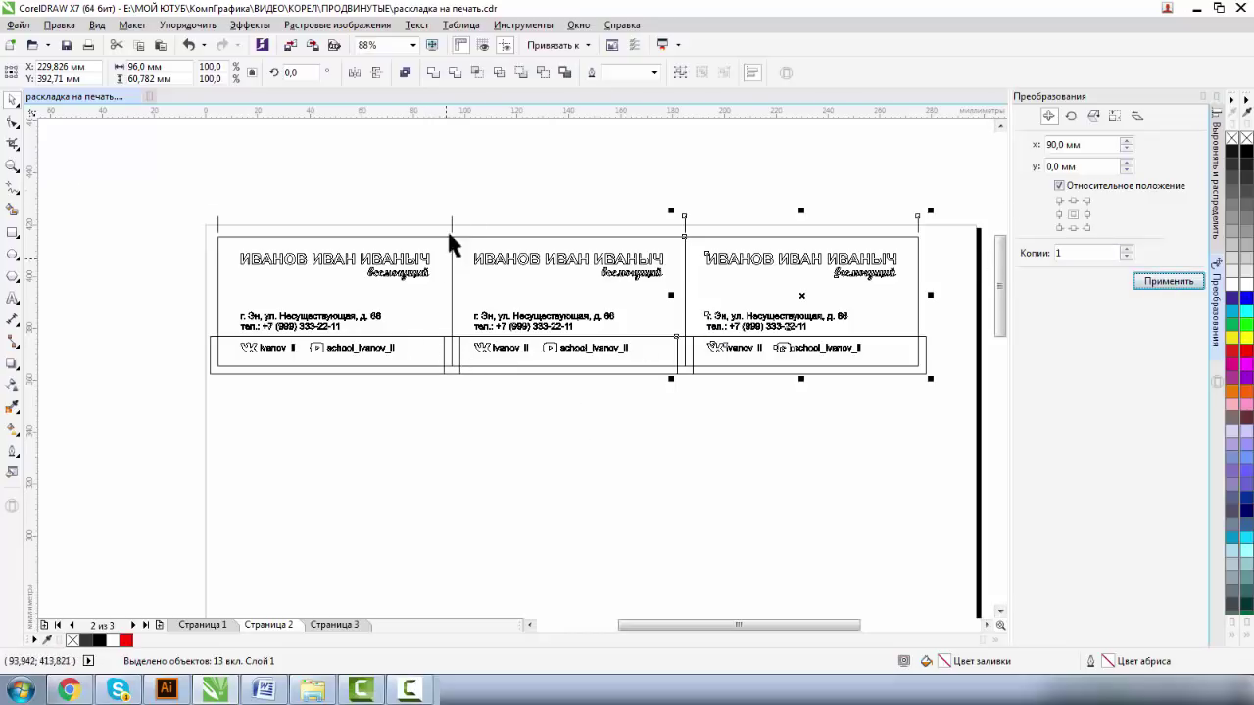
Step: Place a copy of the first card's left cutting mark outside the card's left edge and rotate it 90 degrees
{"action": "key", "text": "z"}
{"action": "left_click_drag", "start_coordinate": [187, 190], "coordinate": [386, 423]}
{"action": "left_click", "coordinate": [12, 99]}
{"action": "left_click", "coordinate": [368, 178]}
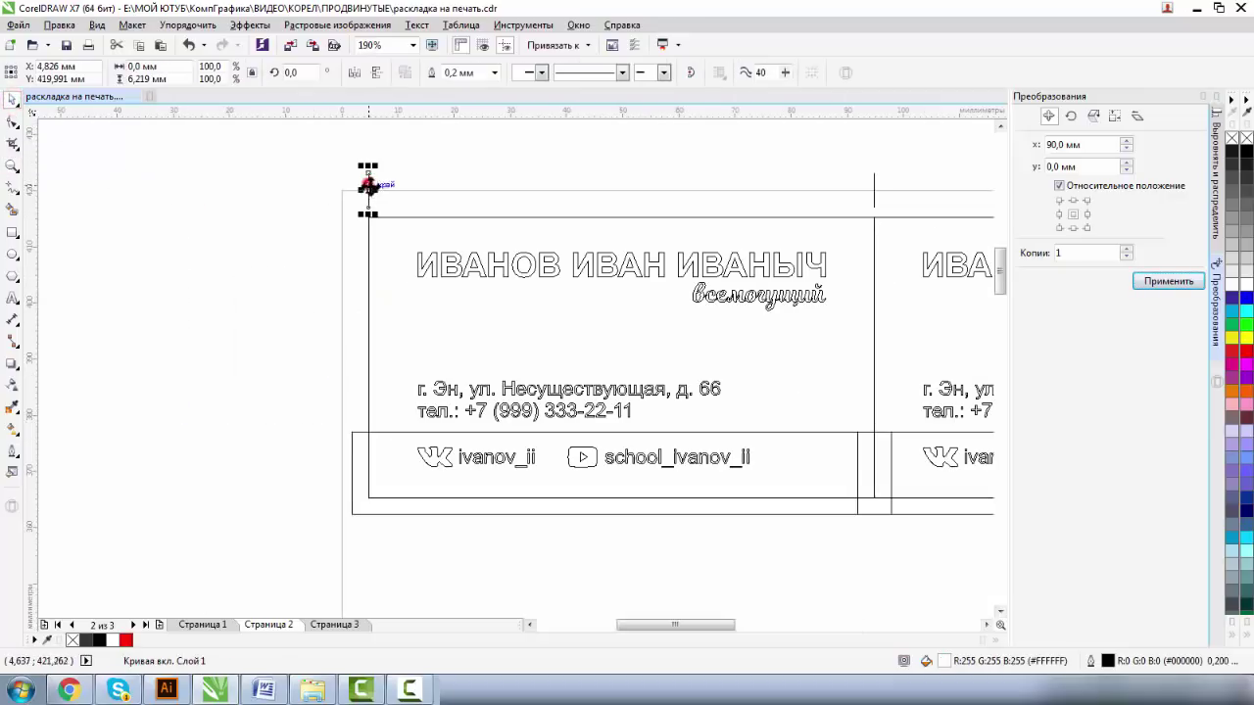
{"action": "left_click_drag", "start_coordinate": [369, 186], "coordinate": [311, 262]}
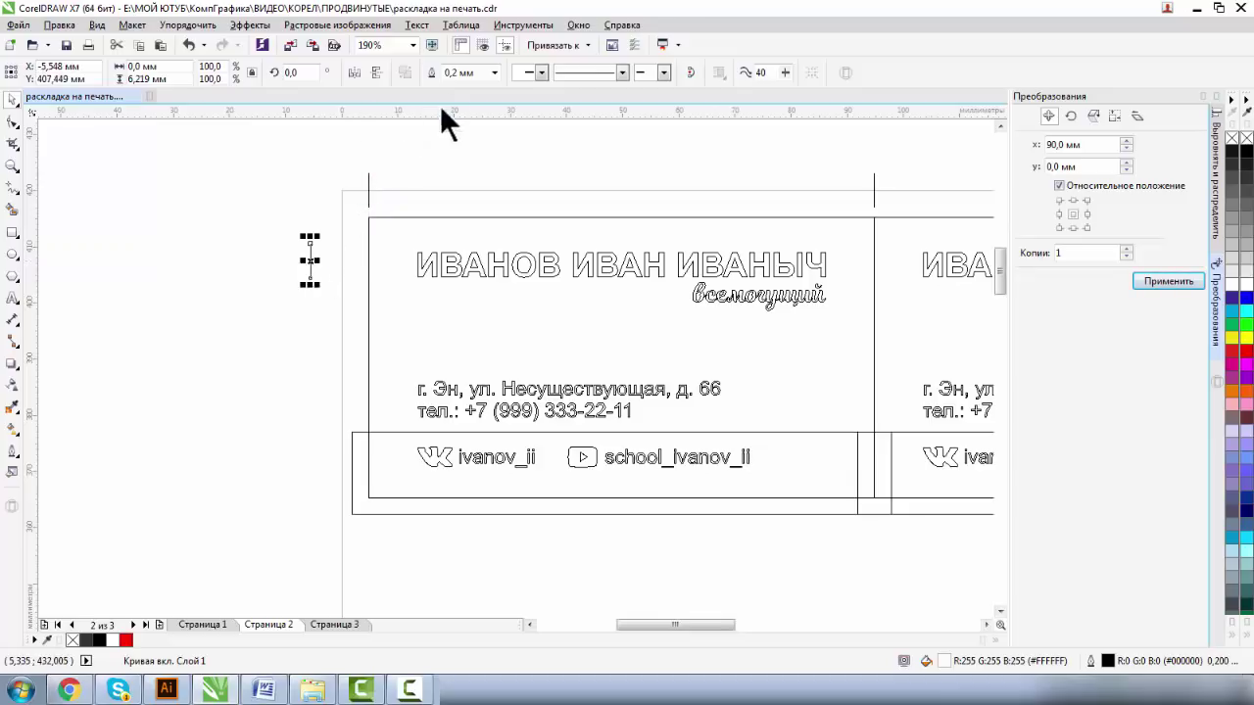
{"action": "left_click", "coordinate": [291, 72]}
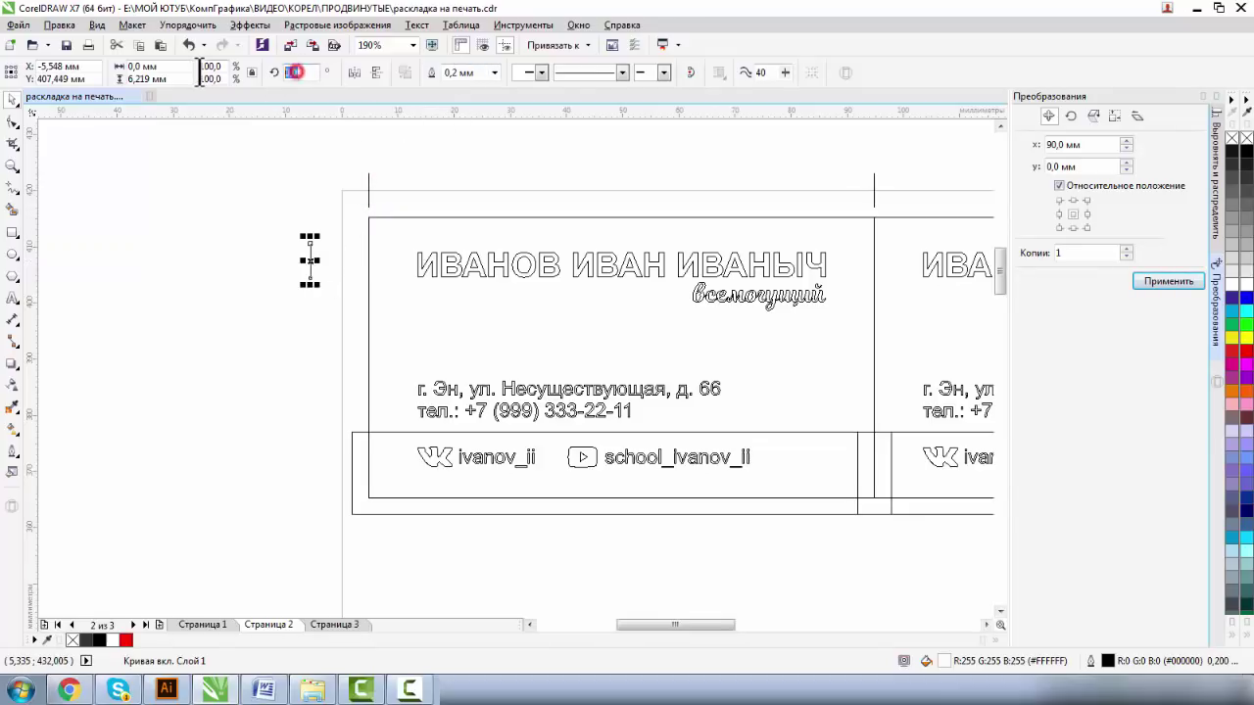
{"action": "type", "text": "90"}
{"action": "key", "text": "Return"}
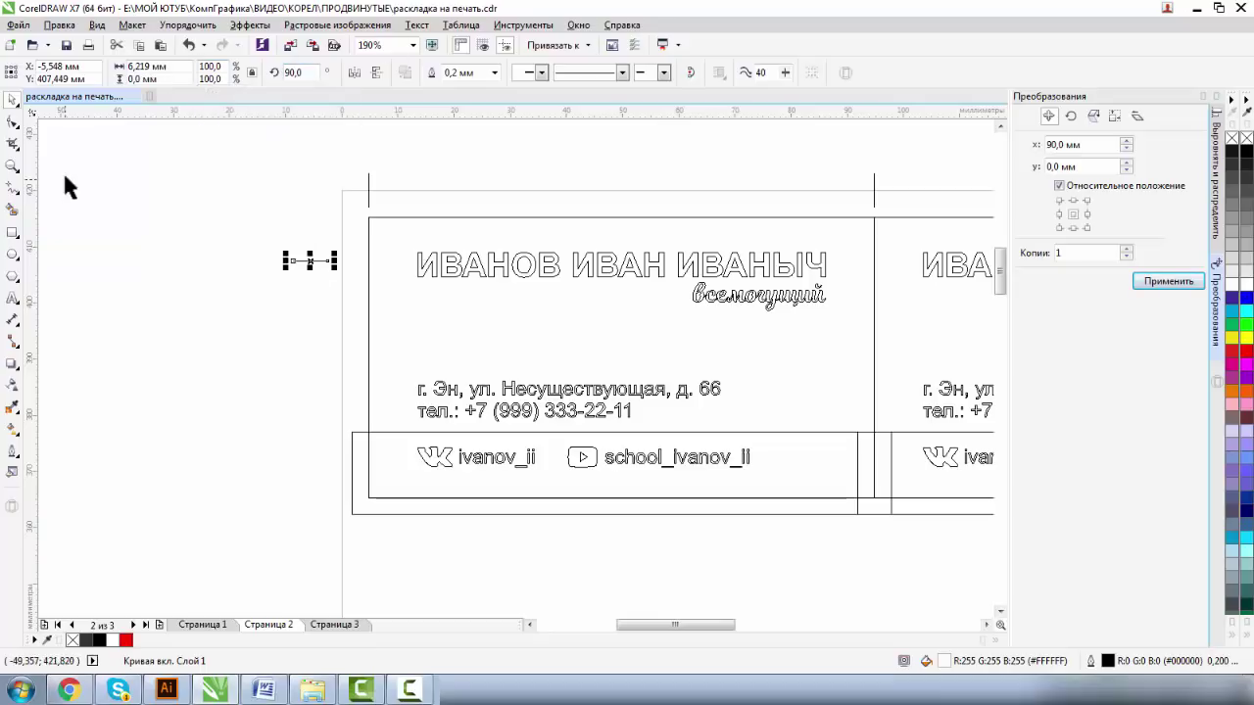
Step: Align the horizontal cutting mark with the top edge of the first card's border rectangle
{"action": "left_click", "coordinate": [427, 217], "text": "shift"}
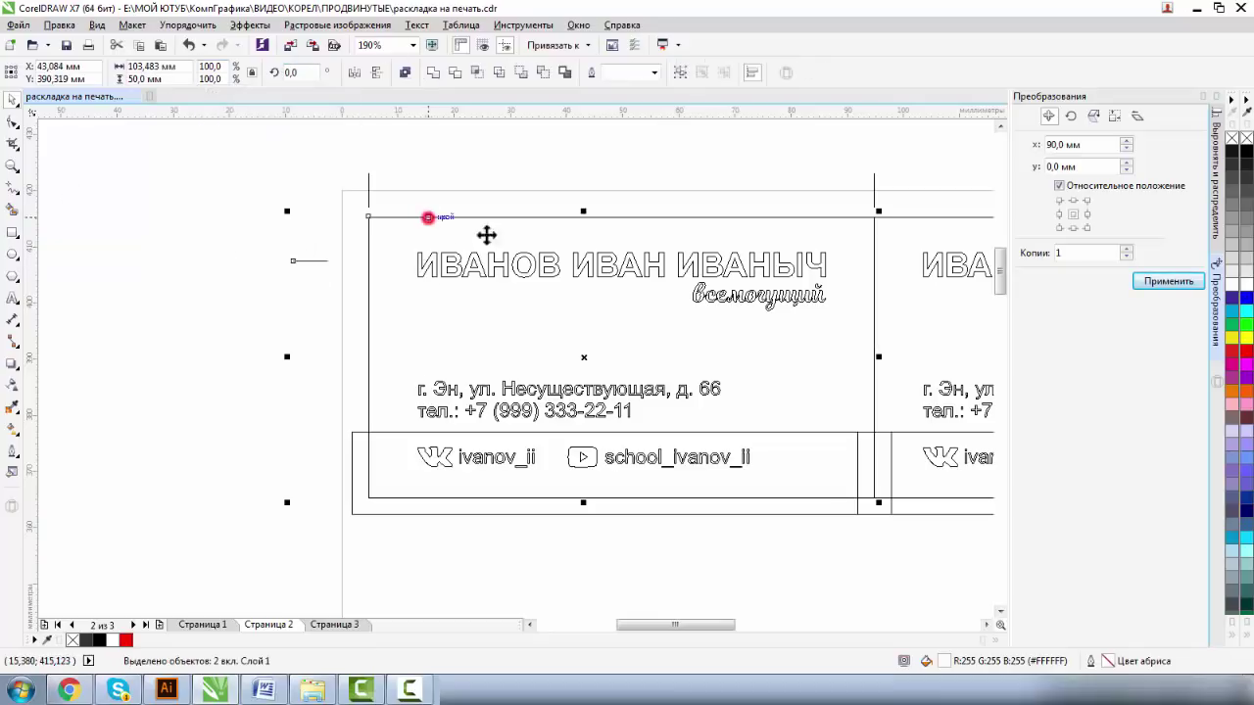
{"action": "left_click", "coordinate": [1216, 186]}
{"action": "left_click", "coordinate": [1024, 154]}
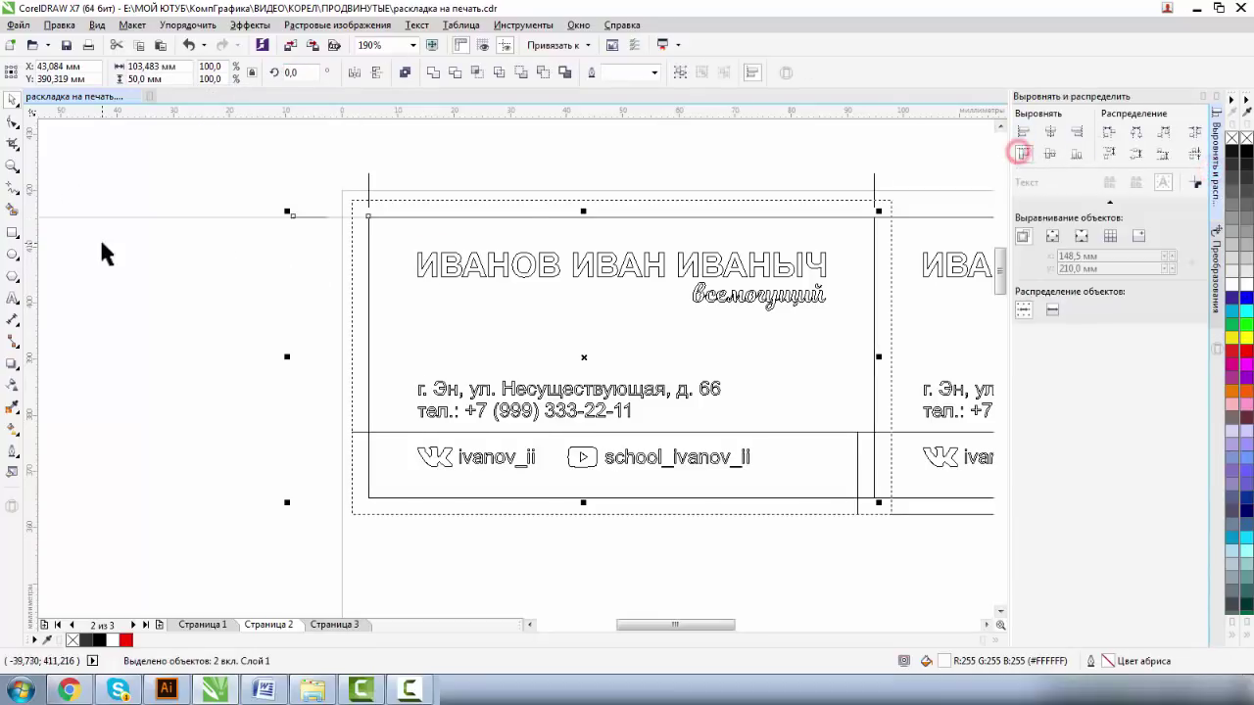
{"action": "left_click", "coordinate": [99, 236]}
Step: Shift the horizontal cutting mark right, closer to the first card's upper-left corner, centred at about X -2 mm
{"action": "left_click", "coordinate": [12, 165]}
{"action": "left_click_drag", "start_coordinate": [249, 202], "coordinate": [490, 292]}
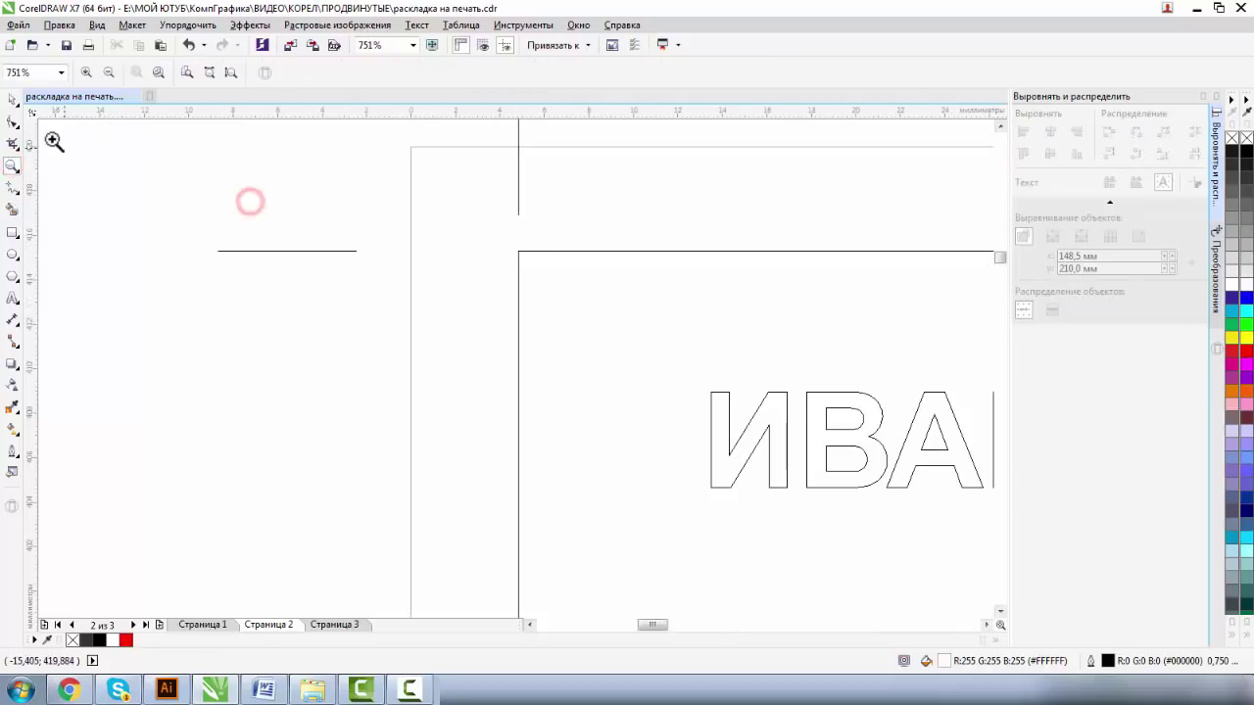
{"action": "left_click", "coordinate": [12, 98]}
{"action": "left_click_drag", "start_coordinate": [261, 251], "coordinate": [334, 250]}
{"action": "left_click", "coordinate": [12, 167]}
{"action": "left_click", "coordinate": [110, 65]}
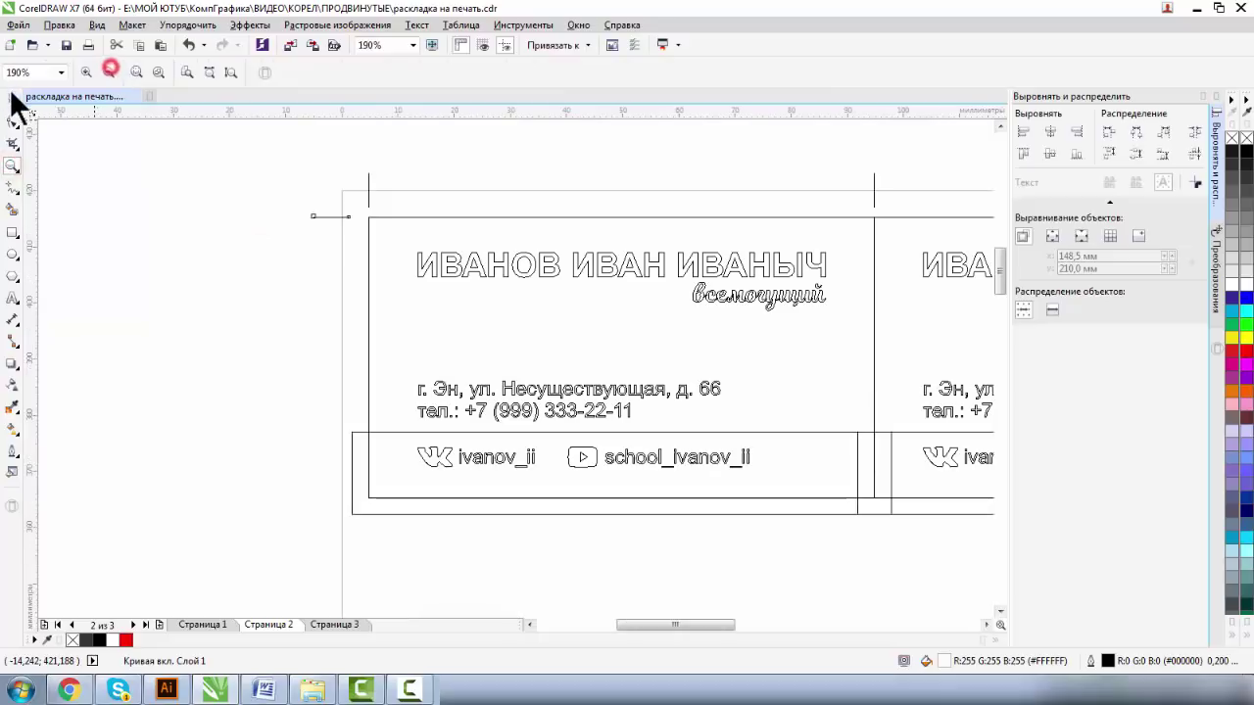
{"action": "left_click", "coordinate": [12, 98]}
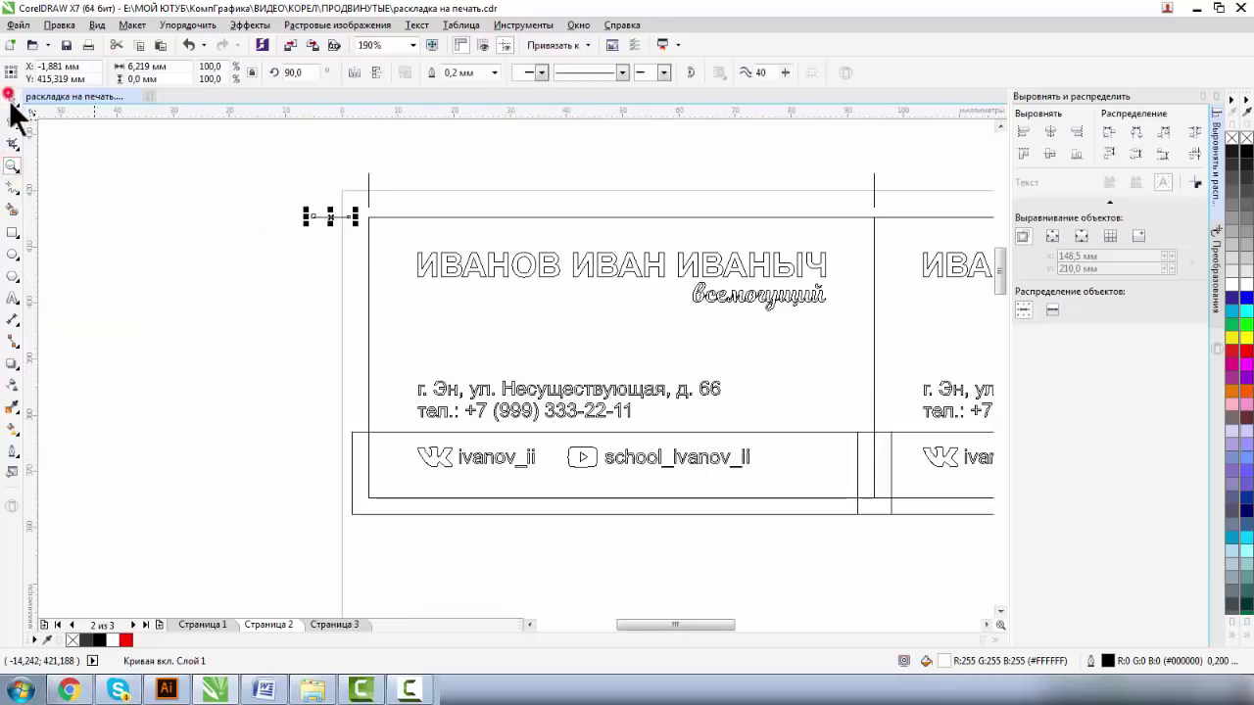
Step: Copy the horizontal cutting mark once with a relative offset of X 0 mm and Y -50 mm for the card's bottom edge
{"action": "left_click", "coordinate": [1216, 279]}
{"action": "double_click", "coordinate": [1067, 144]}
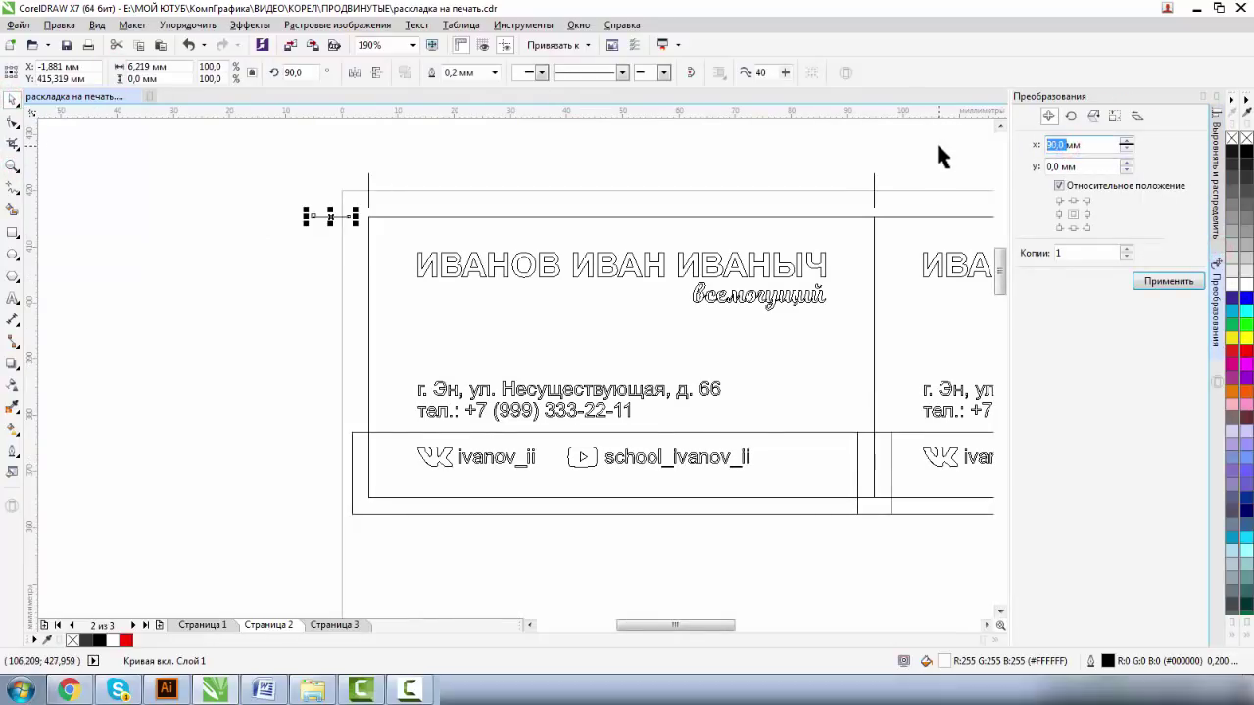
{"action": "type", "text": "0"}
{"action": "key", "text": "Tab"}
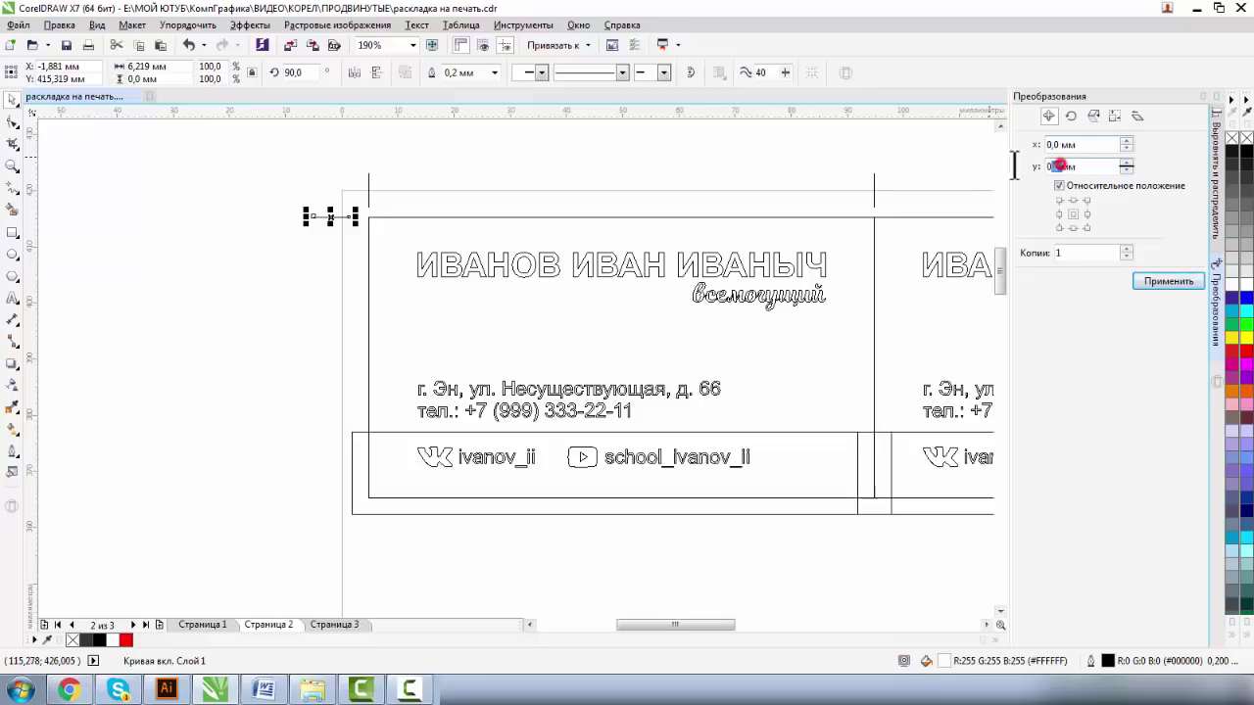
{"action": "type", "text": "-50"}
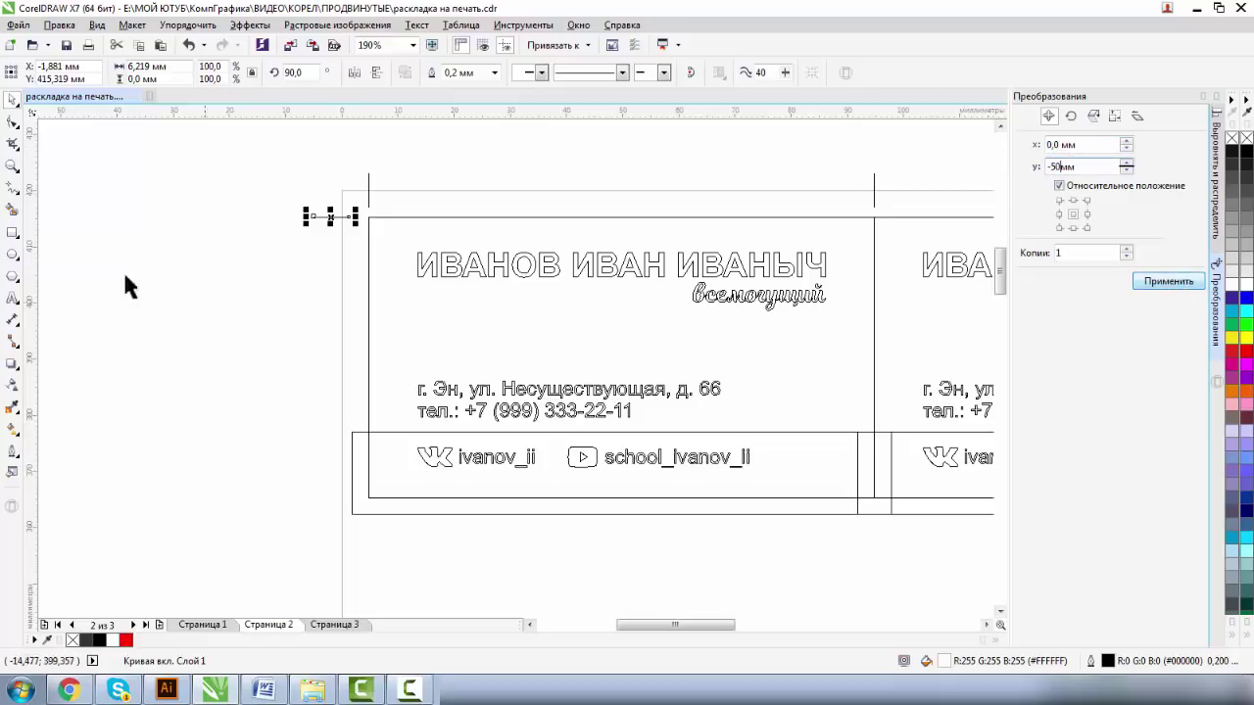
{"action": "left_click", "coordinate": [12, 166]}
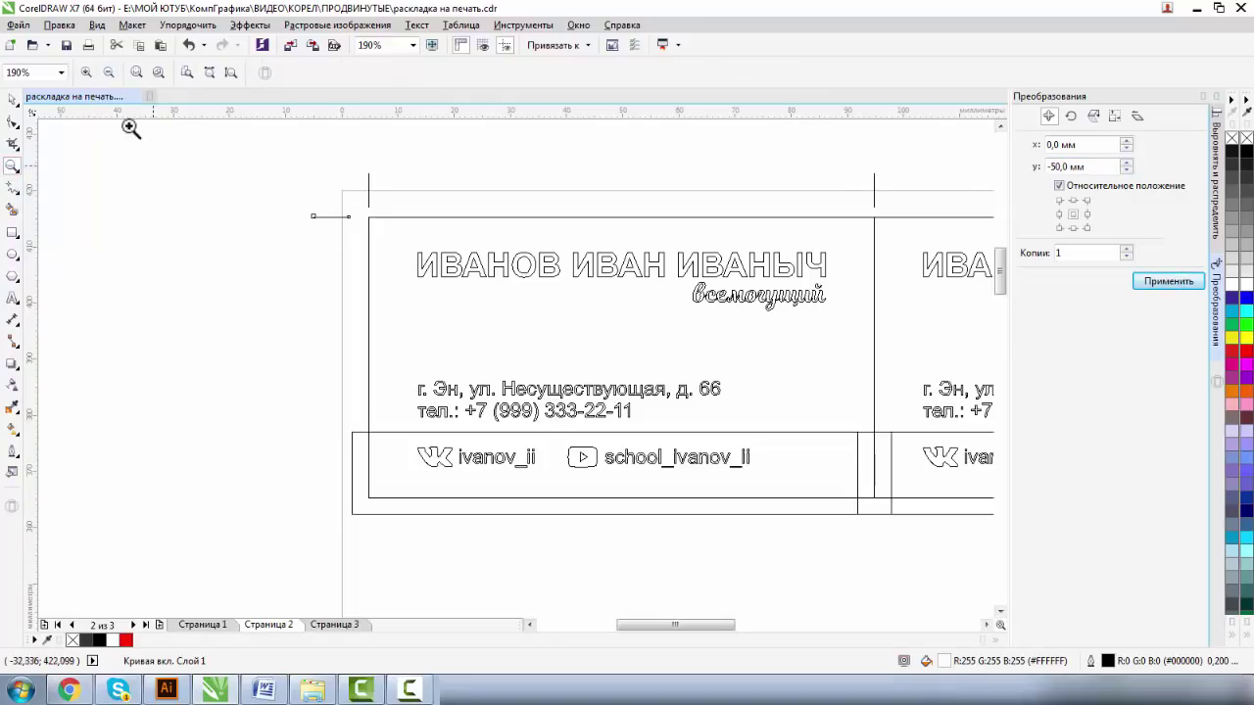
{"action": "left_click", "coordinate": [107, 72]}
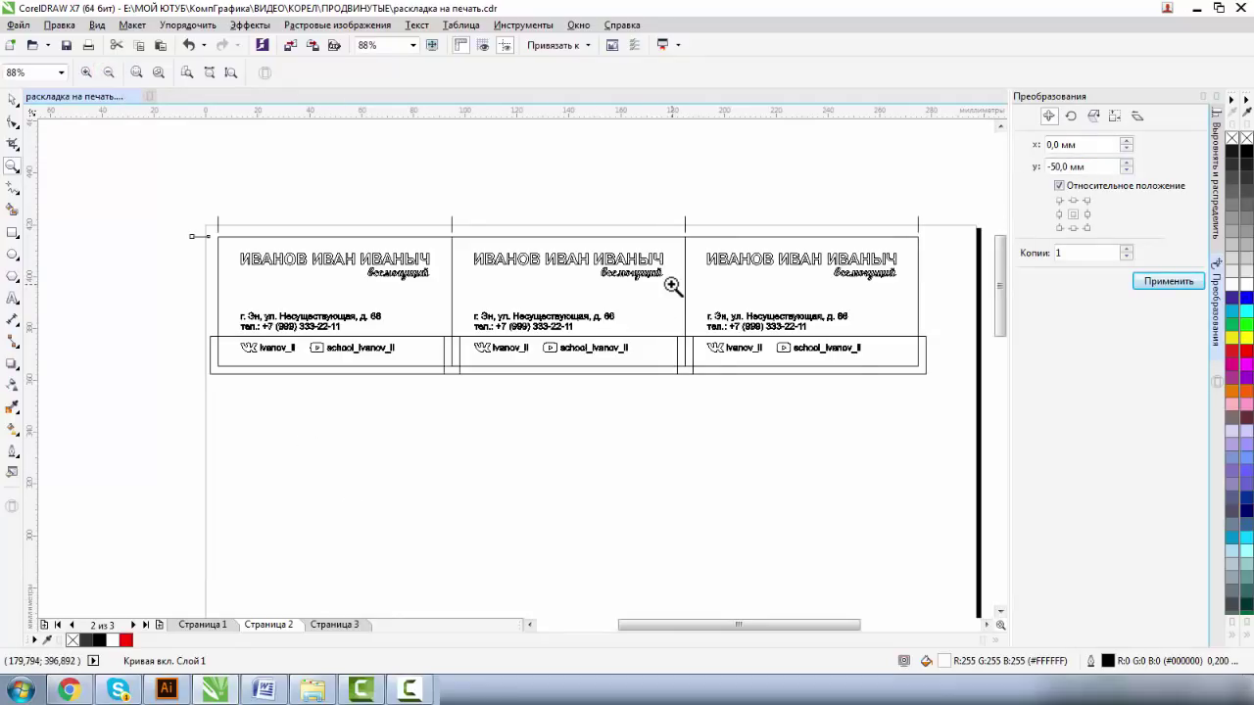
{"action": "left_click", "coordinate": [1161, 280]}
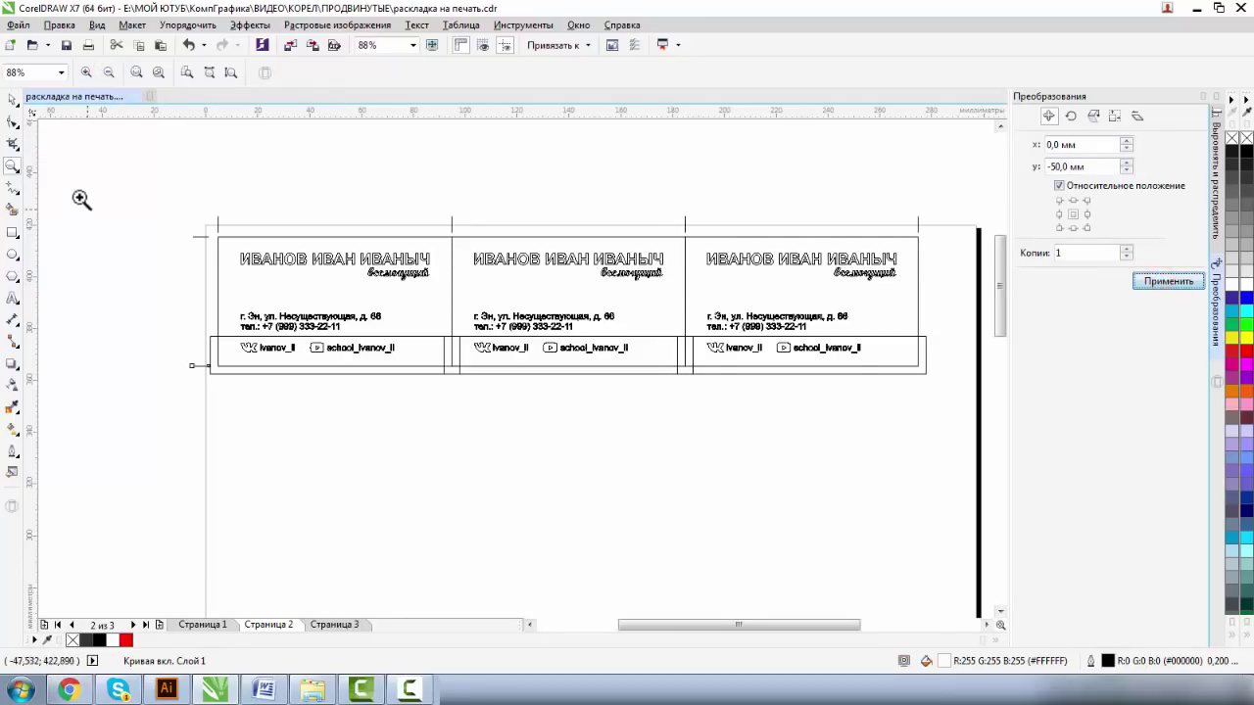
Step: Copy the two horizontal cutting marks to the opposite end of the card row and switch the display to Enhanced view
{"action": "left_click", "coordinate": [12, 98]}
{"action": "left_click_drag", "start_coordinate": [144, 208], "coordinate": [210, 384]}
{"action": "left_click_drag", "start_coordinate": [204, 302], "coordinate": [938, 296]}
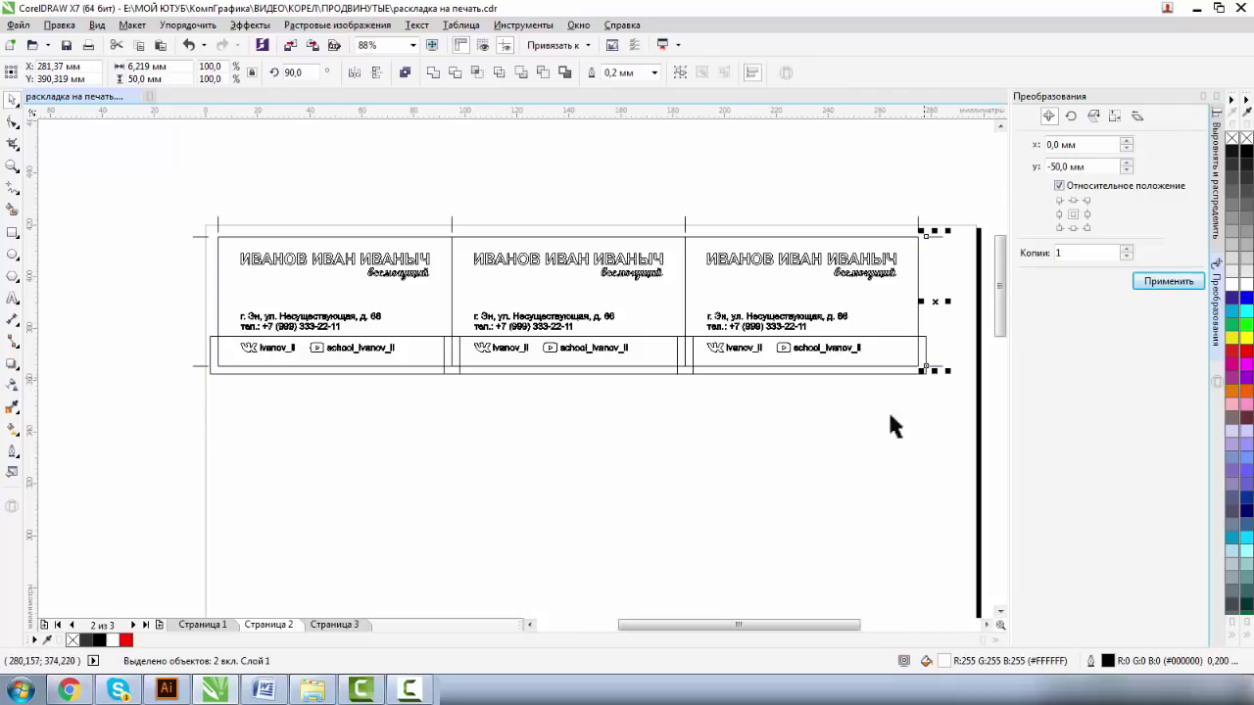
{"action": "left_click", "coordinate": [96, 24]}
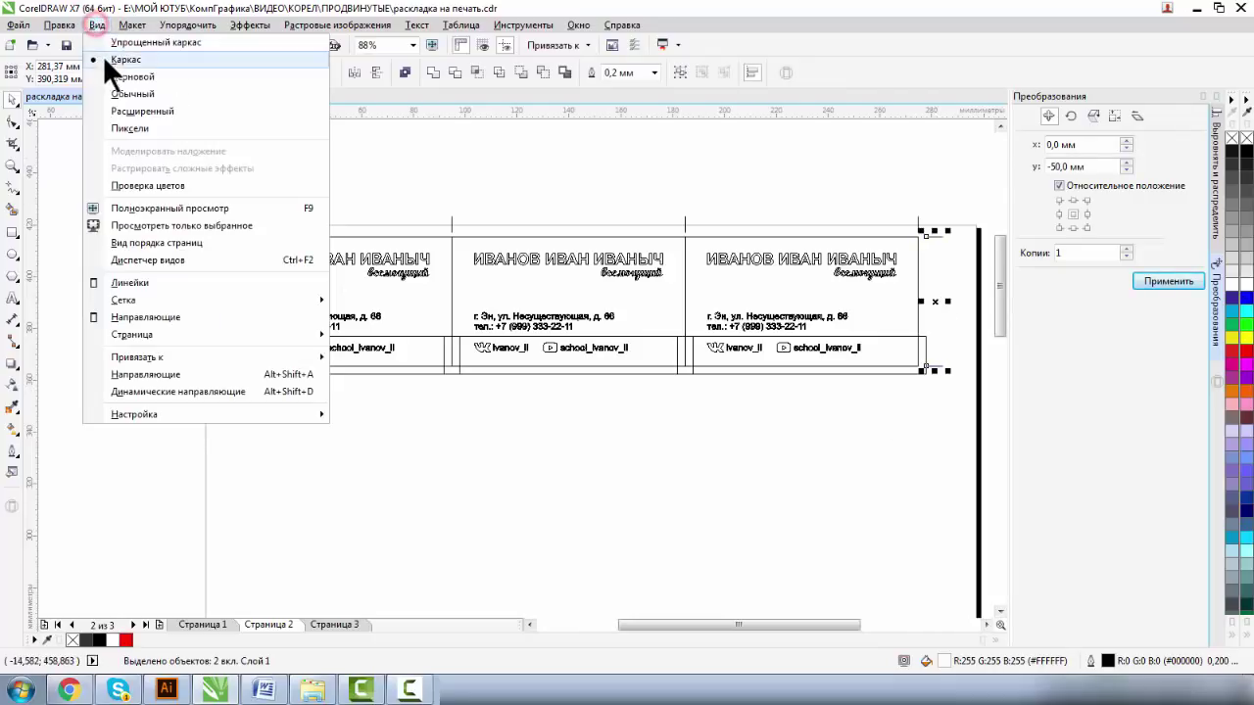
{"action": "left_click", "coordinate": [114, 112]}
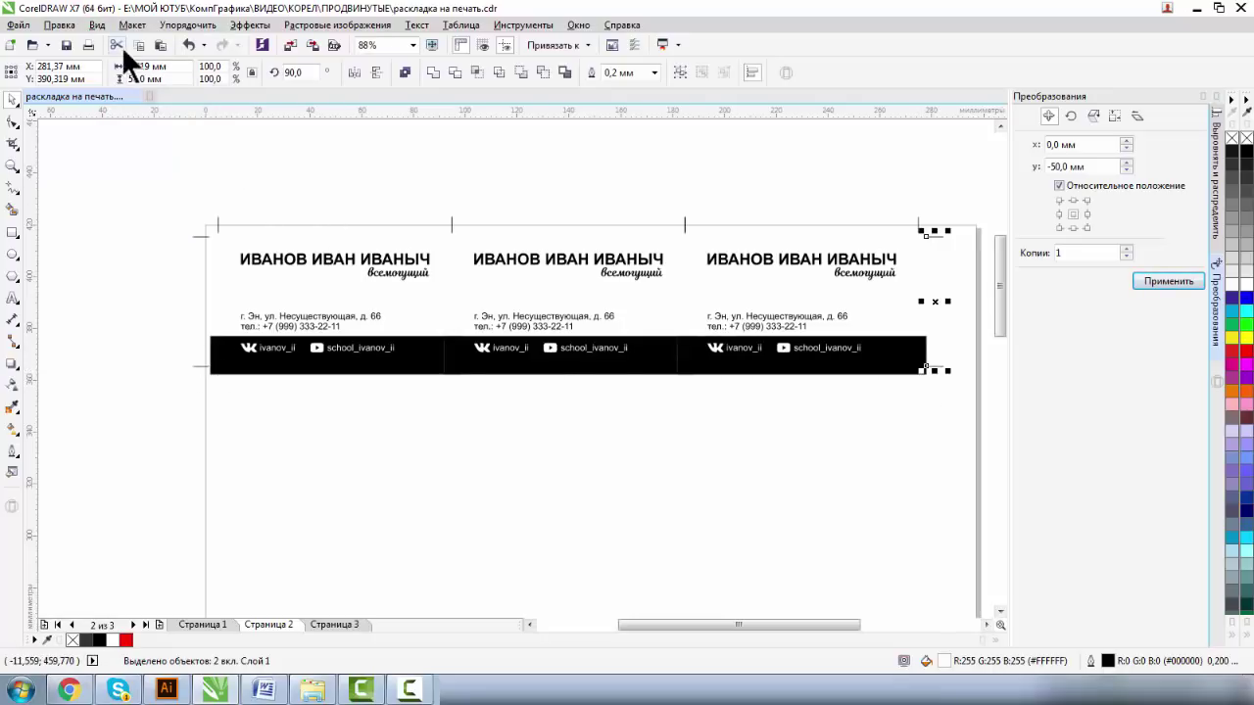
Step: Select the whole card row with its cutting marks and make one copy offset -55 mm in Y
{"action": "left_click_drag", "start_coordinate": [170, 229], "coordinate": [981, 442]}
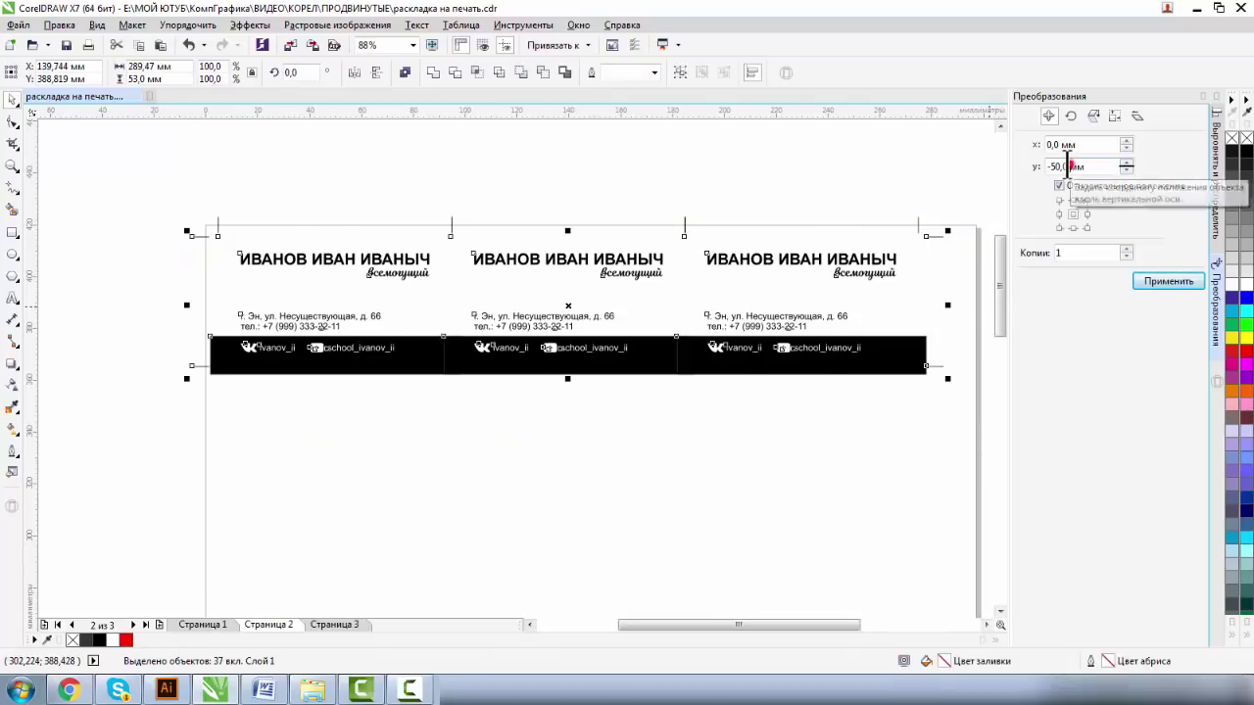
{"action": "left_click_drag", "start_coordinate": [1070, 167], "coordinate": [1056, 166]}
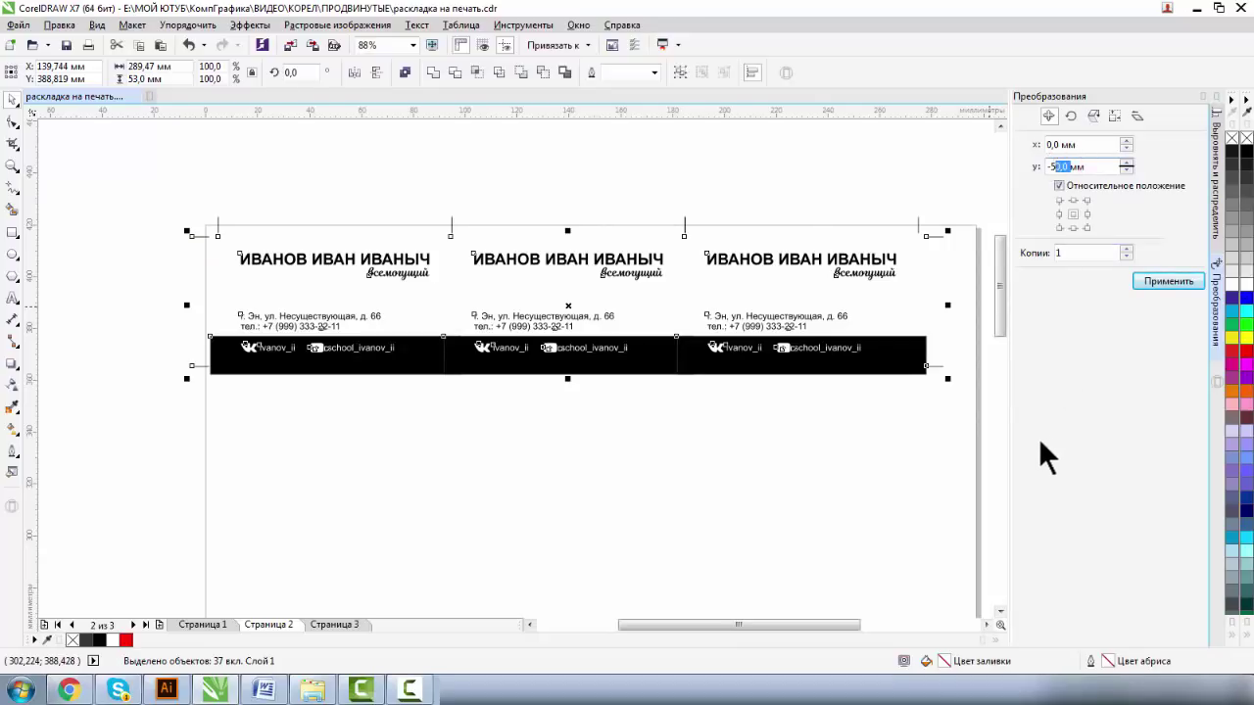
{"action": "type", "text": "5"}
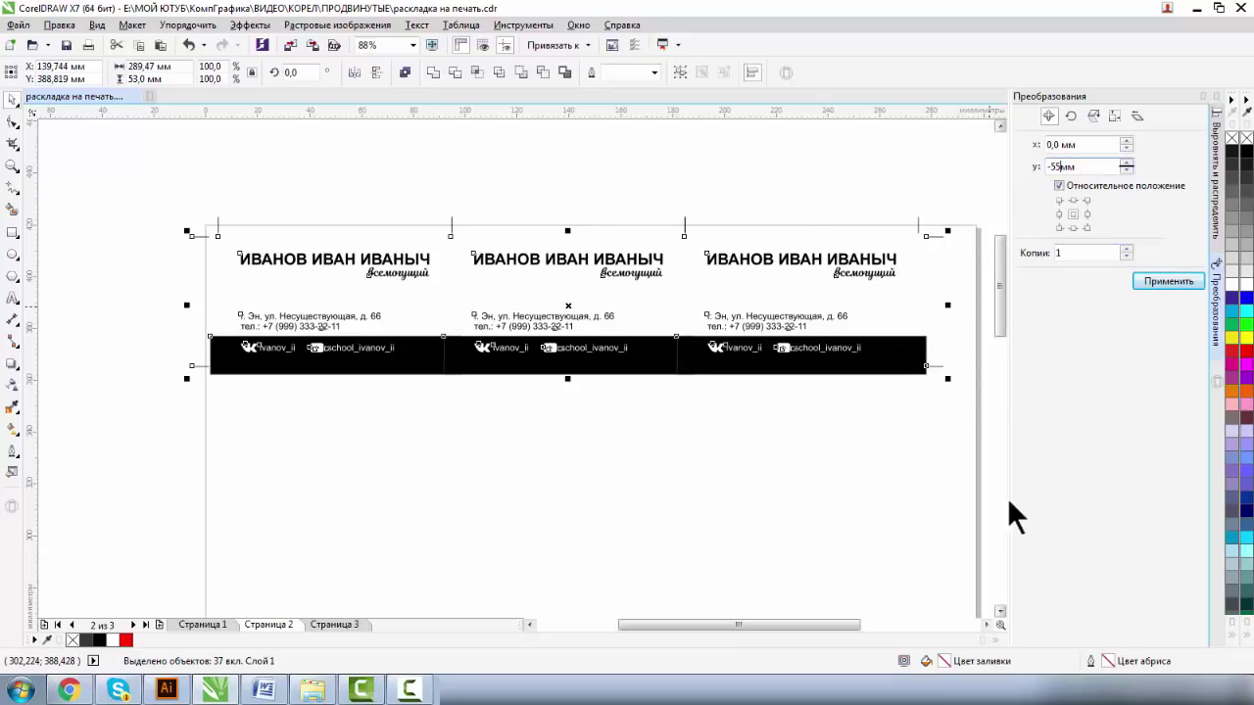
{"action": "left_click", "coordinate": [1144, 281]}
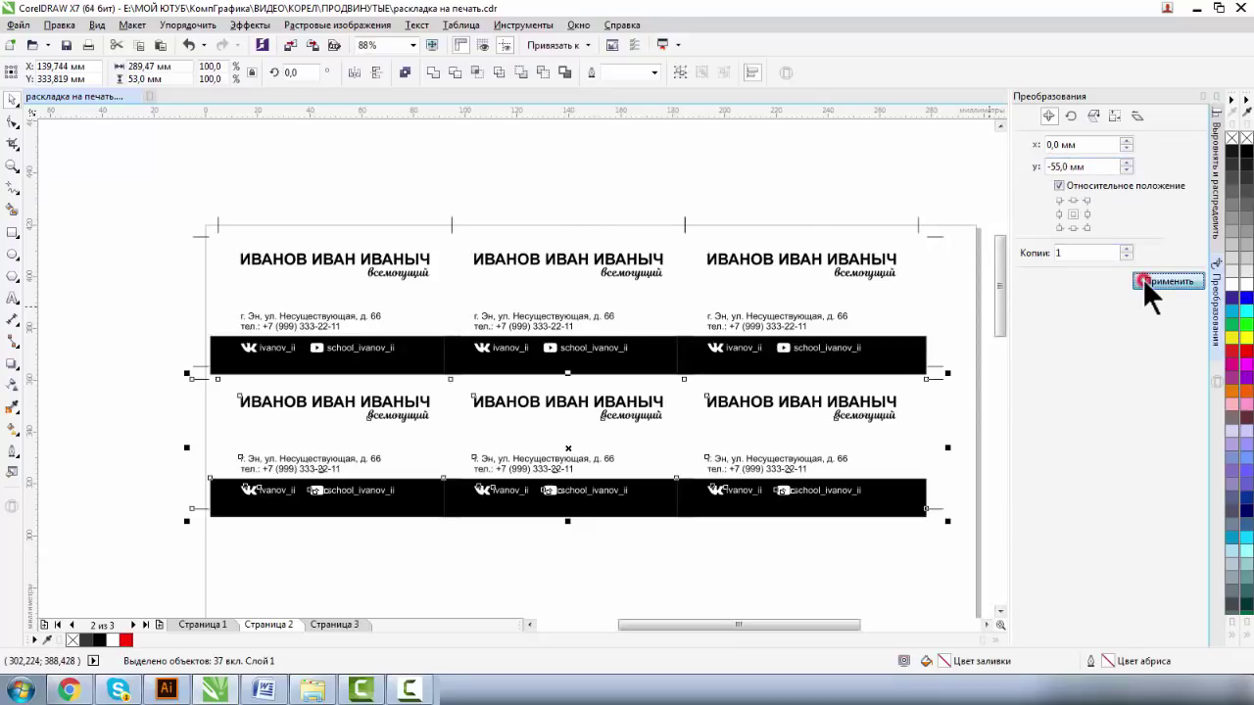
Step: Make six further copies of the second card row down the page, each offset -55 mm in Y
{"action": "left_click", "coordinate": [13, 167]}
{"action": "left_click_drag", "start_coordinate": [185, 324], "coordinate": [420, 448]}
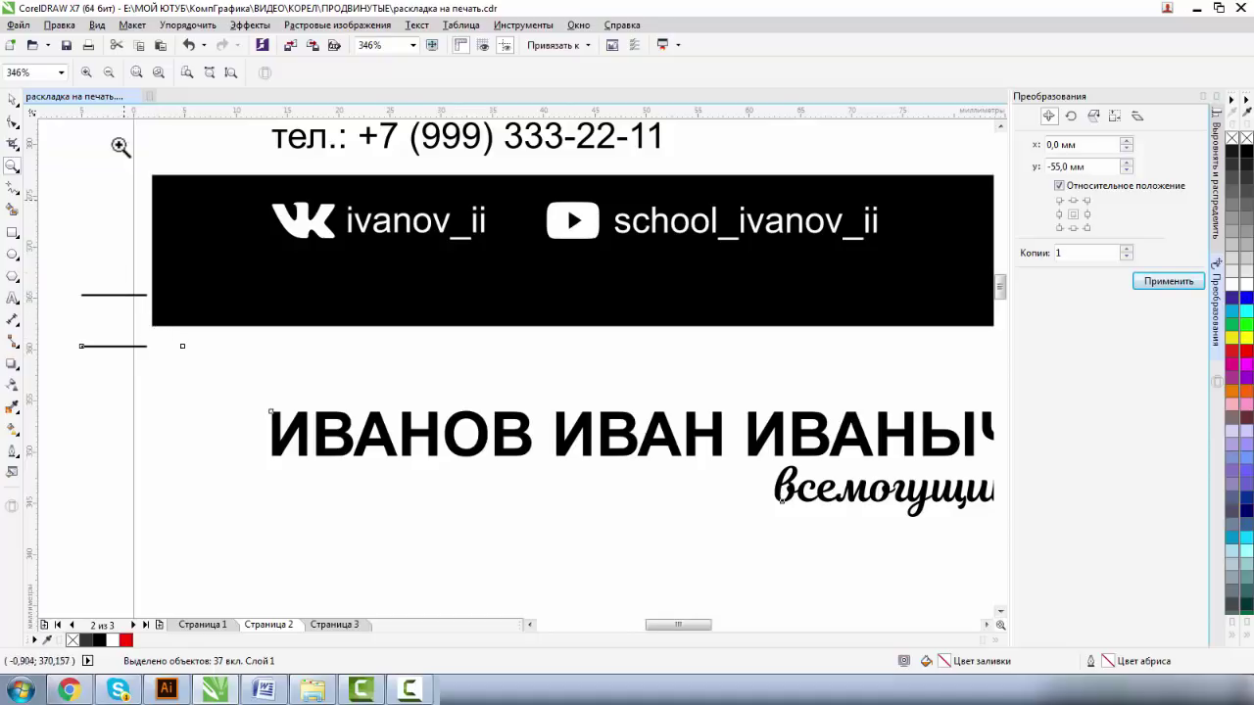
{"action": "left_click", "coordinate": [111, 74]}
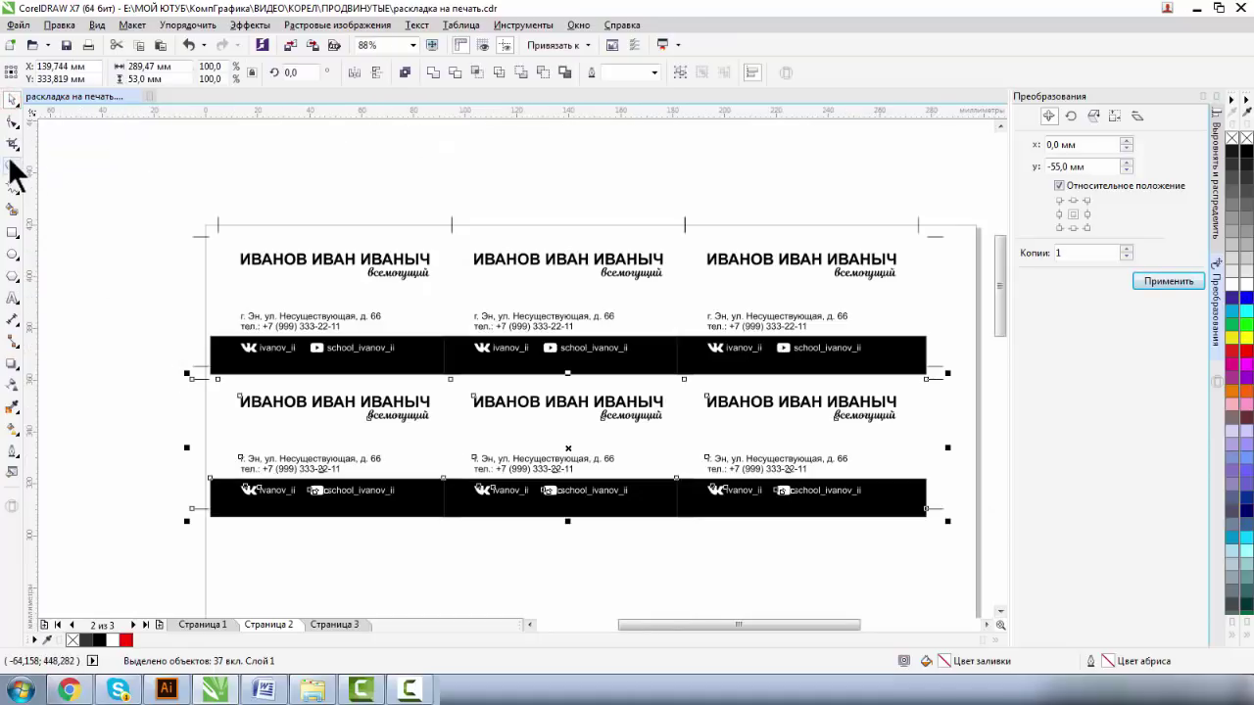
{"action": "left_click", "coordinate": [12, 163]}
{"action": "left_click", "coordinate": [106, 73]}
{"action": "left_click", "coordinate": [12, 99]}
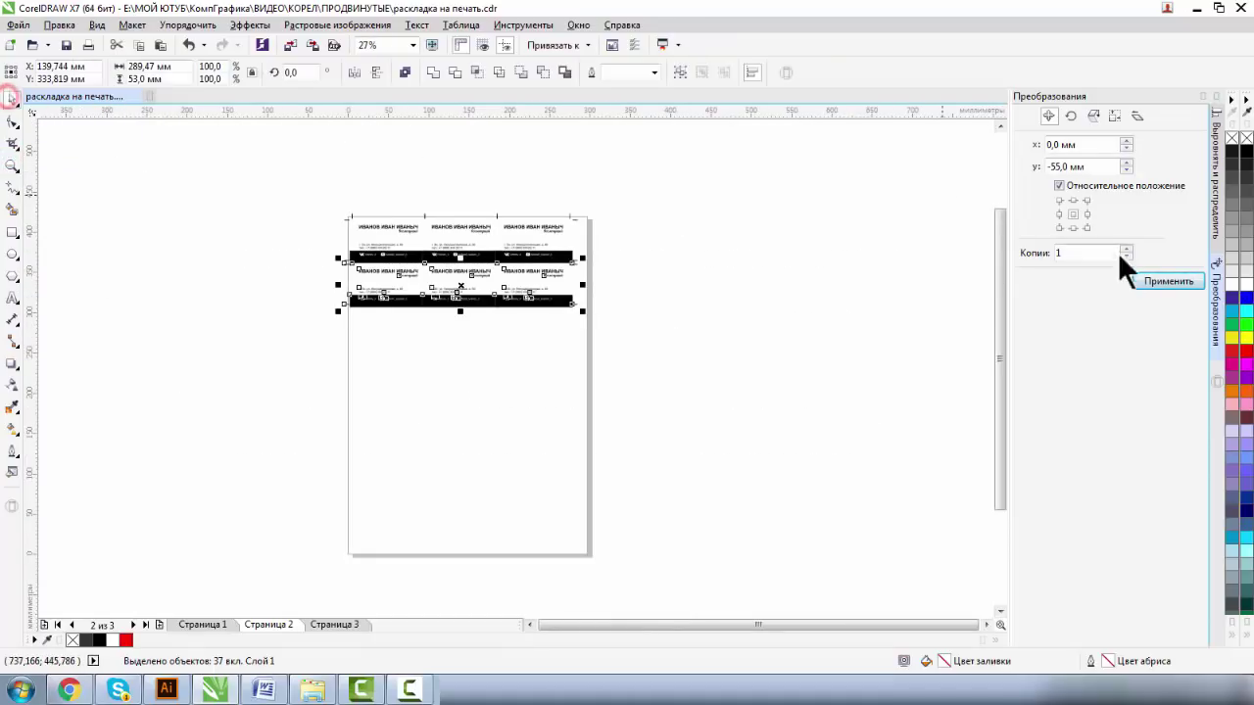
{"action": "type", "text": "6"}
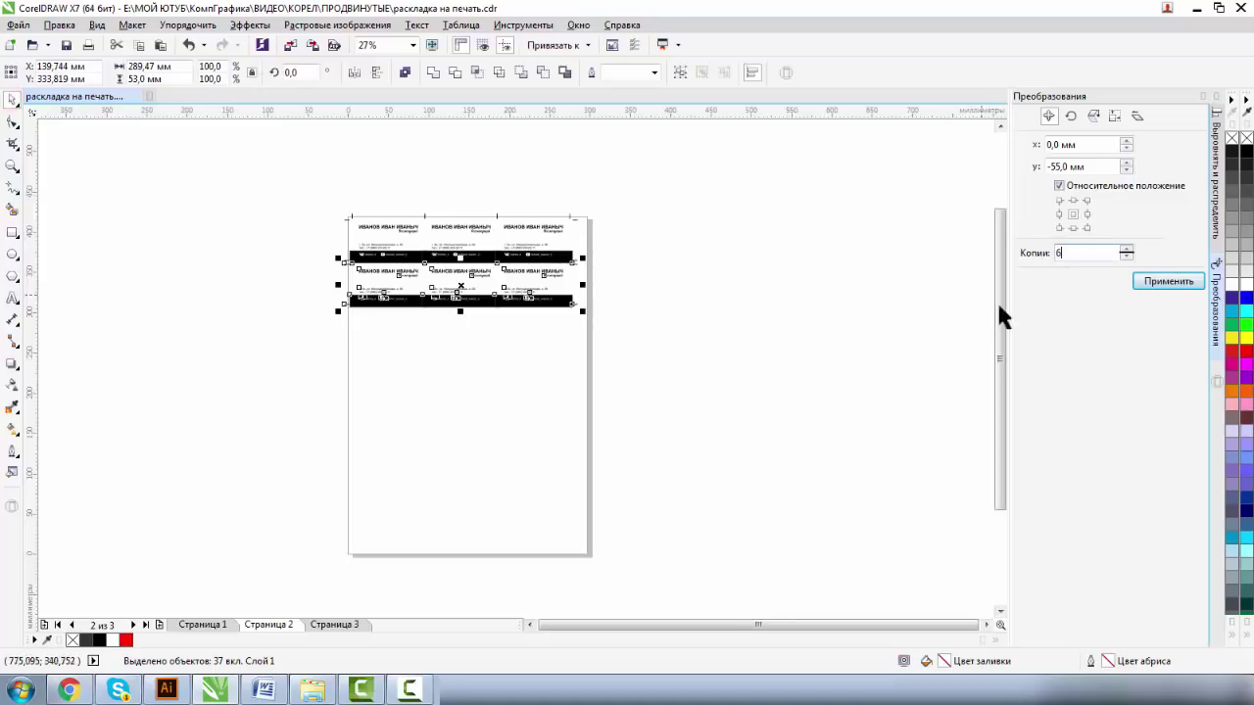
{"action": "left_click", "coordinate": [1165, 282]}
Step: Group the vertical cutting marks above the first row and place a copy of the group below the last row
{"action": "left_click_drag", "start_coordinate": [344, 202], "coordinate": [574, 220]}
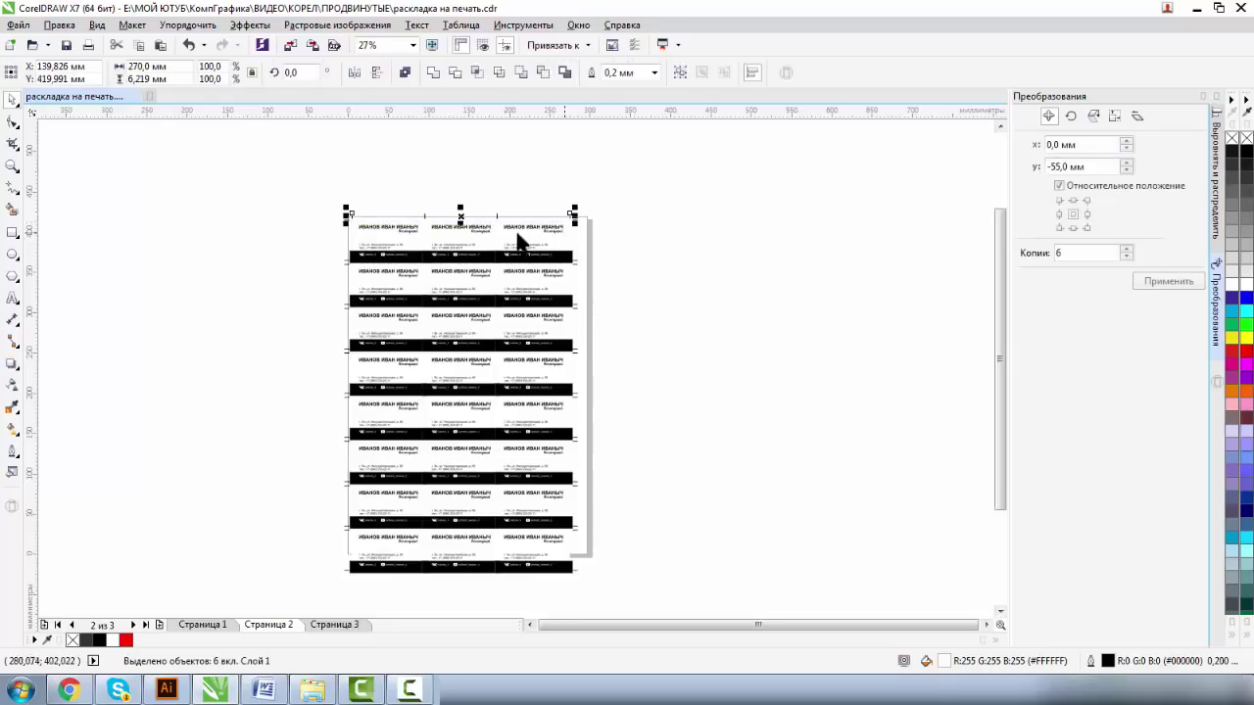
{"action": "left_click", "coordinate": [679, 73]}
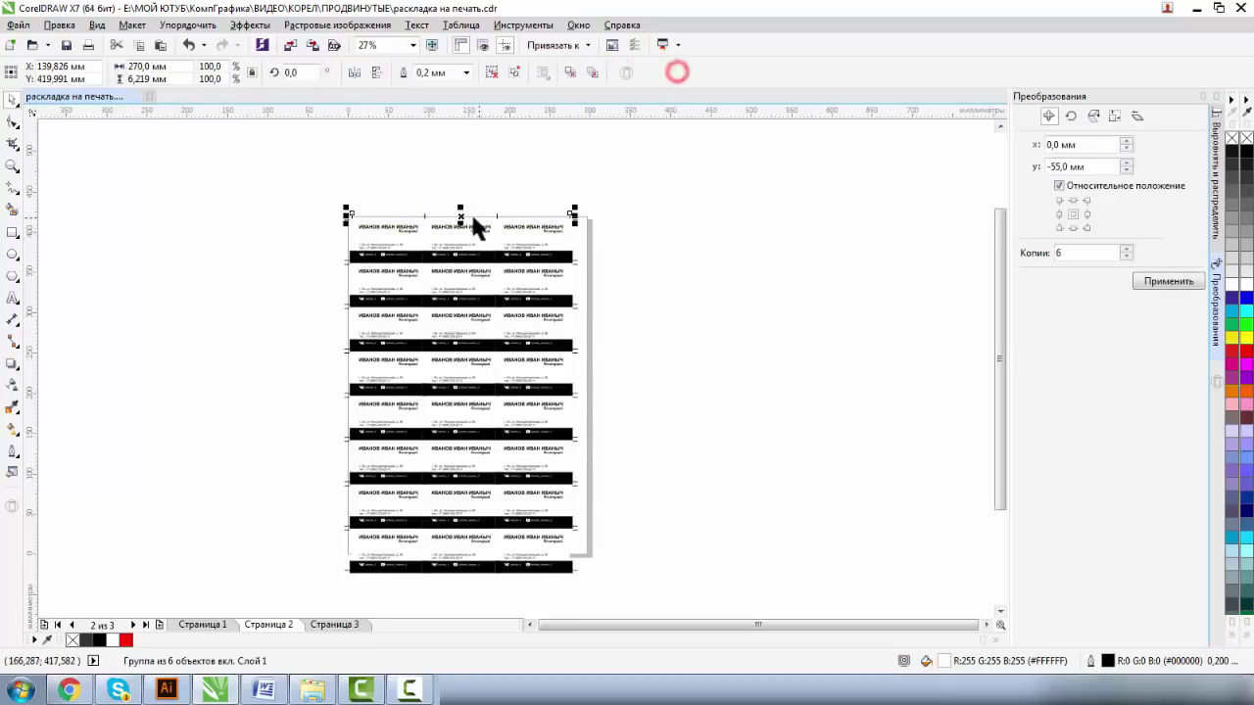
{"action": "left_click_drag", "start_coordinate": [462, 217], "coordinate": [472, 581]}
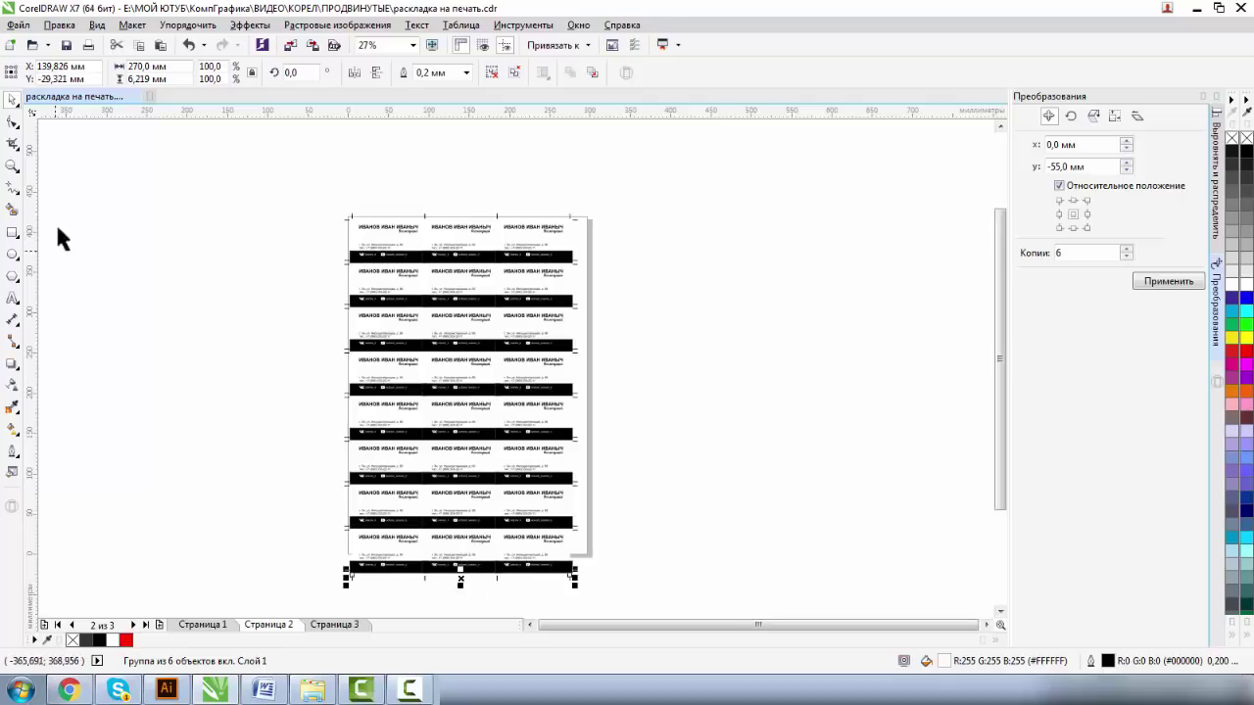
Step: Move the copied vertical cutting marks straight up against the lower edge of the last row's black band
{"action": "left_click", "coordinate": [12, 165]}
{"action": "left_click_drag", "start_coordinate": [345, 561], "coordinate": [390, 584]}
{"action": "left_click", "coordinate": [13, 99]}
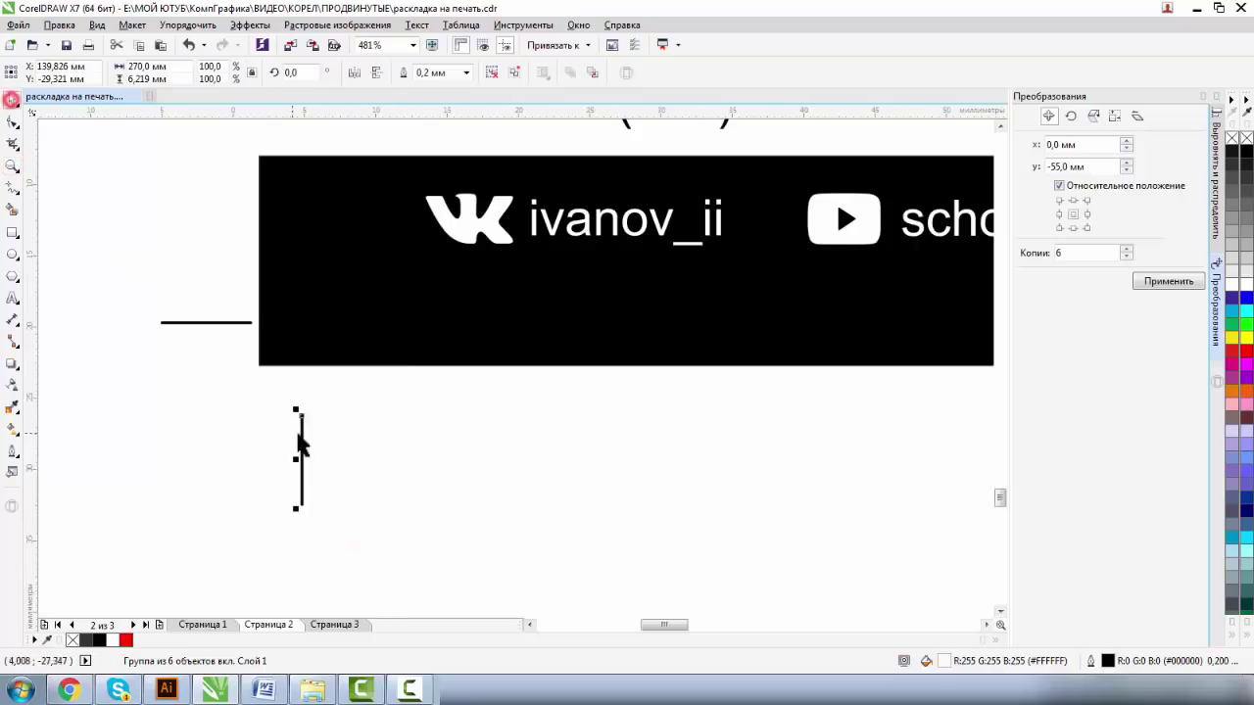
{"action": "left_click_drag", "start_coordinate": [303, 434], "coordinate": [303, 372]}
Step: Group all the cards and cutting marks on page 2 and centre the group on the page
{"action": "left_click", "coordinate": [13, 166]}
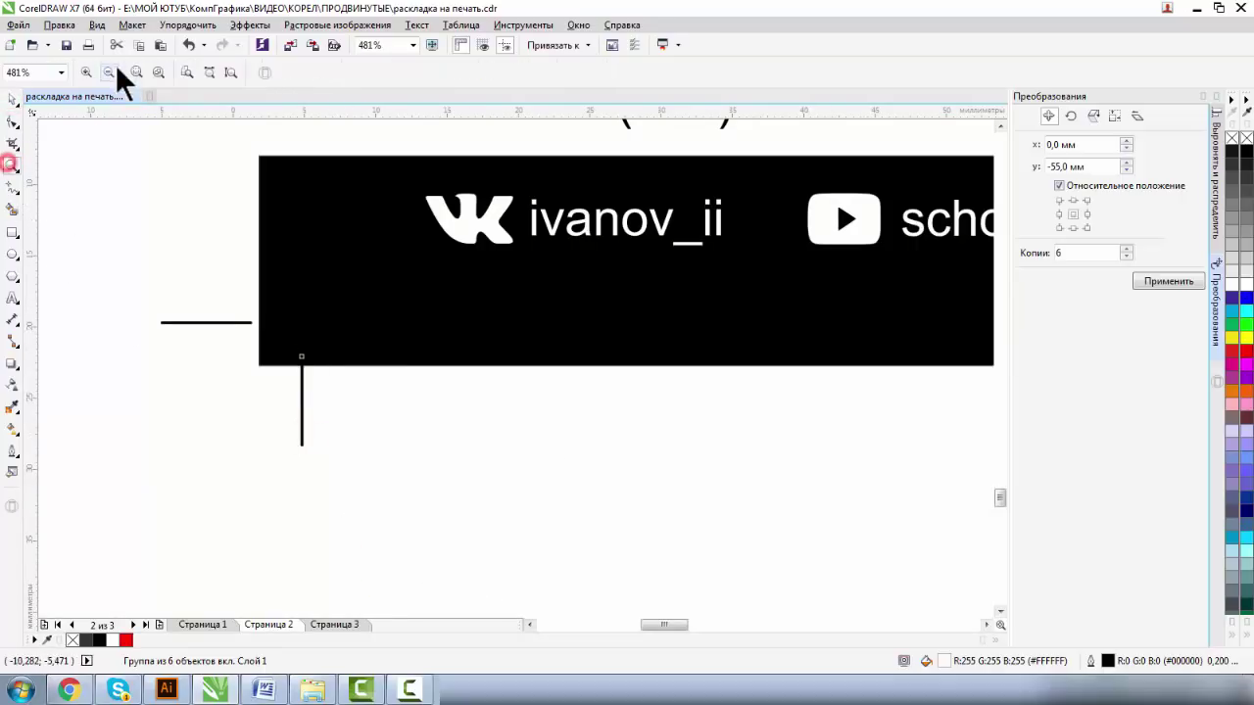
{"action": "left_click", "coordinate": [109, 73]}
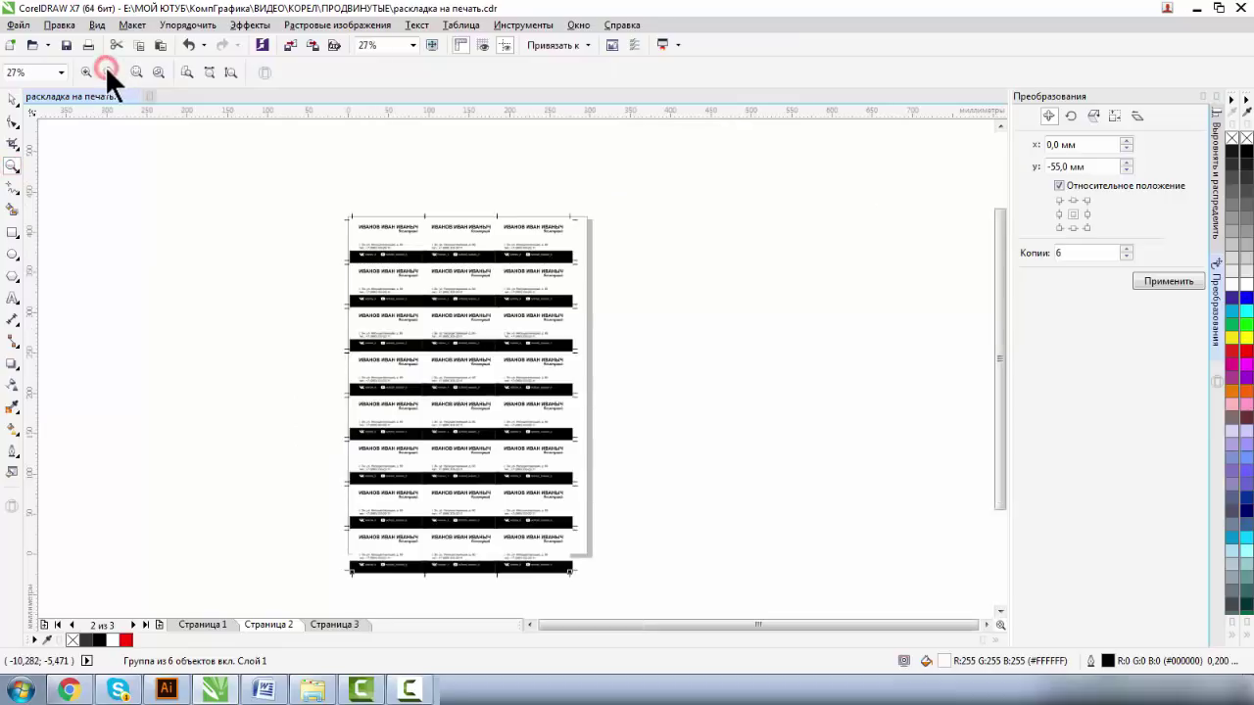
{"action": "left_click", "coordinate": [12, 99]}
{"action": "left_click_drag", "start_coordinate": [296, 191], "coordinate": [683, 607]}
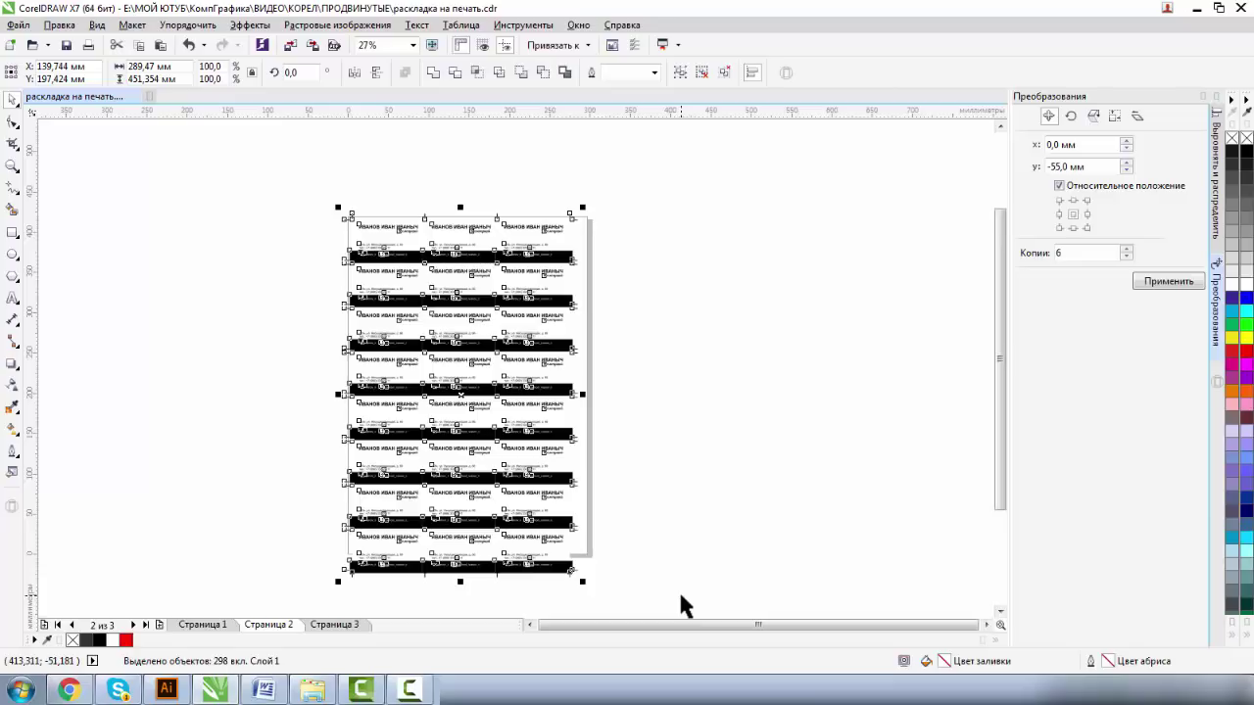
{"action": "left_click", "coordinate": [678, 73]}
{"action": "key", "text": "p"}
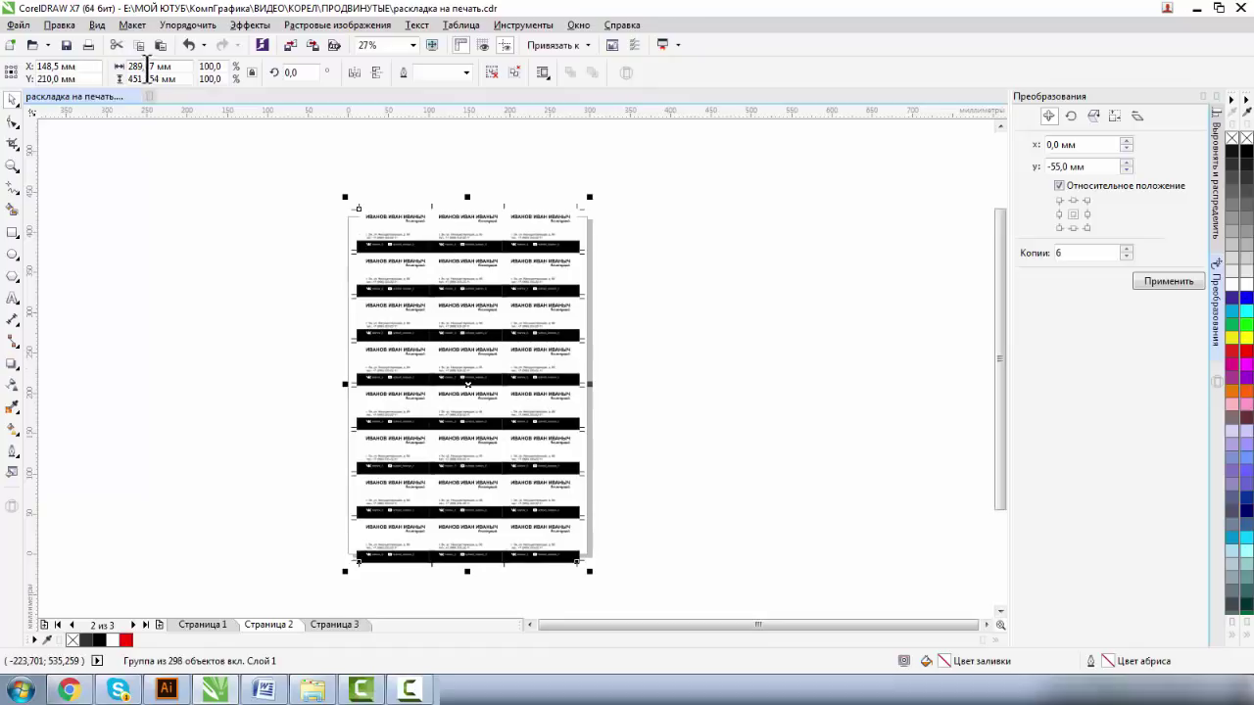
{"action": "left_click", "coordinate": [619, 336]}
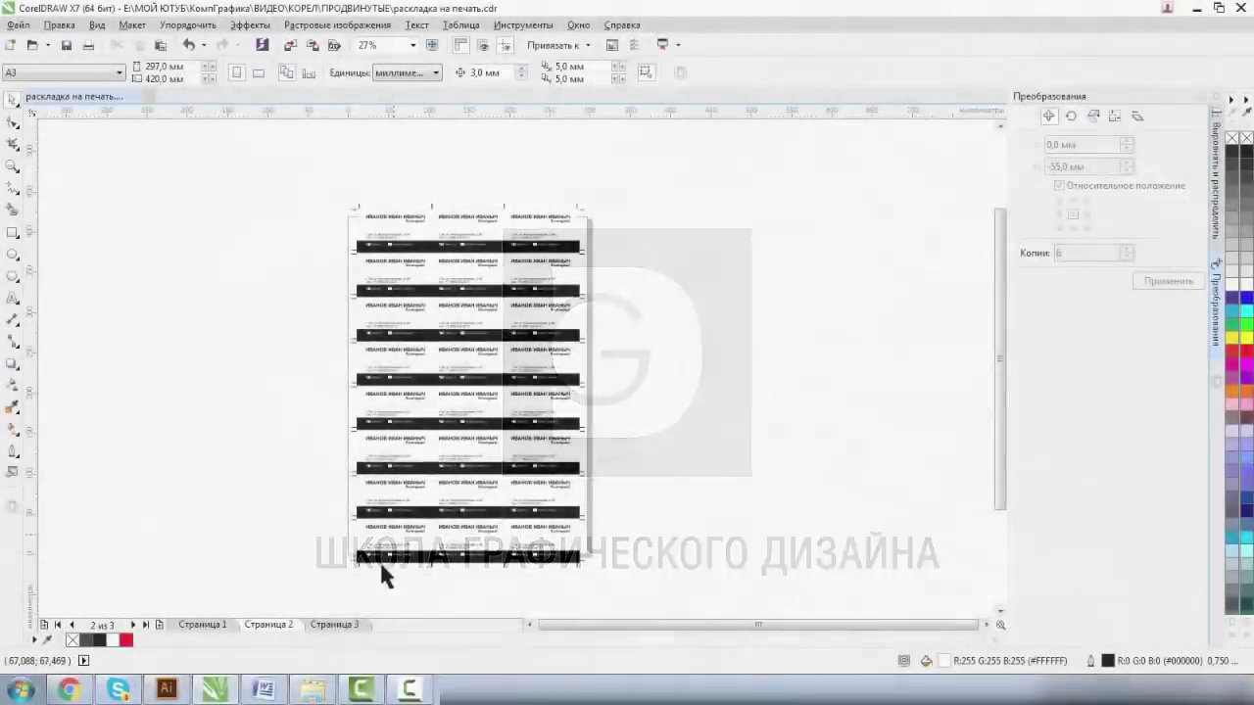
Step: Go to page 3 and ungroup the dark business card
{"action": "left_click", "coordinate": [321, 624]}
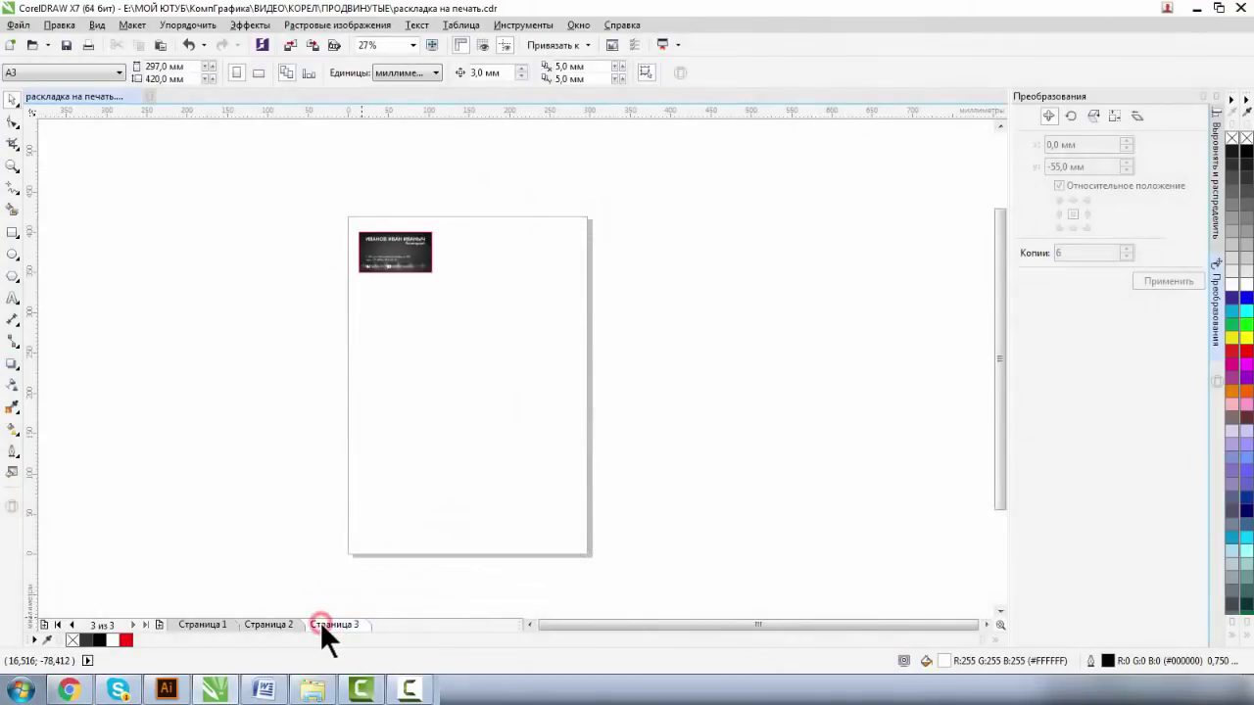
{"action": "left_click", "coordinate": [13, 164]}
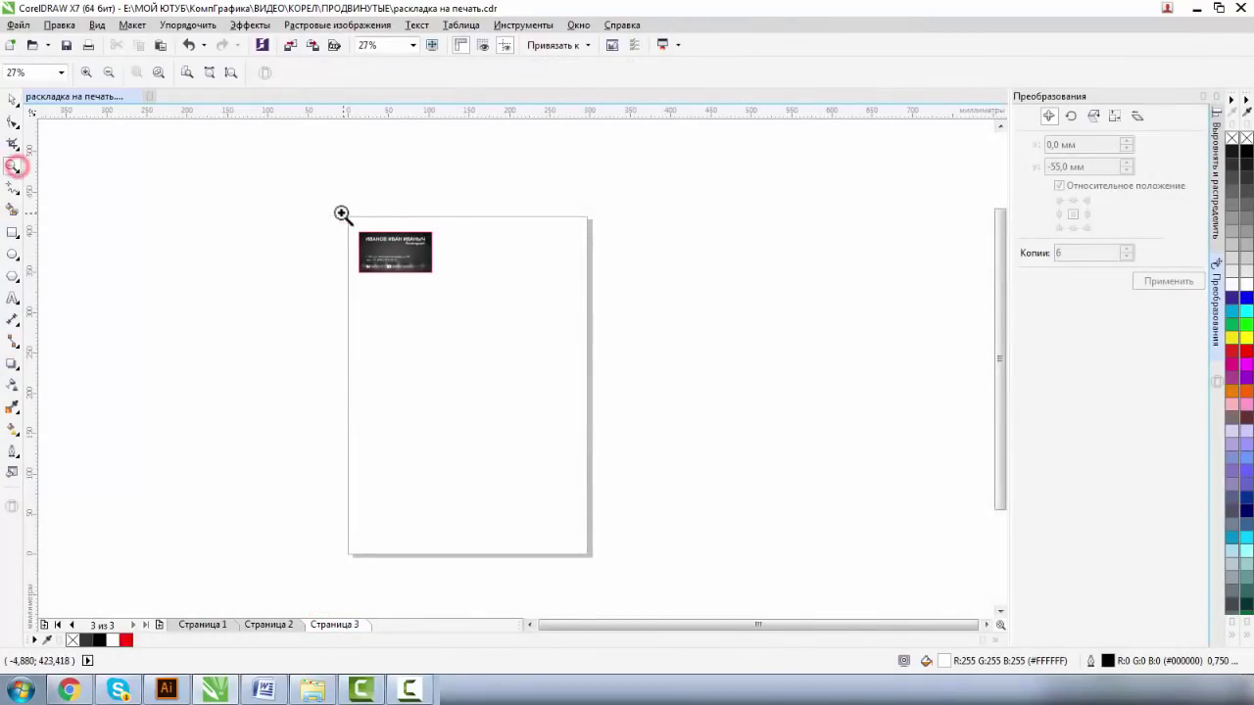
{"action": "left_click_drag", "start_coordinate": [343, 216], "coordinate": [502, 306]}
{"action": "left_click", "coordinate": [12, 98]}
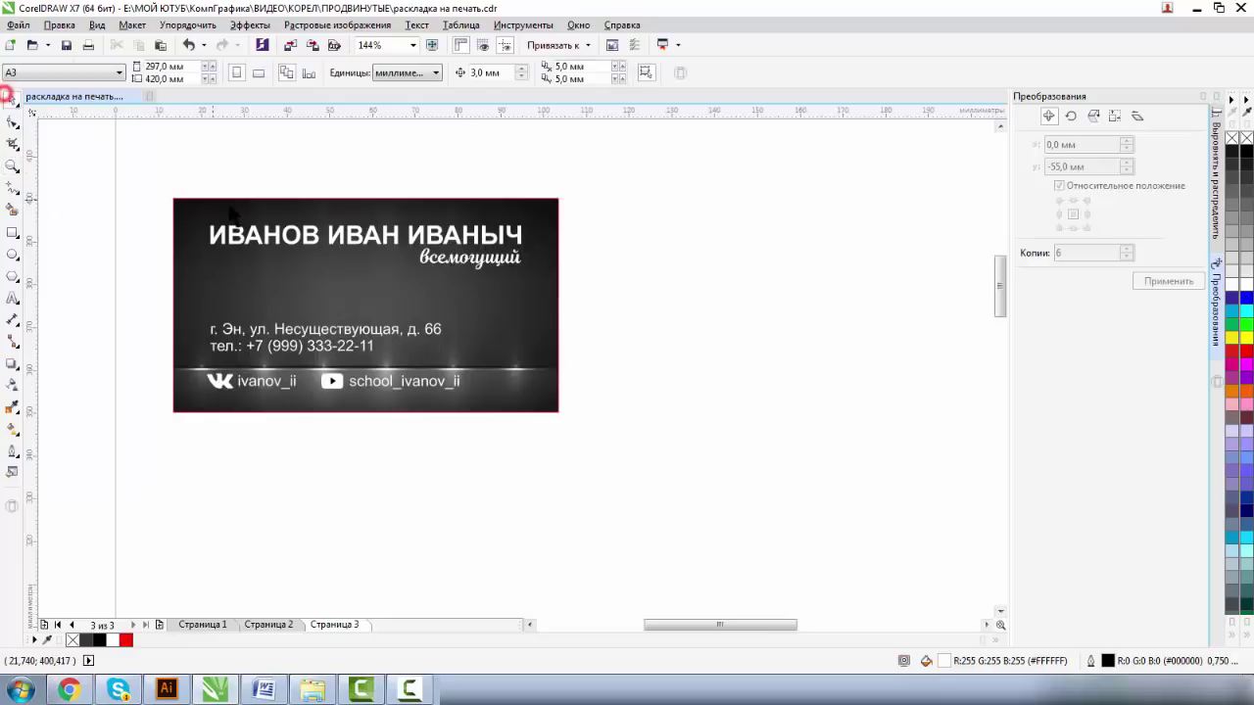
{"action": "left_click", "coordinate": [218, 287]}
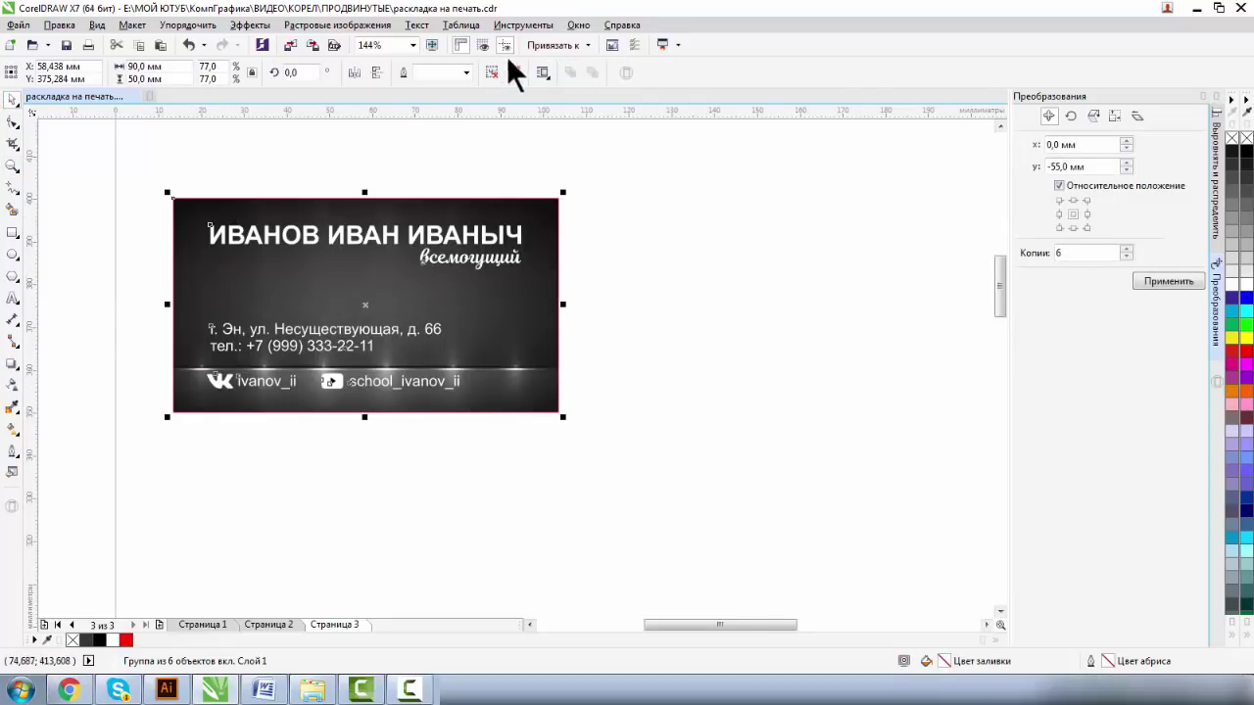
{"action": "left_click", "coordinate": [459, 137]}
Step: Convert the dark card's PowerClip background rectangle to curves
{"action": "left_click", "coordinate": [382, 203], "text": "ctrl"}
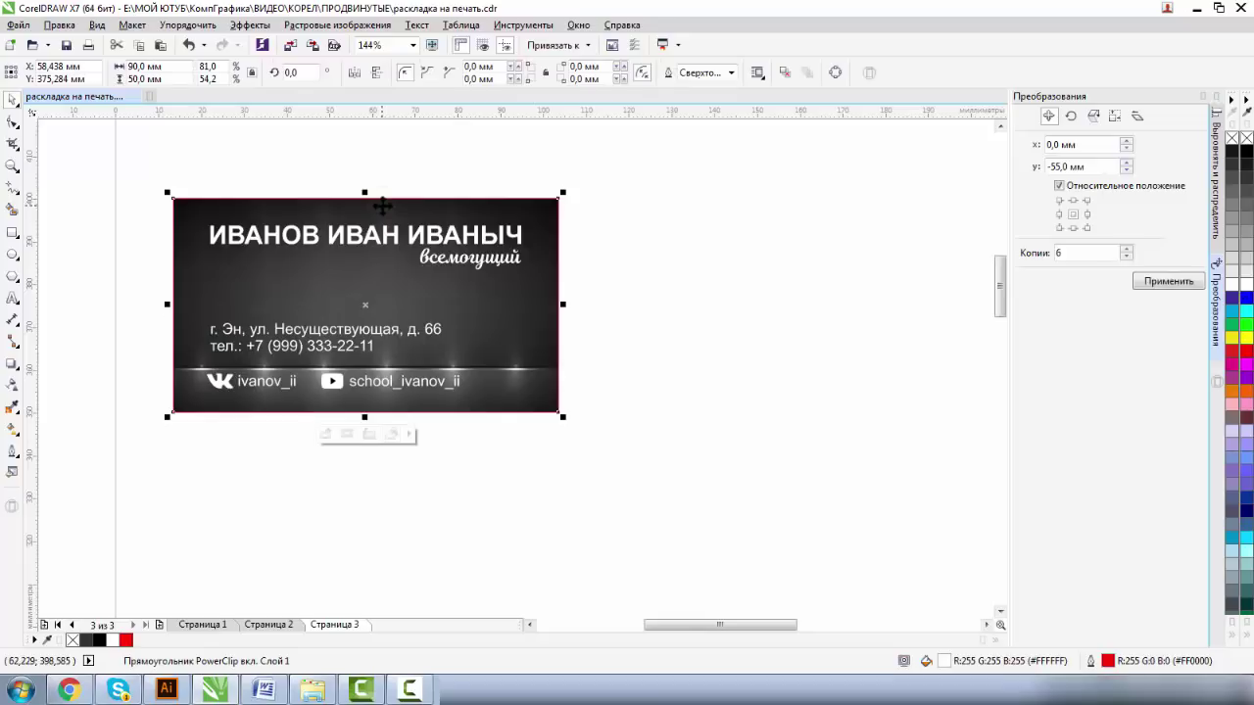
{"action": "right_click", "coordinate": [382, 206]}
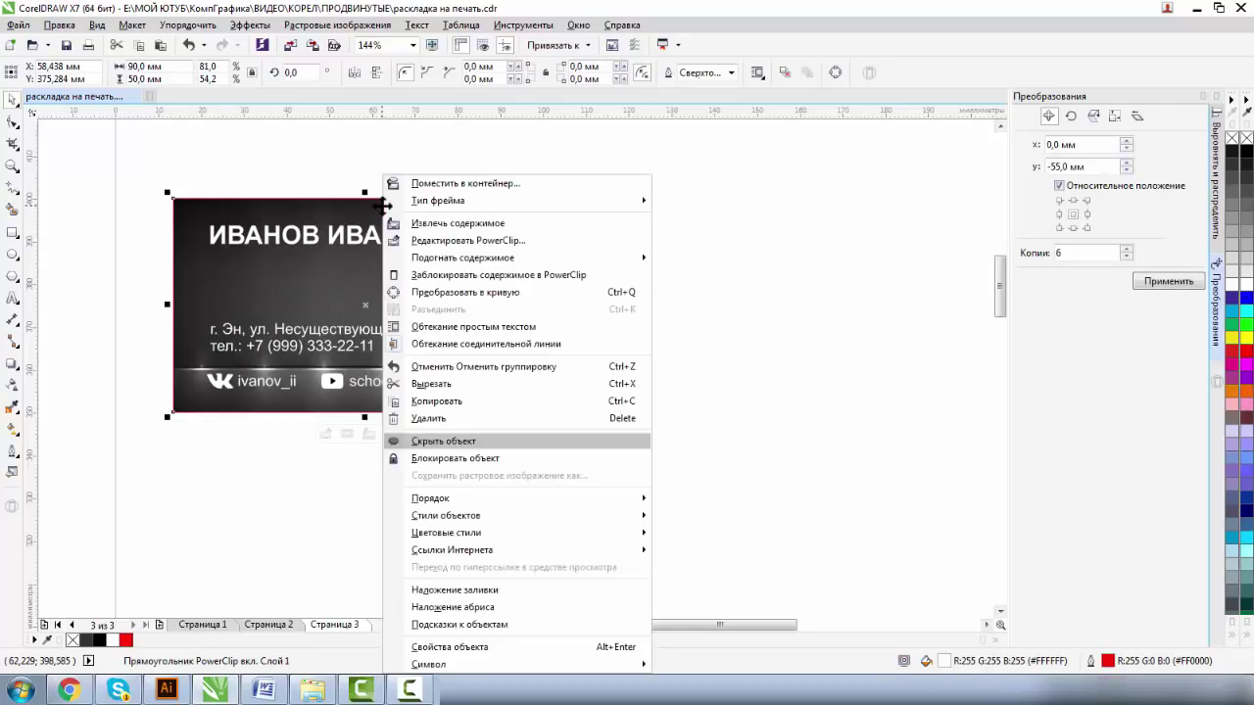
{"action": "left_click", "coordinate": [640, 299]}
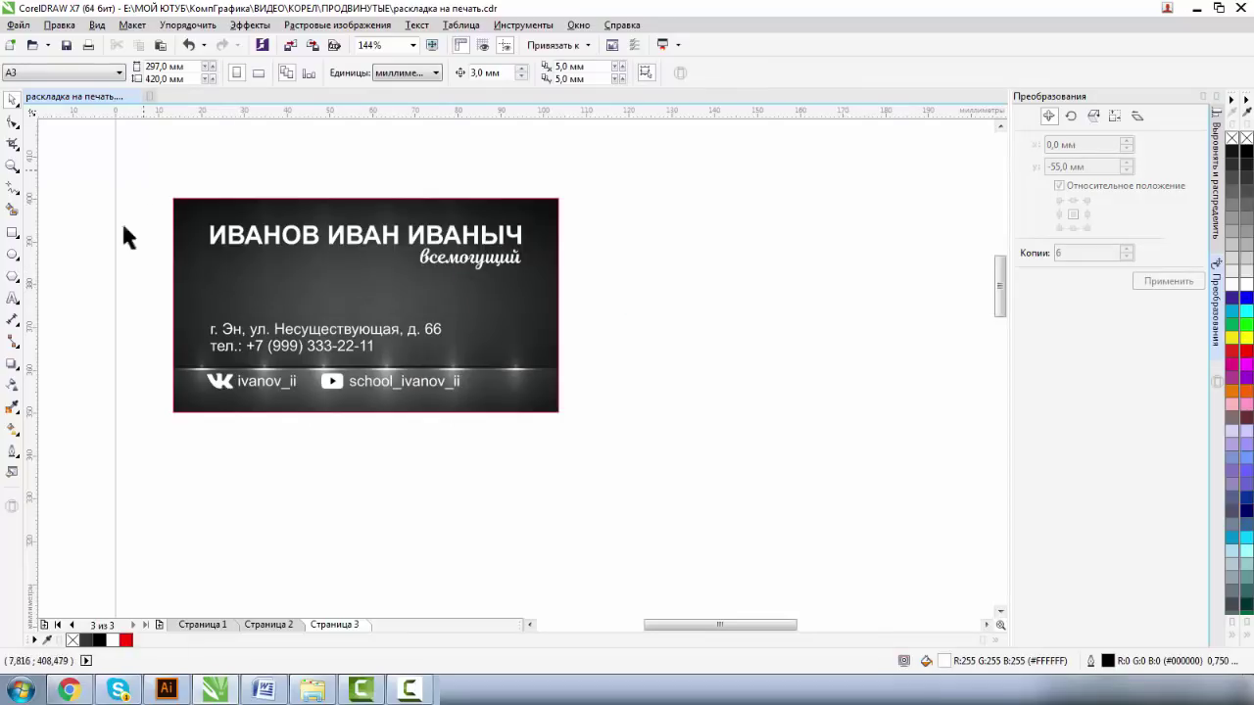
{"action": "left_click", "coordinate": [325, 264]}
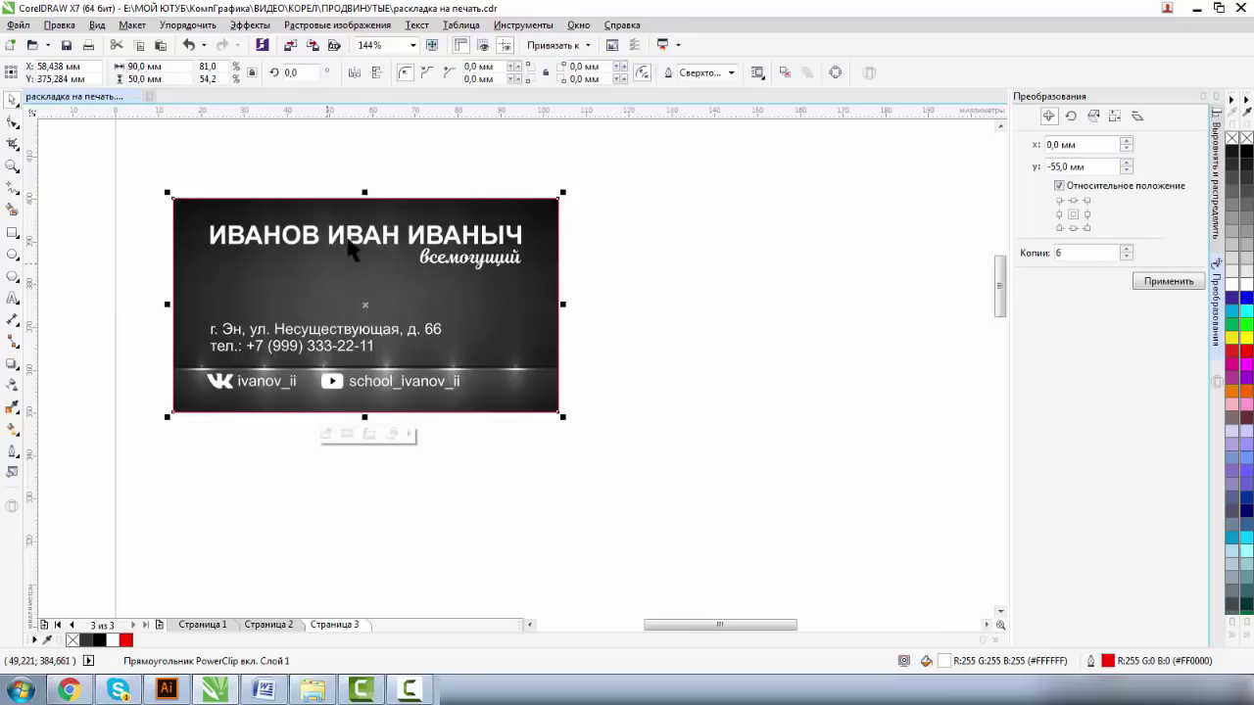
{"action": "left_click", "coordinate": [836, 73]}
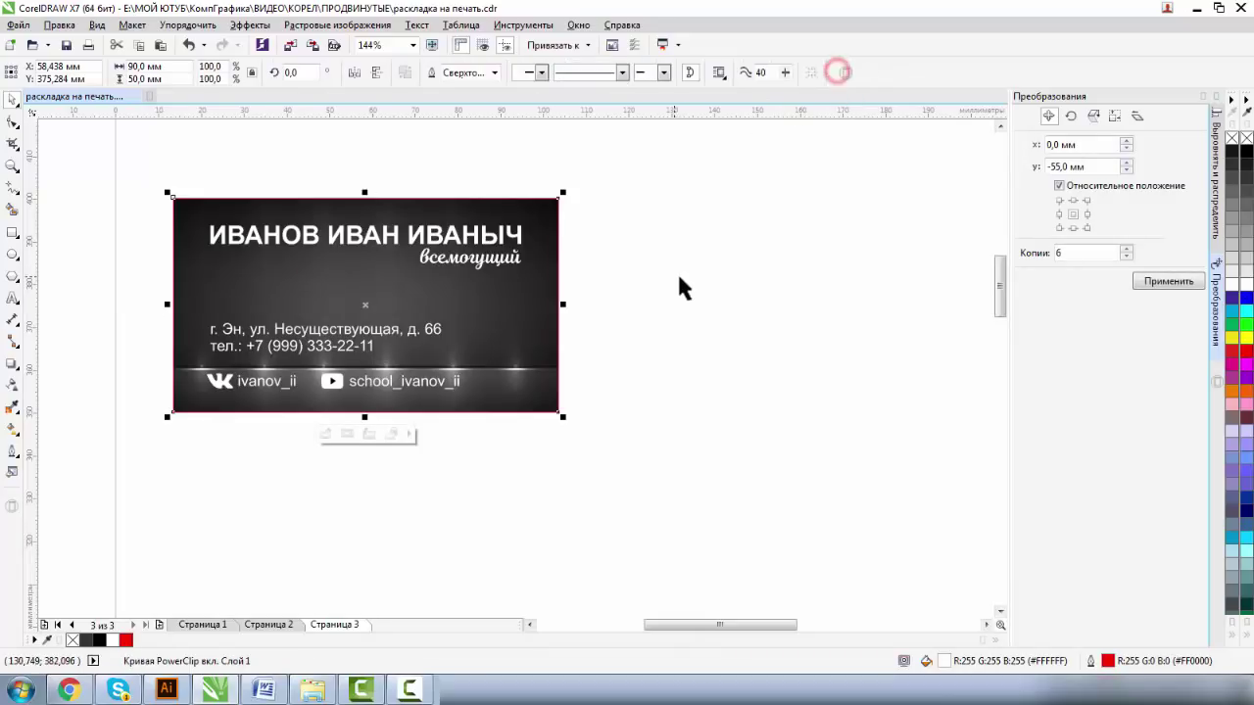
{"action": "left_click", "coordinate": [694, 276]}
{"action": "left_click", "coordinate": [235, 272]}
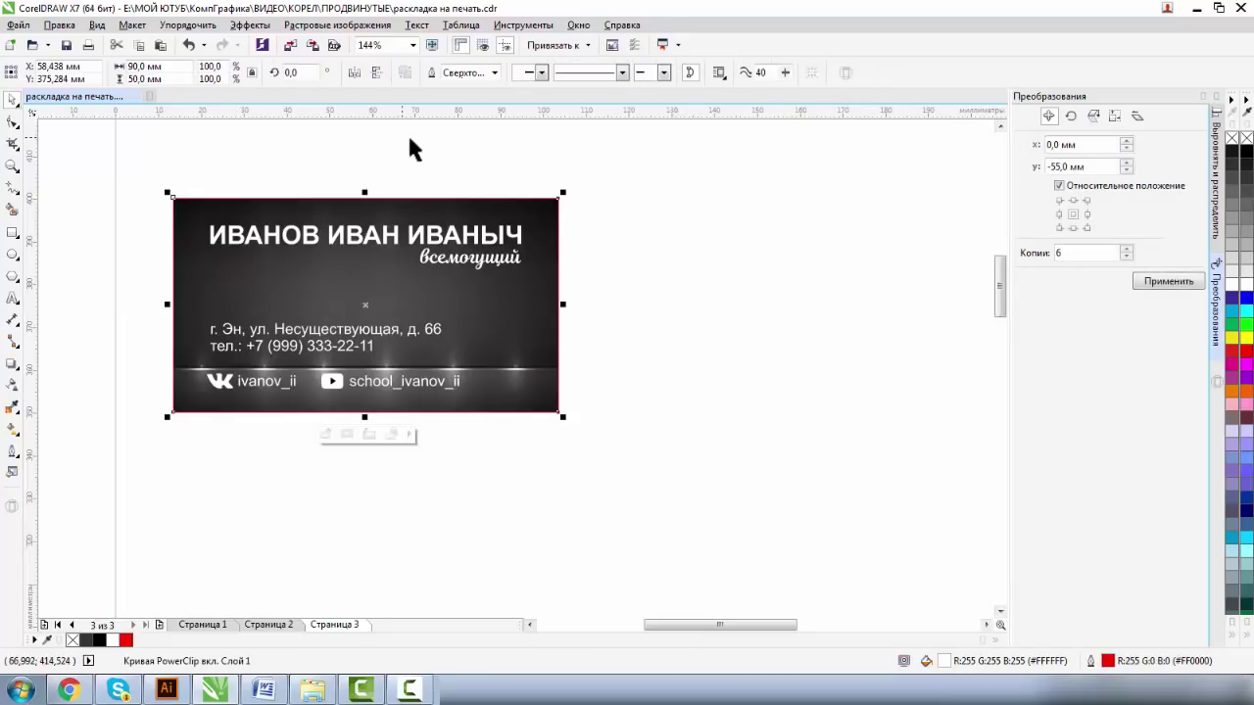
{"action": "left_click", "coordinate": [438, 155]}
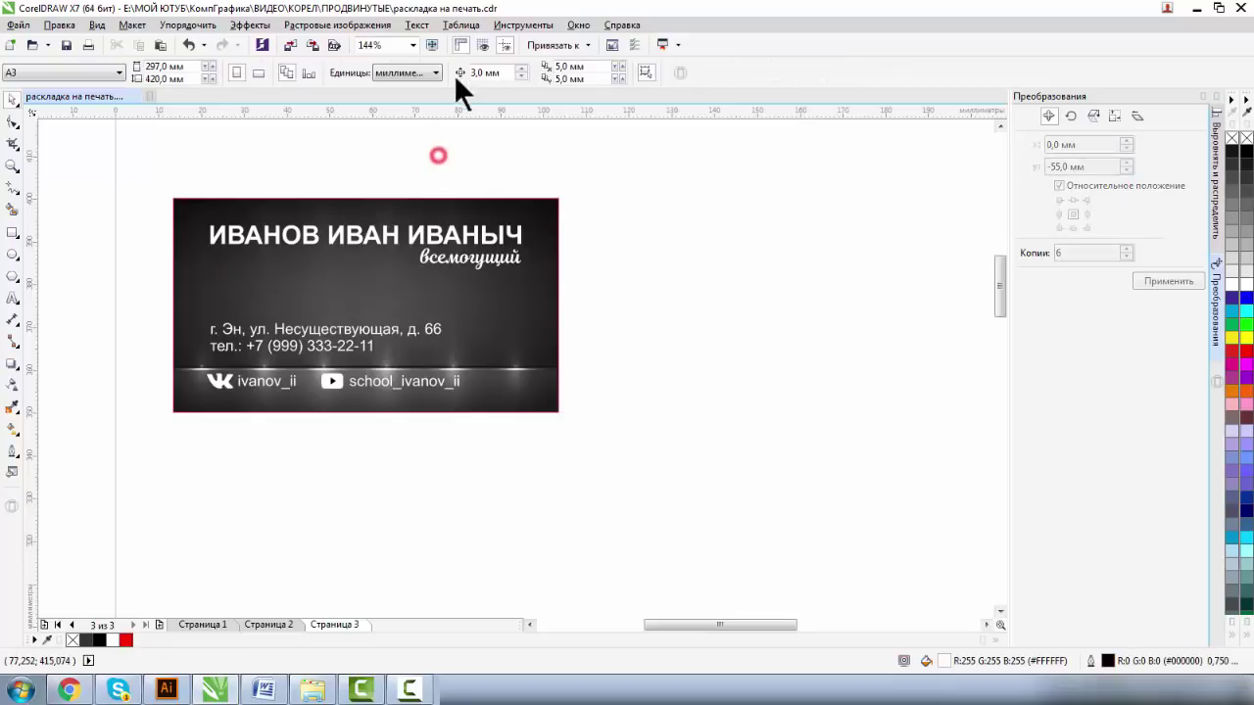
{"action": "left_click", "coordinate": [260, 278]}
{"action": "left_click", "coordinate": [12, 123]}
{"action": "left_click_drag", "start_coordinate": [116, 162], "coordinate": [189, 436]}
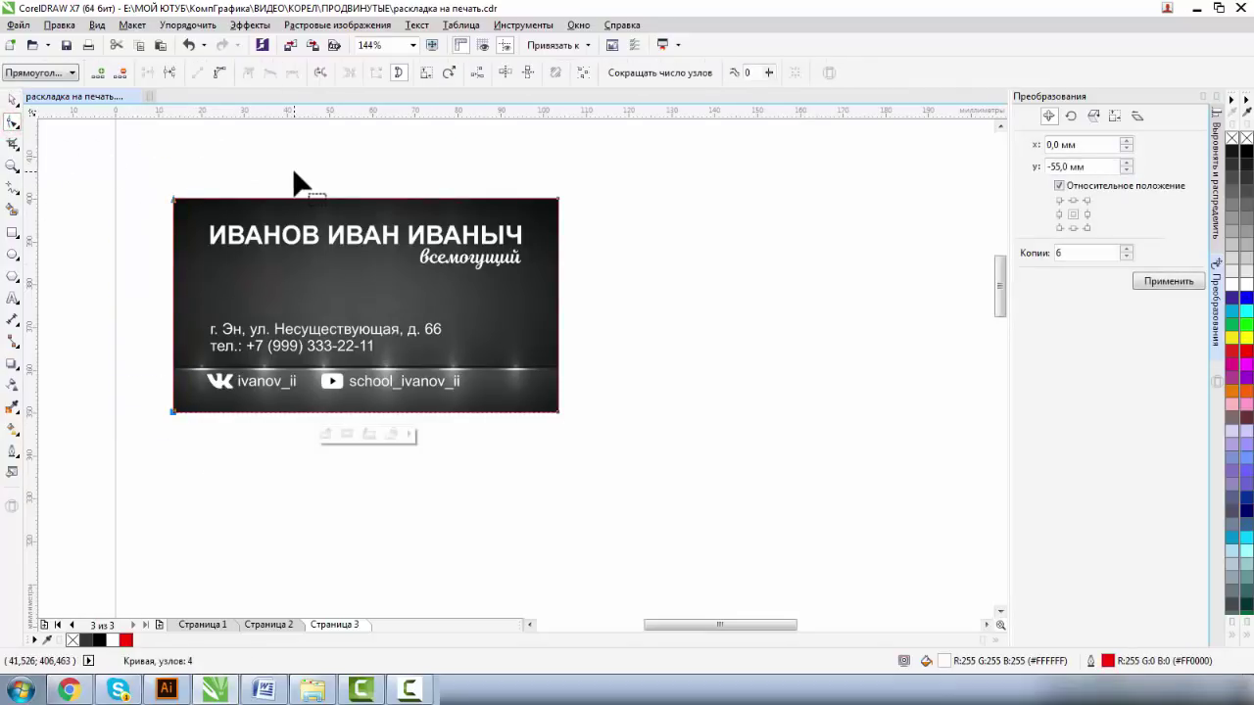
{"action": "left_click", "coordinate": [12, 99]}
{"action": "left_click", "coordinate": [153, 145]}
{"action": "left_click", "coordinate": [12, 168]}
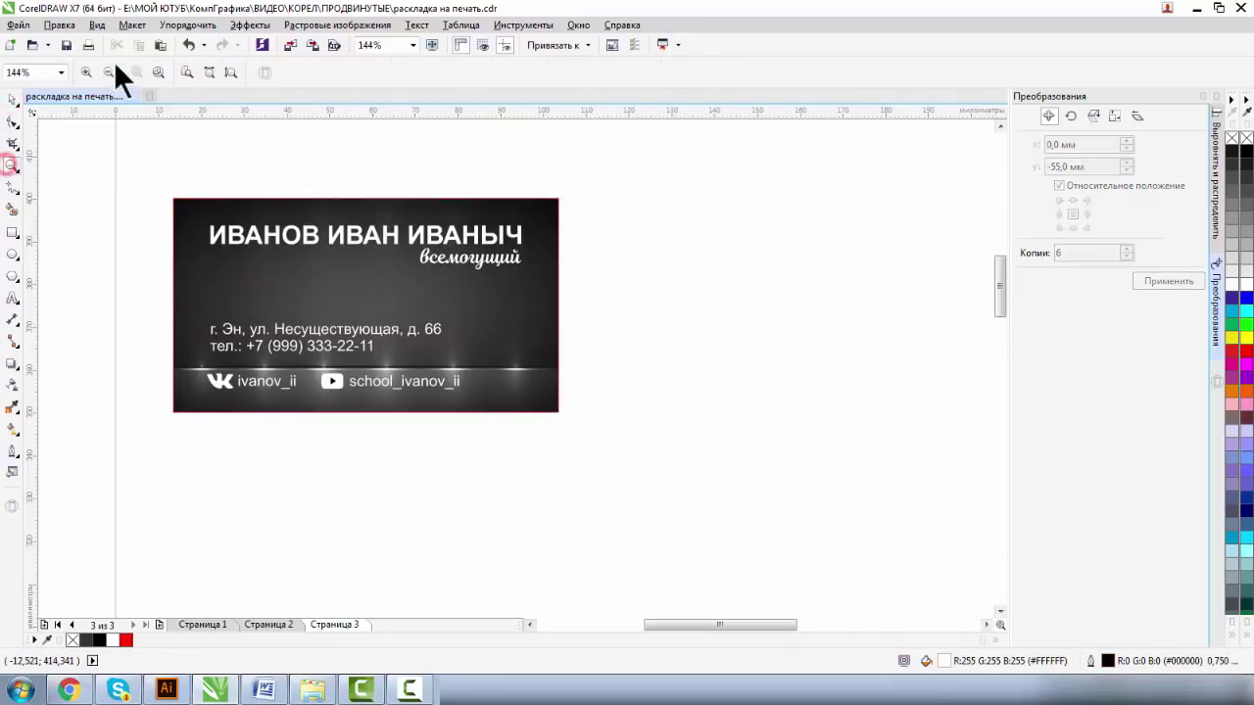
{"action": "left_click", "coordinate": [111, 71]}
{"action": "left_click", "coordinate": [12, 99]}
{"action": "left_click_drag", "start_coordinate": [328, 199], "coordinate": [480, 299]}
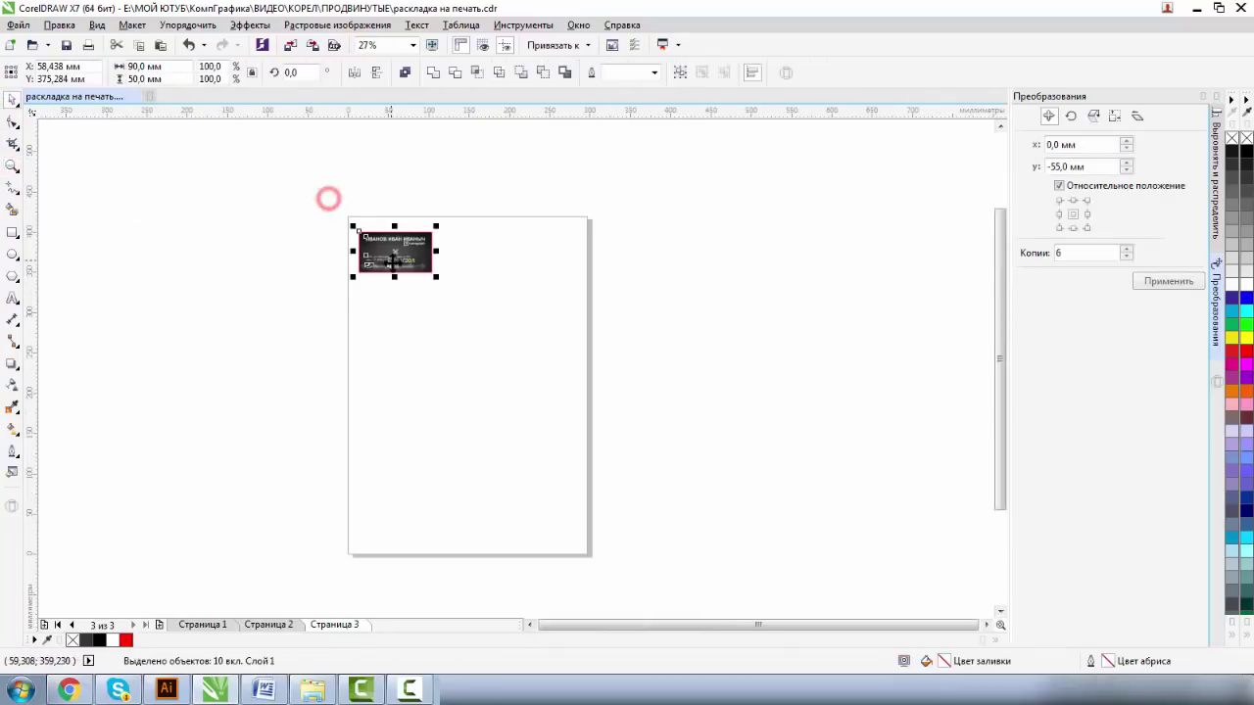
{"action": "left_click", "coordinate": [12, 169]}
{"action": "left_click_drag", "start_coordinate": [299, 188], "coordinate": [492, 302]}
{"action": "left_click", "coordinate": [11, 99]}
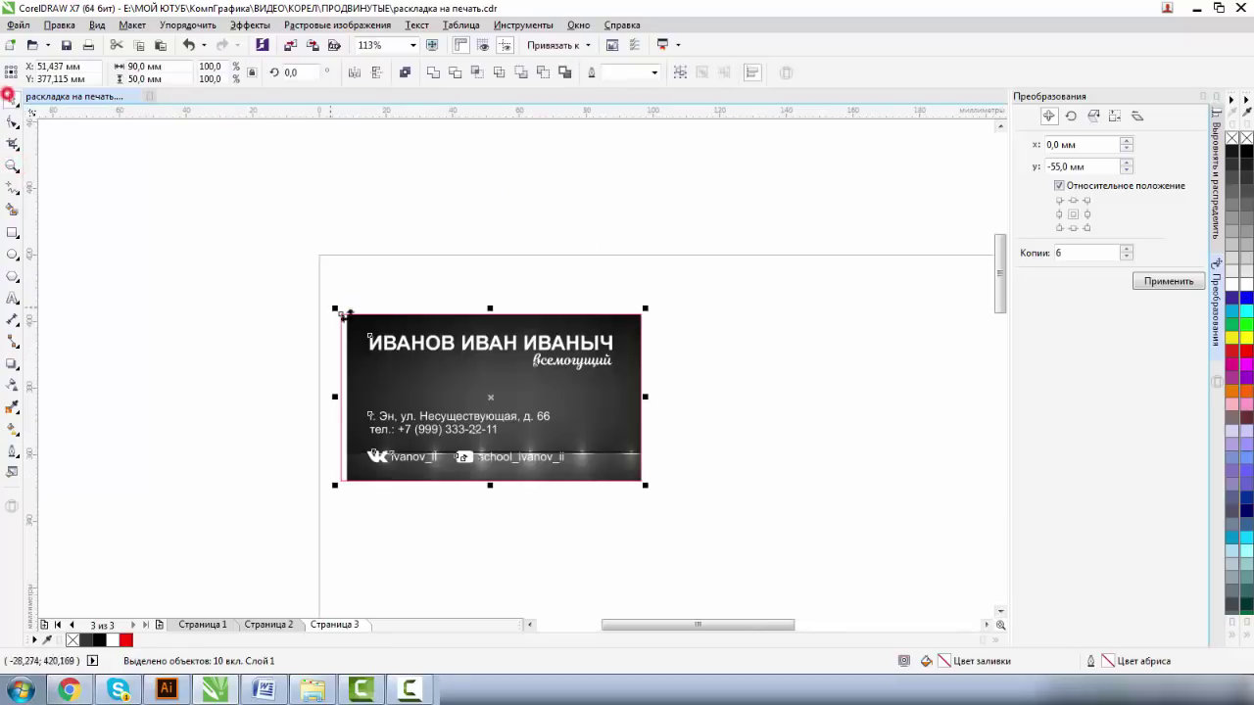
{"action": "key", "text": "ctrl+z"}
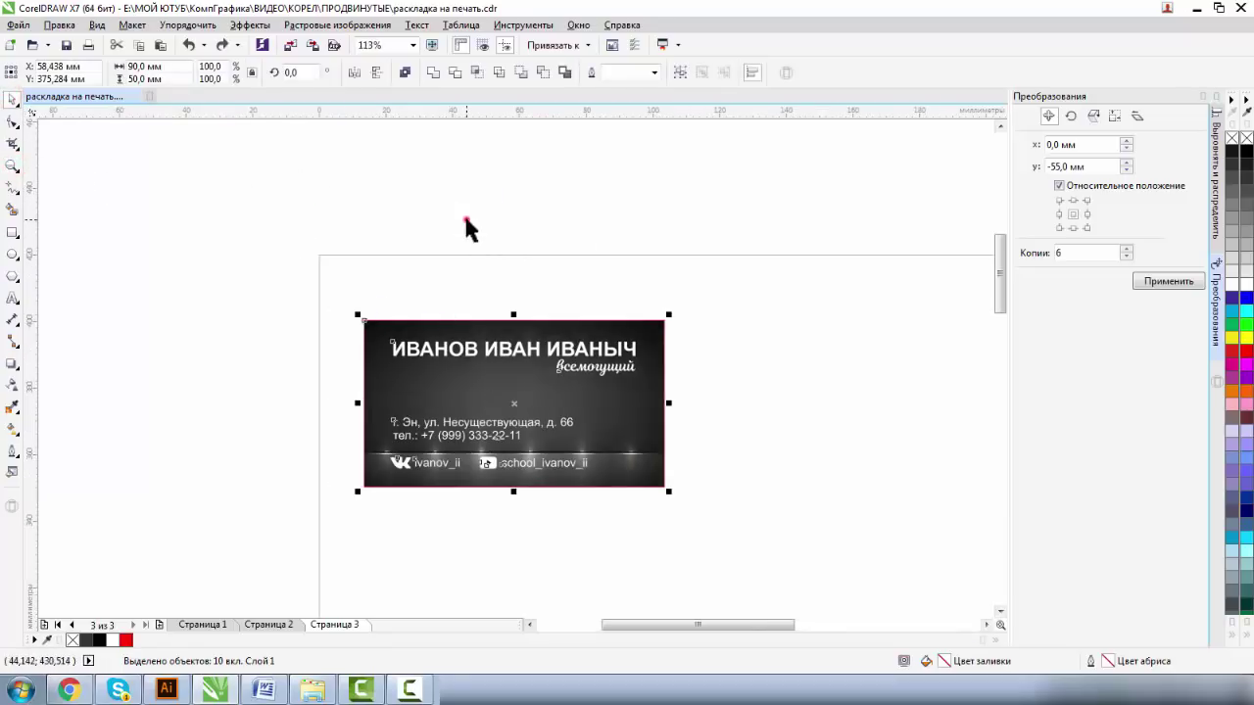
Step: Draw a vertical cutting mark about 7 mm long above the dark card's upper-left corner, with a 0.2 mm outline
{"action": "left_click", "coordinate": [467, 219]}
{"action": "left_click", "coordinate": [409, 372]}
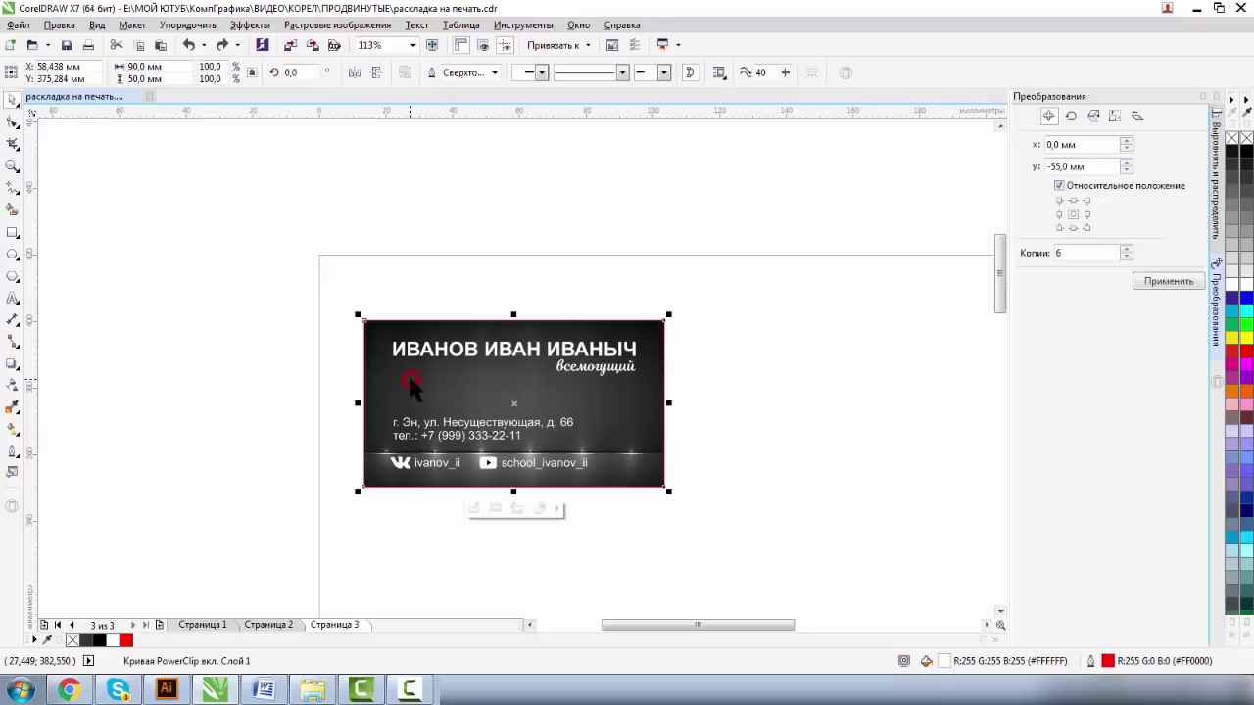
{"action": "left_click", "coordinate": [12, 167]}
{"action": "left_click_drag", "start_coordinate": [350, 285], "coordinate": [722, 464]}
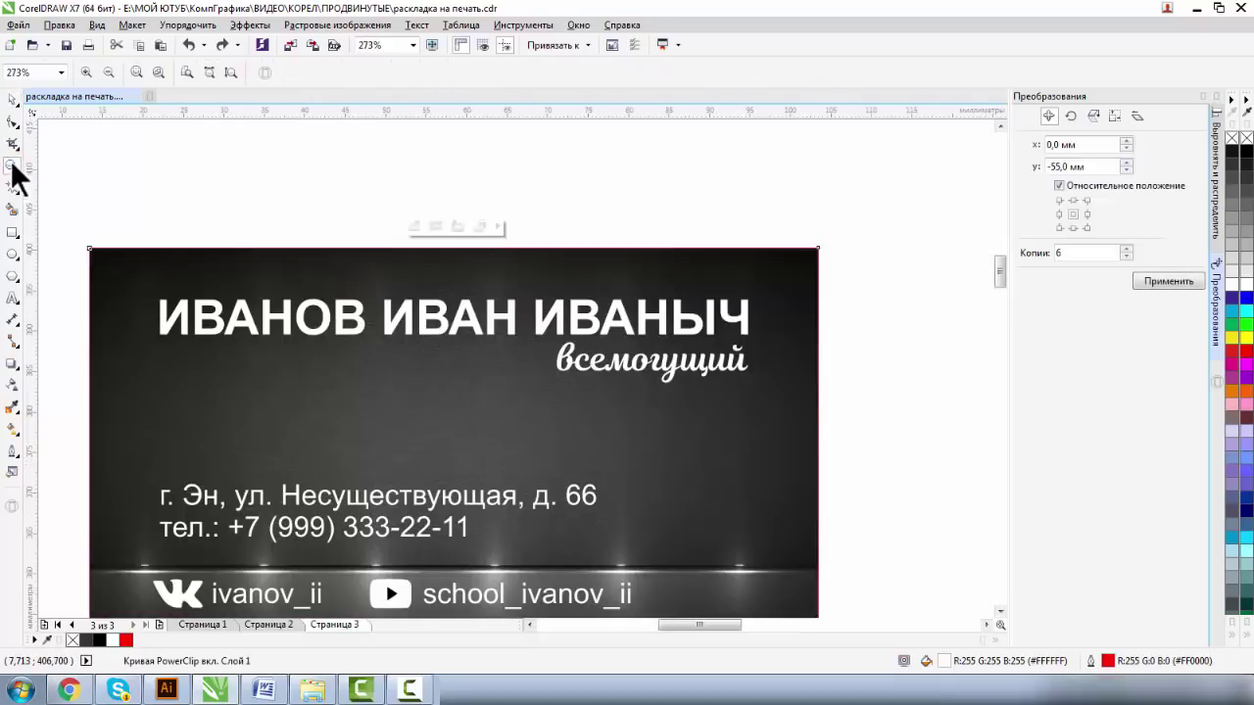
{"action": "left_click", "coordinate": [12, 187]}
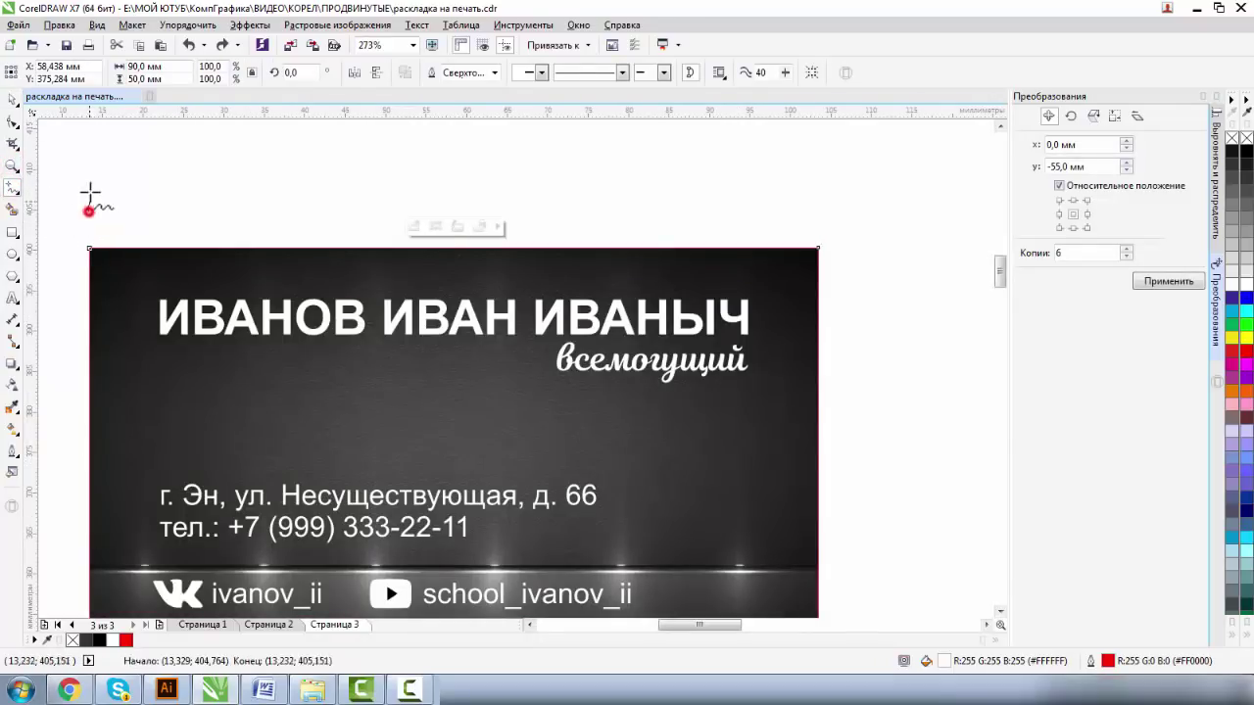
{"action": "left_click", "coordinate": [89, 228]}
{"action": "left_click", "coordinate": [90, 167]}
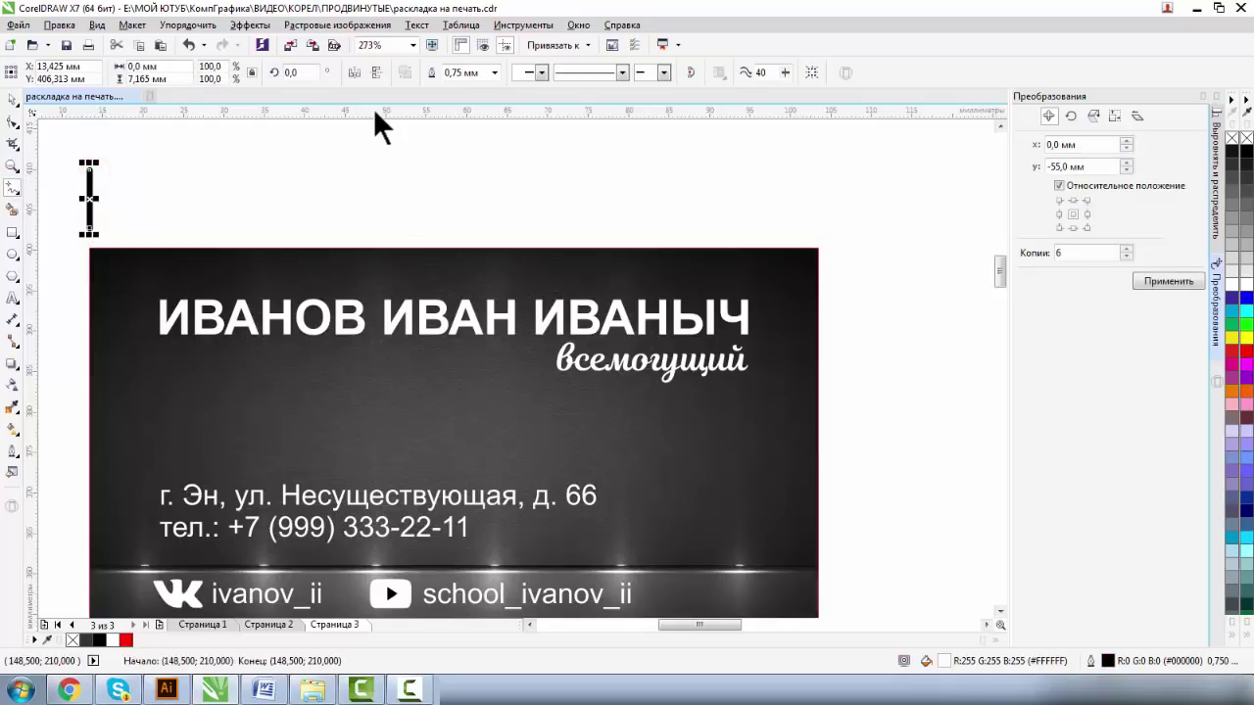
{"action": "left_click", "coordinate": [492, 71]}
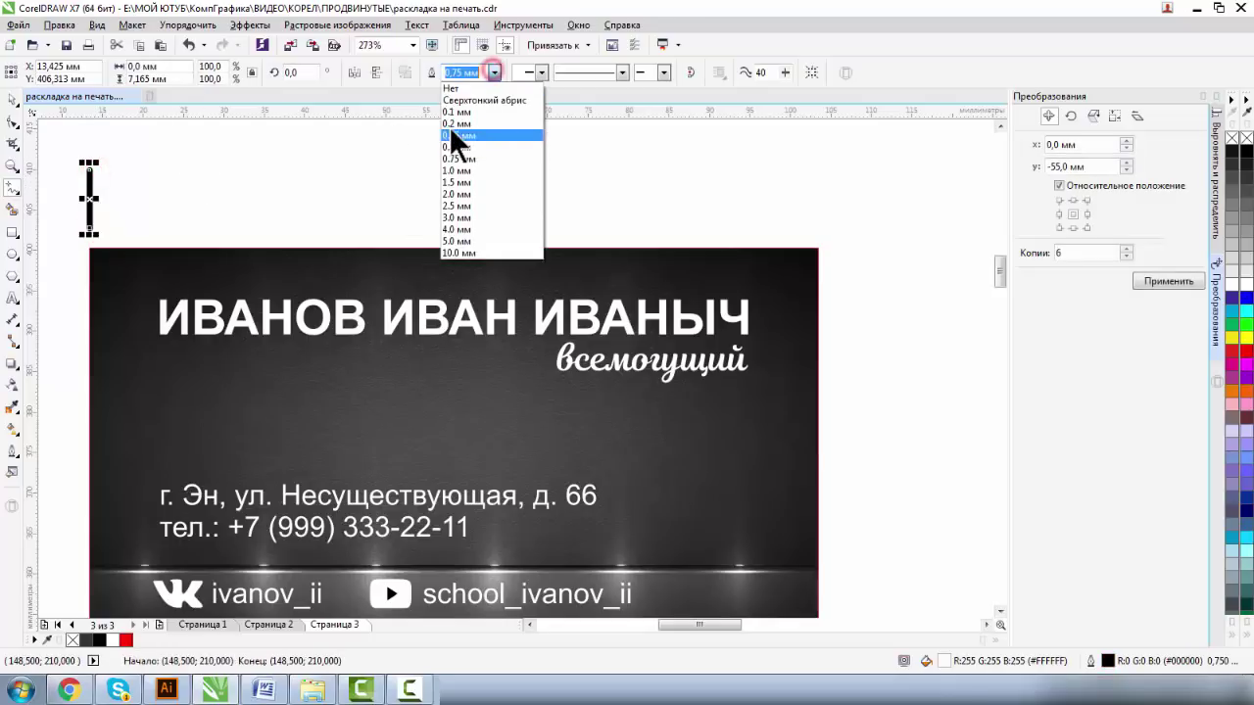
{"action": "left_click", "coordinate": [450, 127]}
Step: Align the cutting mark with the left edge of the dark card's background
{"action": "left_click", "coordinate": [12, 99]}
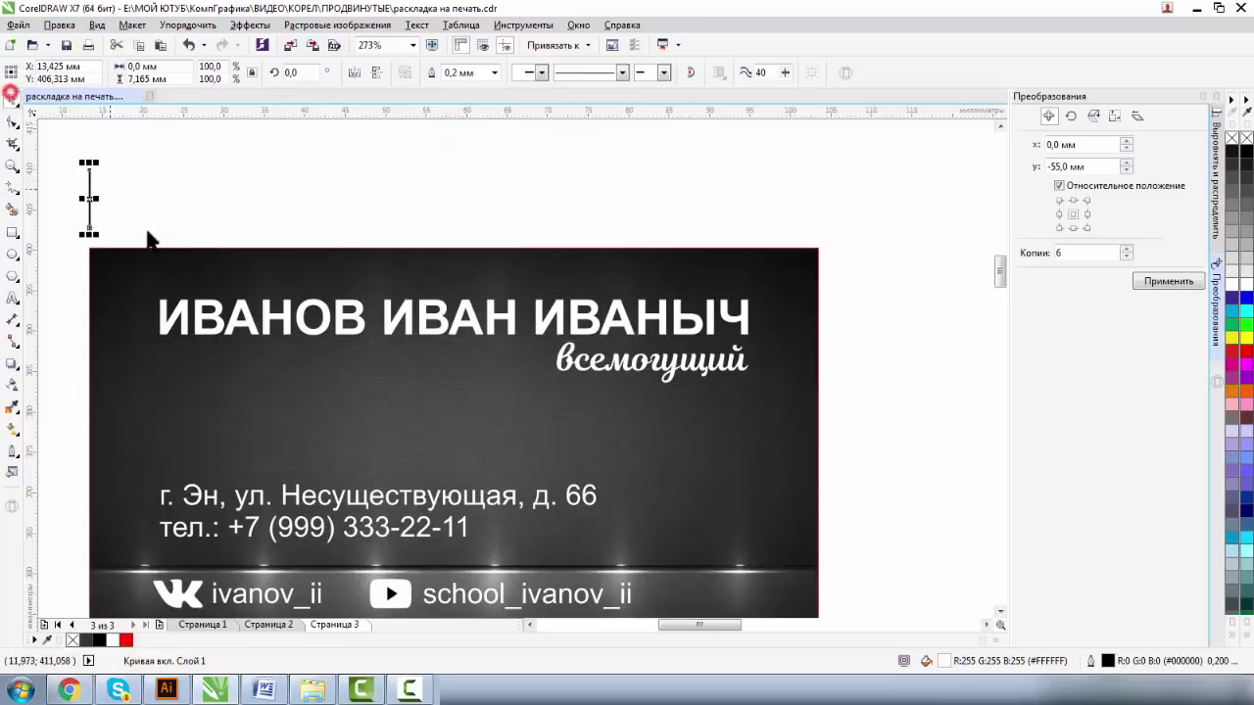
{"action": "left_click", "coordinate": [126, 253], "text": "shift"}
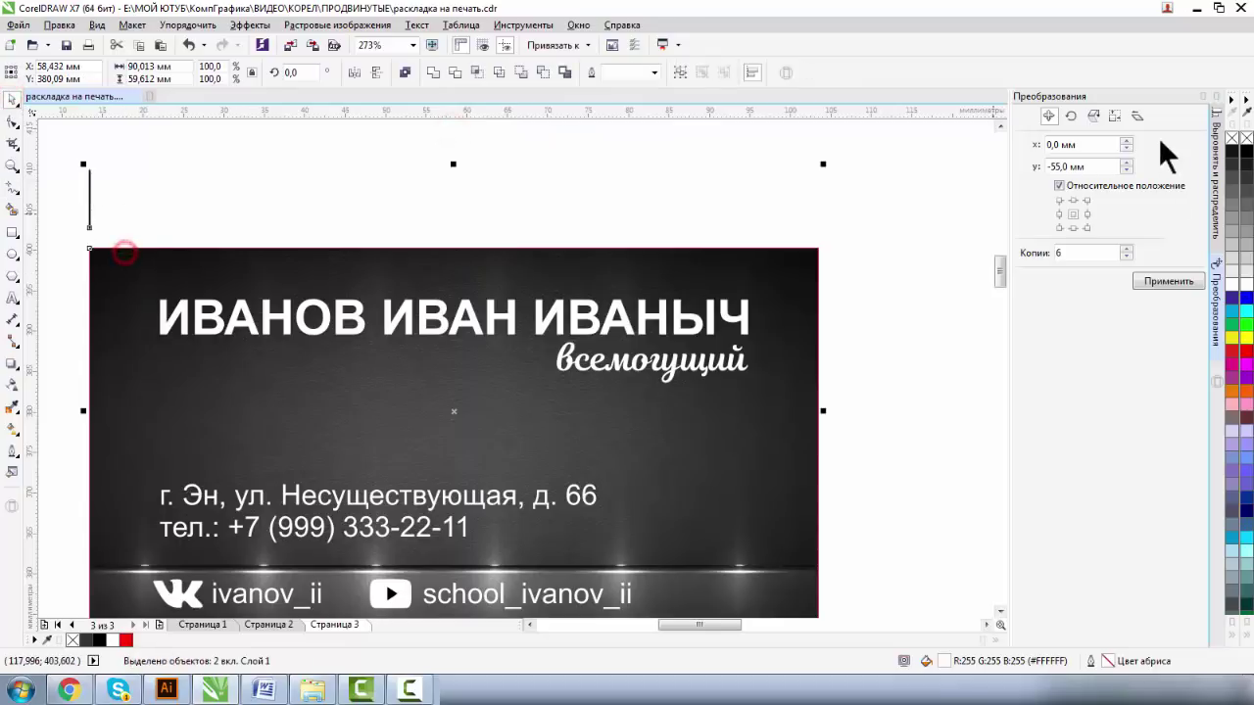
{"action": "left_click", "coordinate": [1215, 186]}
{"action": "left_click", "coordinate": [1023, 131]}
{"action": "left_click", "coordinate": [468, 145]}
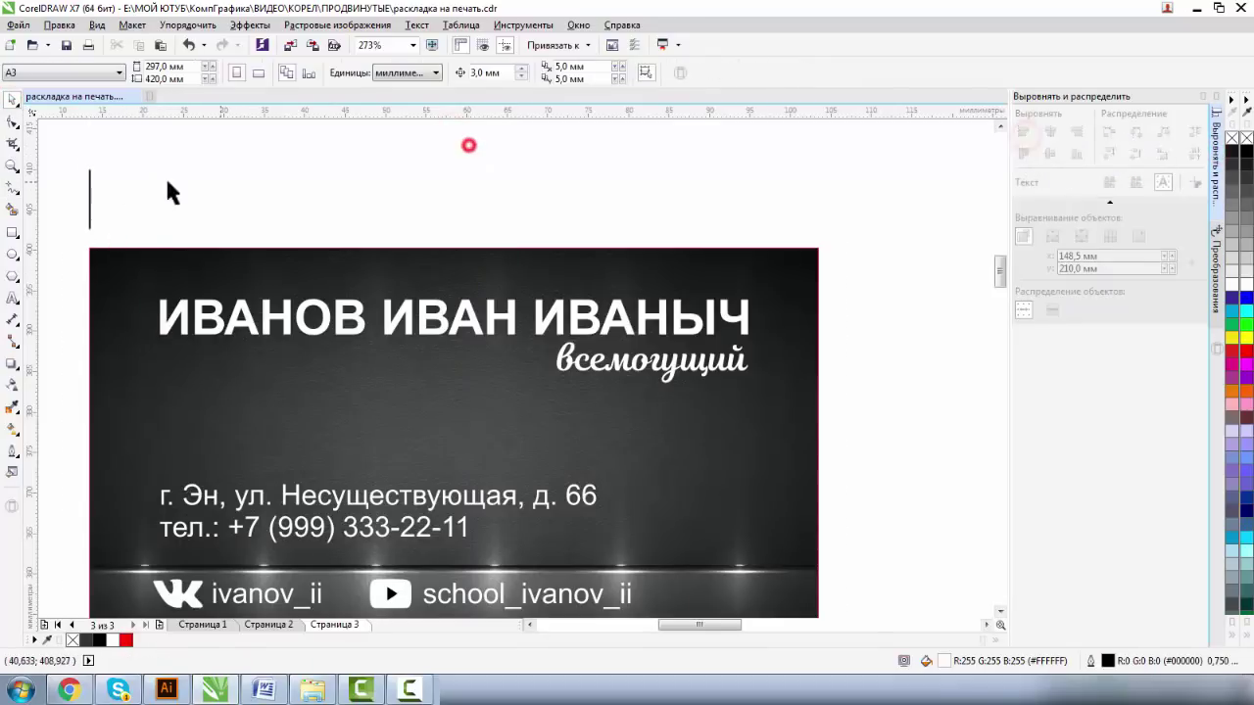
{"action": "left_click", "coordinate": [116, 264]}
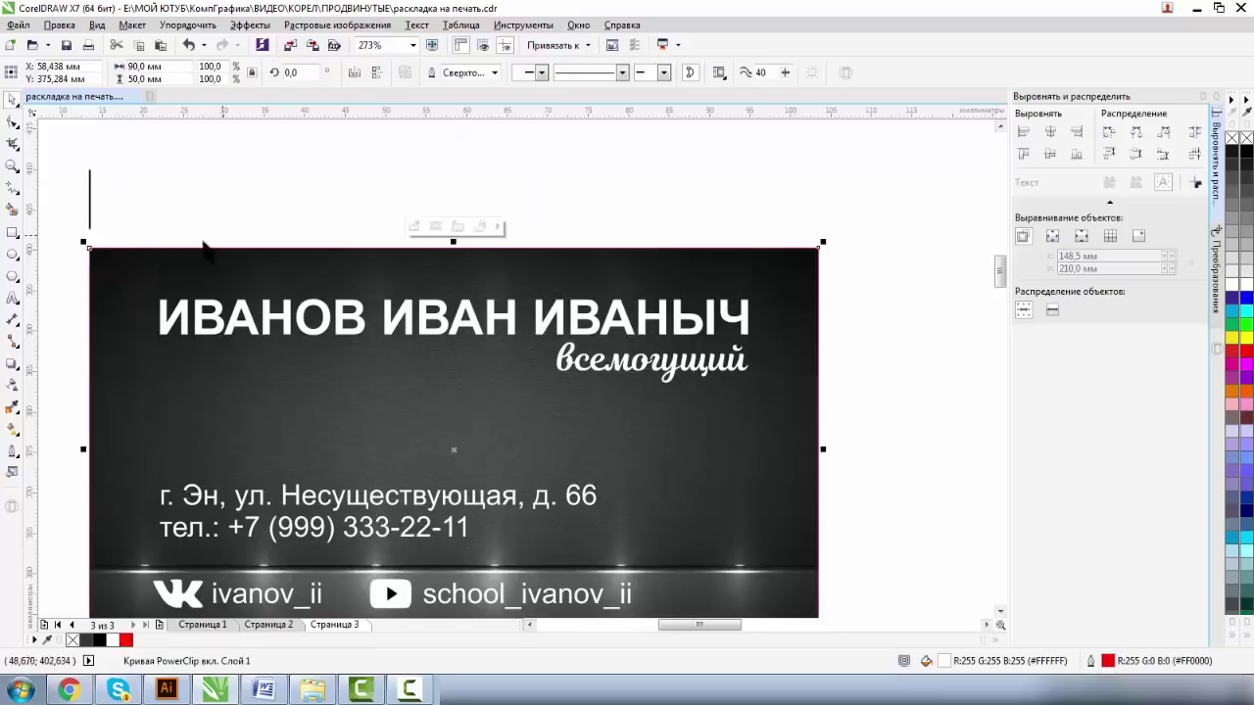
{"action": "right_click", "coordinate": [106, 266]}
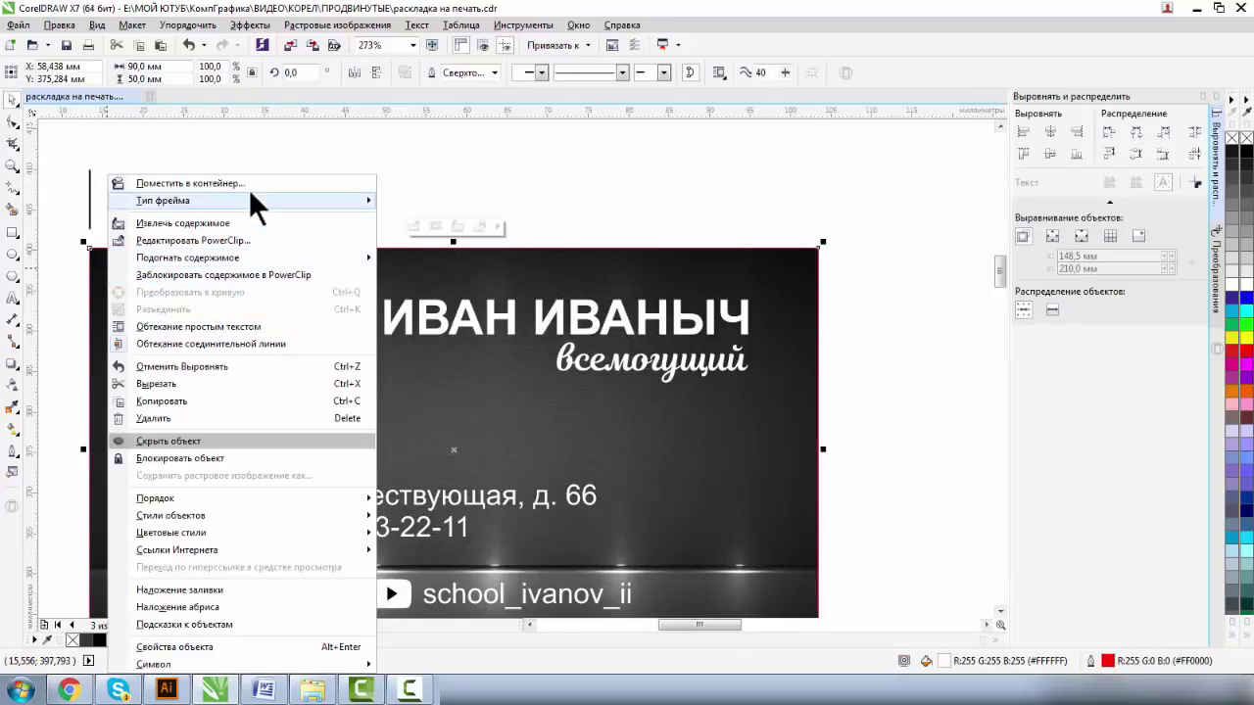
{"action": "left_click", "coordinate": [336, 152]}
{"action": "left_click", "coordinate": [569, 163]}
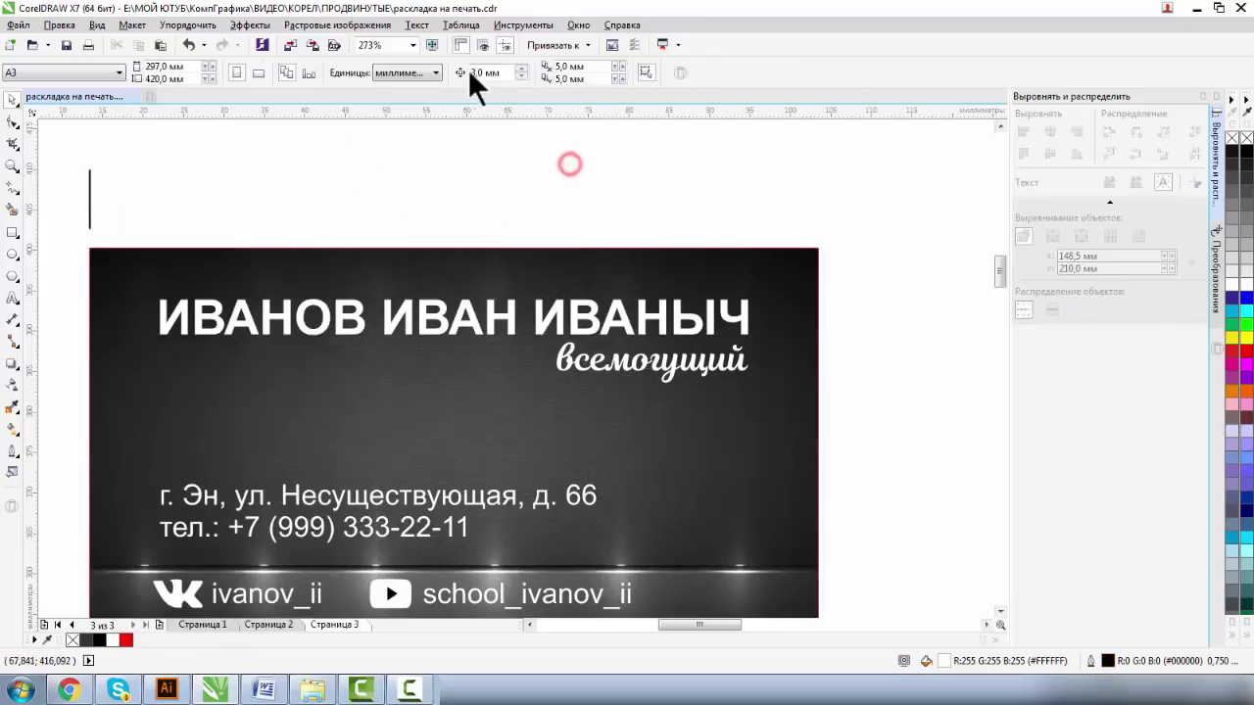
Step: Shift the two upper corner nodes of the card's background up 3 mm for bleed
{"action": "left_click", "coordinate": [103, 252]}
{"action": "left_click", "coordinate": [13, 121]}
{"action": "left_click_drag", "start_coordinate": [69, 235], "coordinate": [847, 268]}
{"action": "key", "text": "Up"}
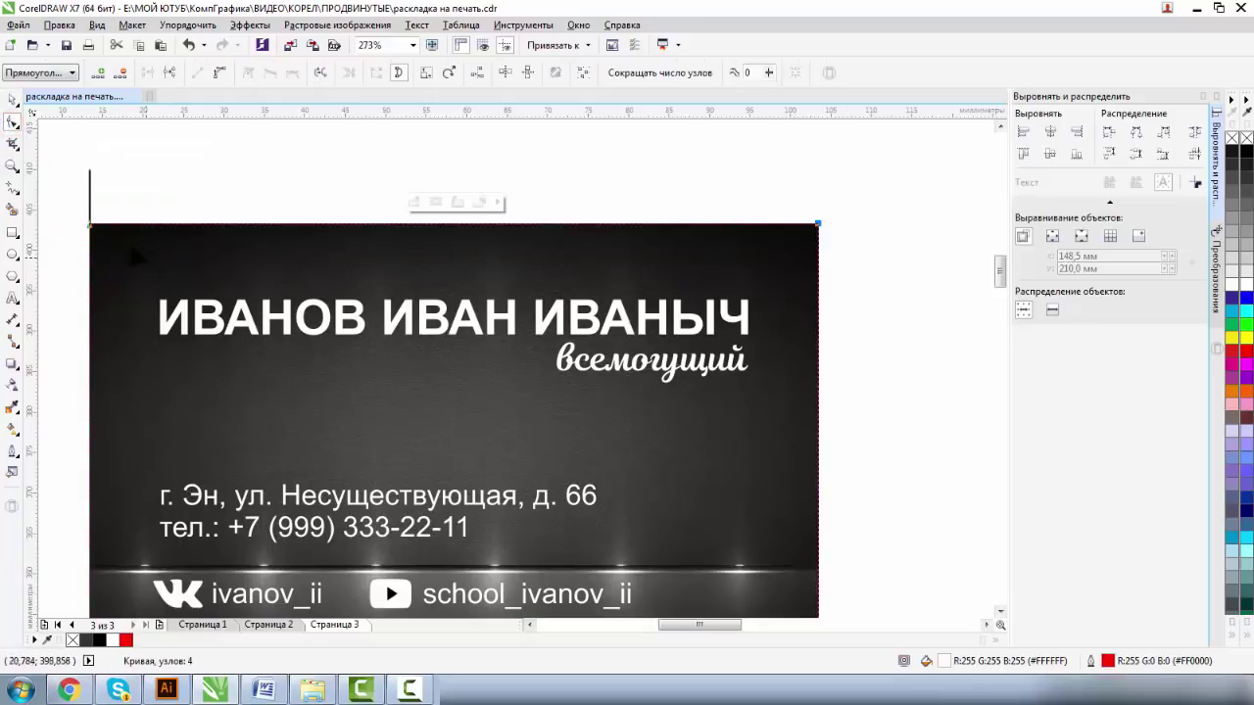
Step: Shift the two left-edge nodes of the card's background outward by 3 mm
{"action": "left_click", "coordinate": [13, 165]}
{"action": "left_click", "coordinate": [109, 72]}
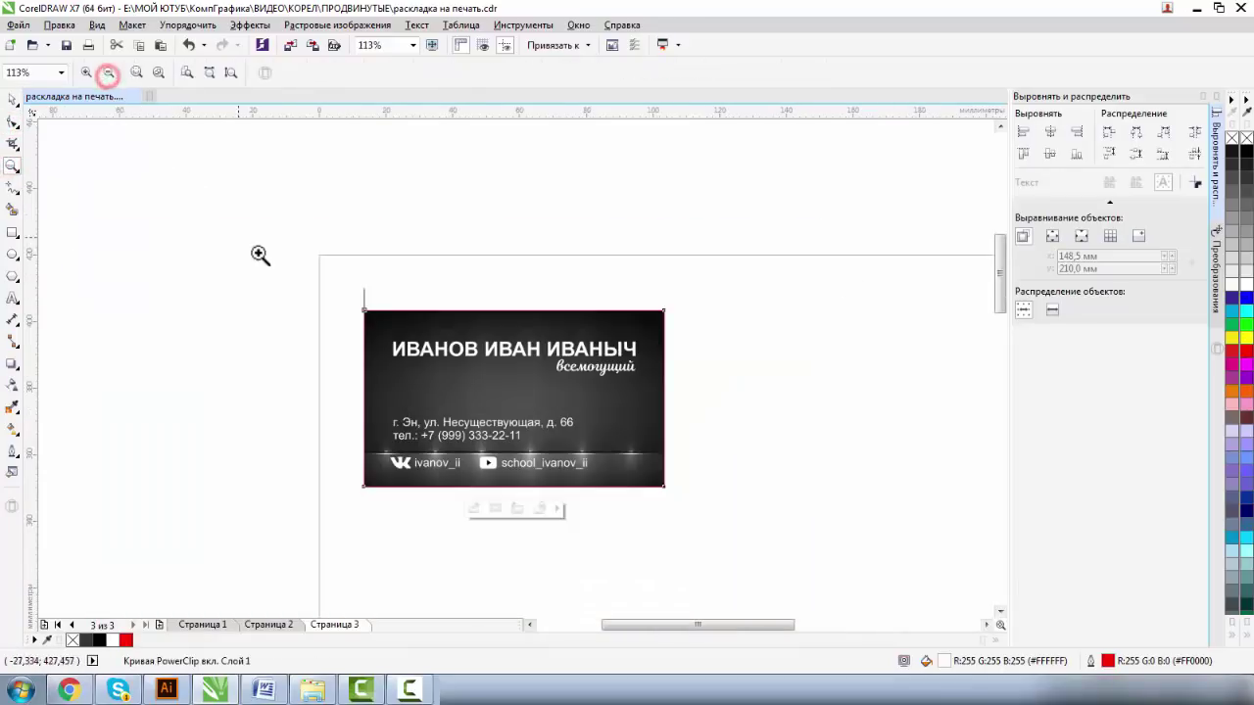
{"action": "left_click_drag", "start_coordinate": [275, 263], "coordinate": [770, 530]}
{"action": "left_click", "coordinate": [13, 121]}
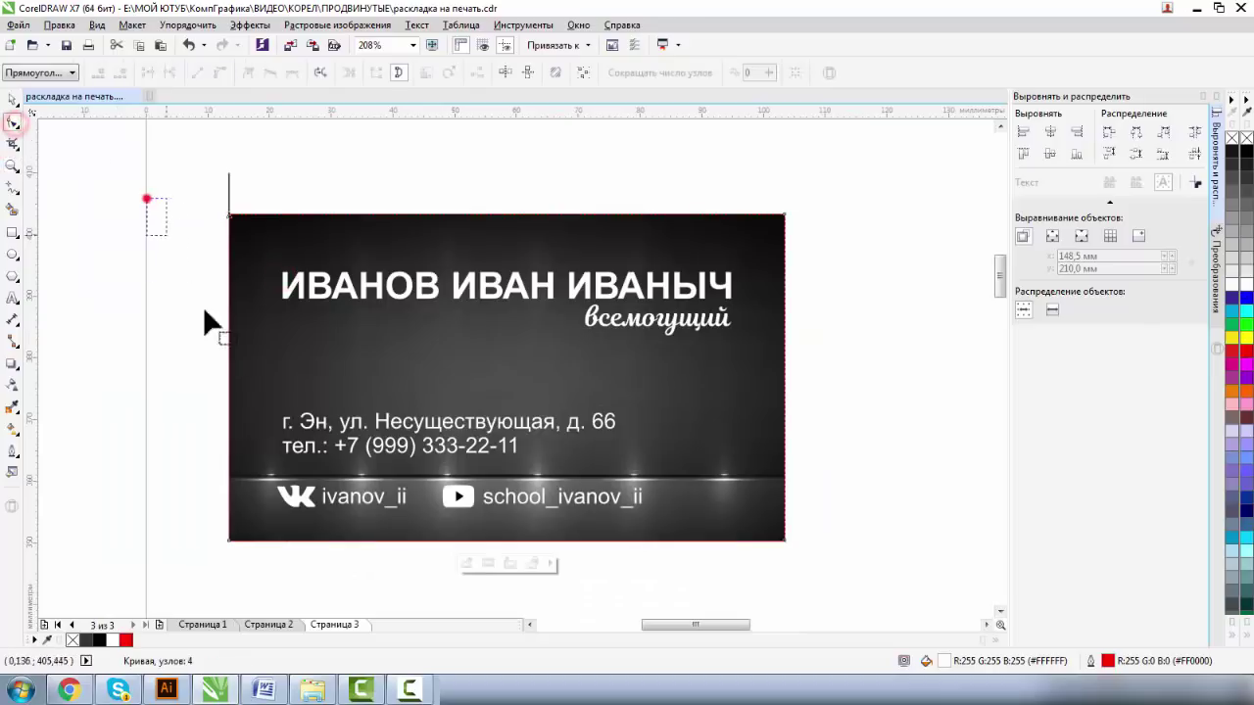
{"action": "left_click_drag", "start_coordinate": [204, 311], "coordinate": [250, 544]}
{"action": "key", "text": "Left"}
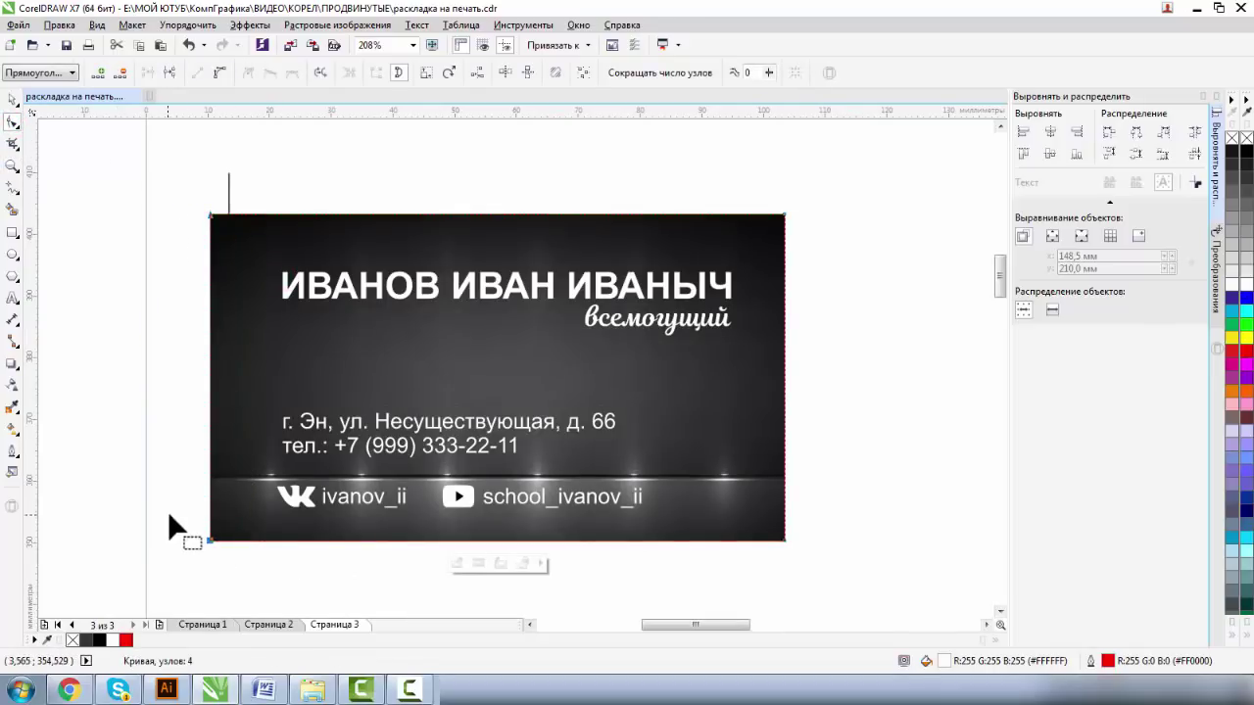
Step: Shift the background's bottom nodes down and its right-edge nodes outward by 3 mm each to complete the bleed
{"action": "left_click_drag", "start_coordinate": [436, 571], "coordinate": [846, 572]}
{"action": "key", "text": "Down"}
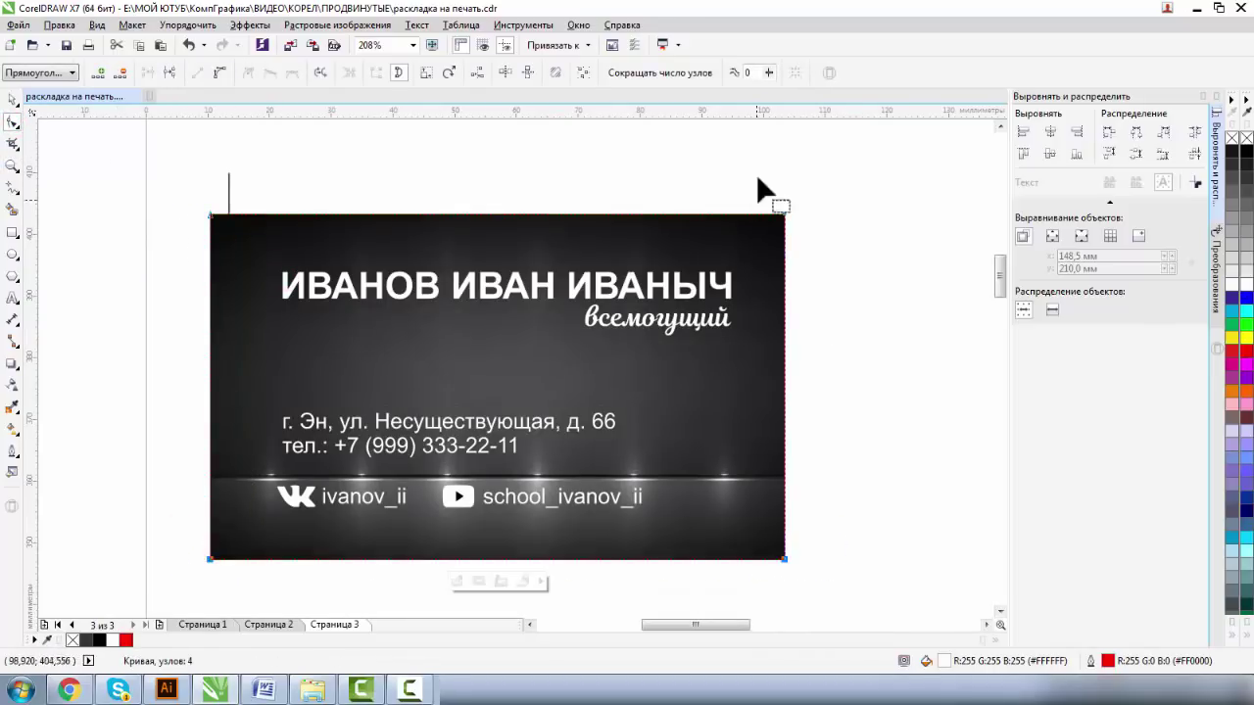
{"action": "left_click_drag", "start_coordinate": [839, 368], "coordinate": [902, 608]}
{"action": "key", "text": "Right"}
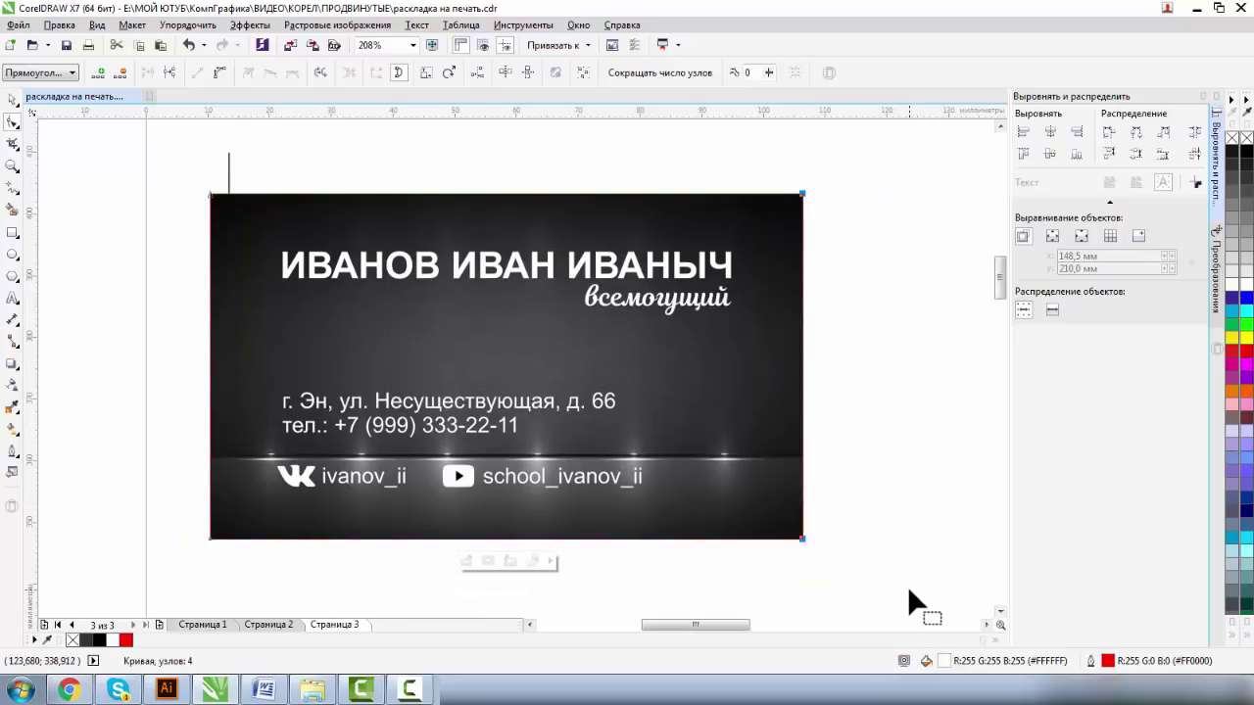
Step: Remove the outline from the card's background and convert it to a 300 dpi CMYK (32-bit) bitmap
{"action": "left_click", "coordinate": [10, 99]}
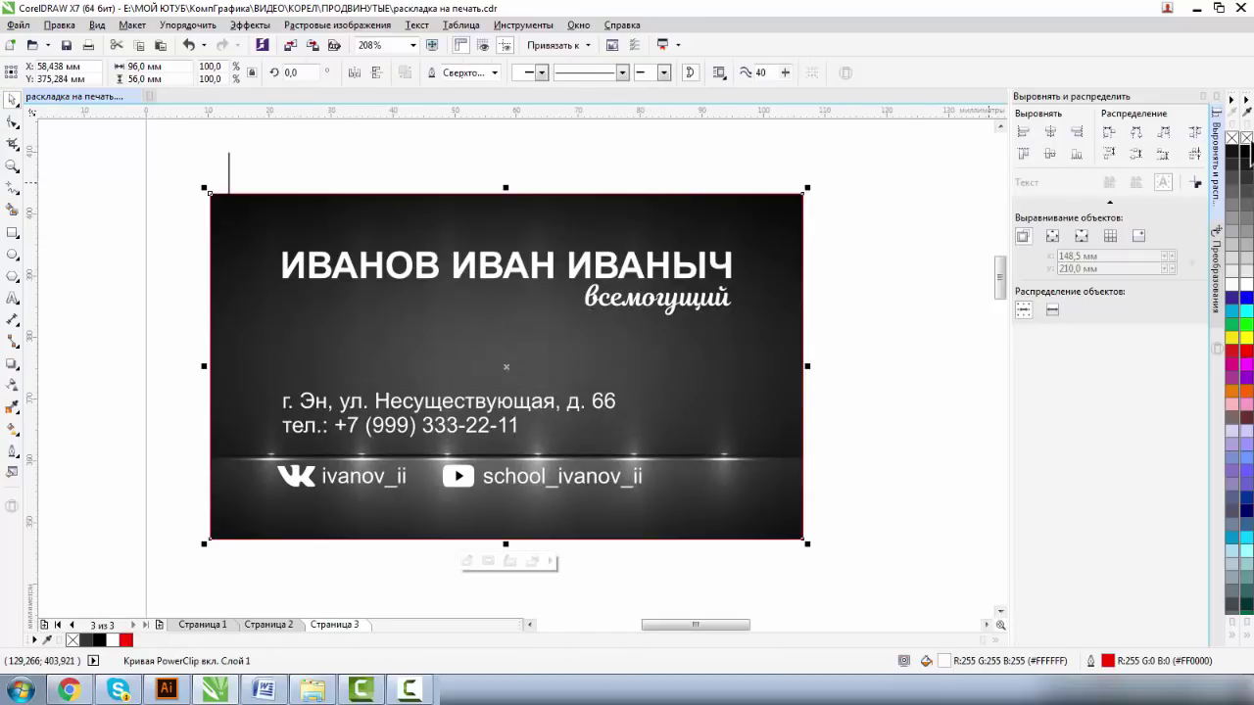
{"action": "right_click", "coordinate": [1246, 138]}
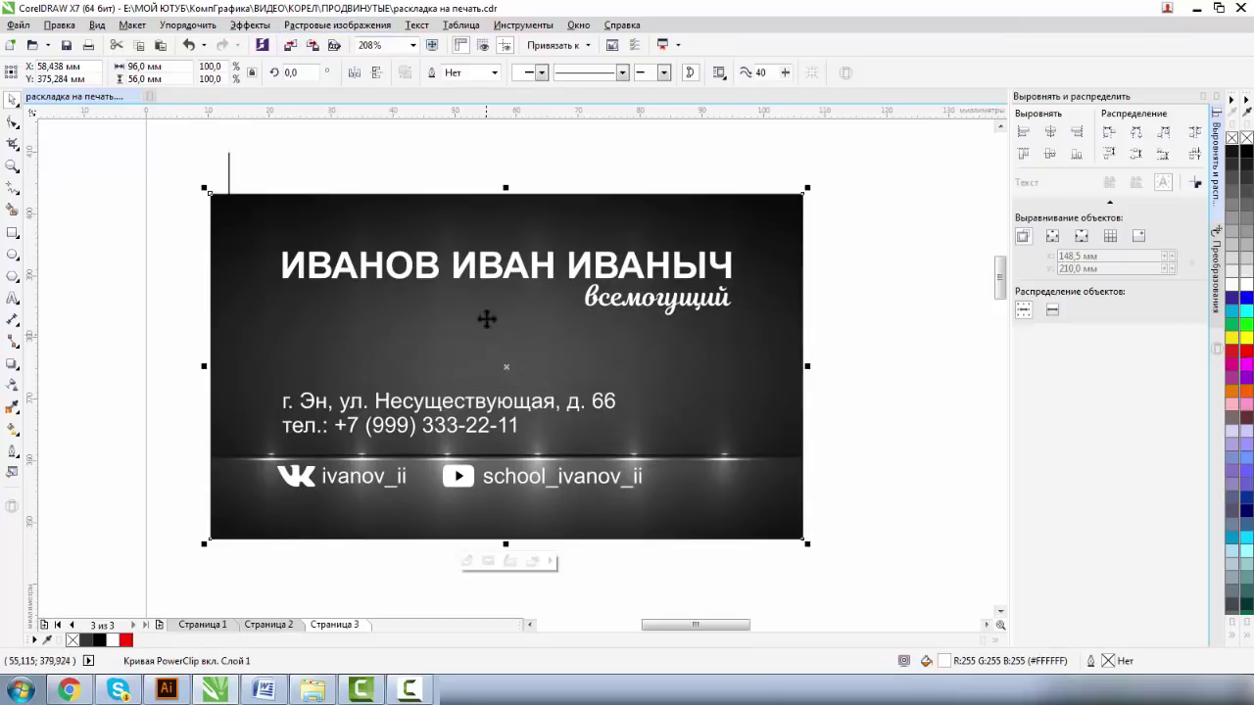
{"action": "left_click", "coordinate": [336, 24]}
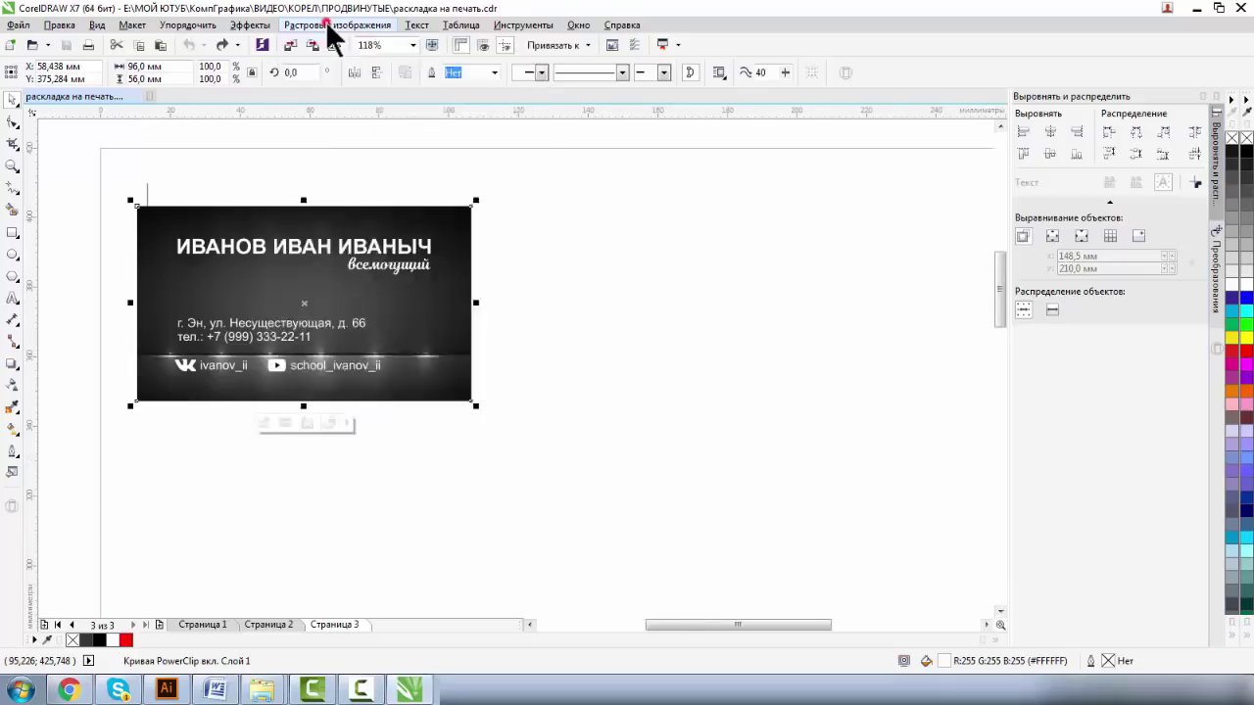
{"action": "left_click", "coordinate": [333, 24]}
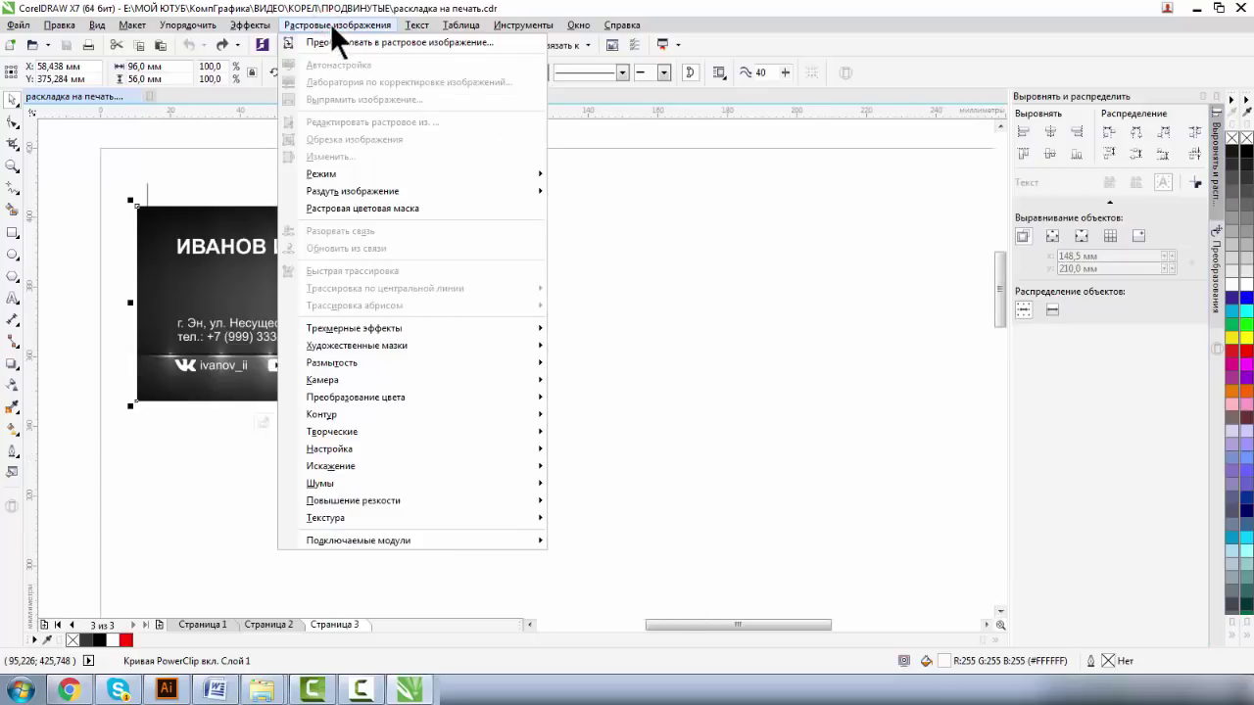
{"action": "left_click", "coordinate": [378, 43]}
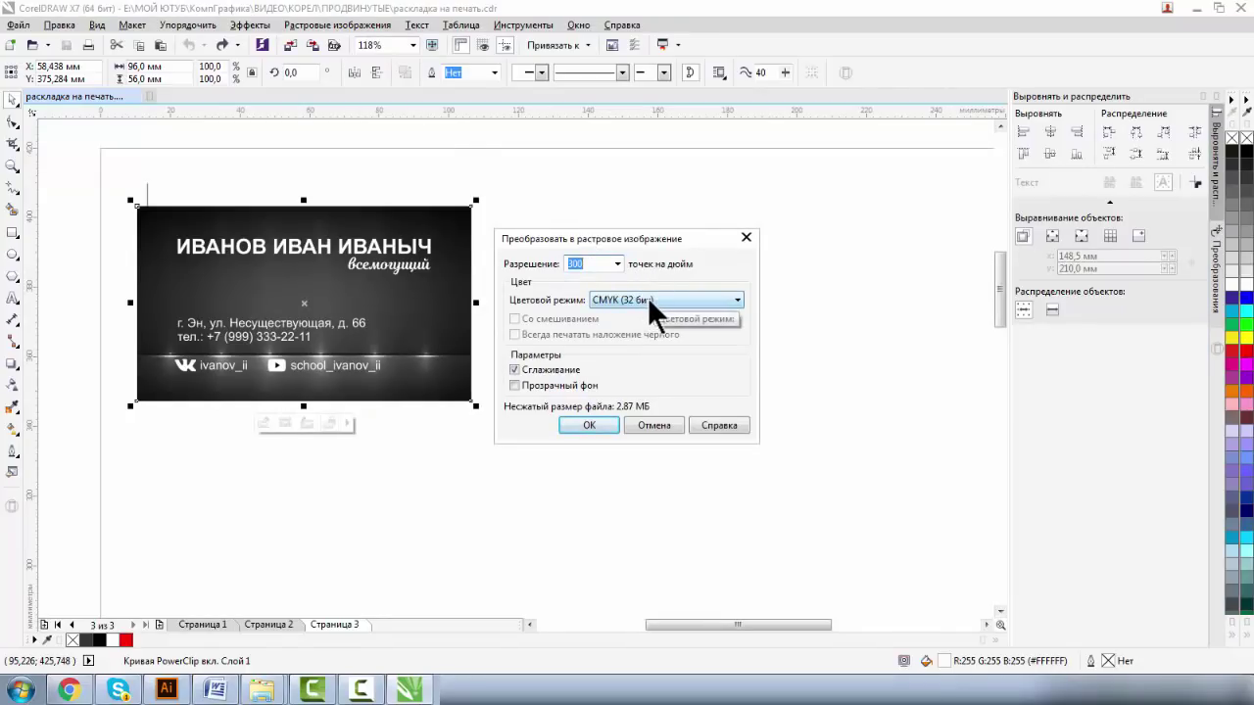
{"action": "left_click", "coordinate": [589, 425]}
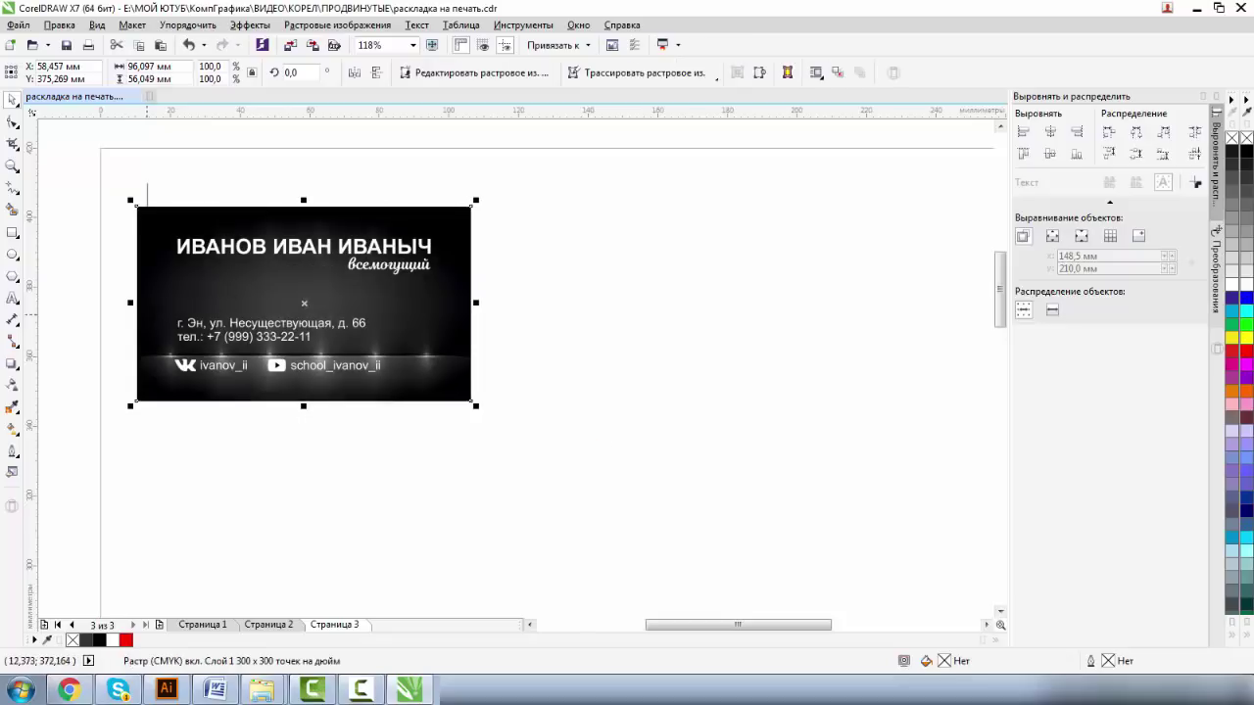
Step: Make one copy of the vertical cutting mark above the card, offset 90 mm horizontally
{"action": "left_click", "coordinate": [12, 166]}
{"action": "left_click", "coordinate": [12, 100]}
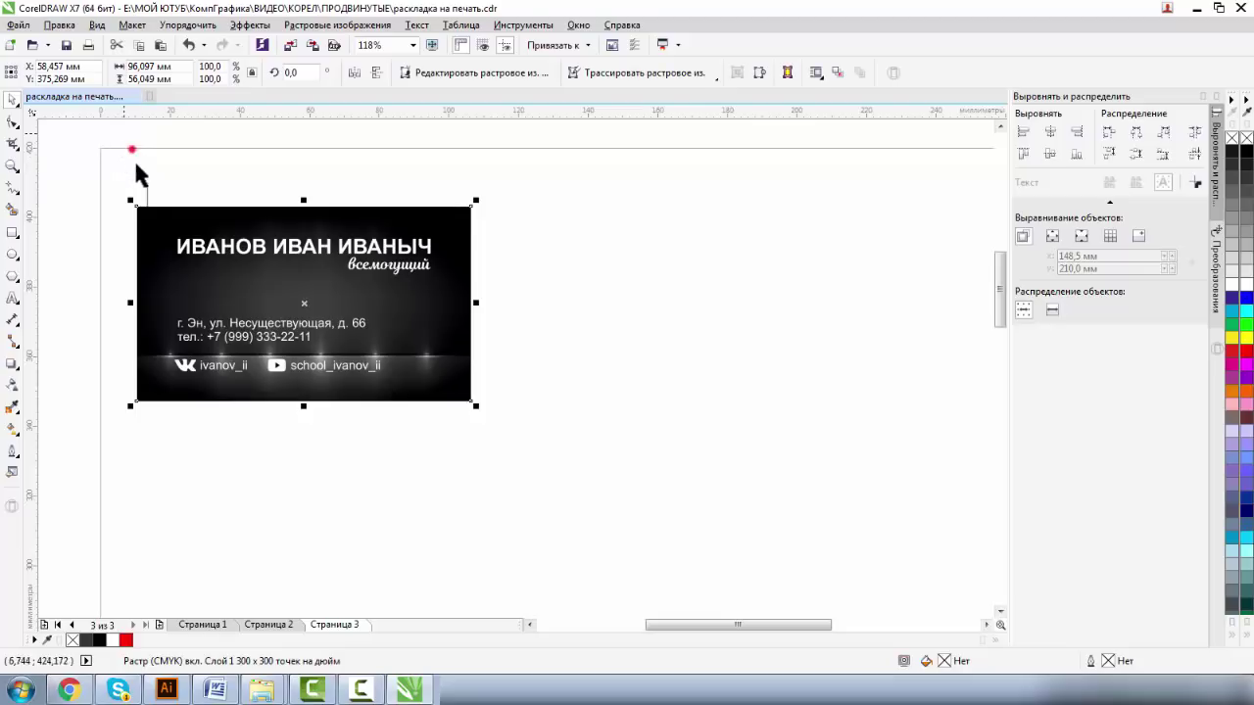
{"action": "key", "text": "F5"}
{"action": "left_click_drag", "start_coordinate": [147, 185], "coordinate": [147, 210]}
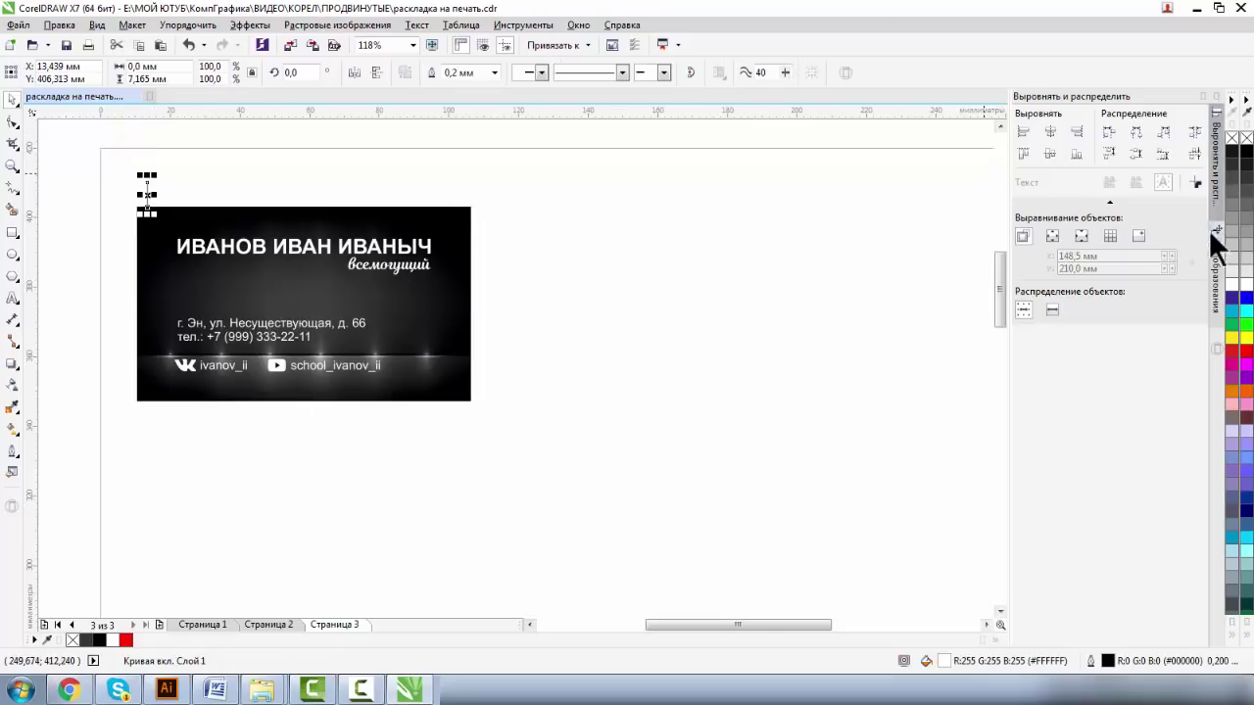
{"action": "left_click", "coordinate": [1216, 245]}
{"action": "left_click", "coordinate": [1215, 169]}
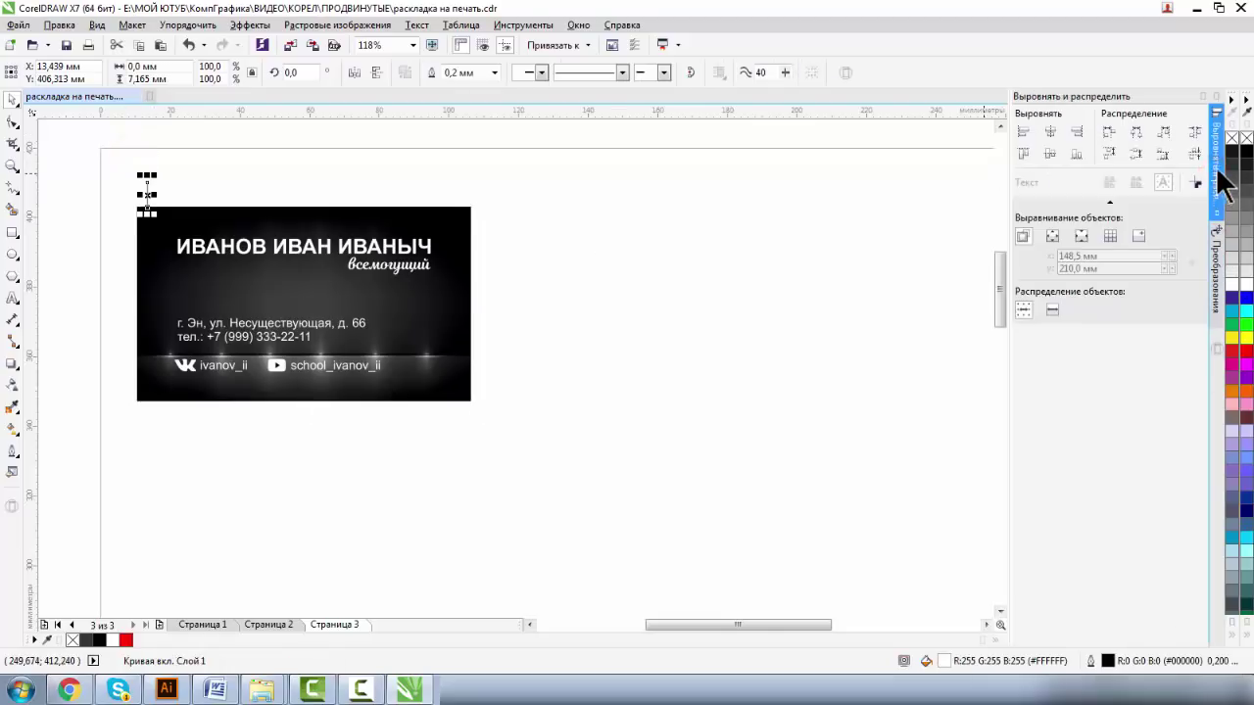
{"action": "left_click", "coordinate": [1215, 257]}
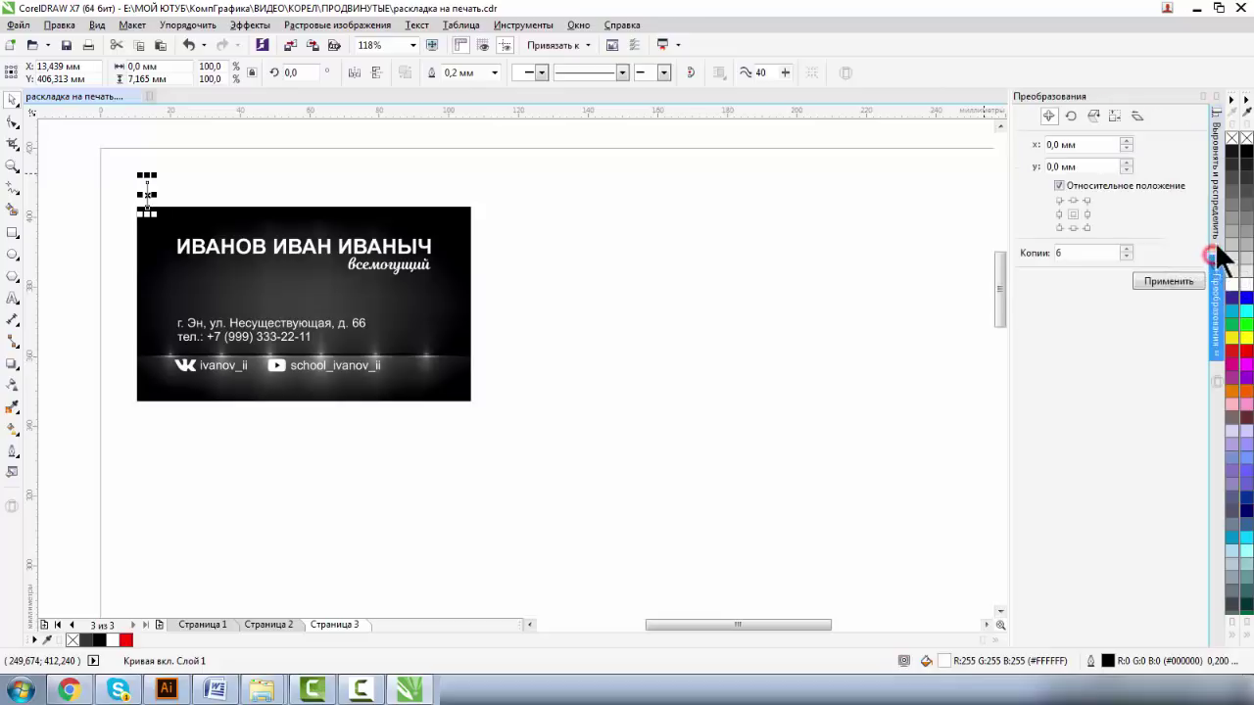
{"action": "double_click", "coordinate": [1059, 144]}
{"action": "type", "text": "90"}
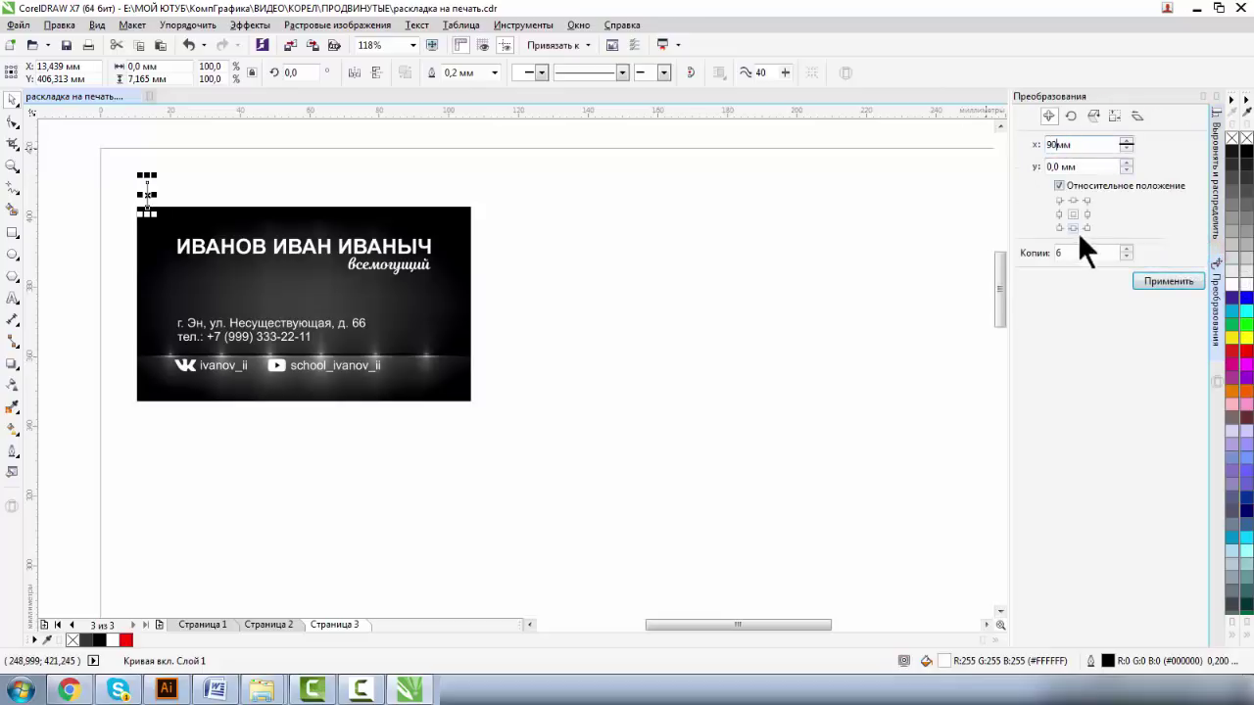
{"action": "double_click", "coordinate": [1069, 253]}
{"action": "type", "text": "1"}
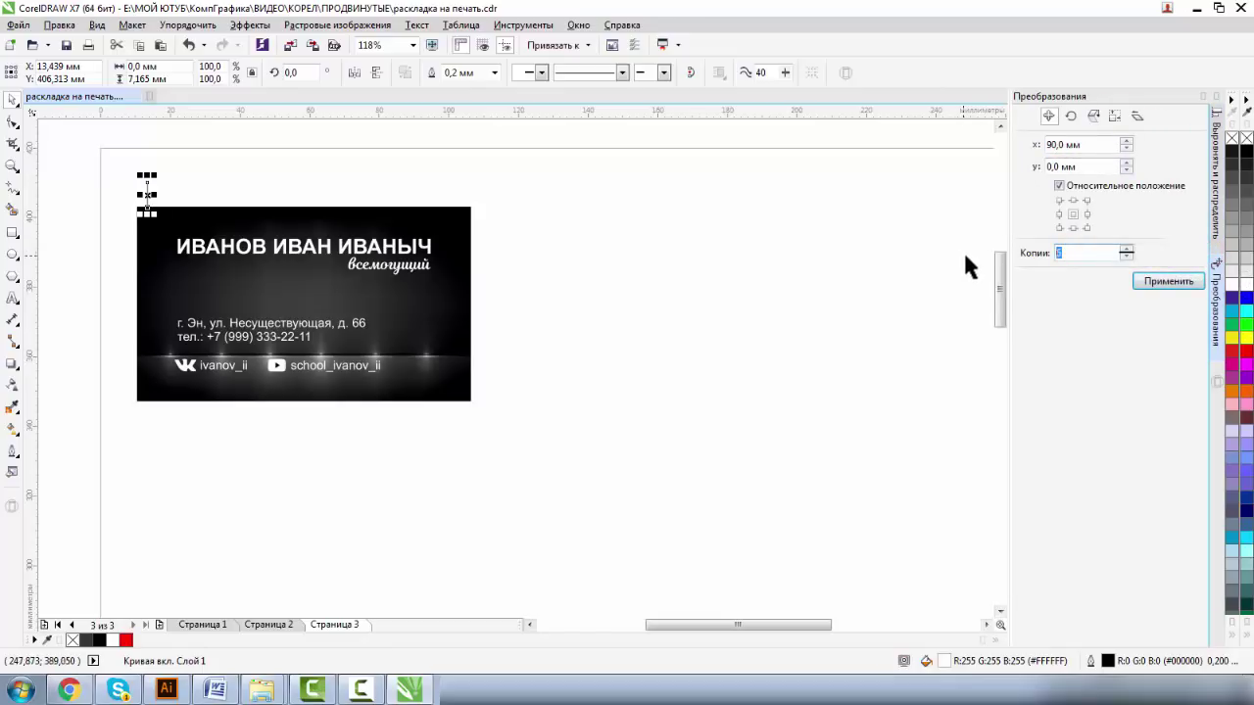
{"action": "left_click", "coordinate": [1147, 281]}
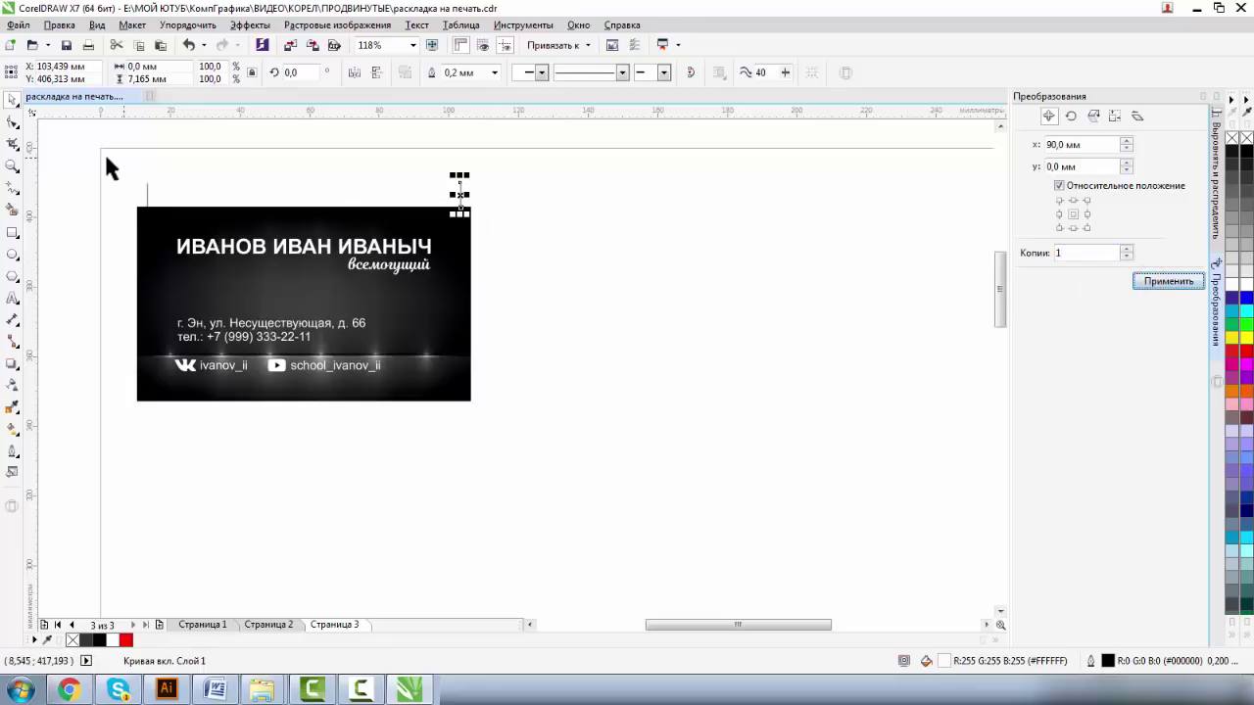
Step: Duplicate the whole card with its two cutting marks twice at a 95 mm horizontal offset
{"action": "left_click_drag", "start_coordinate": [101, 157], "coordinate": [599, 436]}
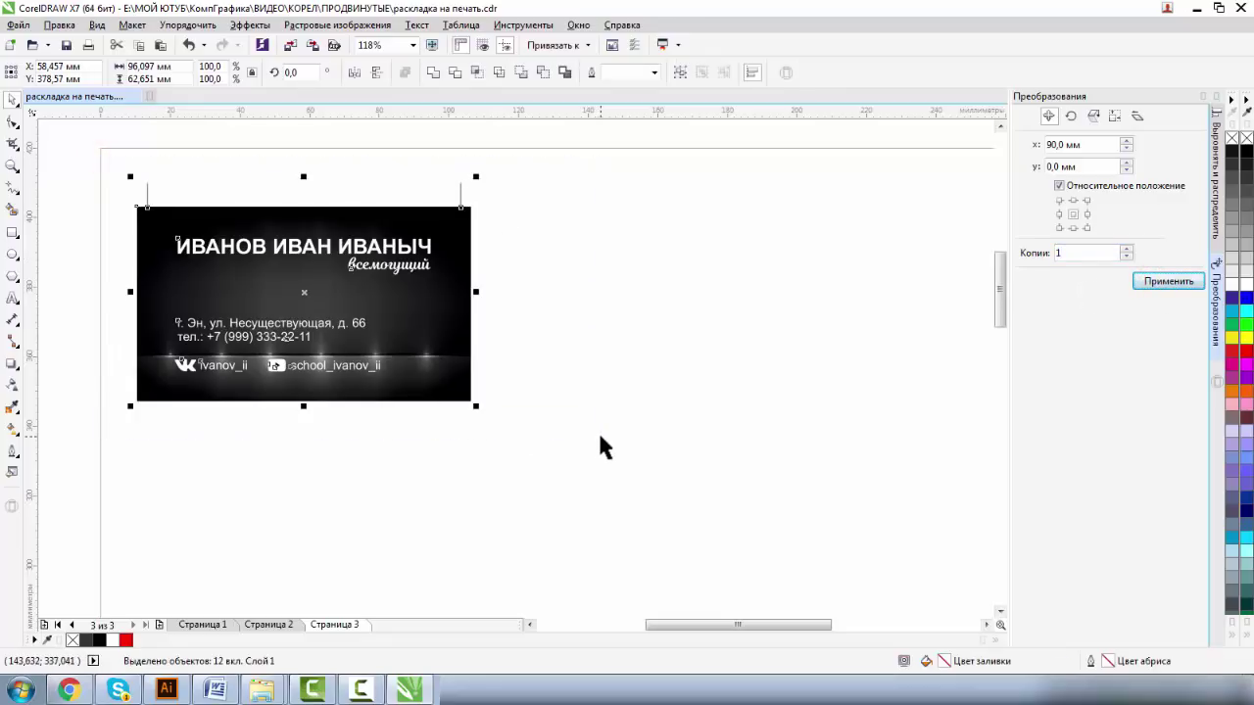
{"action": "double_click", "coordinate": [1059, 144]}
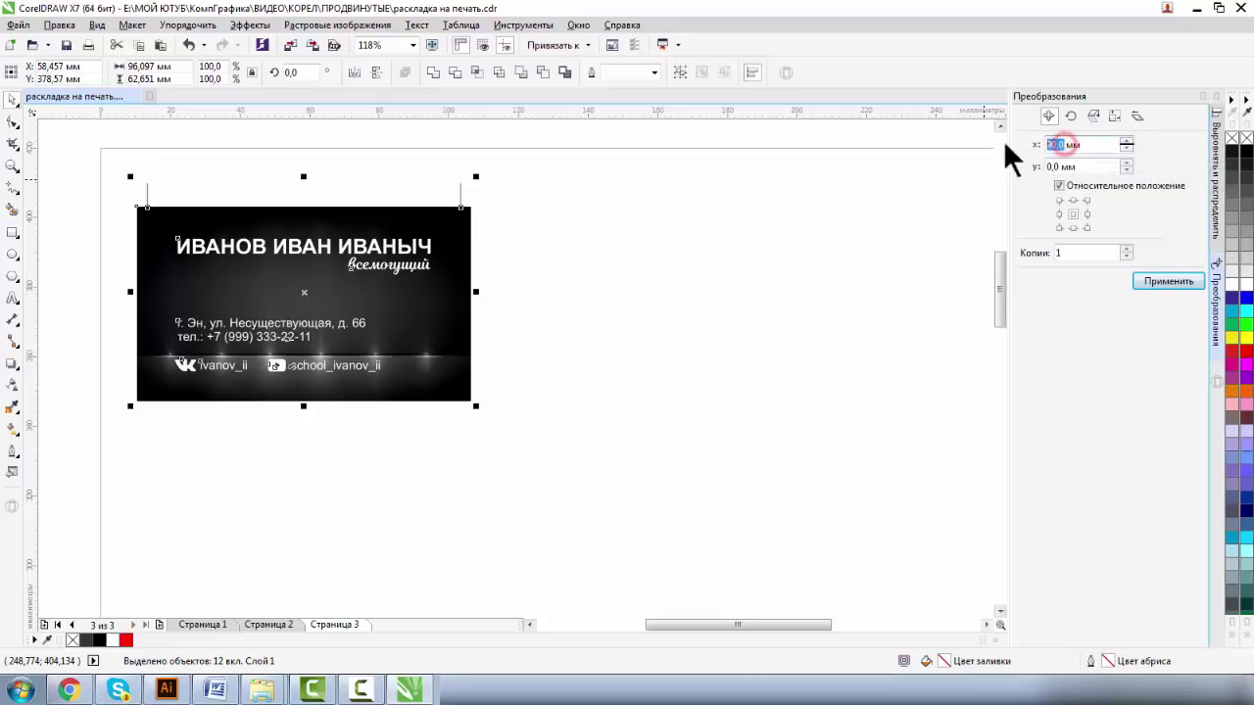
{"action": "type", "text": "9"}
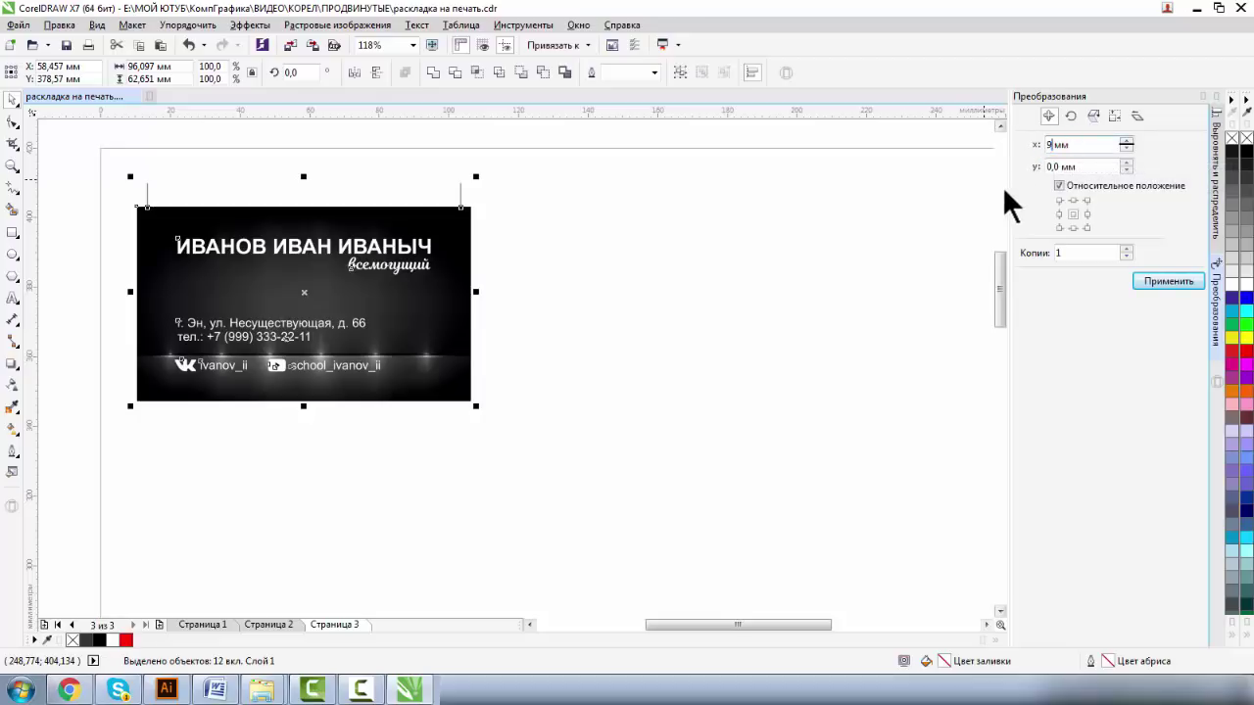
{"action": "type", "text": "5"}
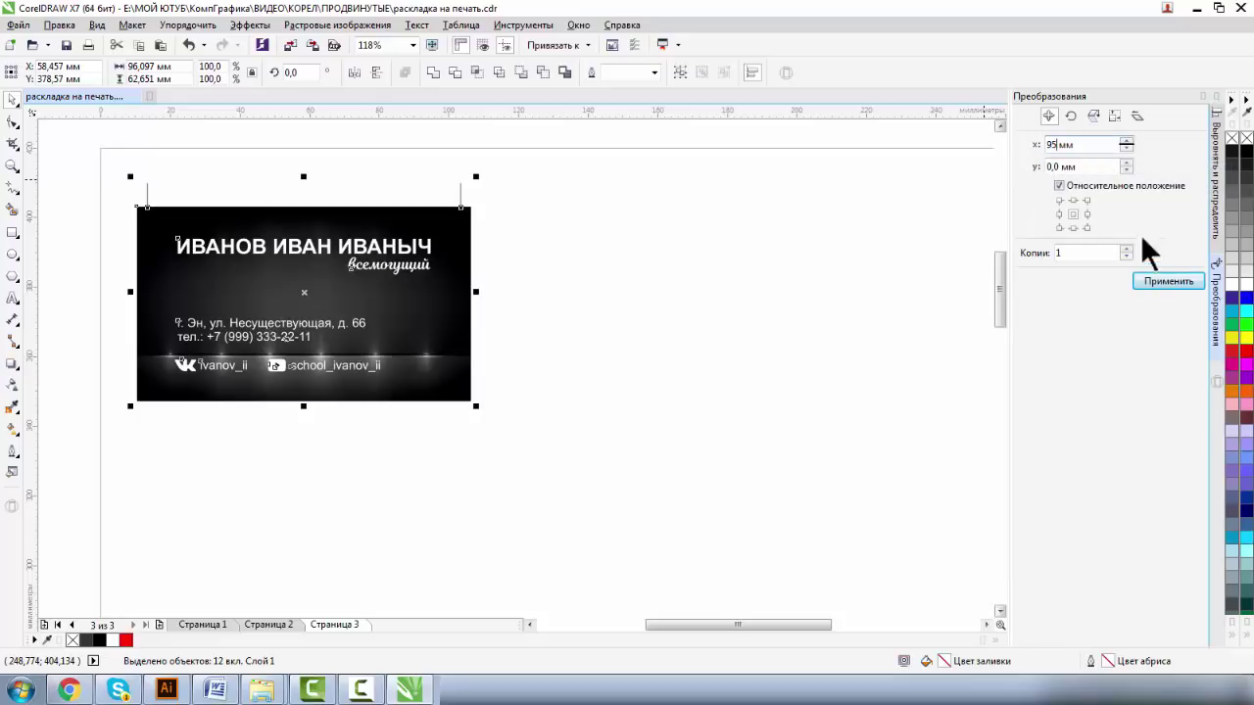
{"action": "double_click", "coordinate": [1060, 253]}
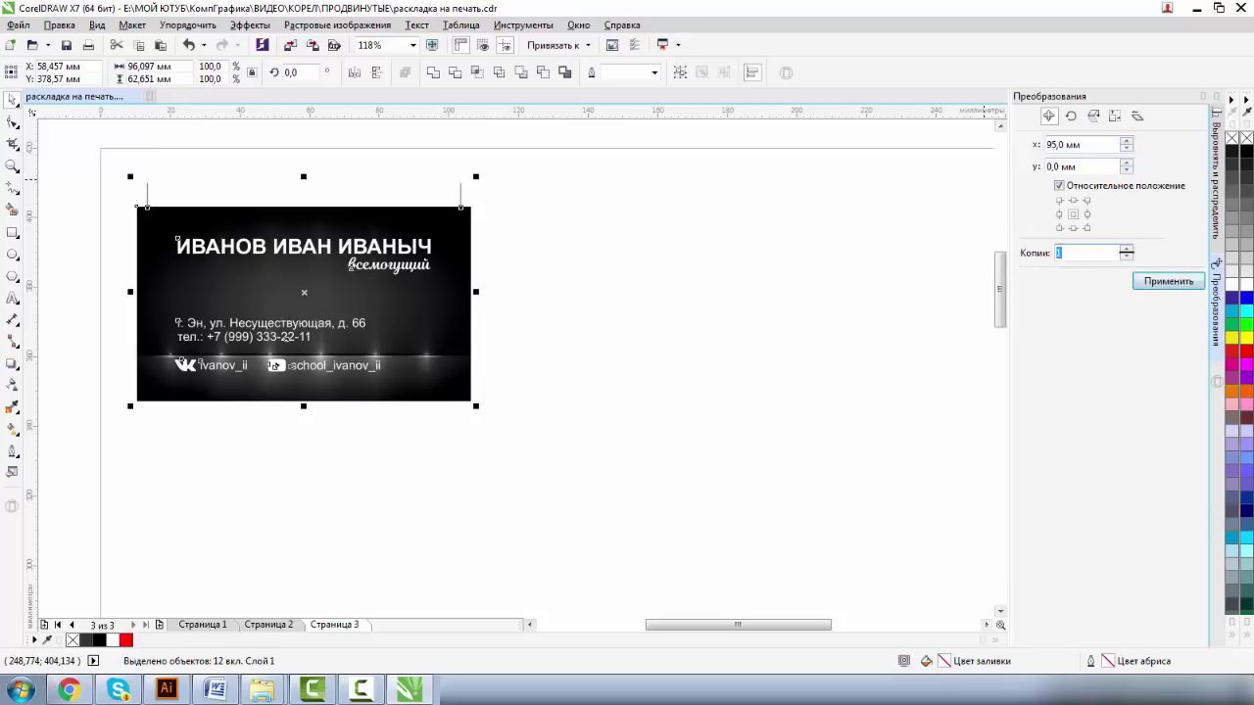
{"action": "left_click", "coordinate": [1168, 281]}
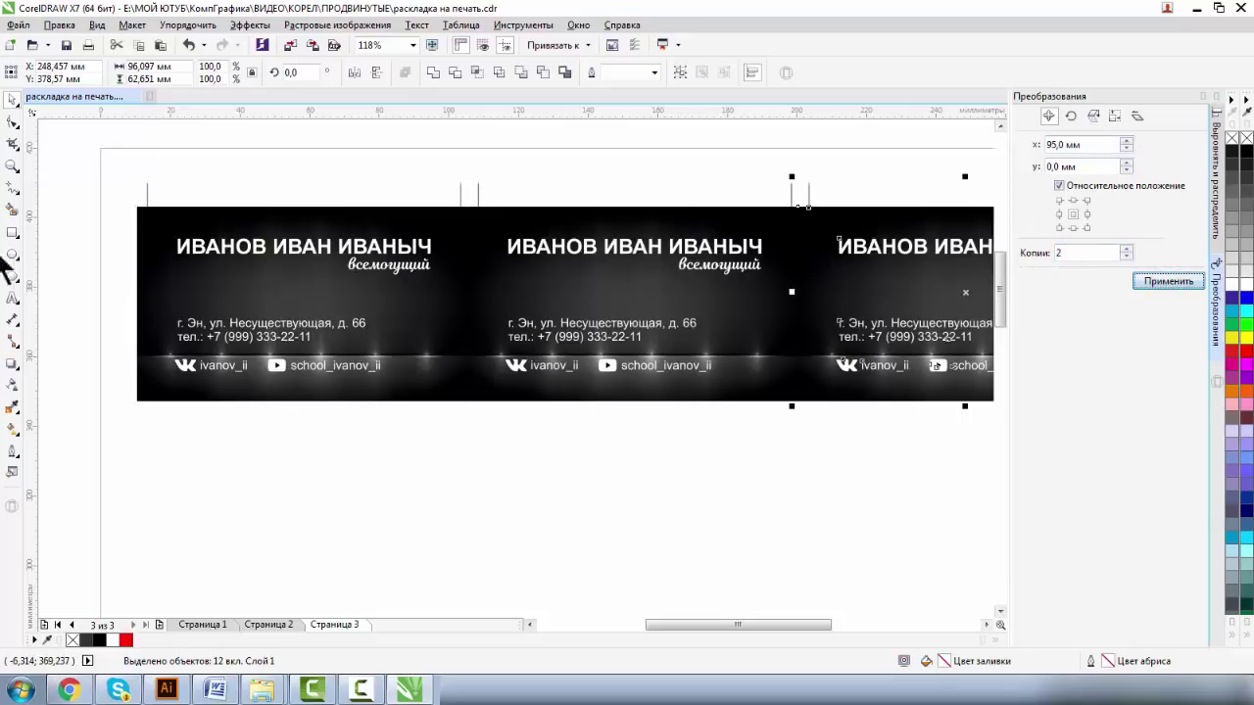
Step: Examine how the neighbouring cards' bleeds overlap in wireframe view and return to enhanced view
{"action": "left_click", "coordinate": [11, 166]}
{"action": "left_click_drag", "start_coordinate": [440, 211], "coordinate": [551, 344]}
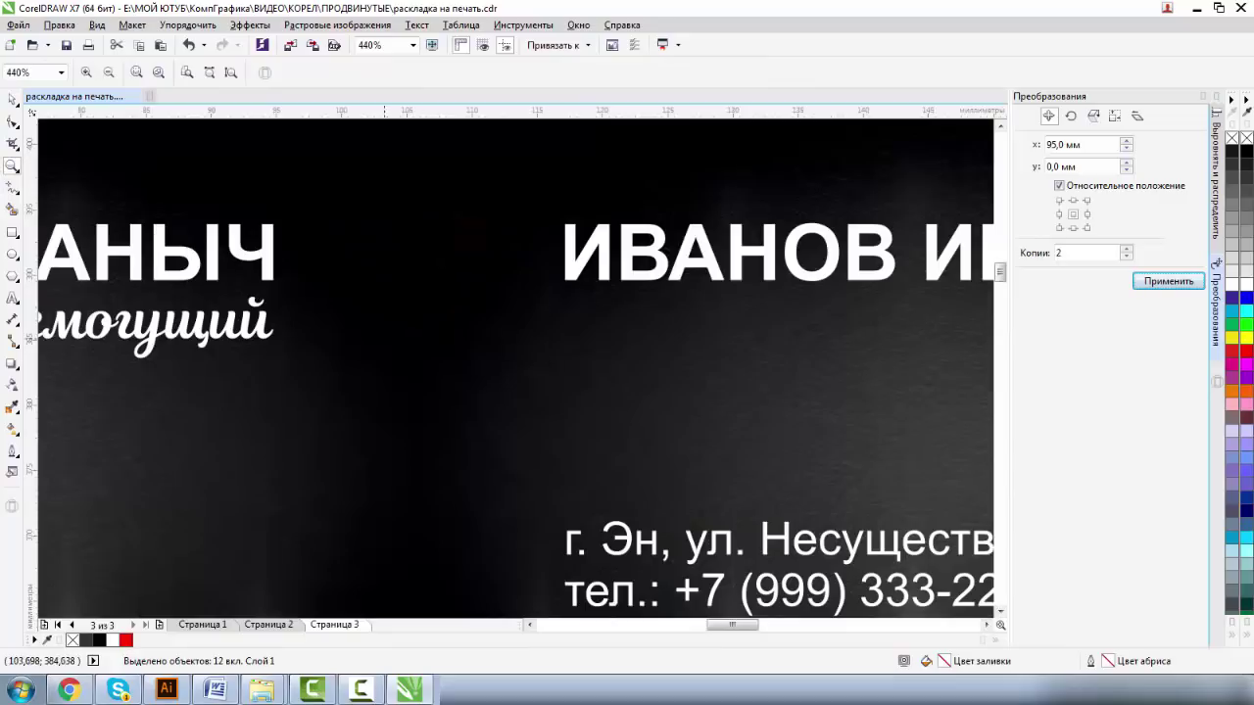
{"action": "left_click", "coordinate": [109, 71]}
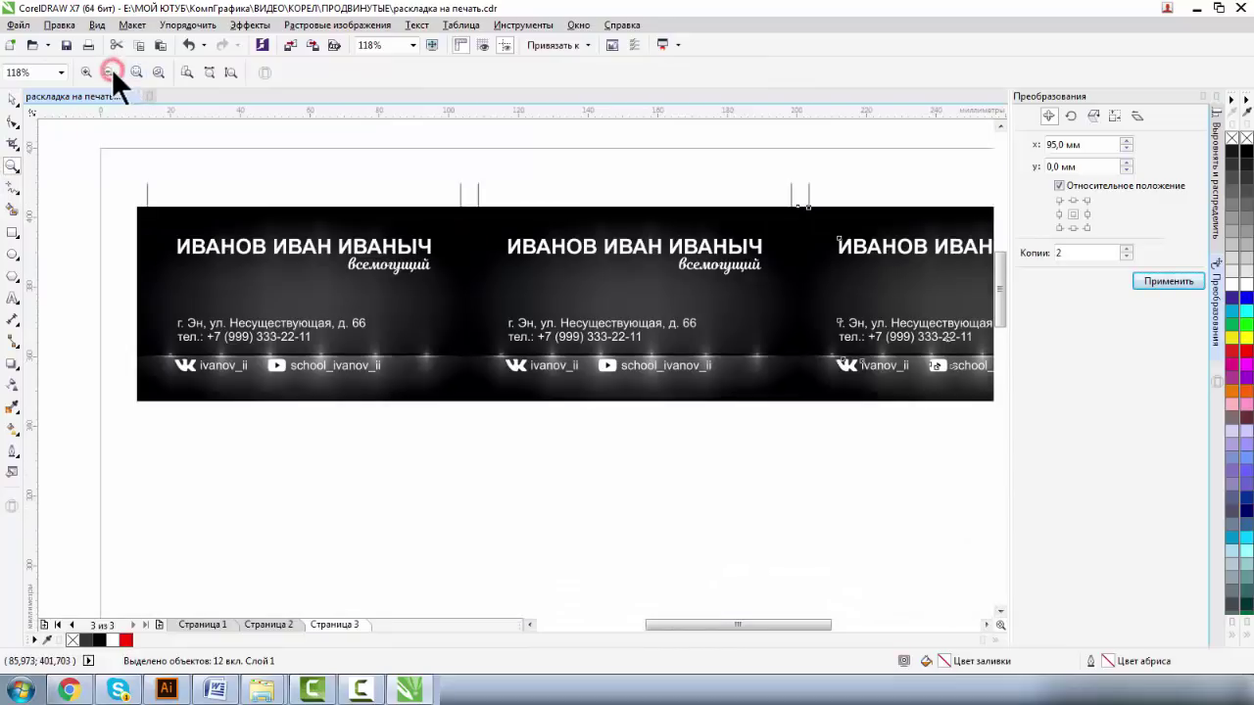
{"action": "left_click", "coordinate": [97, 25]}
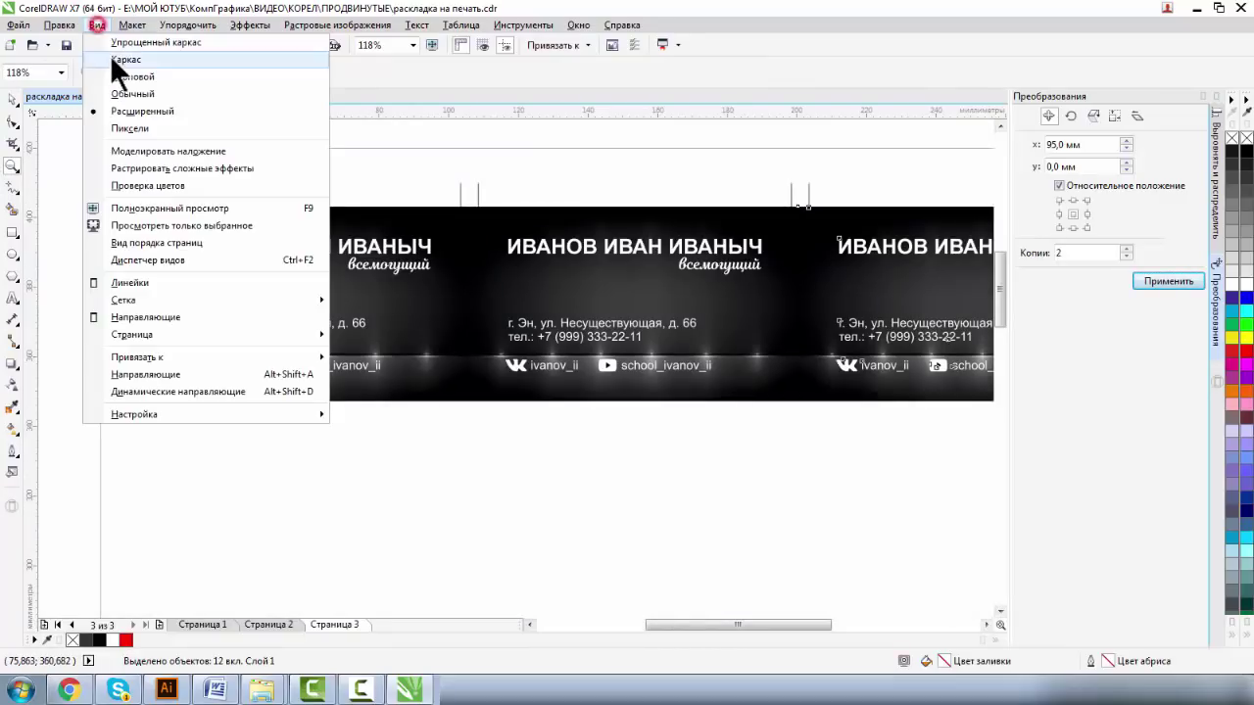
{"action": "left_click", "coordinate": [110, 55]}
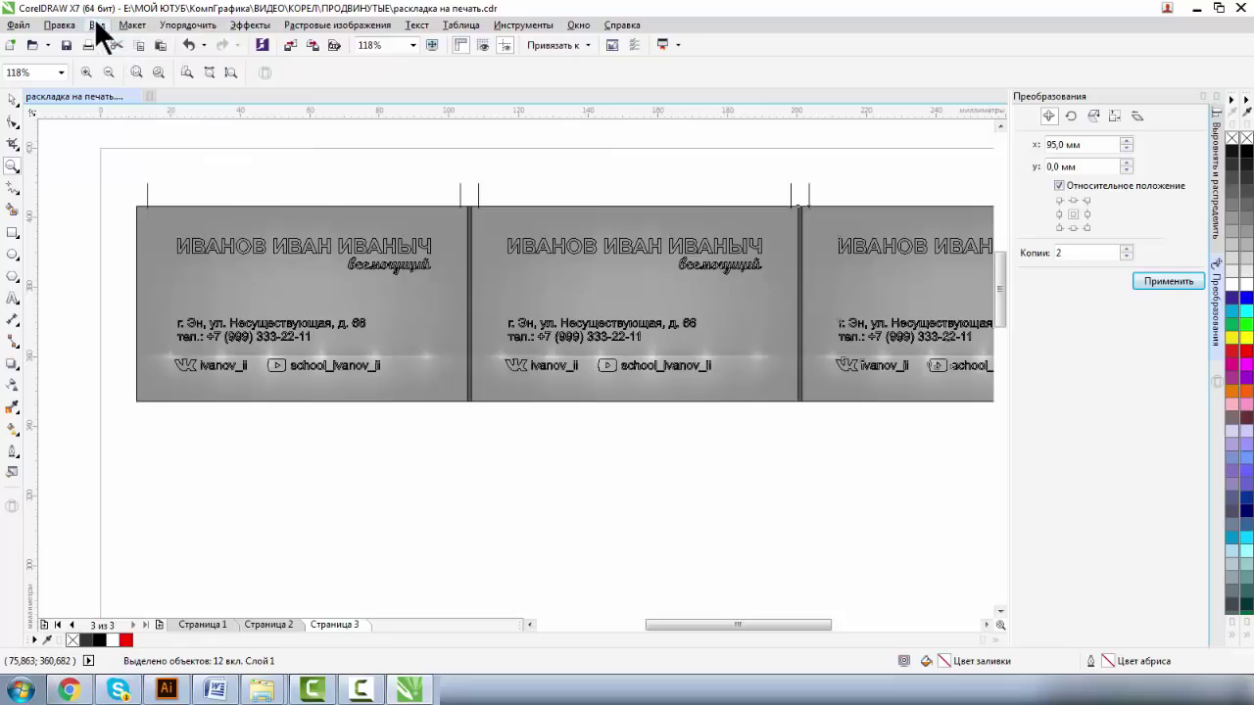
{"action": "left_click", "coordinate": [97, 25]}
{"action": "left_click", "coordinate": [121, 105]}
Step: Copy the first card's upper-left vertical cutting mark to the left of the card and rotate the copy 90°
{"action": "left_click", "coordinate": [102, 175]}
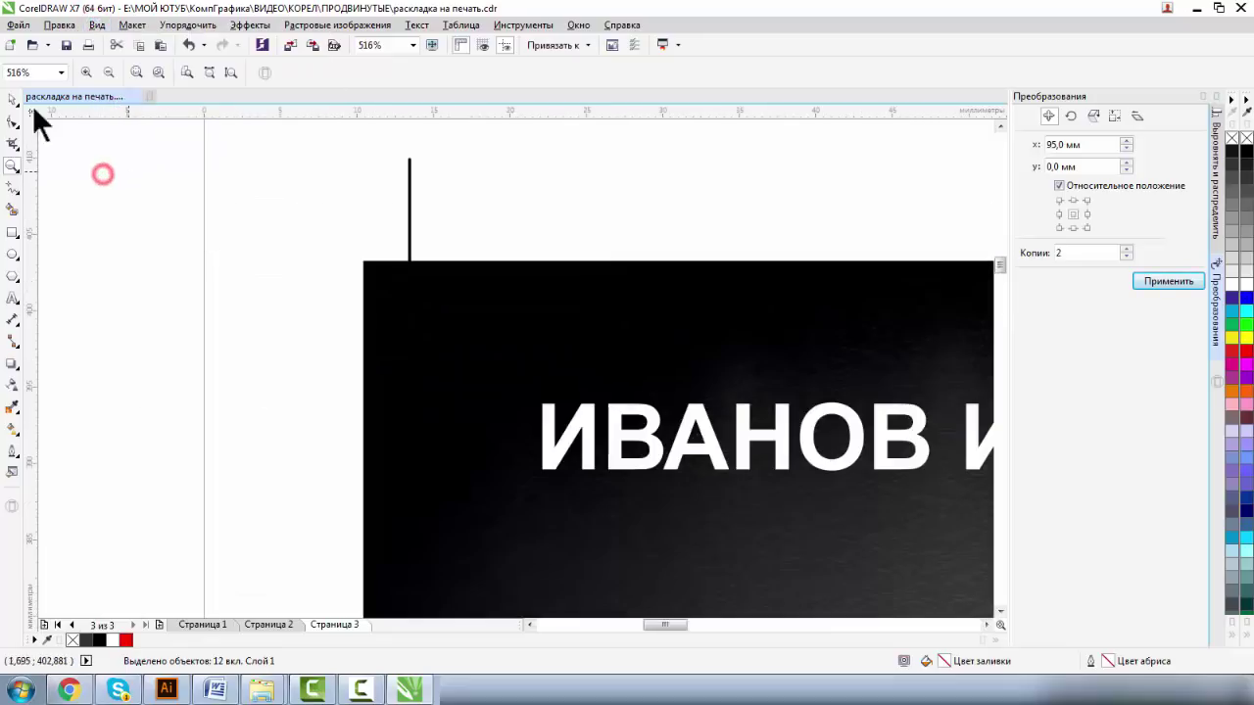
{"action": "left_click", "coordinate": [12, 98]}
{"action": "left_click_drag", "start_coordinate": [411, 201], "coordinate": [258, 281]}
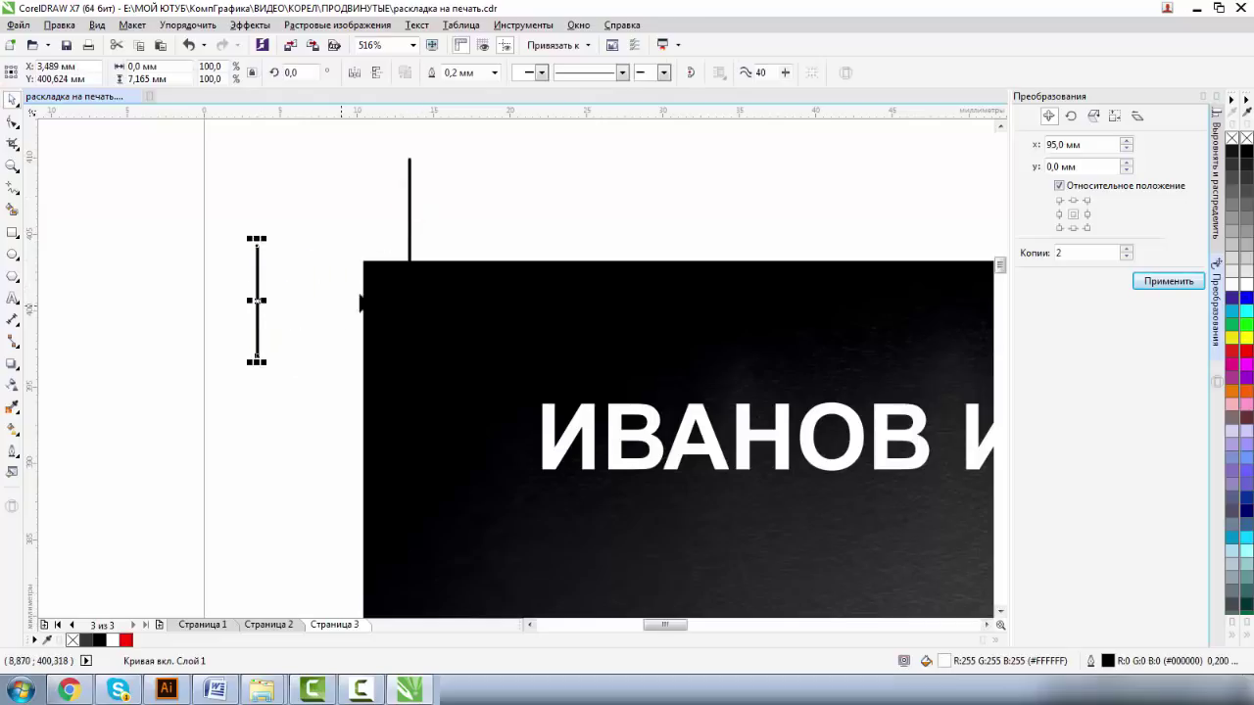
{"action": "type", "text": "90"}
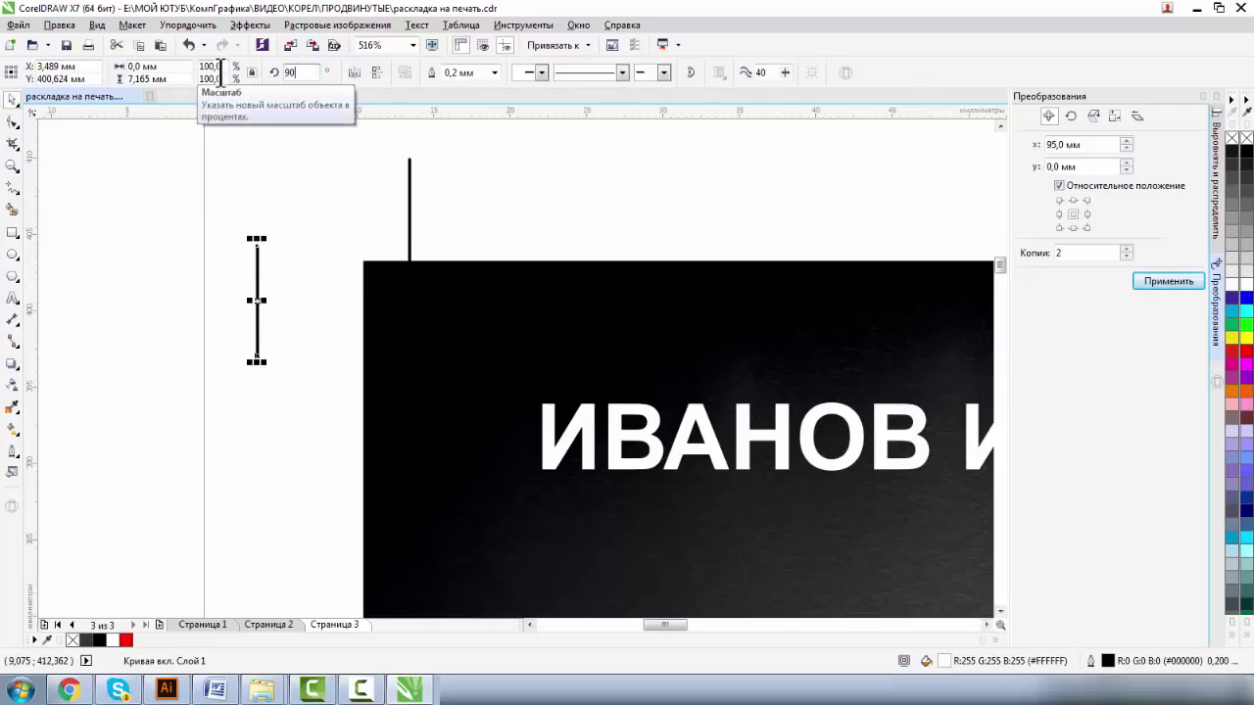
{"action": "key", "text": "Return"}
Step: Align the horizontal mark with the card's upper edge, shift it 3 mm down, and place it against the card's left edge
{"action": "left_click", "coordinate": [496, 339], "text": "shift"}
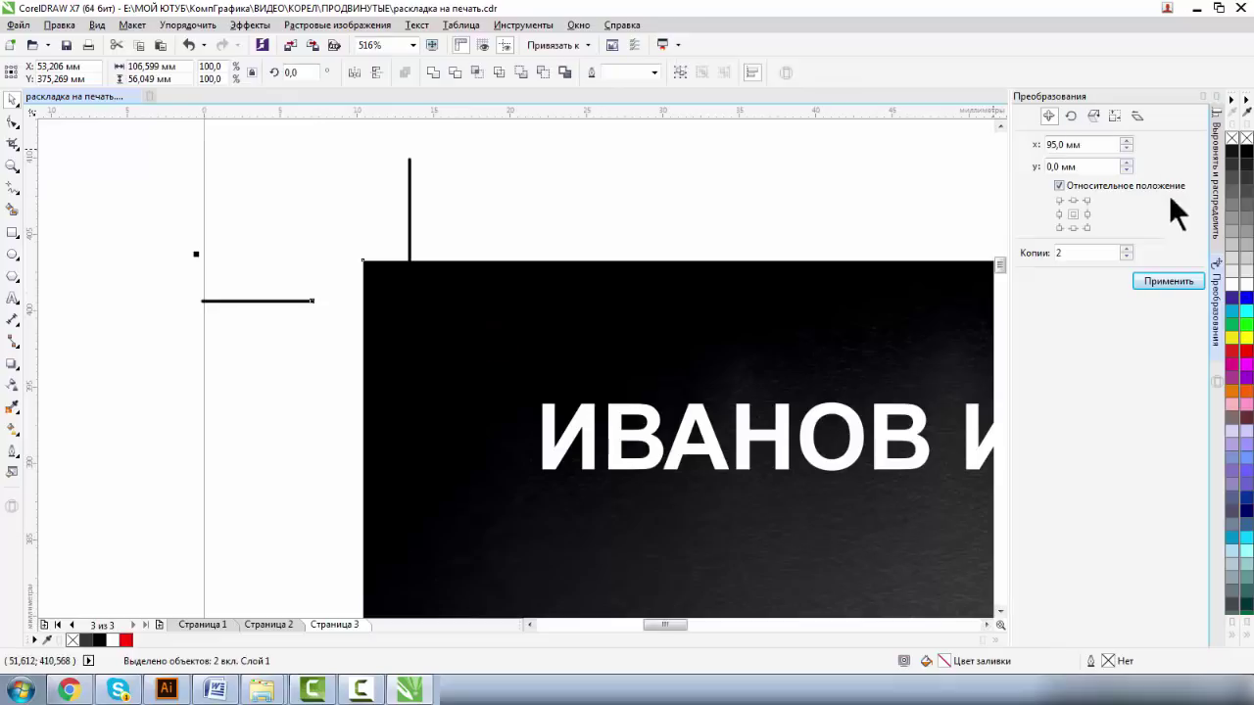
{"action": "left_click", "coordinate": [1215, 142]}
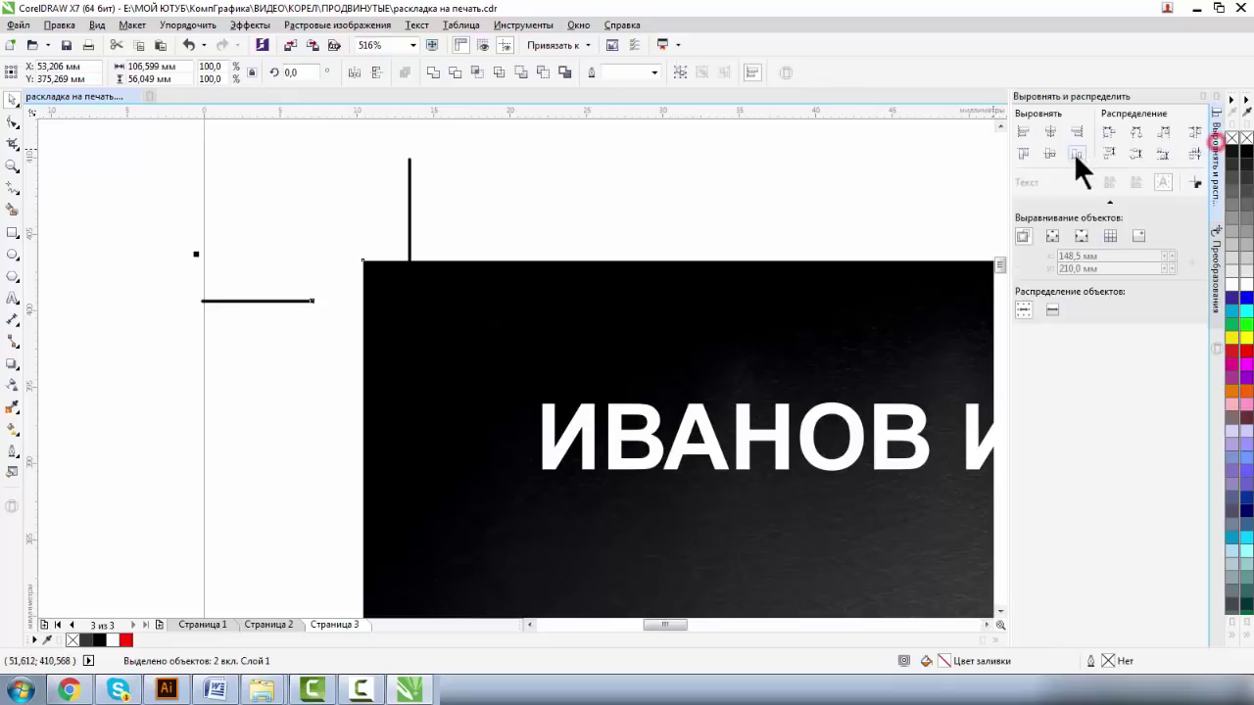
{"action": "left_click", "coordinate": [1022, 153]}
{"action": "left_click", "coordinate": [630, 178]}
{"action": "left_click", "coordinate": [254, 260]}
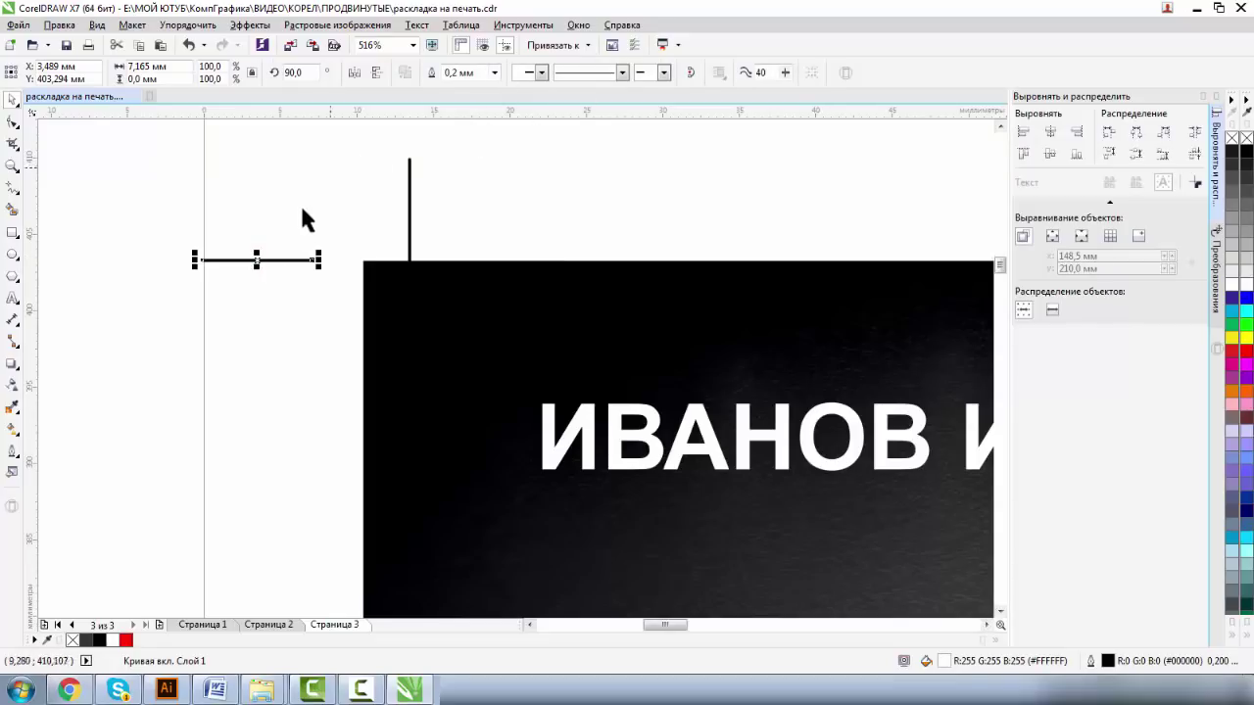
{"action": "key", "text": "ctrl+z"}
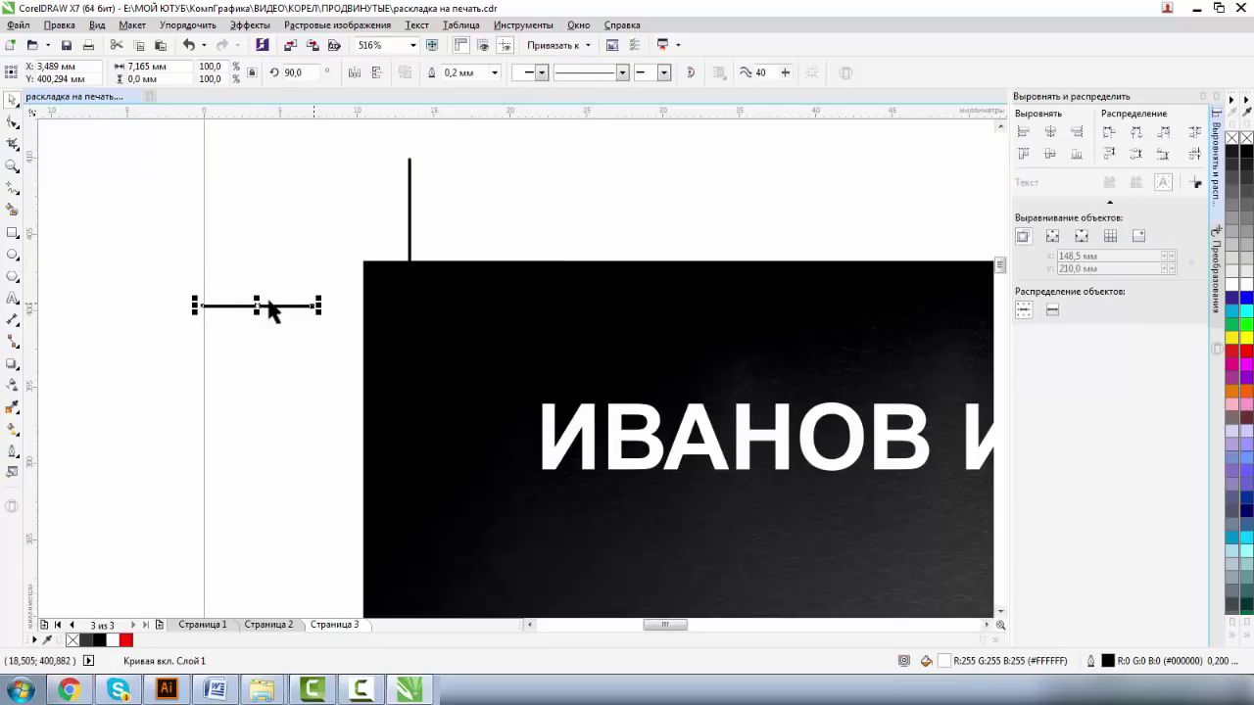
{"action": "left_click", "coordinate": [138, 247]}
{"action": "left_click_drag", "start_coordinate": [249, 305], "coordinate": [300, 311]}
Step: Make one copy of the horizontal cutting mark, offset 0 mm horizontally and -50 mm vertically
{"action": "left_click", "coordinate": [11, 165]}
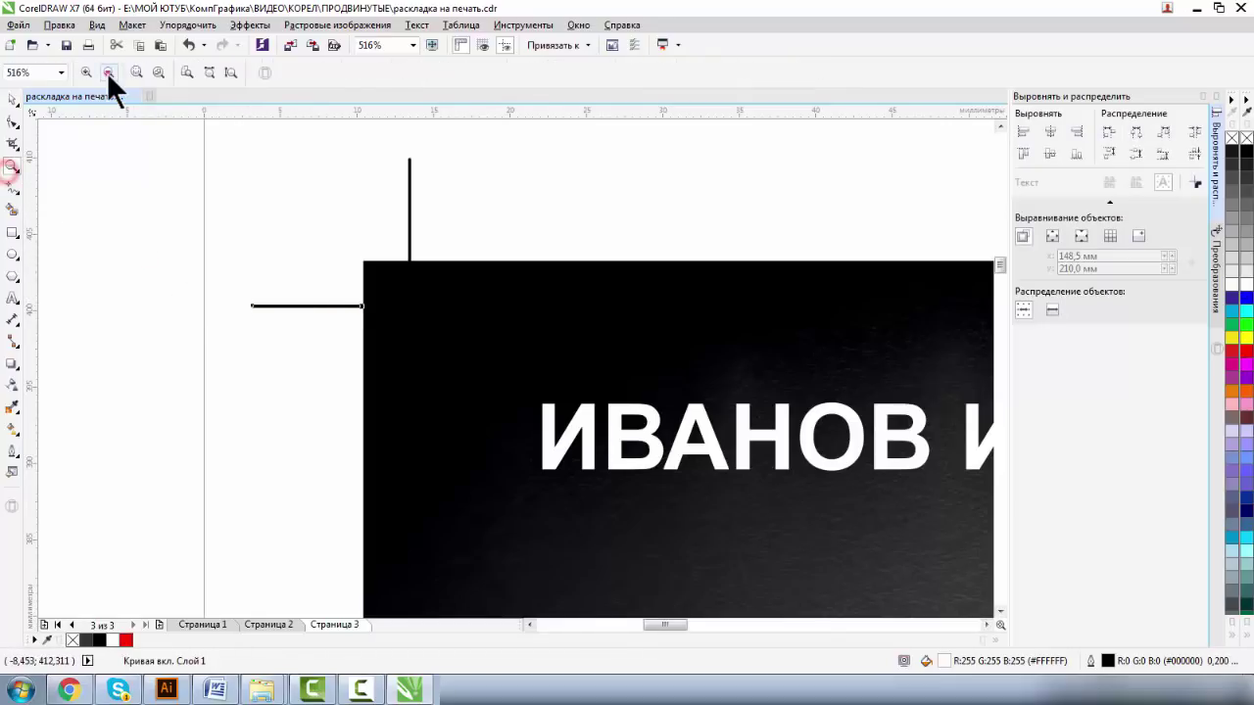
{"action": "left_click", "coordinate": [108, 72]}
{"action": "left_click", "coordinate": [13, 101]}
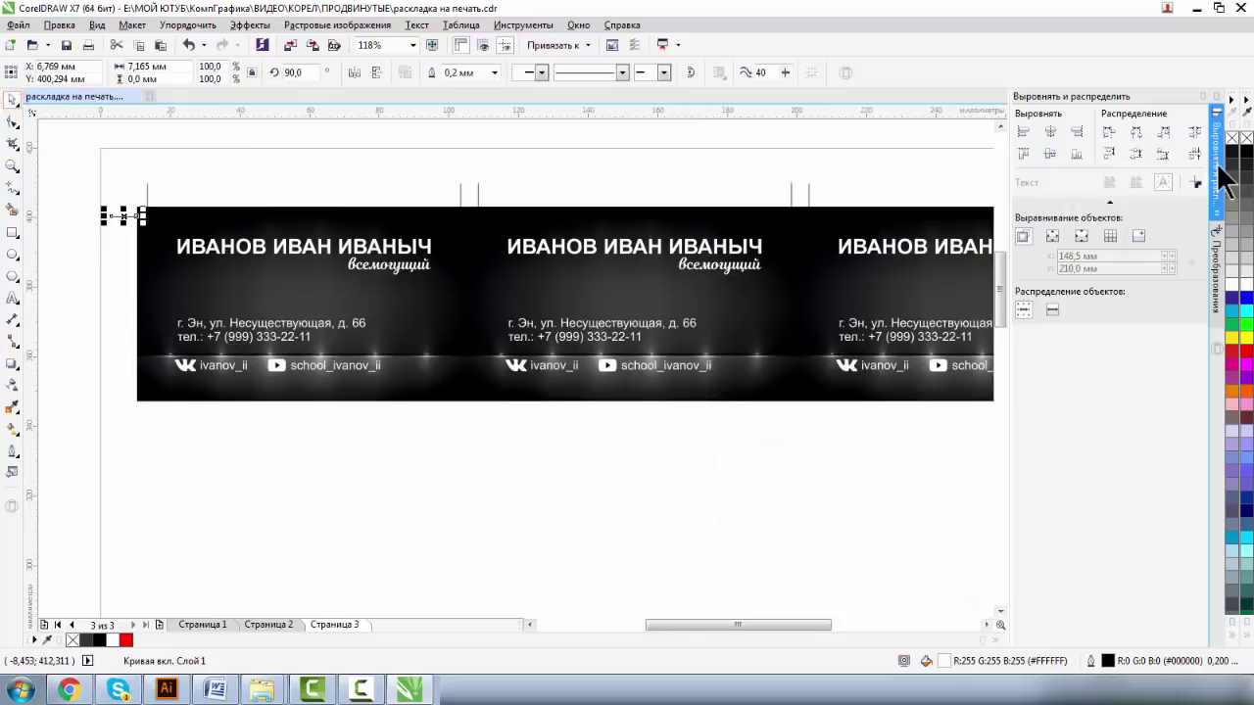
{"action": "left_click", "coordinate": [1216, 263]}
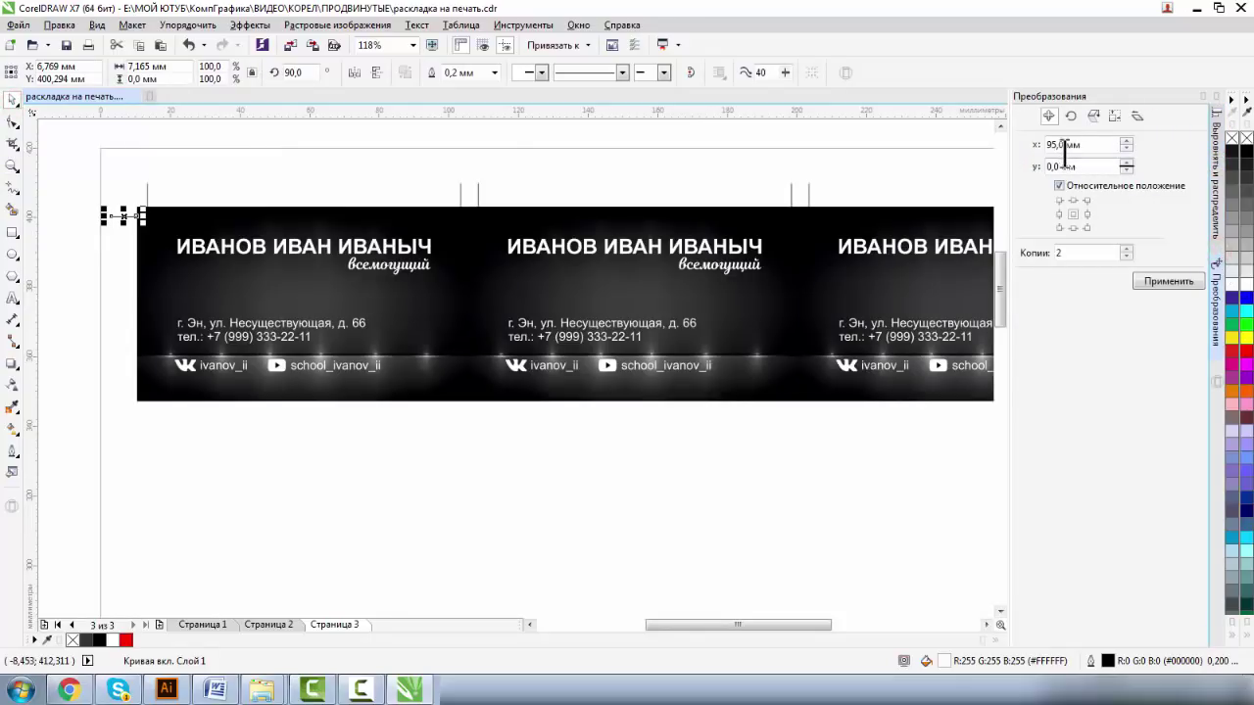
{"action": "type", "text": "0"}
{"action": "key", "text": "Tab"}
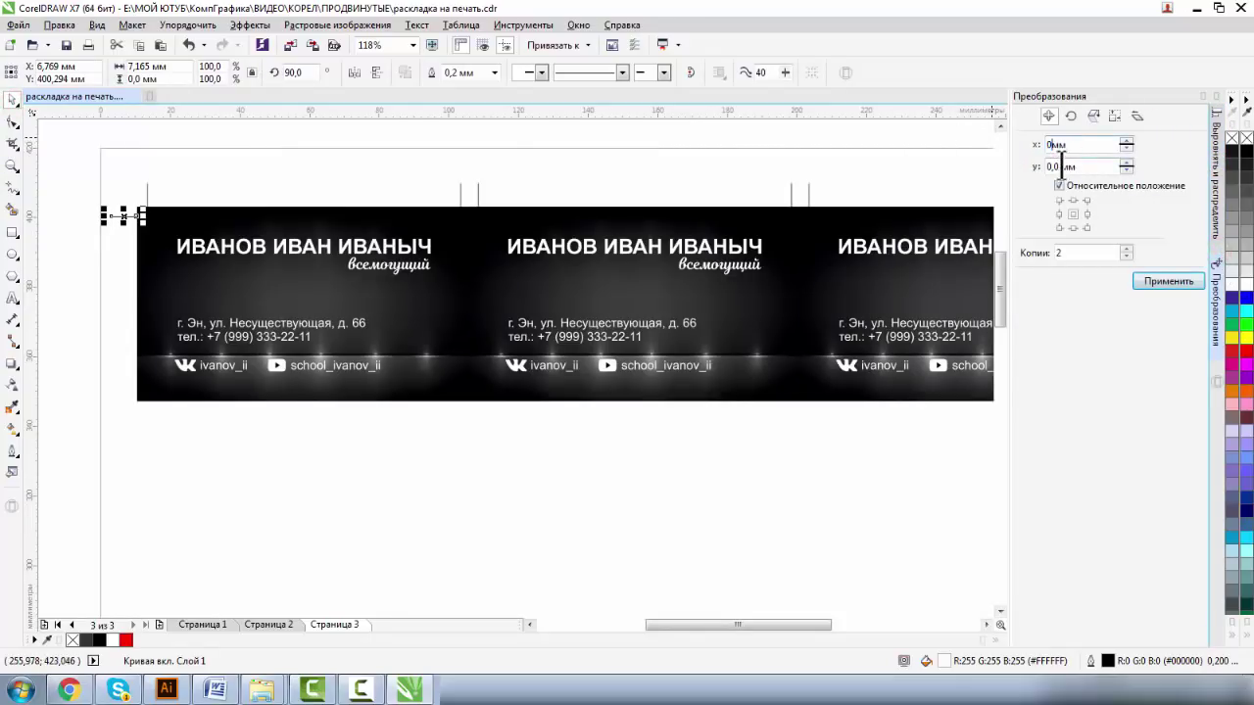
{"action": "type", "text": "-50"}
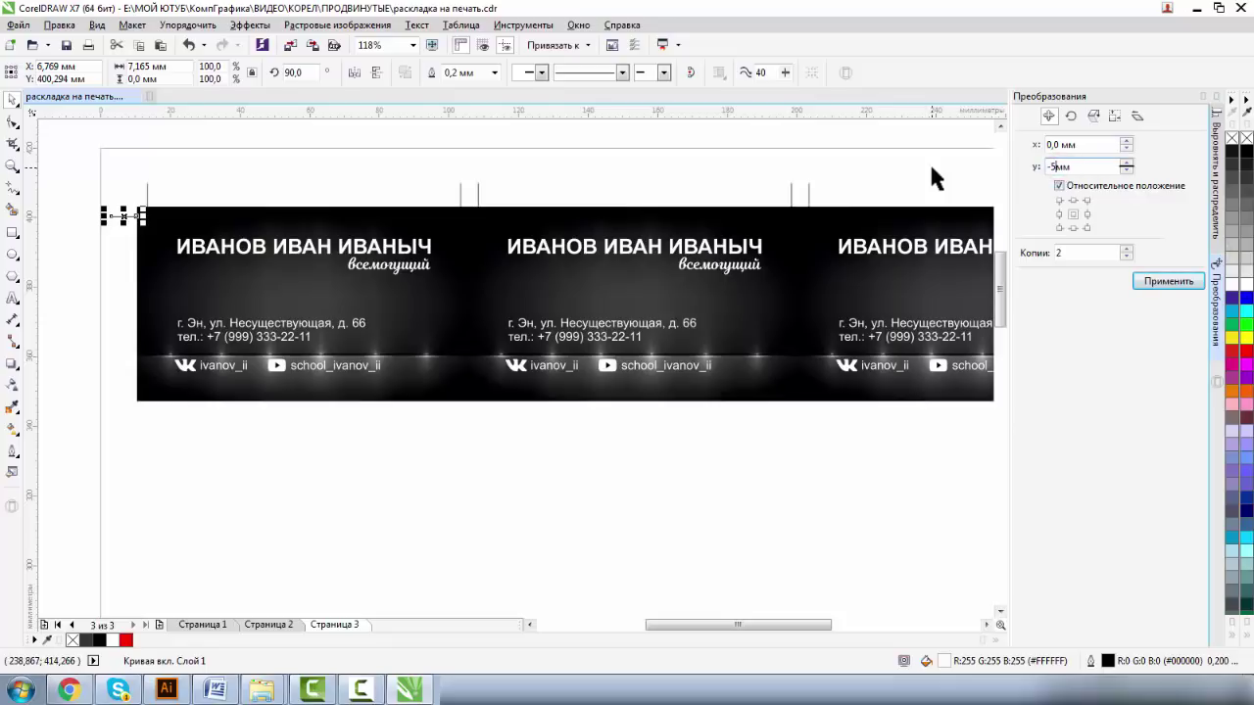
{"action": "double_click", "coordinate": [1060, 252]}
{"action": "type", "text": "1"}
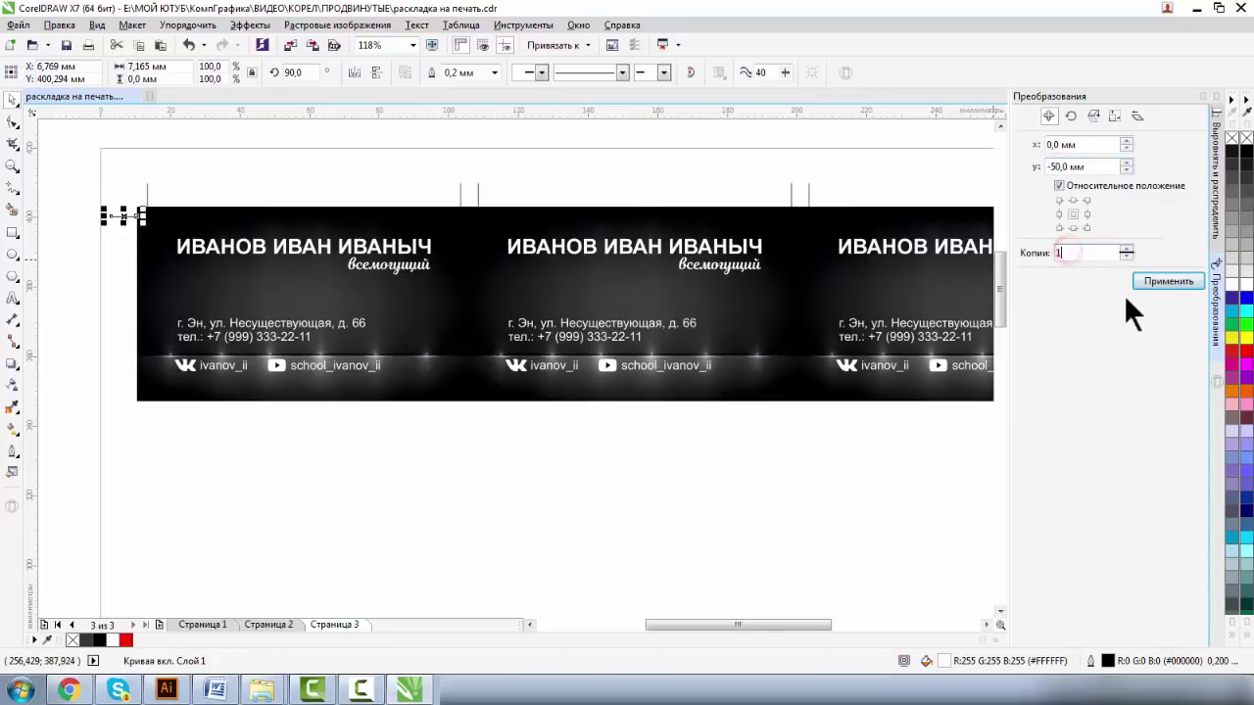
{"action": "left_click", "coordinate": [1153, 279]}
Step: Copy both horizontal cutting marks to the far side of the row and place them against the third card's right edge
{"action": "left_click", "coordinate": [13, 167]}
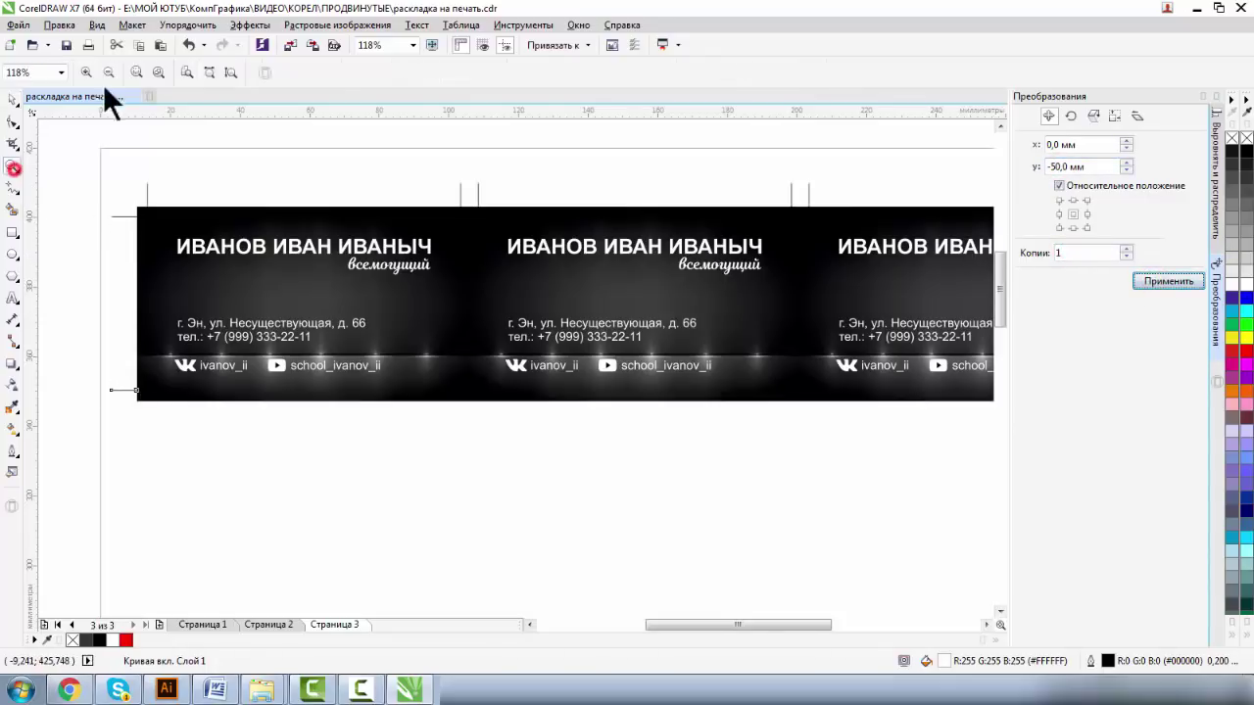
{"action": "left_click", "coordinate": [107, 72]}
{"action": "left_click", "coordinate": [13, 99]}
{"action": "left_click", "coordinate": [366, 182]}
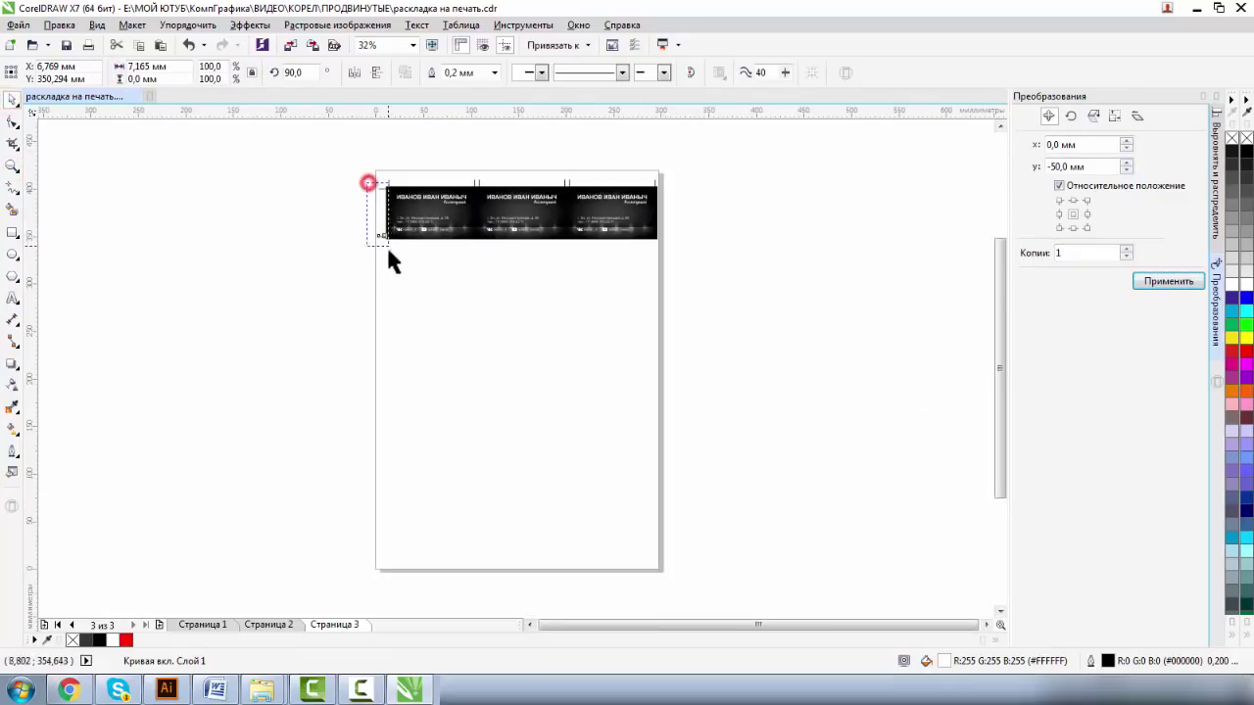
{"action": "left_click", "coordinate": [384, 241], "text": "shift"}
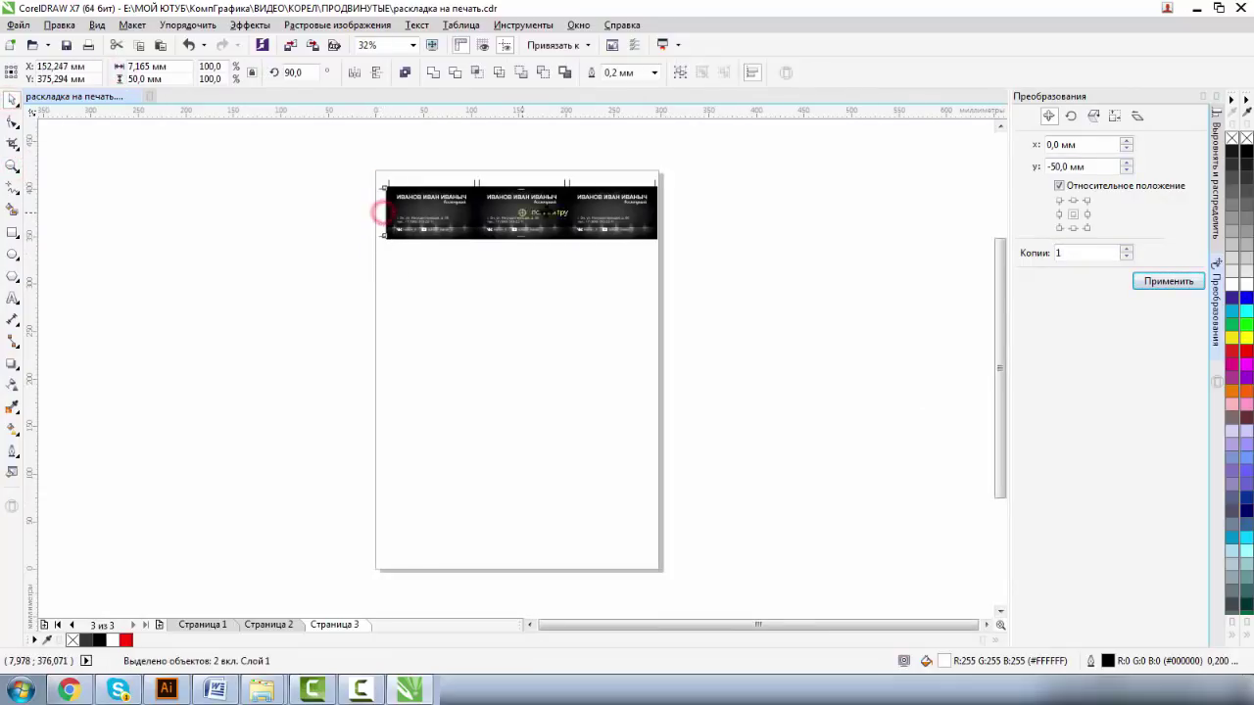
{"action": "left_click_drag", "start_coordinate": [381, 209], "coordinate": [735, 282]}
{"action": "left_click", "coordinate": [12, 167]}
{"action": "left_click", "coordinate": [13, 99]}
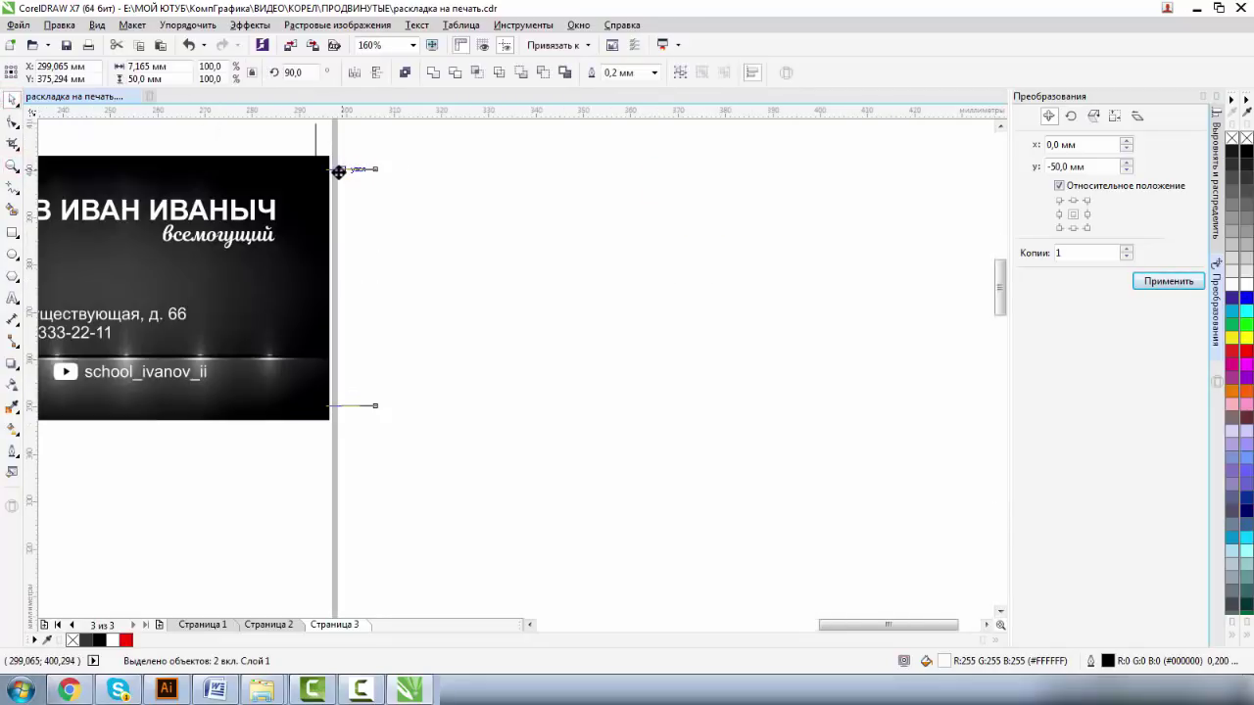
{"action": "left_click_drag", "start_coordinate": [338, 171], "coordinate": [321, 171]}
{"action": "left_click", "coordinate": [13, 166]}
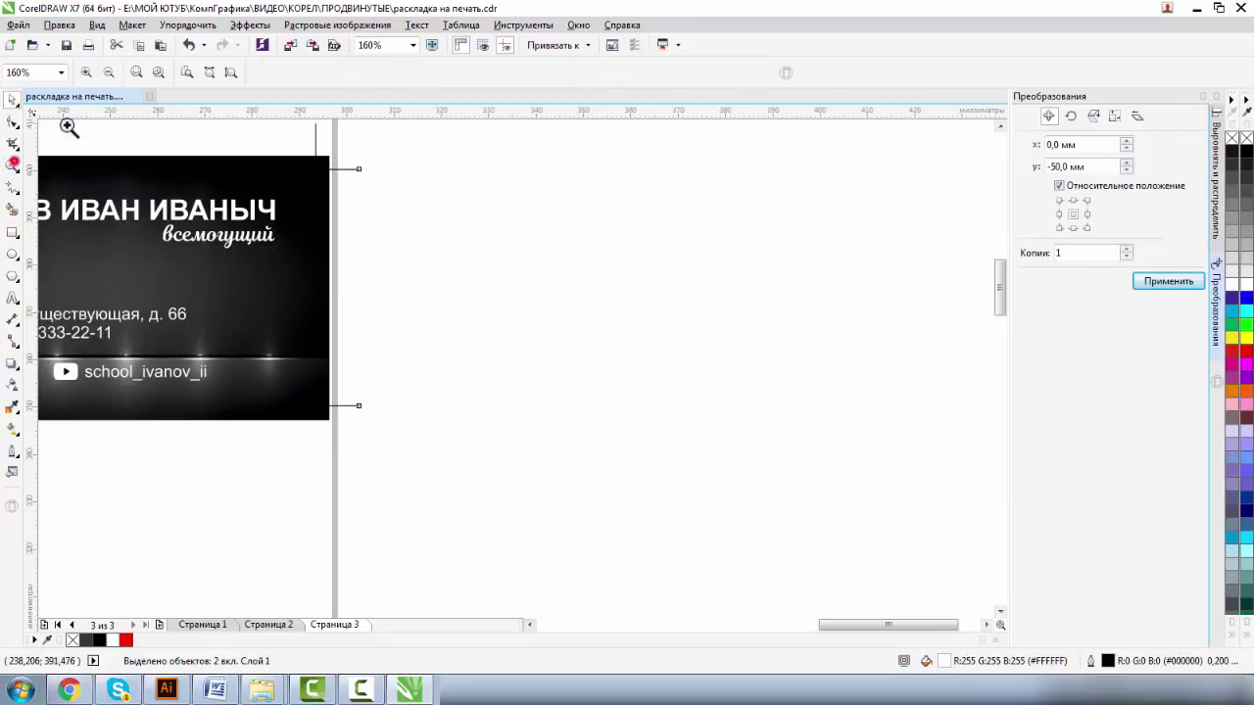
Step: Make seven copies of the whole card row with its cutting marks, offset 0 mm horizontally and -55 mm vertically
{"action": "left_click", "coordinate": [108, 72]}
{"action": "left_click", "coordinate": [12, 99]}
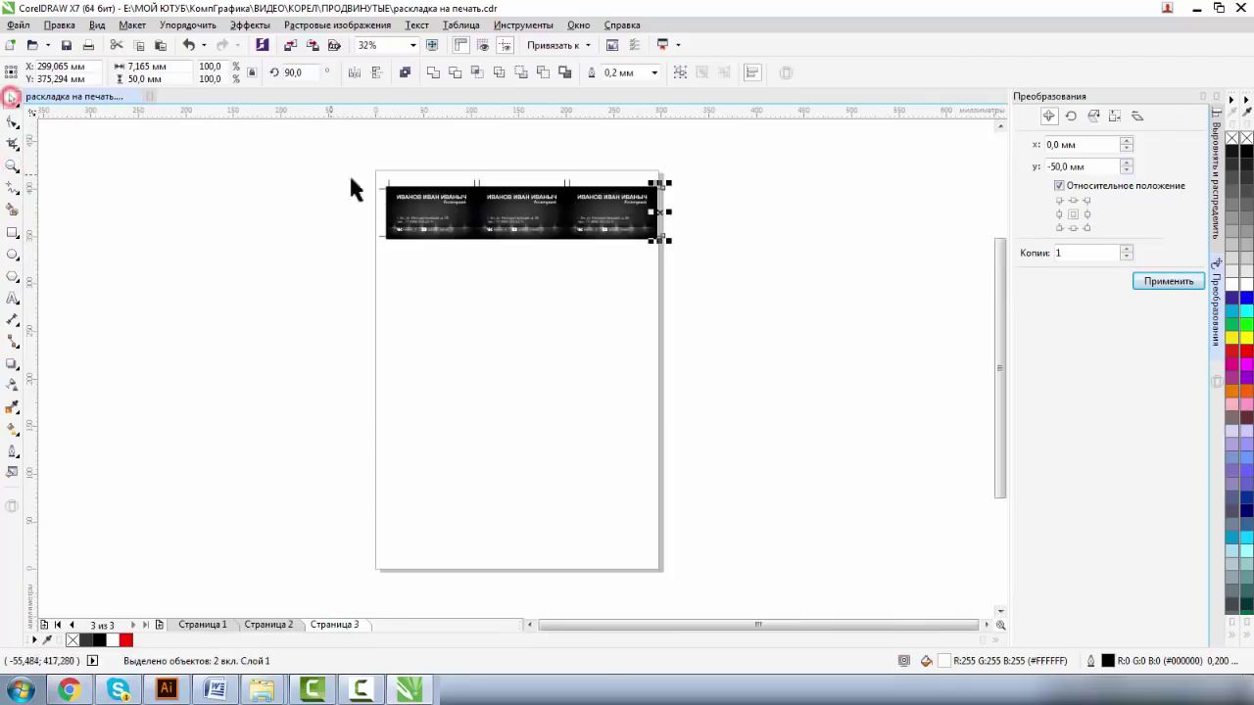
{"action": "left_click_drag", "start_coordinate": [364, 183], "coordinate": [707, 285]}
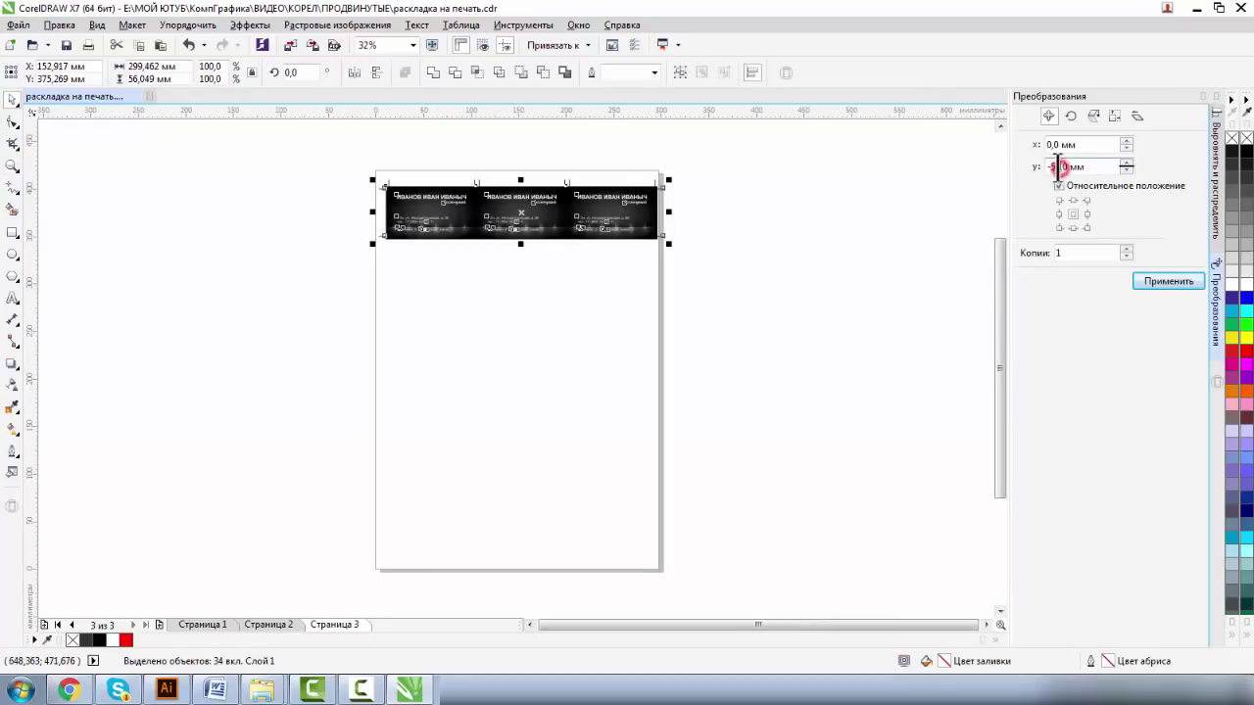
{"action": "type", "text": "5"}
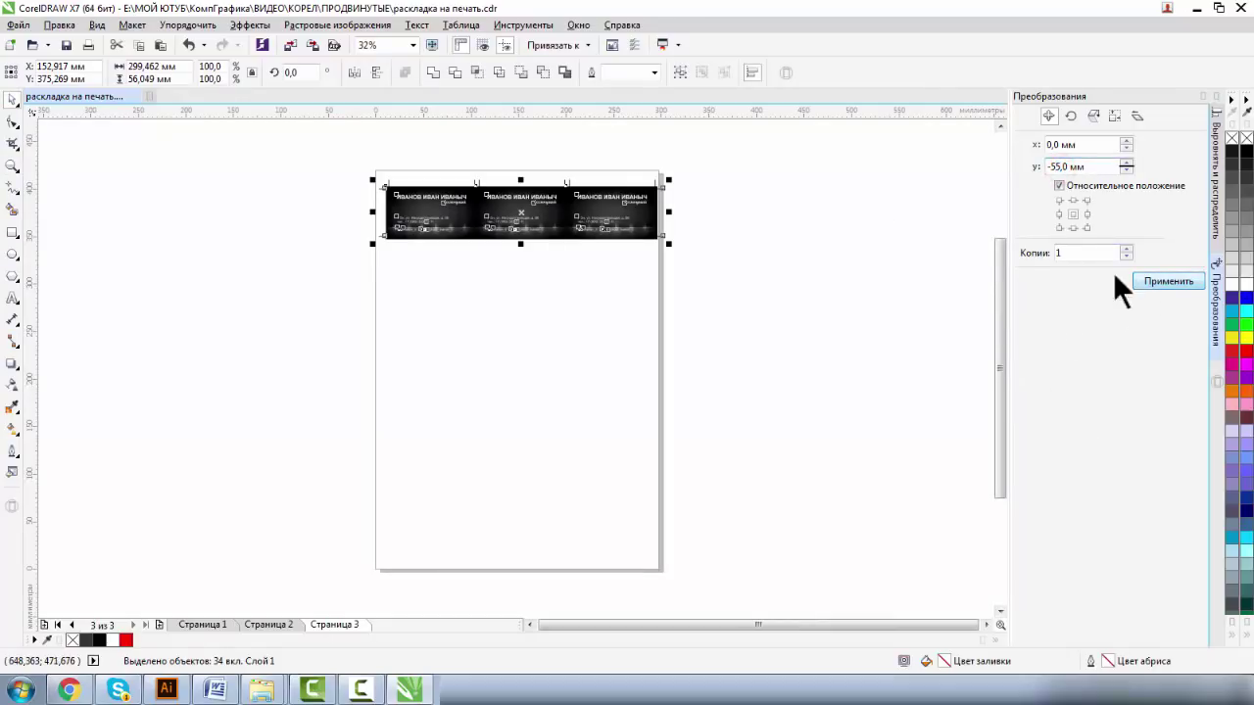
{"action": "double_click", "coordinate": [1066, 252]}
{"action": "type", "text": "7"}
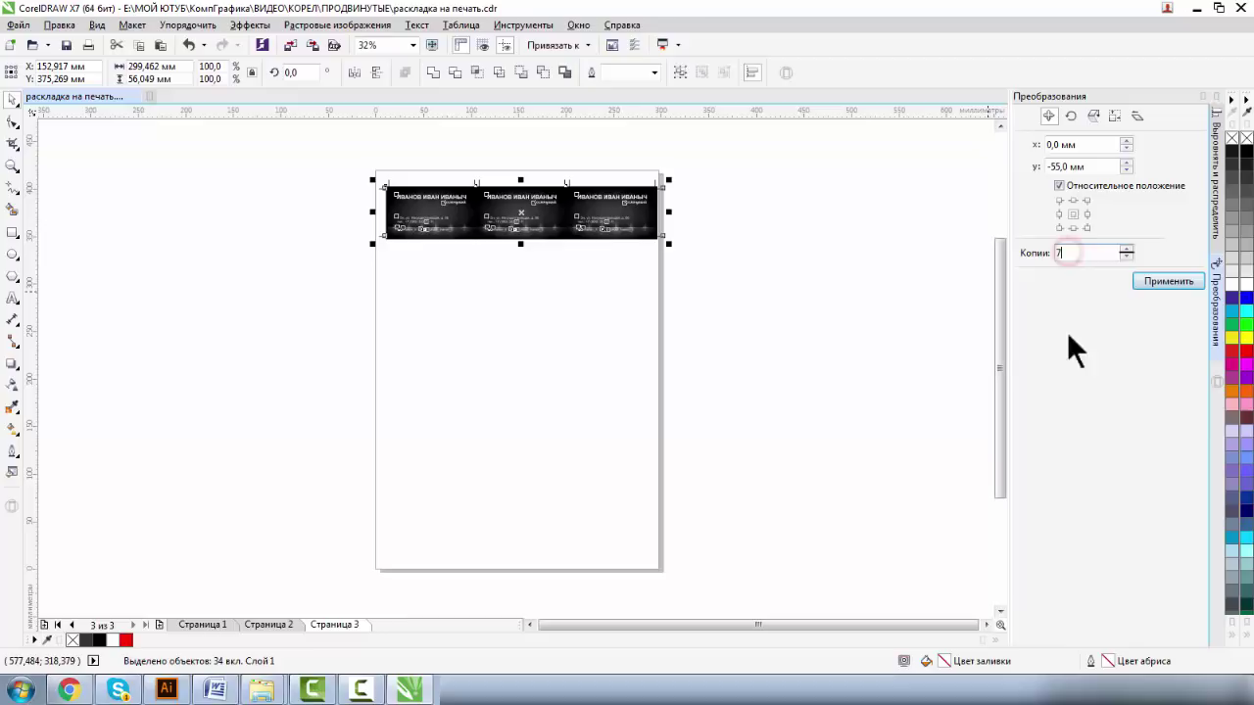
{"action": "left_click", "coordinate": [1148, 277]}
Step: Copy the six vertical cutting marks above the first row straight down to below the last row of cards
{"action": "left_click", "coordinate": [12, 161]}
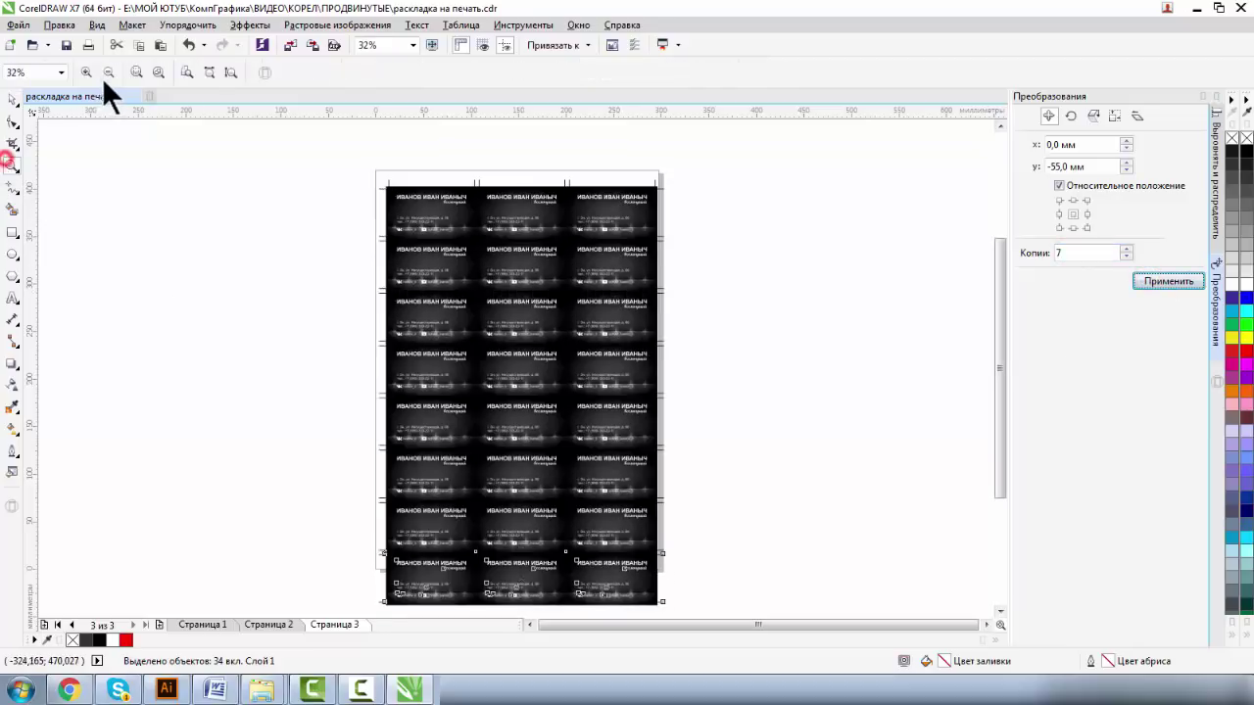
{"action": "left_click", "coordinate": [108, 72]}
{"action": "key", "text": "space"}
{"action": "left_click_drag", "start_coordinate": [406, 235], "coordinate": [675, 515]}
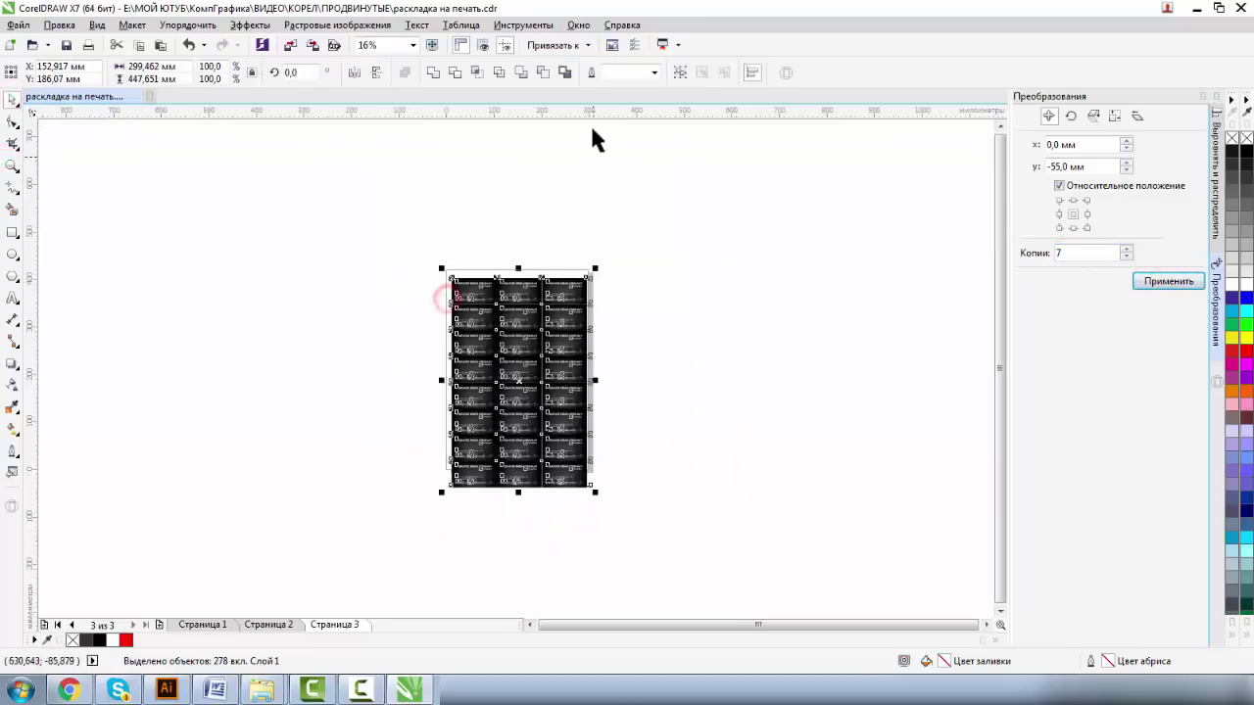
{"action": "left_click", "coordinate": [647, 284]}
{"action": "left_click", "coordinate": [12, 161]}
{"action": "left_click_drag", "start_coordinate": [434, 263], "coordinate": [696, 534]}
{"action": "left_click", "coordinate": [12, 98]}
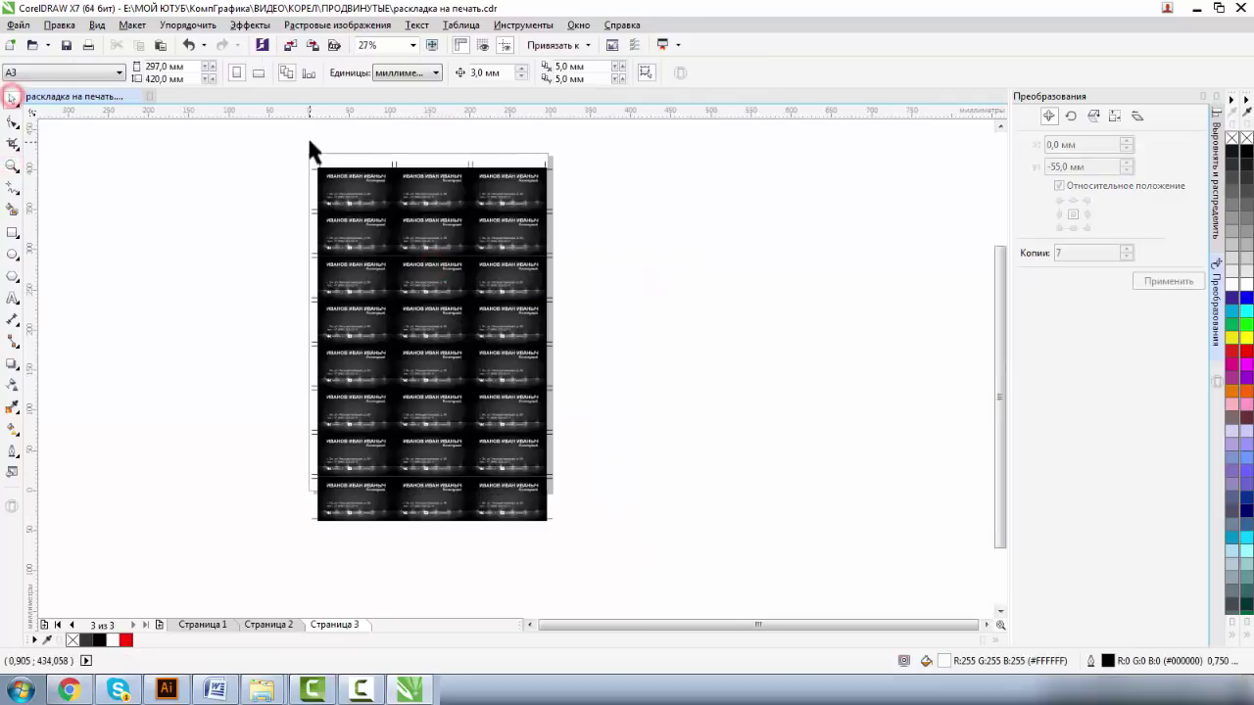
{"action": "left_click_drag", "start_coordinate": [313, 140], "coordinate": [549, 184]}
{"action": "left_click_drag", "start_coordinate": [434, 161], "coordinate": [434, 529]}
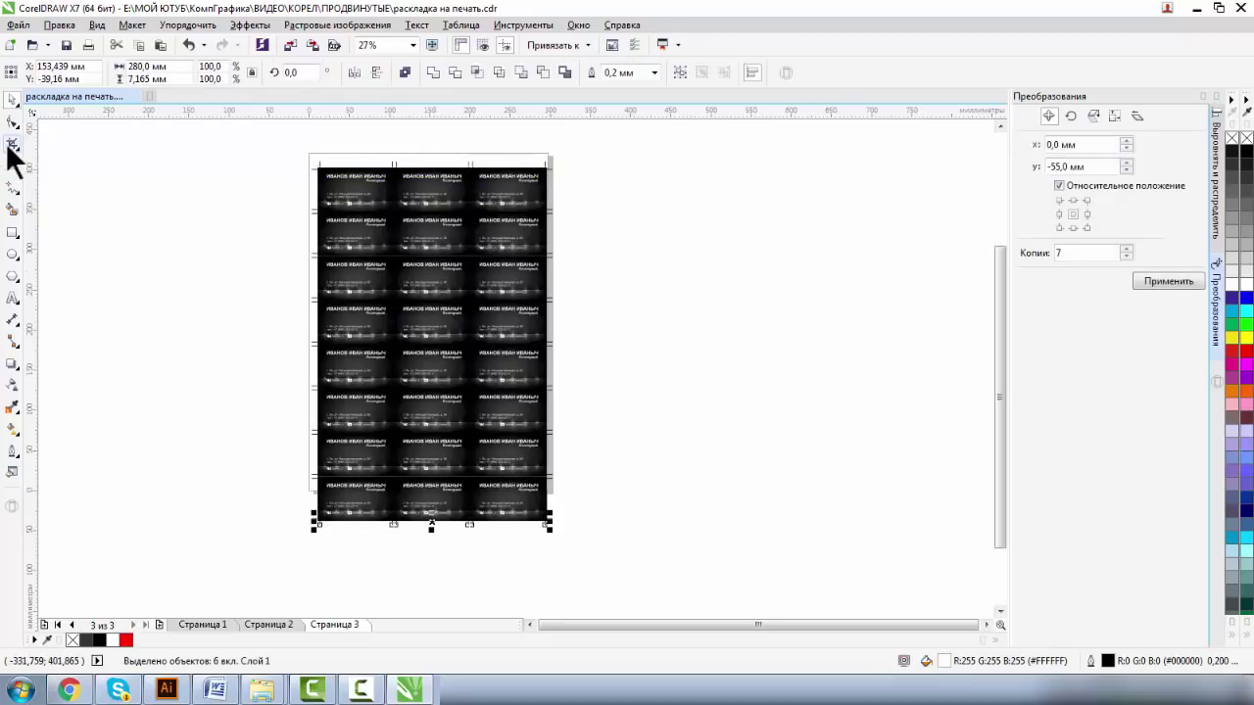
Step: Move the copied vertical cutting marks slightly down against the lower edge of the last card row
{"action": "left_click", "coordinate": [12, 166]}
{"action": "left_click_drag", "start_coordinate": [299, 509], "coordinate": [387, 551]}
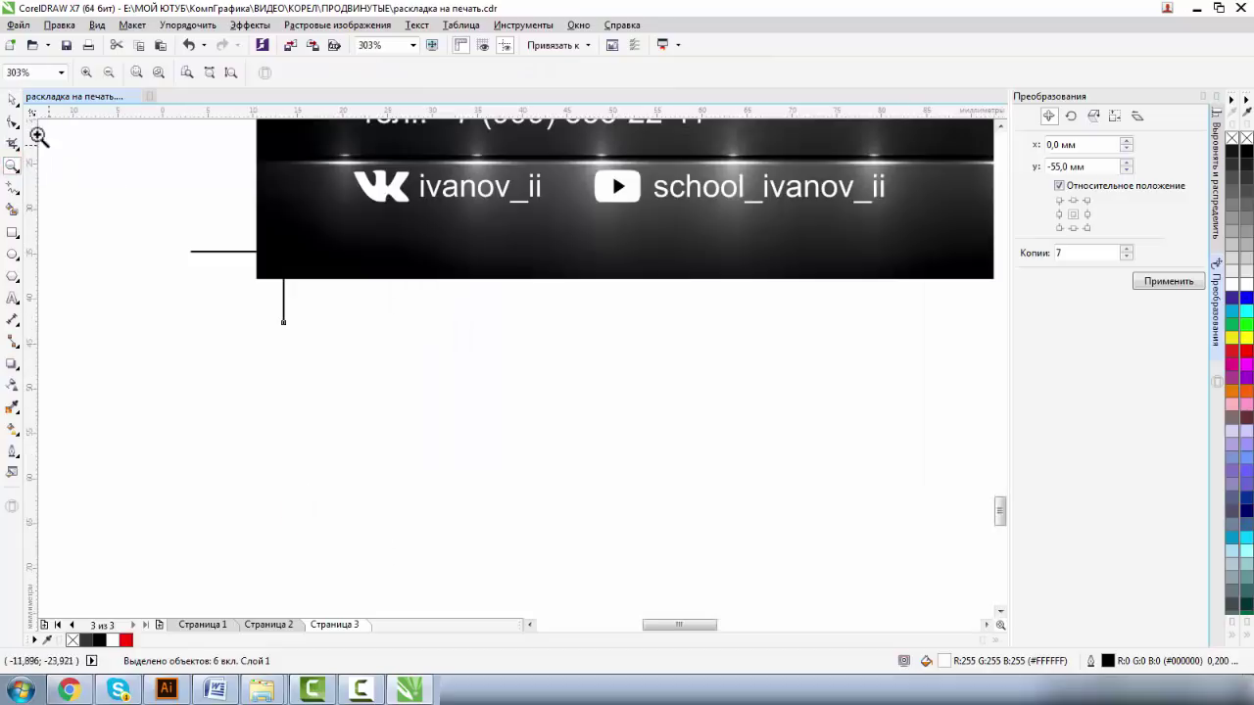
{"action": "left_click", "coordinate": [8, 99]}
{"action": "left_click_drag", "start_coordinate": [283, 293], "coordinate": [283, 306]}
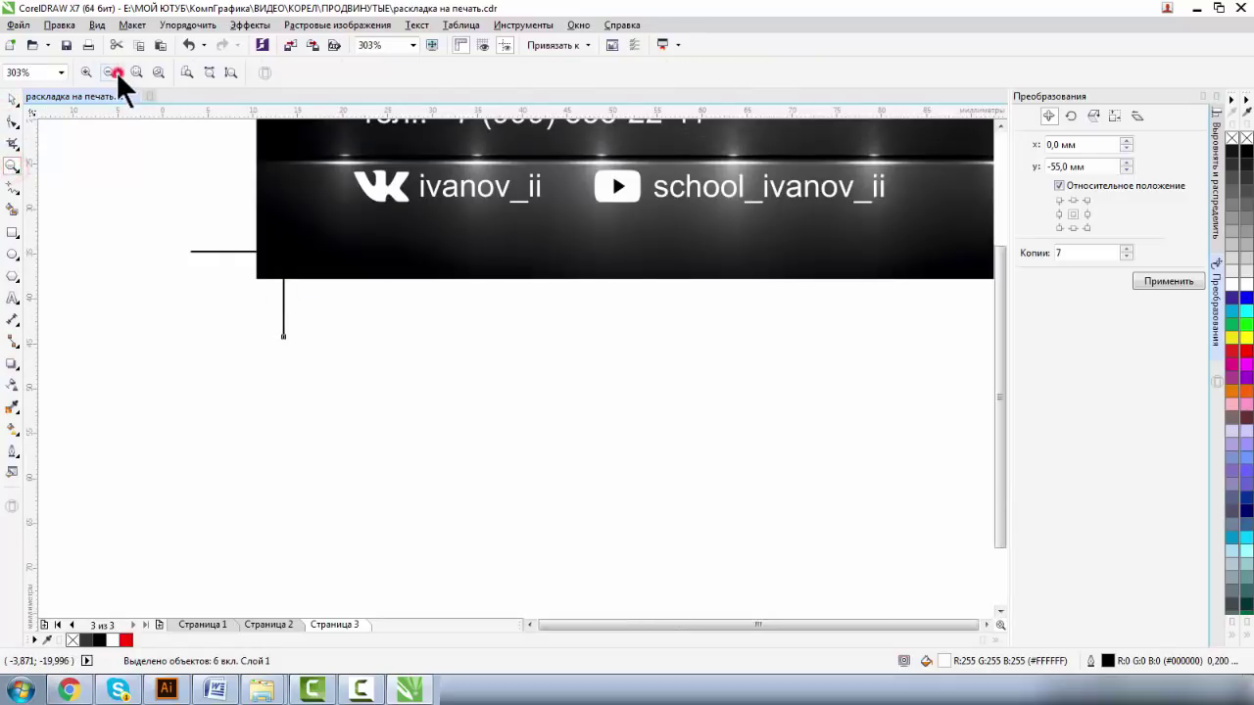
Step: Group all the cards and cutting marks on page 3 into one object
{"action": "left_click", "coordinate": [110, 73]}
{"action": "left_click", "coordinate": [12, 99]}
{"action": "left_click_drag", "start_coordinate": [251, 146], "coordinate": [609, 546]}
{"action": "left_click", "coordinate": [679, 71]}
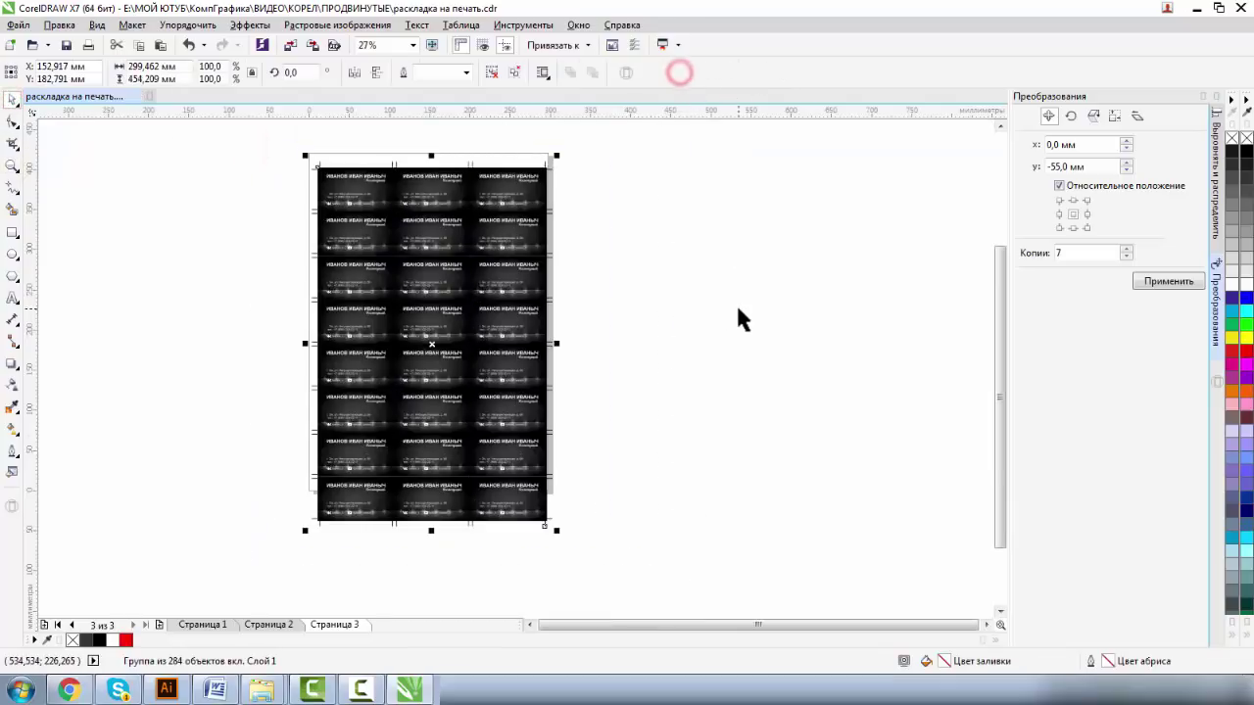
Step: Centre the grouped layout on the page and save the file
{"action": "key", "text": "p"}
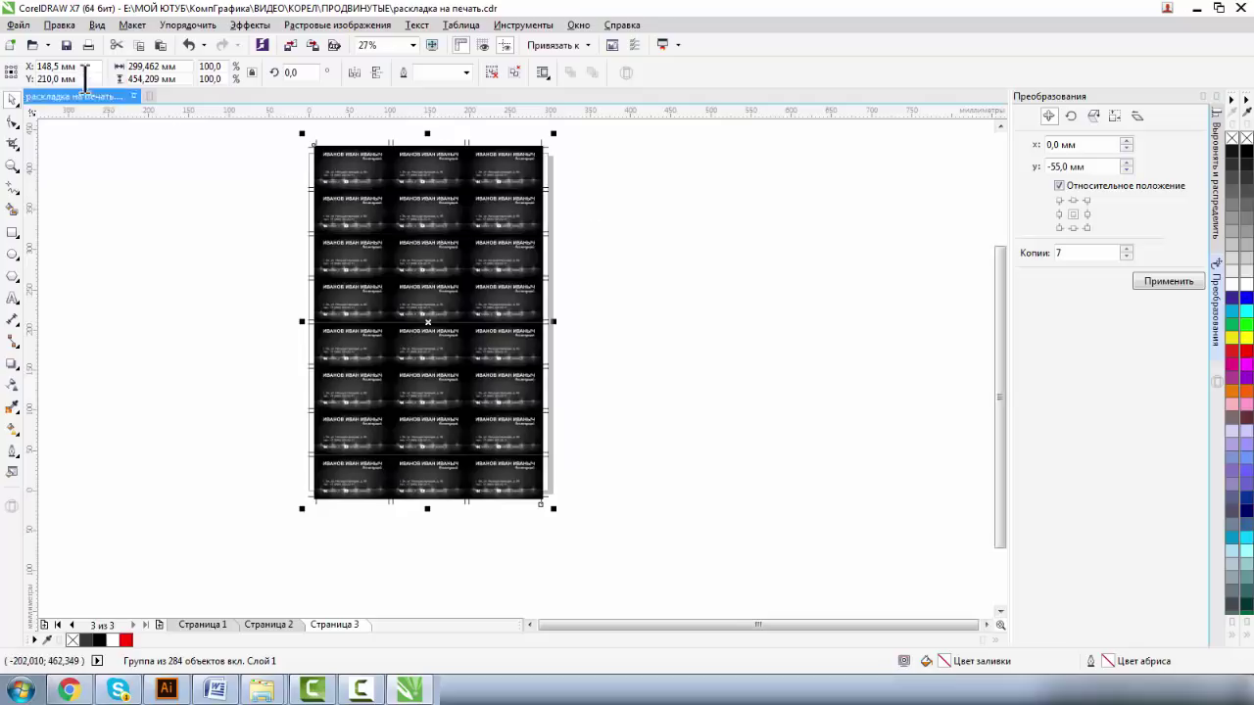
{"action": "left_click", "coordinate": [68, 45]}
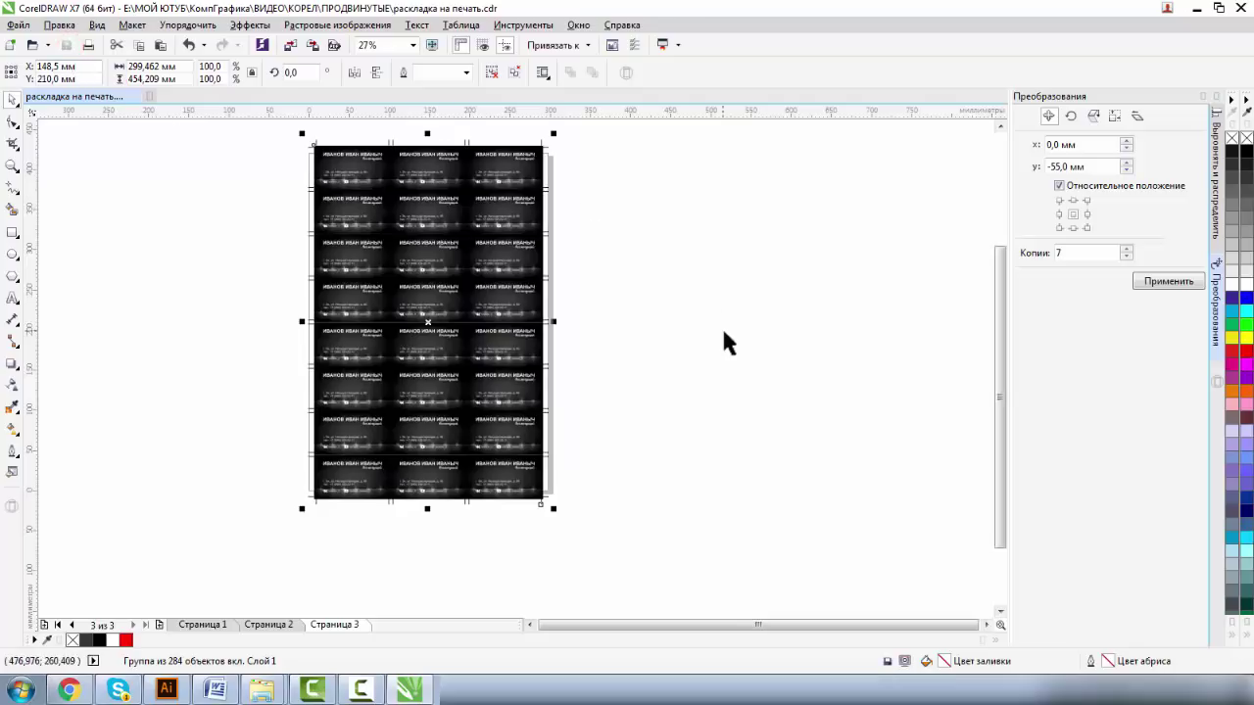
Step: Review the finished card layouts on pages 2 and 1, and return to page 3
{"action": "left_click", "coordinate": [282, 623]}
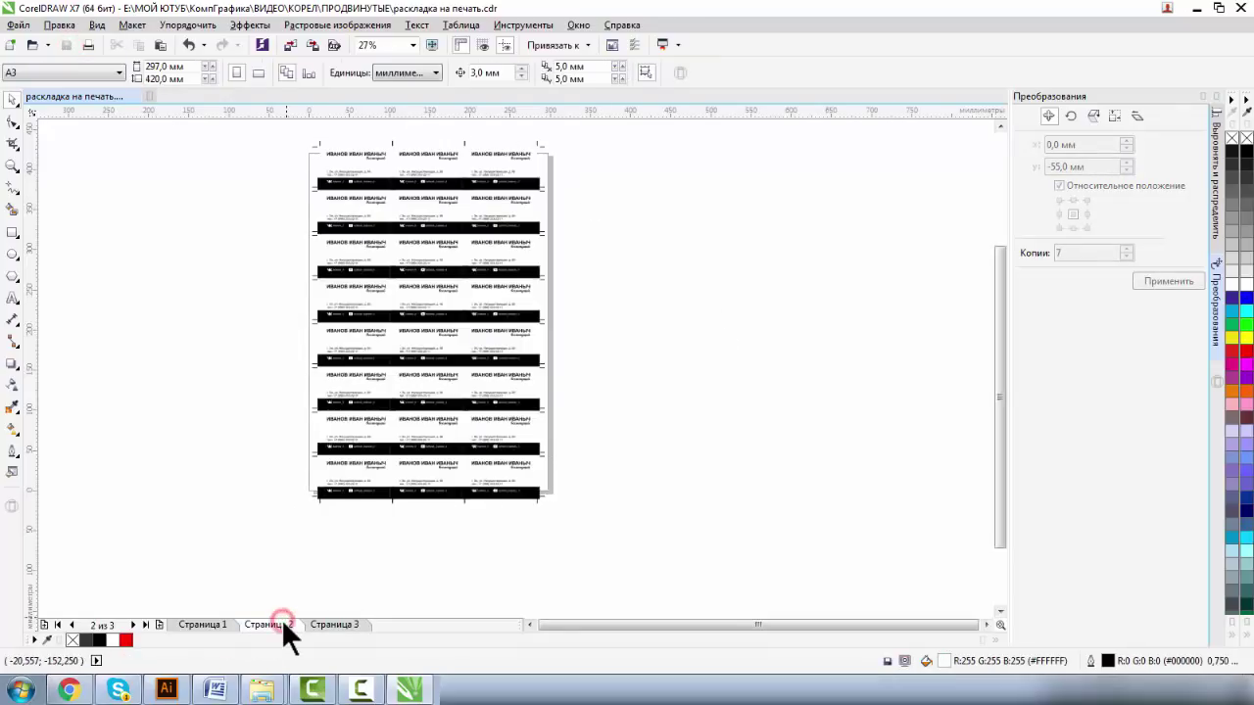
{"action": "left_click", "coordinate": [217, 622]}
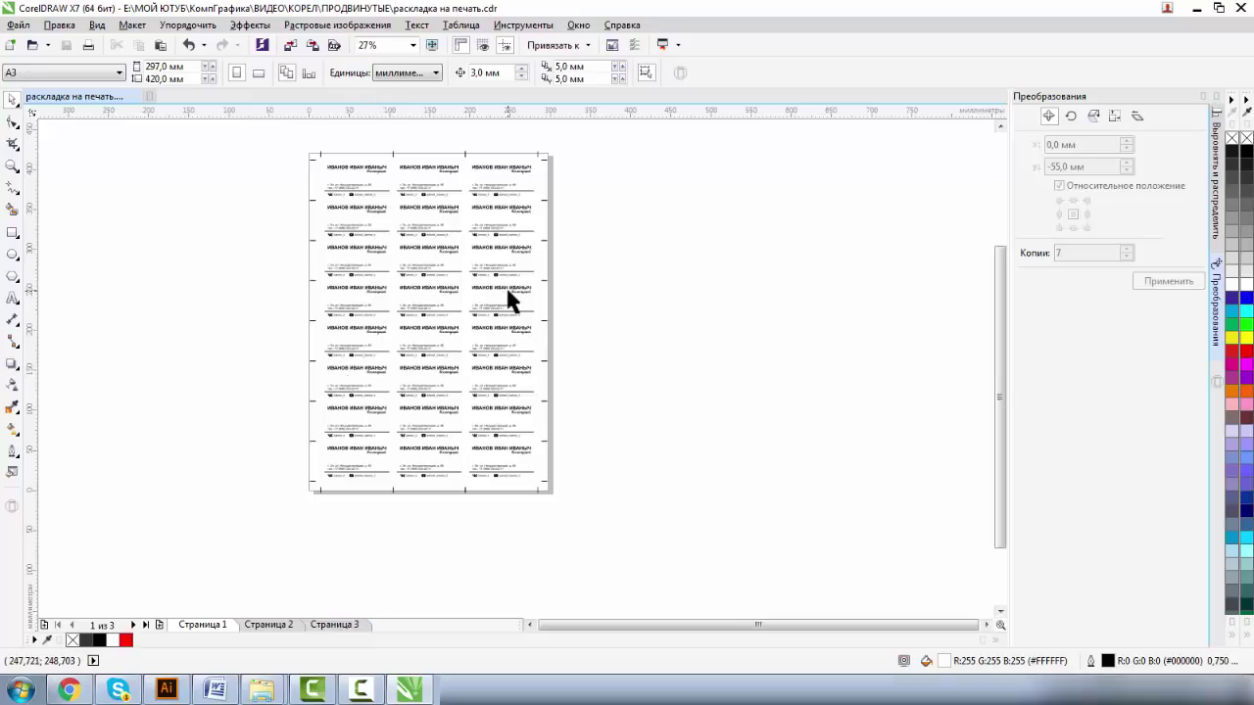
{"action": "left_click", "coordinate": [275, 624]}
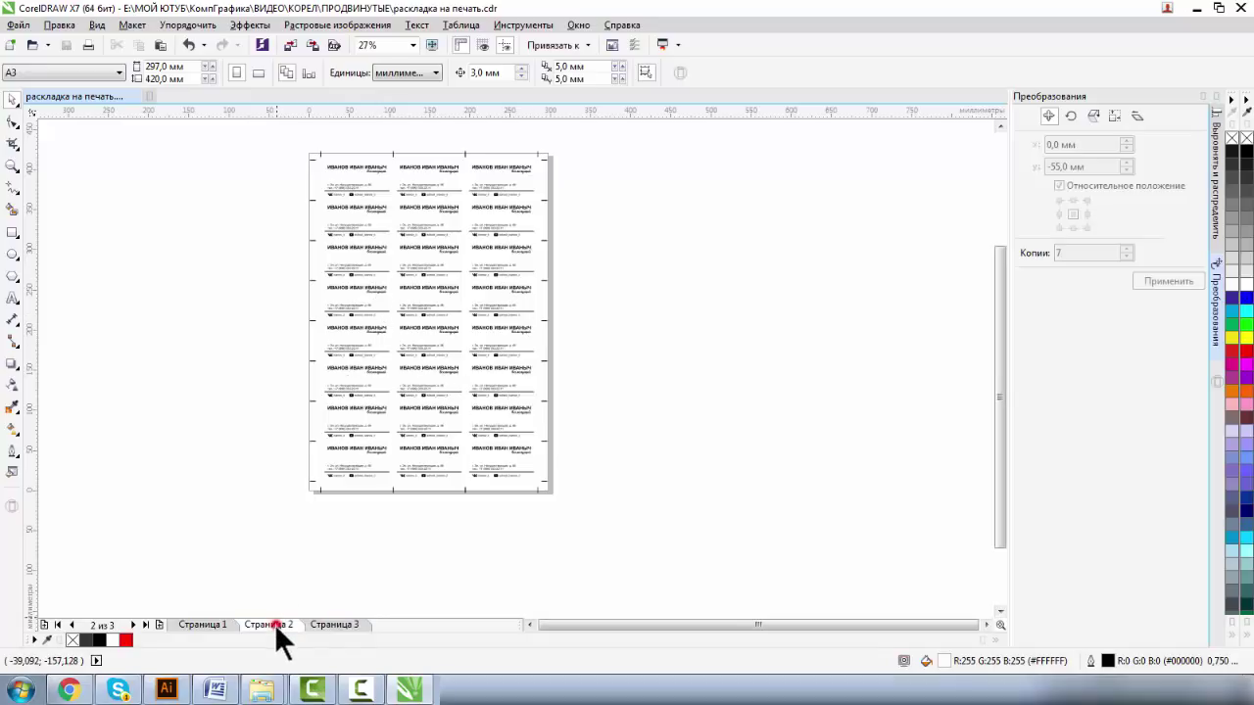
{"action": "left_click", "coordinate": [332, 624]}
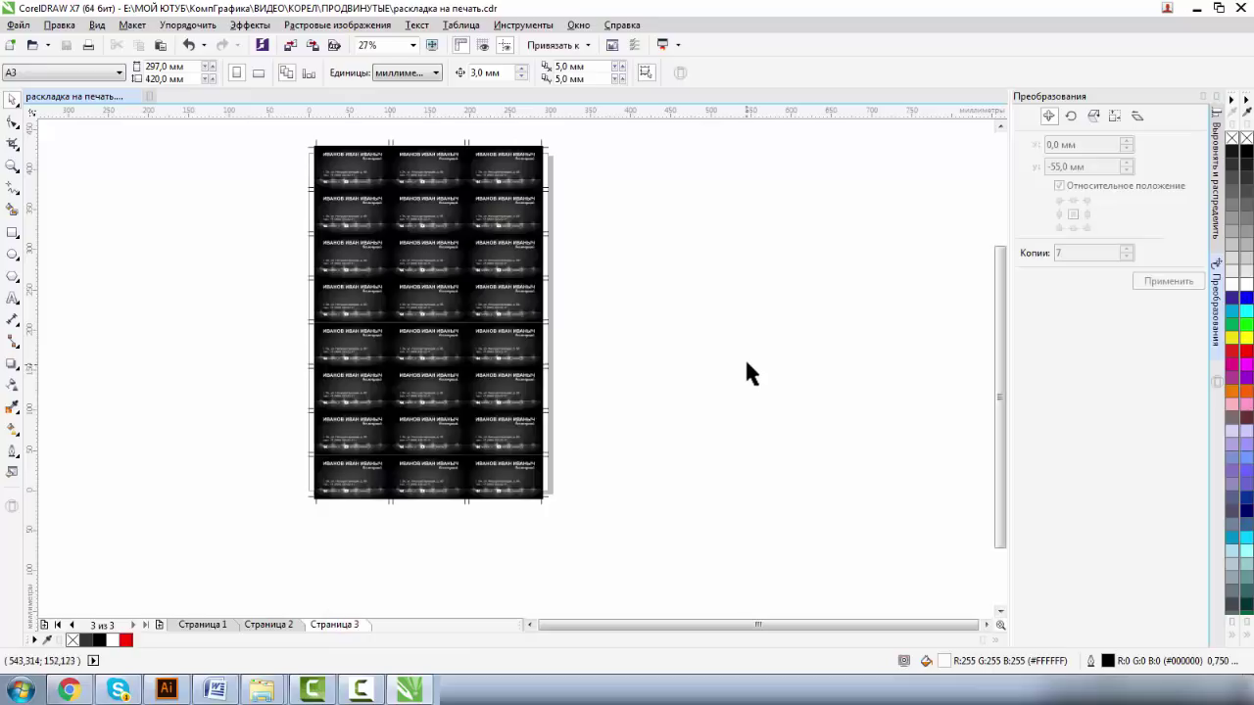